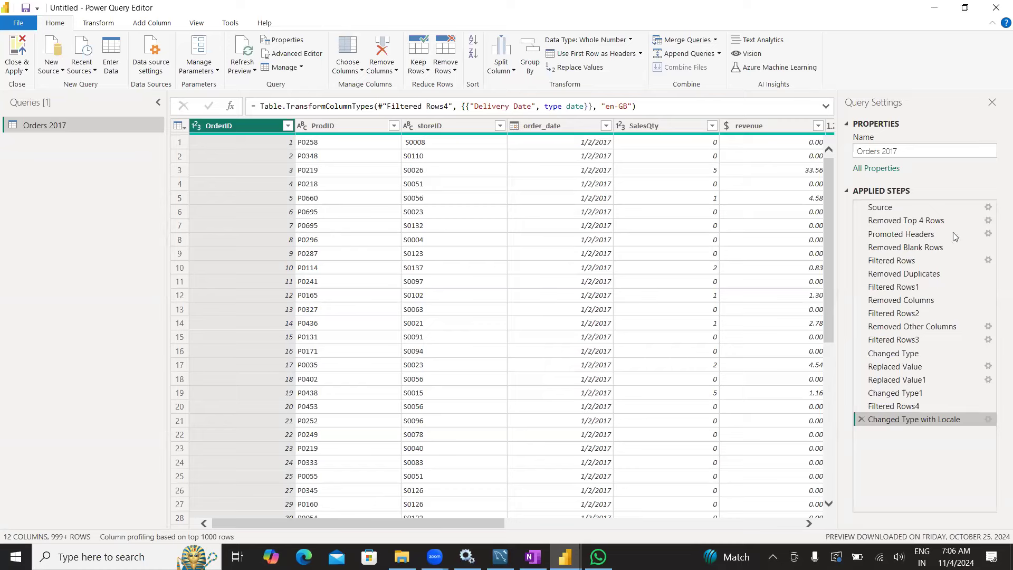
Examine the raw source of the Orders 2017 query, its CSV import settings and the removal of the top four rows.
{"action": "left_click", "coordinate": [892, 208]}
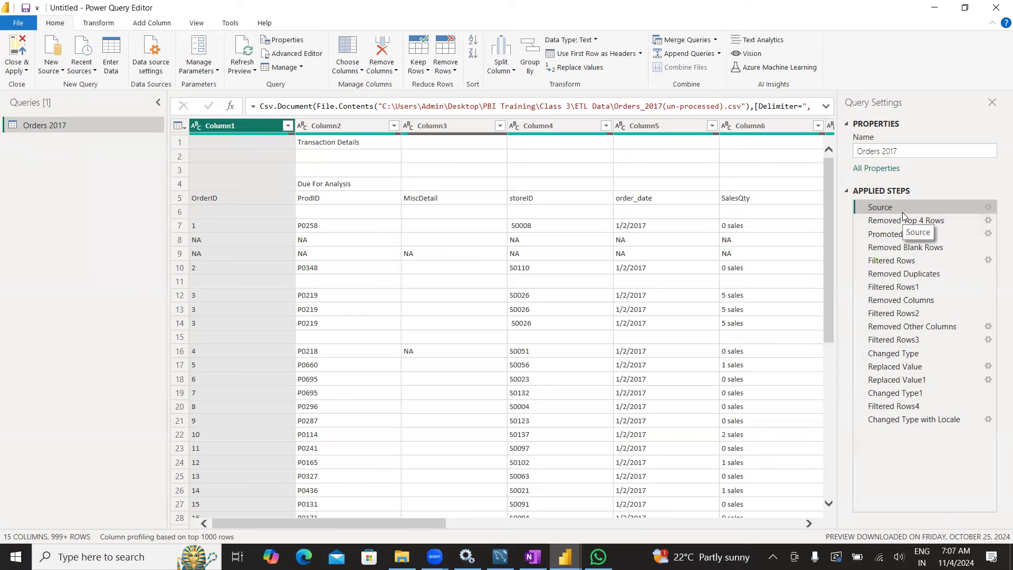
{"action": "left_click", "coordinate": [915, 421]}
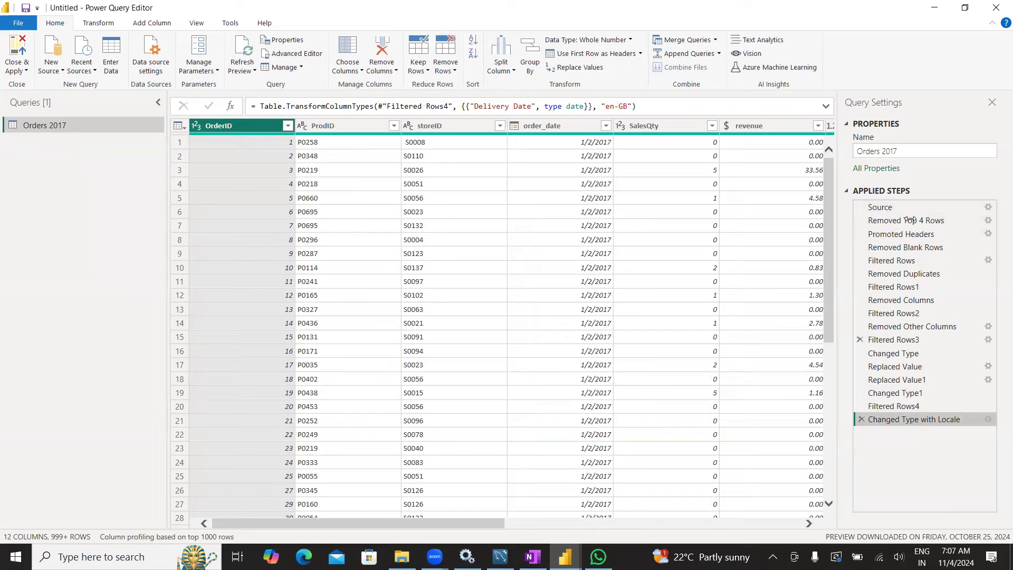
{"action": "left_click", "coordinate": [899, 207]}
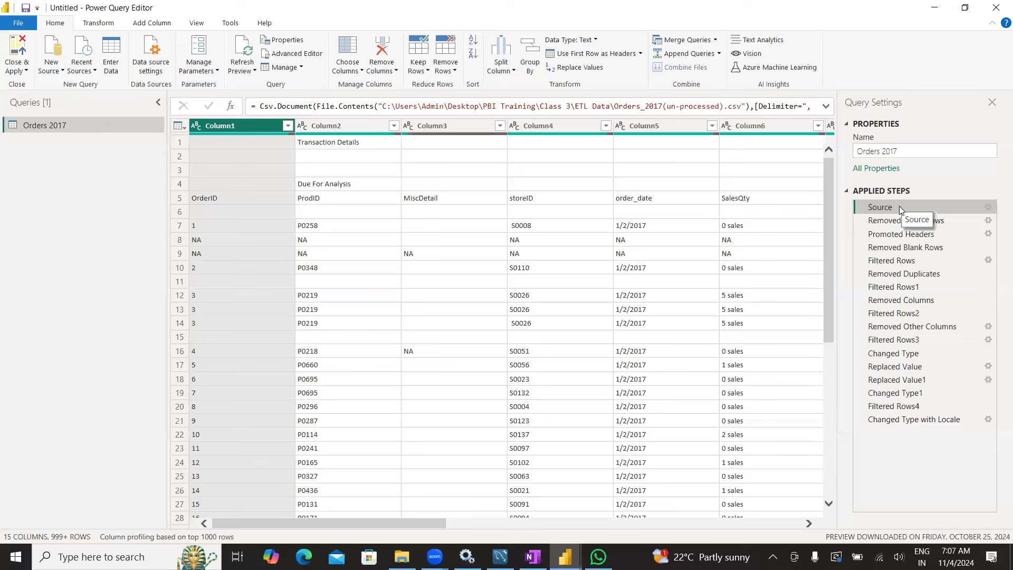
{"action": "left_click", "coordinate": [989, 207]}
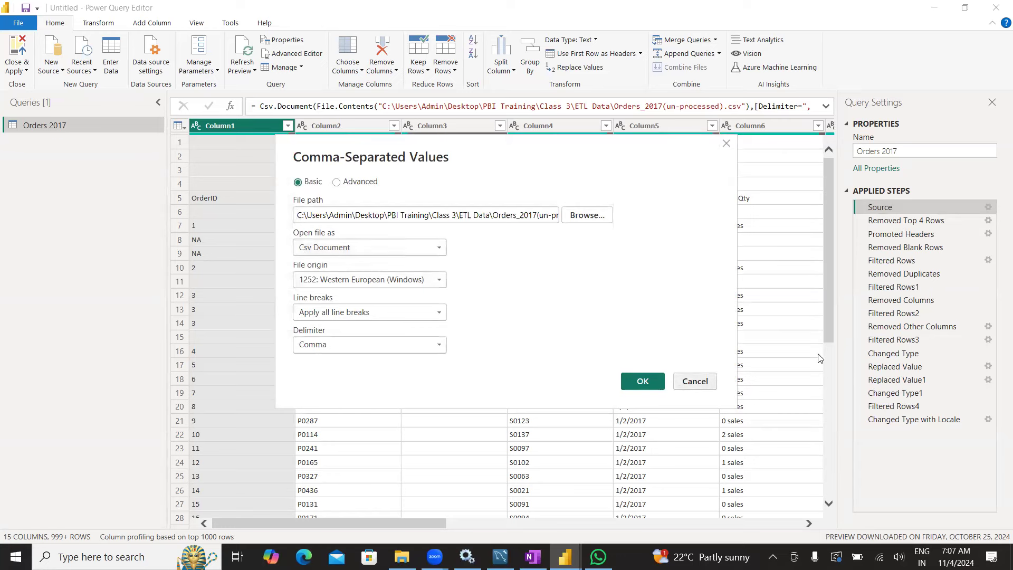
{"action": "left_click", "coordinate": [694, 382]}
{"action": "left_click", "coordinate": [934, 221]}
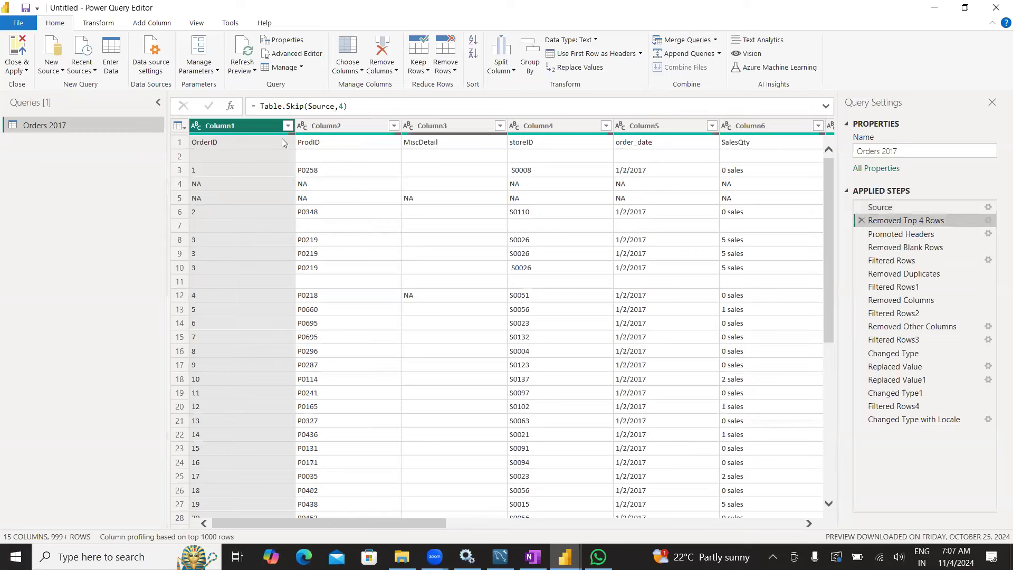
{"action": "left_click", "coordinate": [897, 207]}
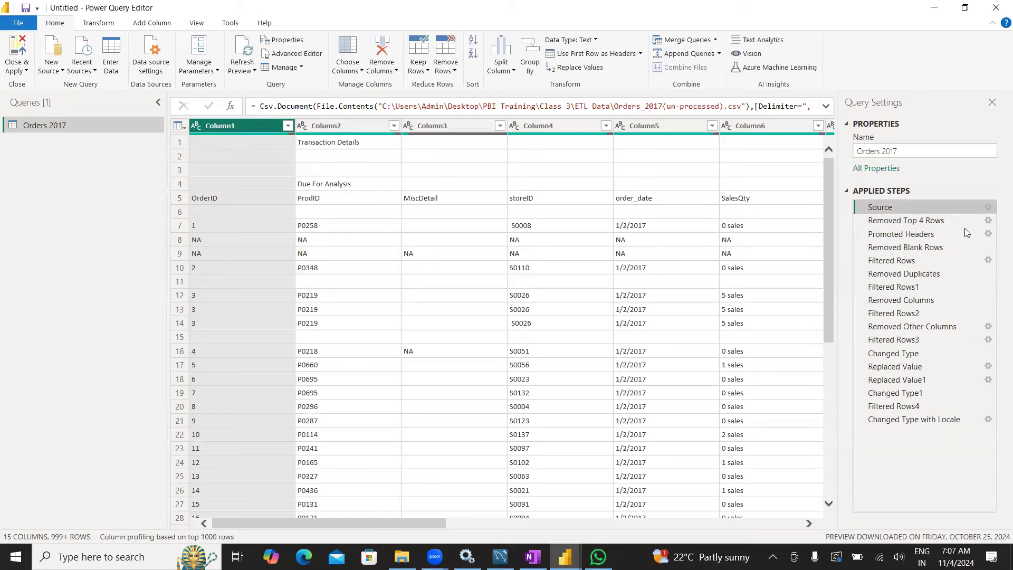
{"action": "left_click", "coordinate": [918, 220]}
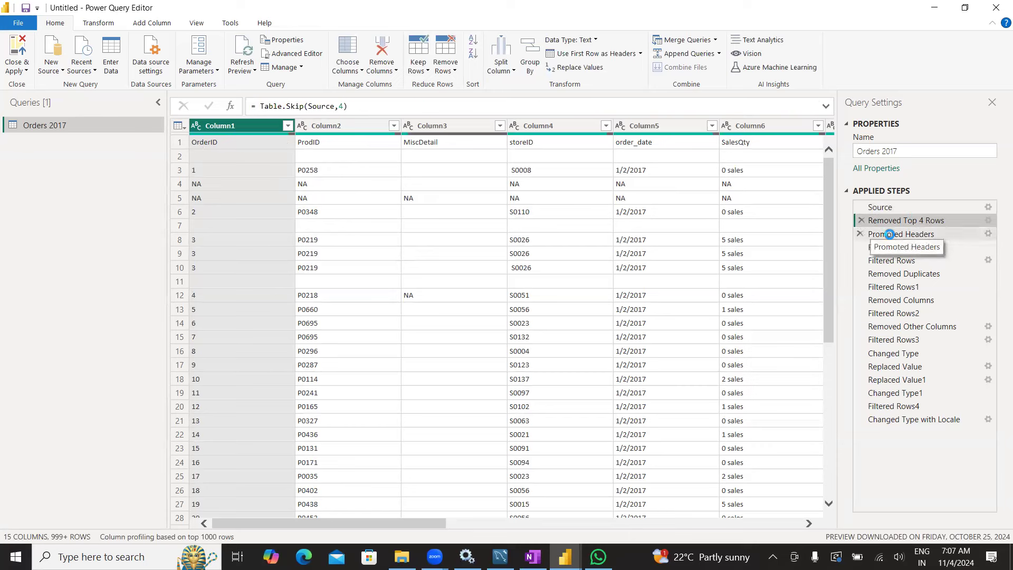
Review the Orders 2017 steps from header promotion through Filtered Rows1, including the conditions of the OrderID filter.
{"action": "left_click", "coordinate": [892, 237]}
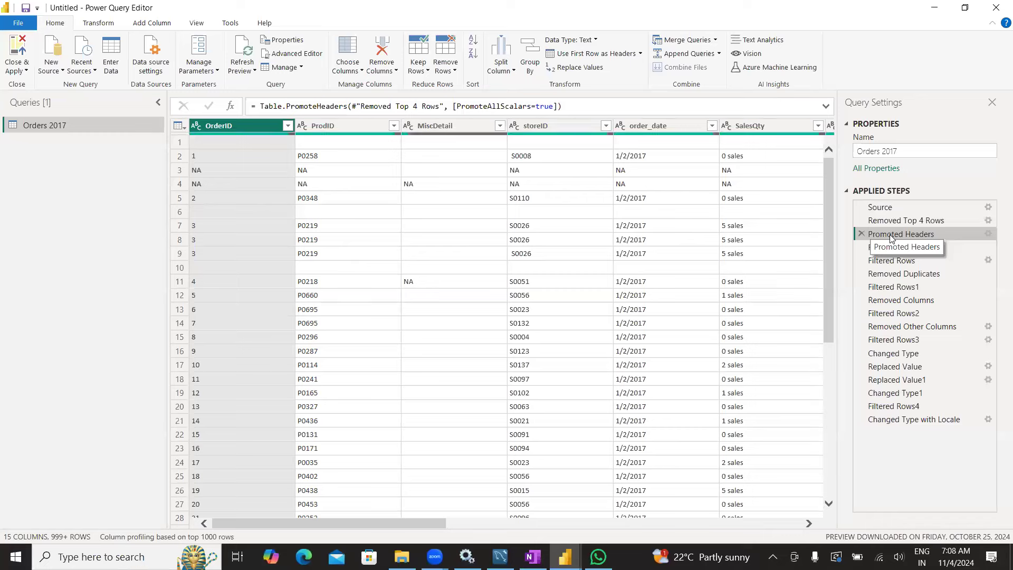
{"action": "left_click", "coordinate": [924, 248]}
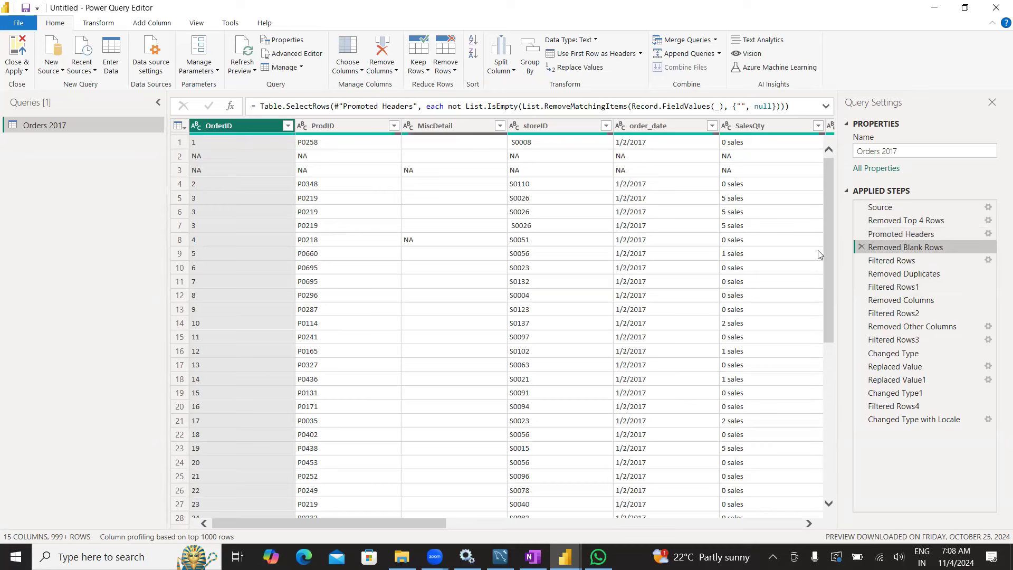
{"action": "left_click", "coordinate": [915, 261]}
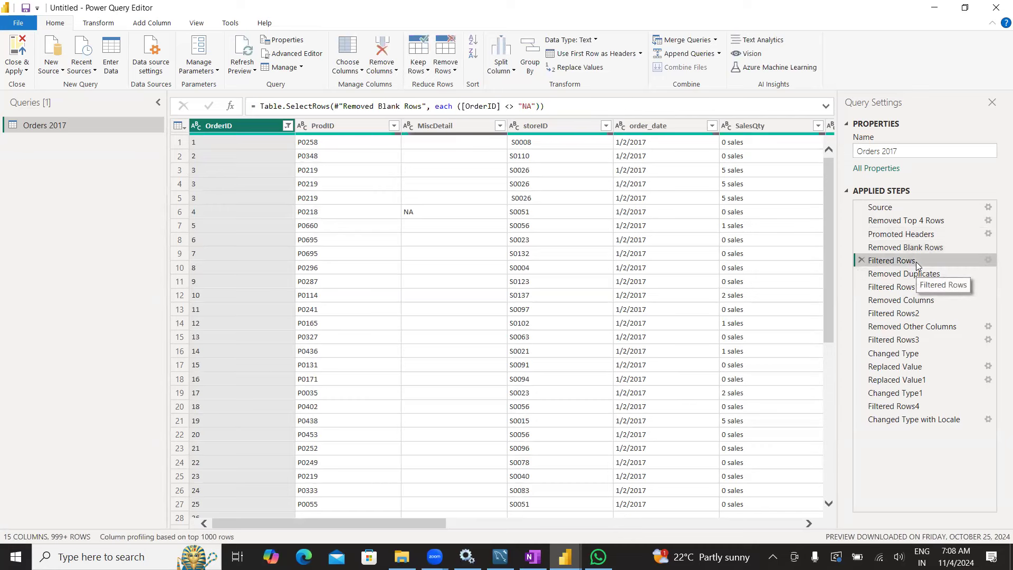
{"action": "left_click", "coordinate": [990, 263]}
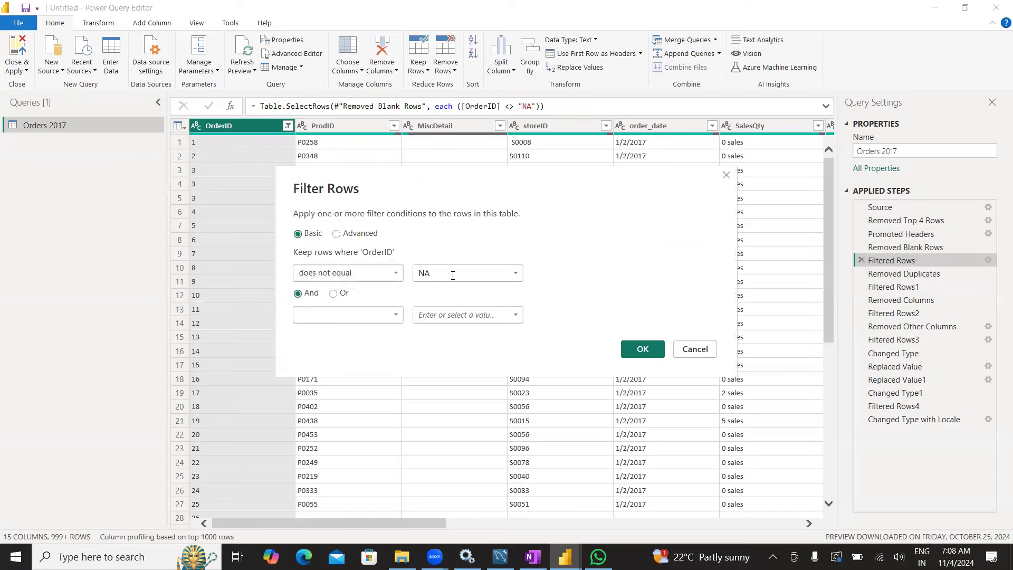
{"action": "left_click", "coordinate": [713, 349]}
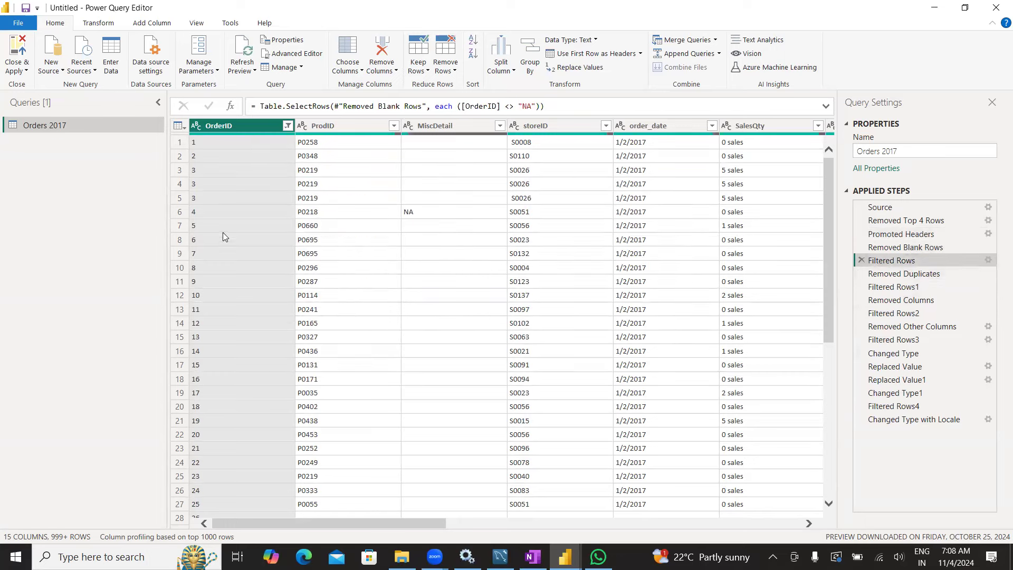
{"action": "left_click", "coordinate": [927, 276]}
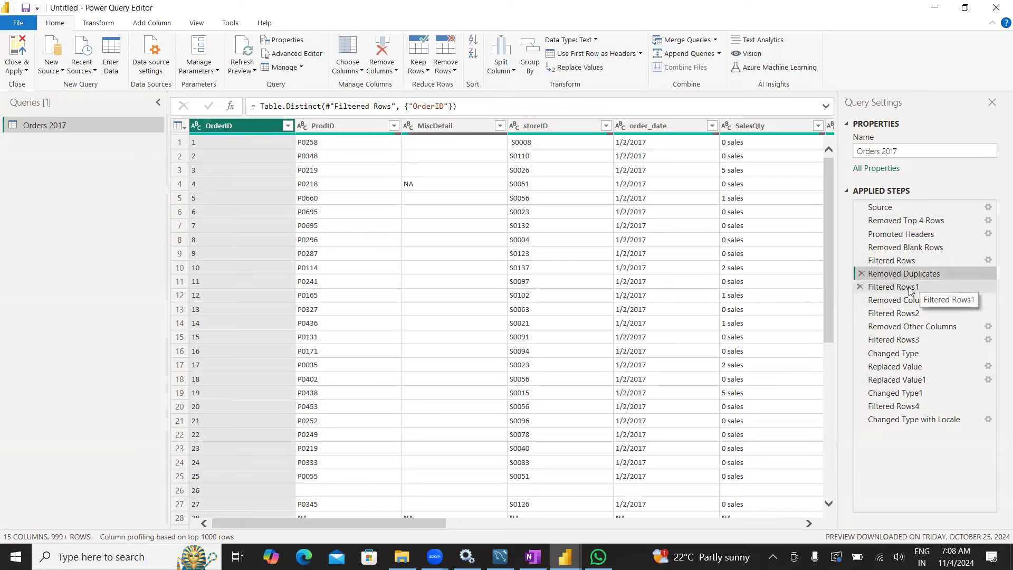
{"action": "left_click", "coordinate": [909, 290]}
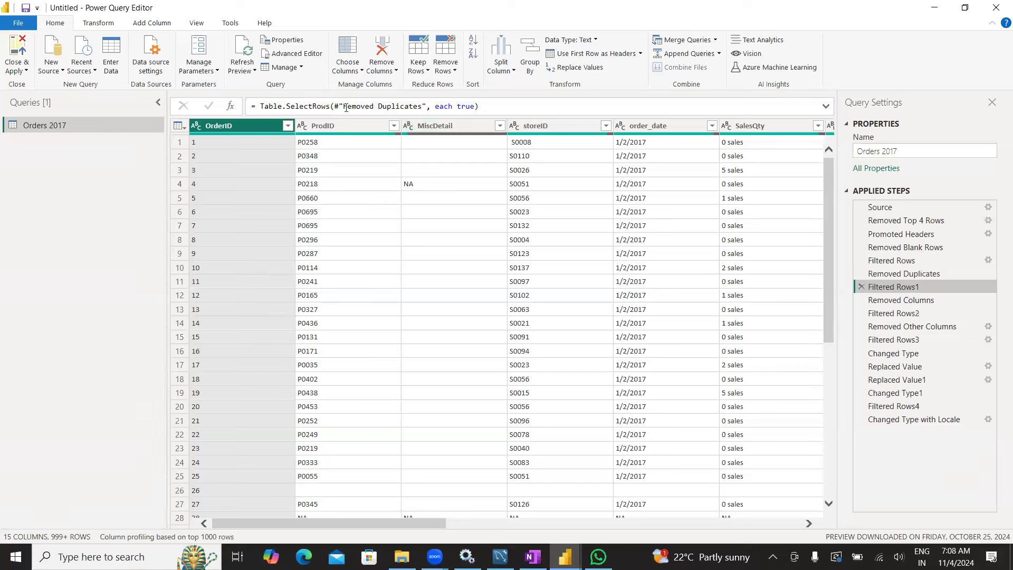
Review the remaining Orders 2017 steps, from Removed Columns to Changed Type with Locale, and inspect the Delivery Date column.
{"action": "left_click", "coordinate": [915, 304]}
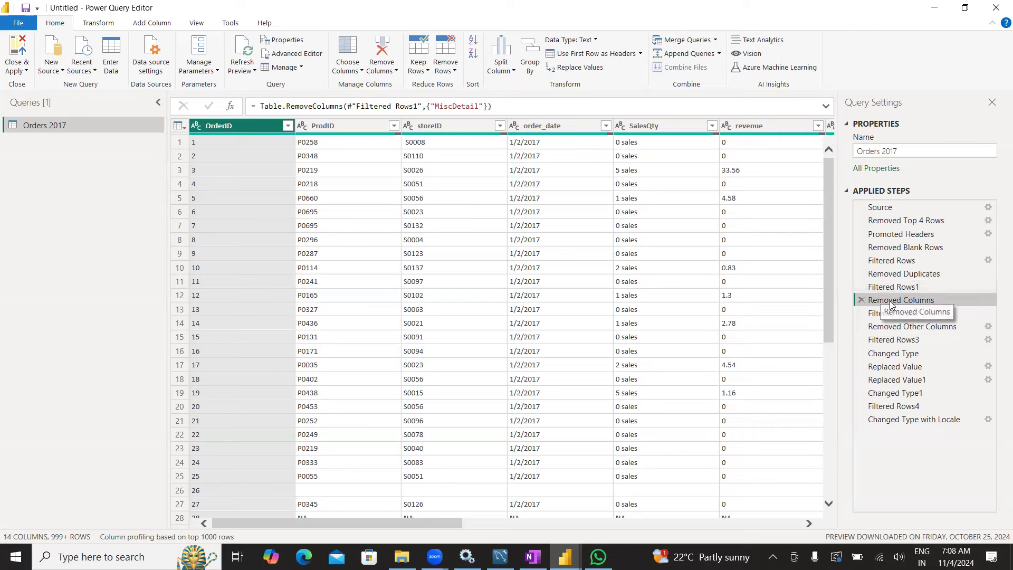
{"action": "left_click", "coordinate": [898, 315]}
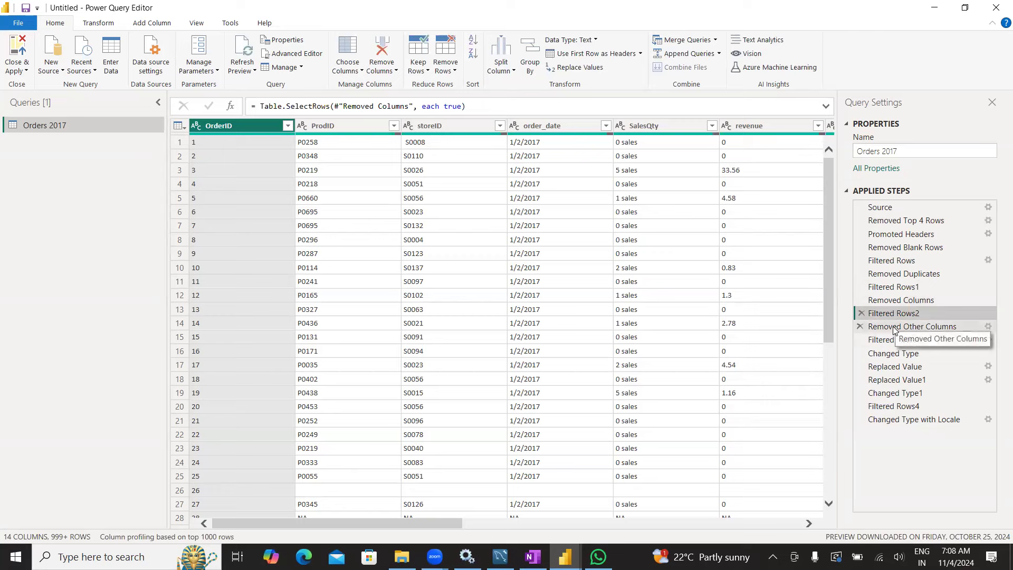
{"action": "left_click", "coordinate": [895, 327]}
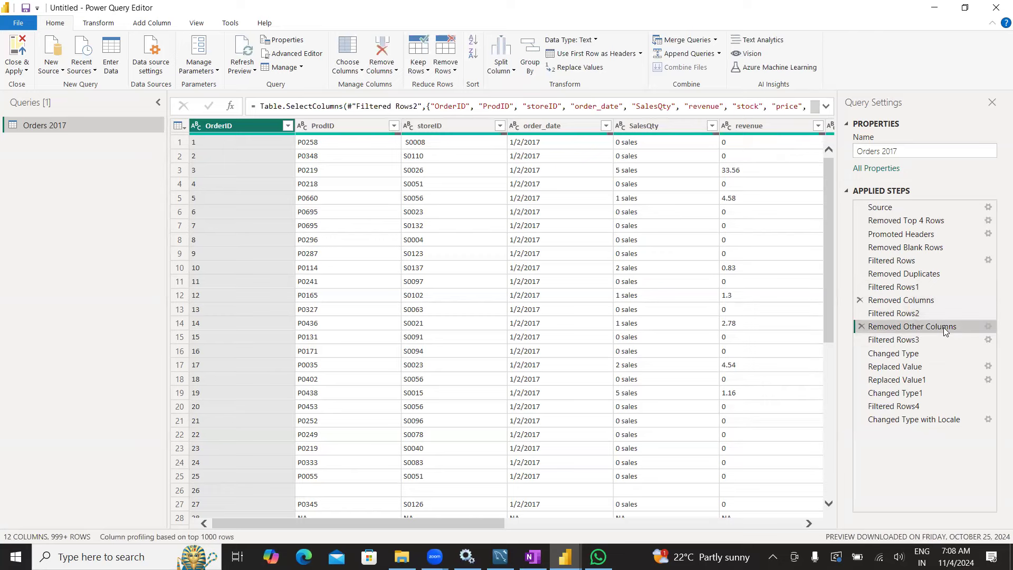
{"action": "left_click", "coordinate": [908, 342]}
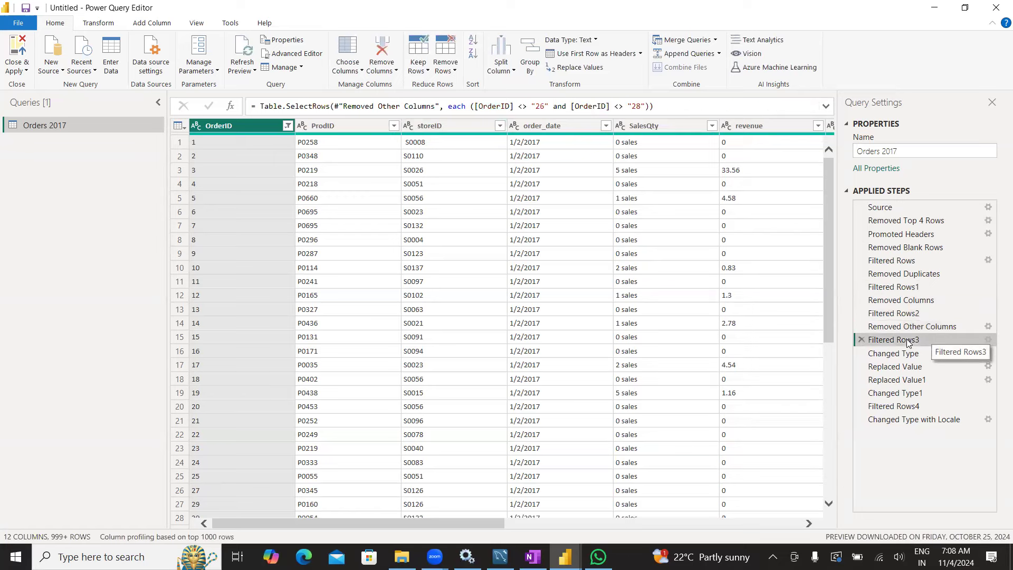
{"action": "left_click", "coordinate": [903, 356]}
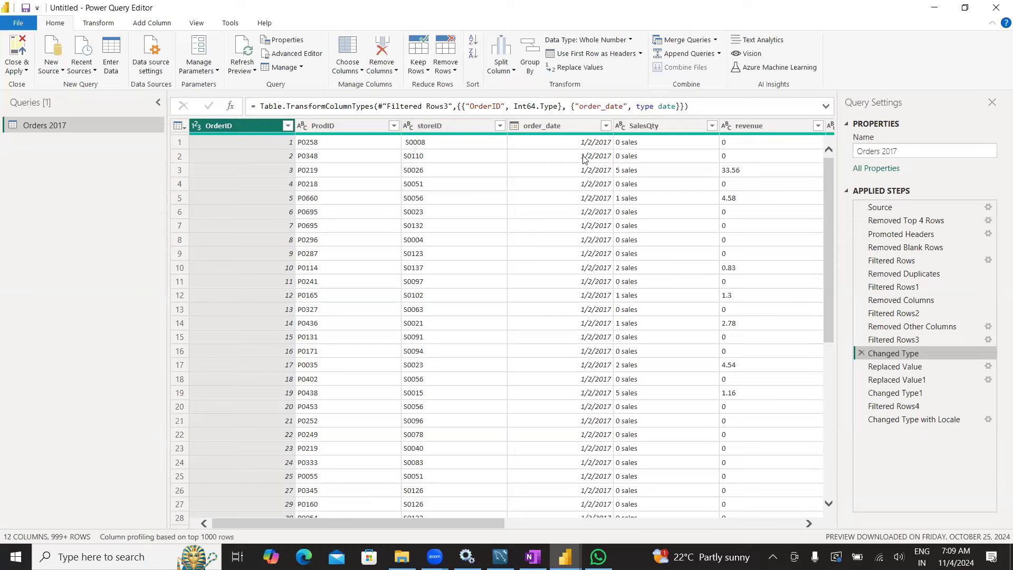
{"action": "left_click", "coordinate": [904, 368]}
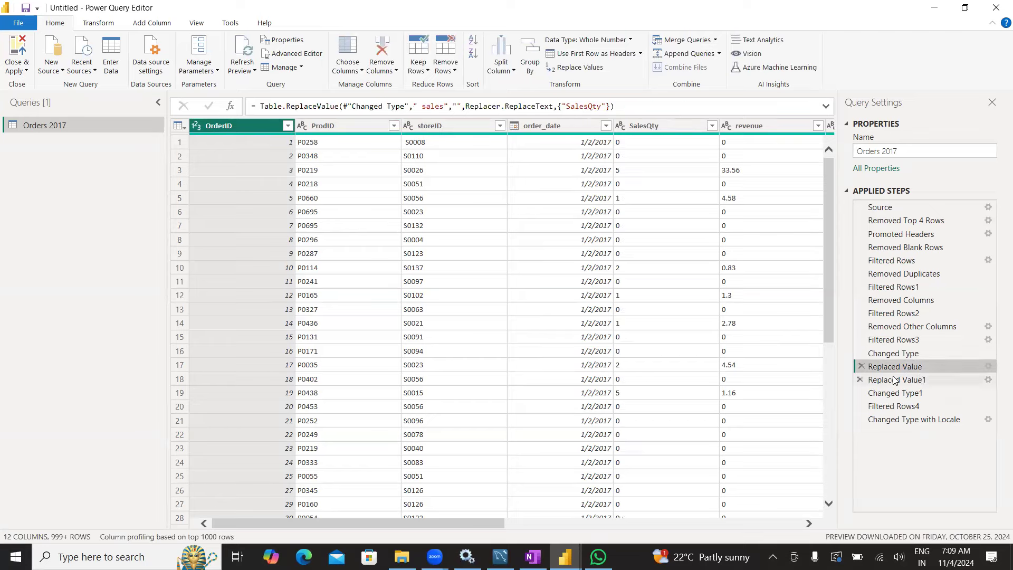
{"action": "left_click", "coordinate": [894, 381]}
{"action": "left_click", "coordinate": [893, 394]}
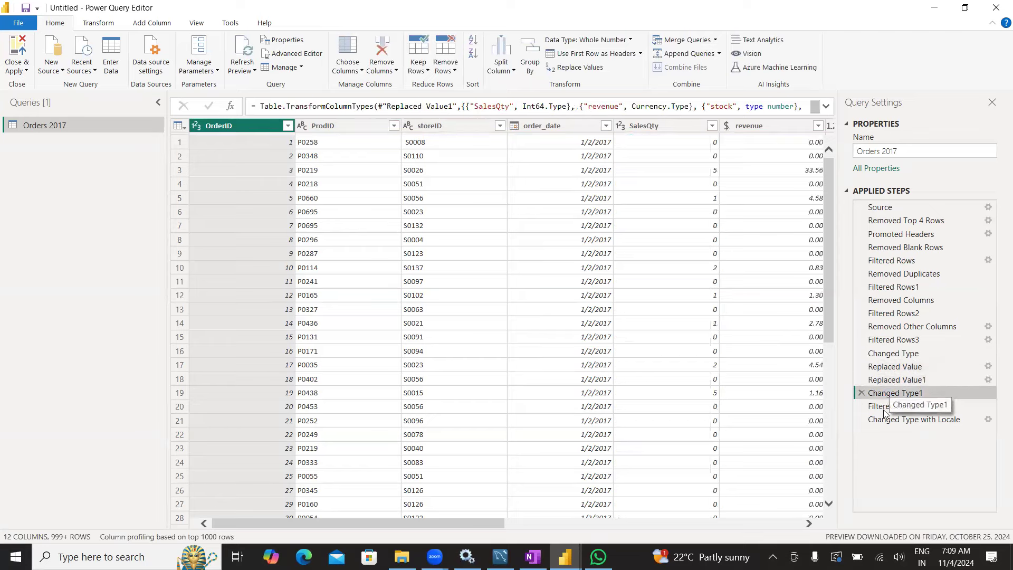
{"action": "left_click", "coordinate": [887, 423]}
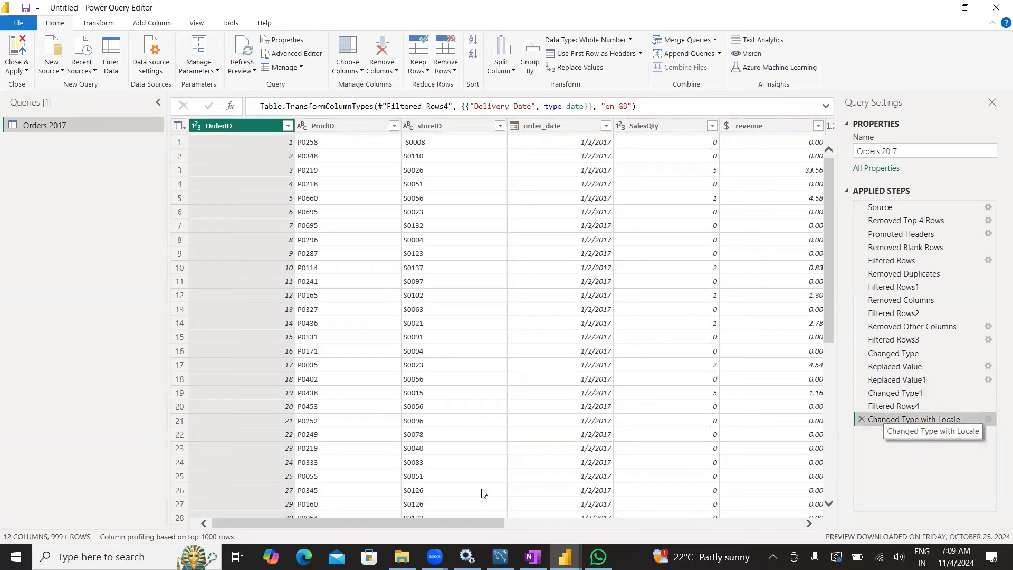
{"action": "left_click", "coordinate": [746, 523]}
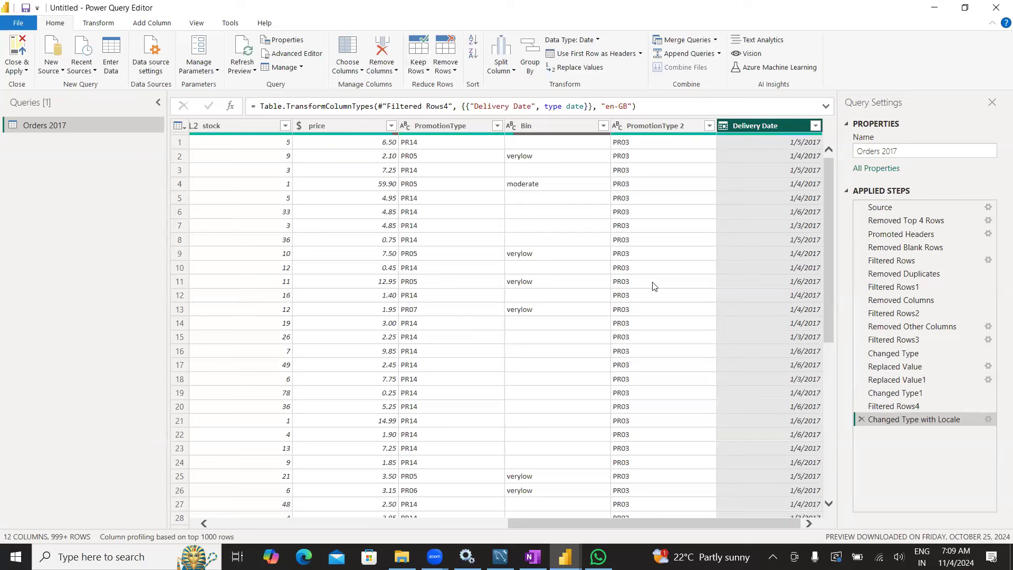
Import store_locations.csv from the ETL Data folder as a new Text/CSV source with comma delimiter.
{"action": "left_click", "coordinate": [52, 70]}
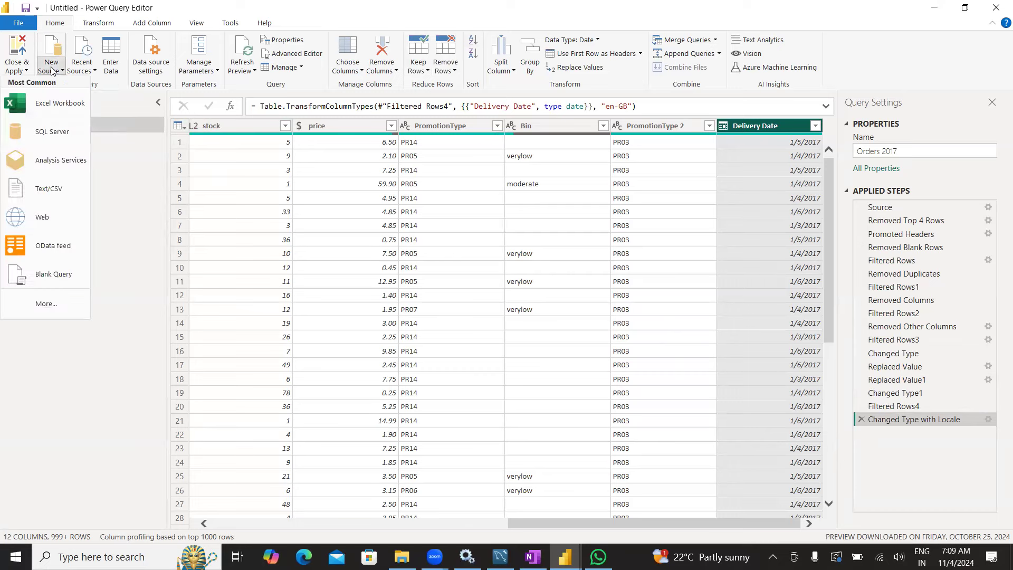
{"action": "left_click", "coordinate": [48, 189]}
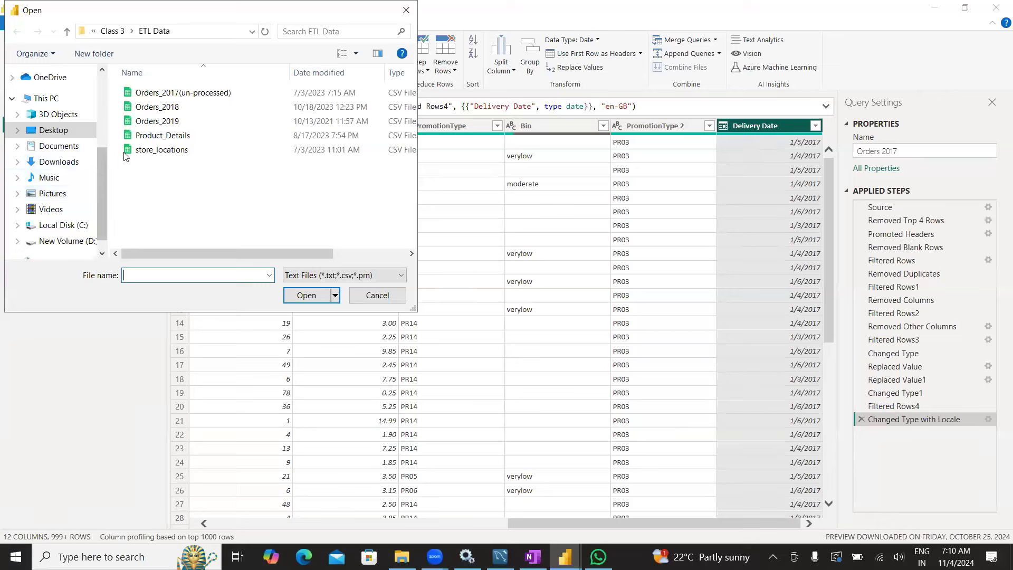
{"action": "left_click", "coordinate": [151, 153]}
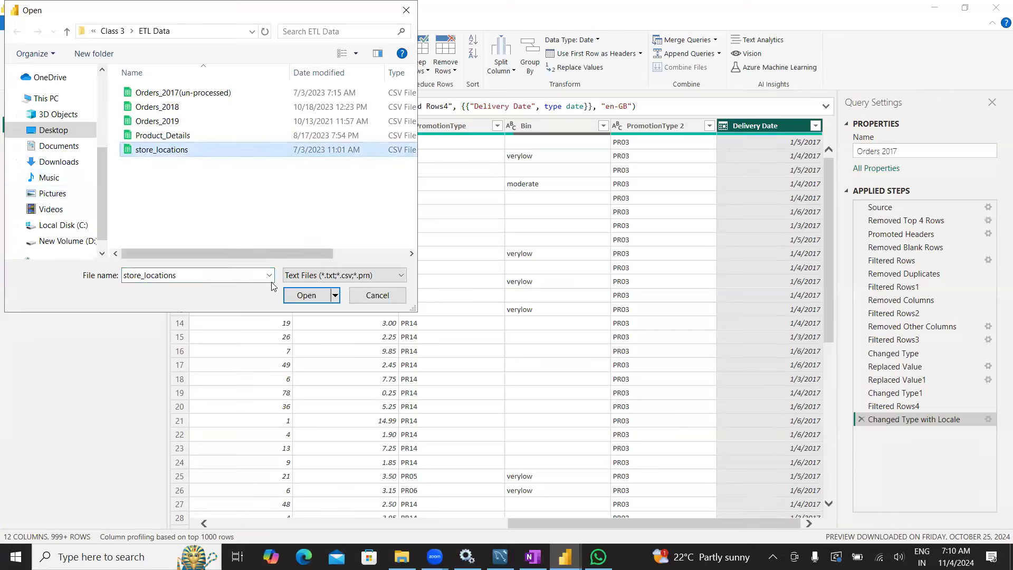
{"action": "left_click", "coordinate": [308, 295]}
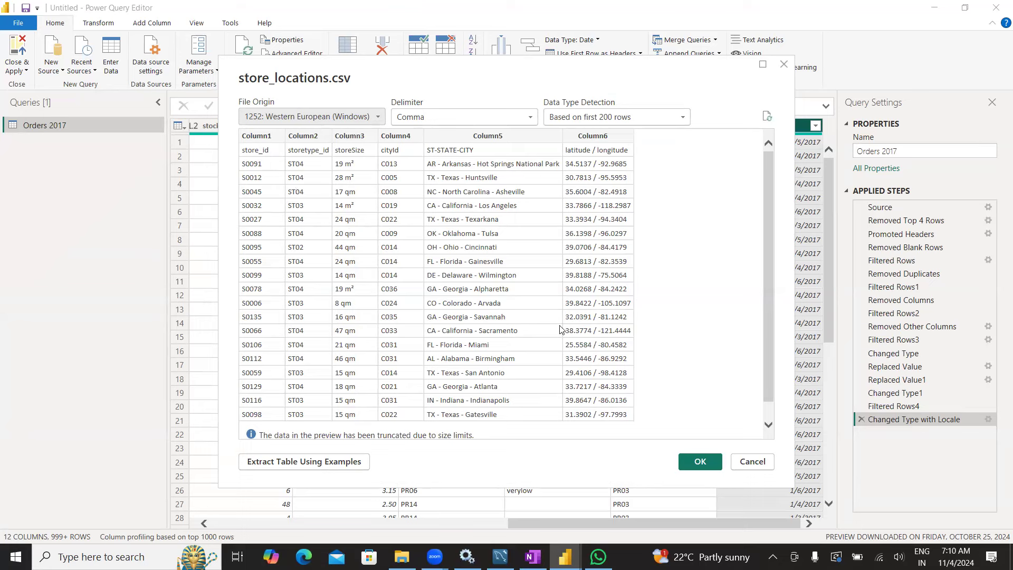
{"action": "left_click", "coordinate": [700, 463]}
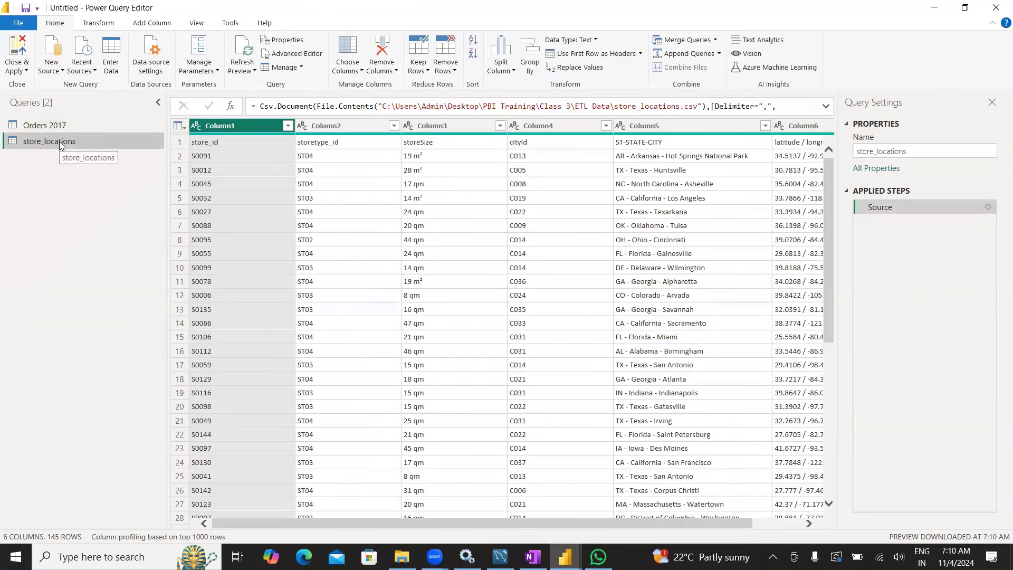
Rename the store_locations query to "Store Locations".
{"action": "double_click", "coordinate": [60, 143]}
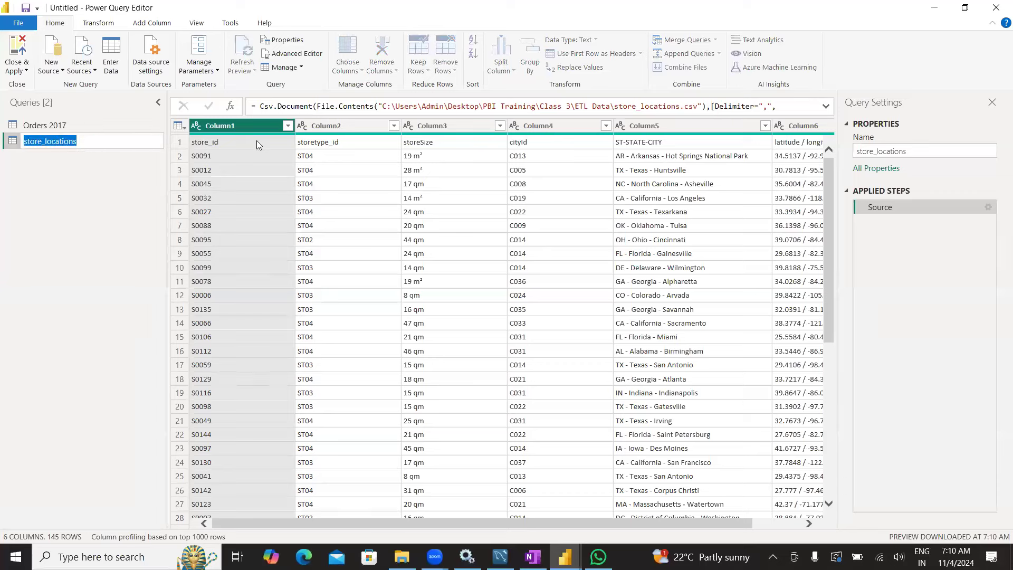
{"action": "type", "text": "Store"}
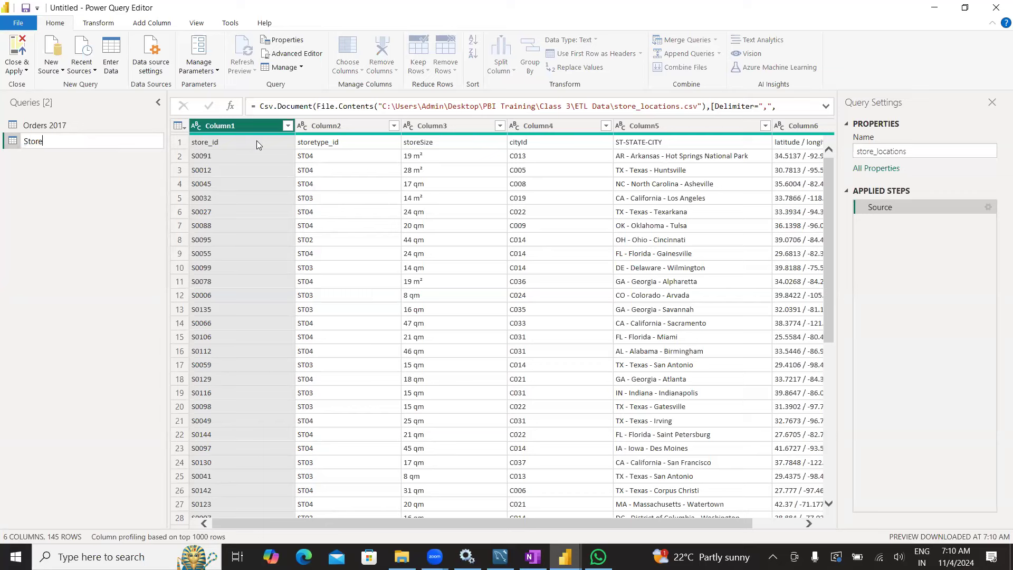
{"action": "type", "text": " Locations"}
{"action": "key", "text": "Return"}
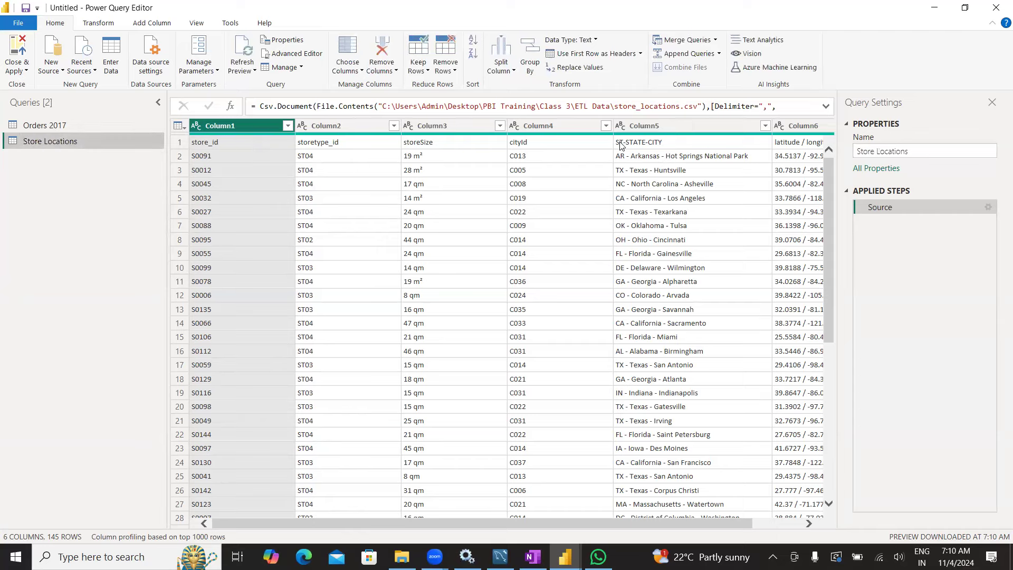
Promote the first row of the Store Locations table to column headers.
{"action": "left_click_drag", "start_coordinate": [831, 205], "coordinate": [811, 151]}
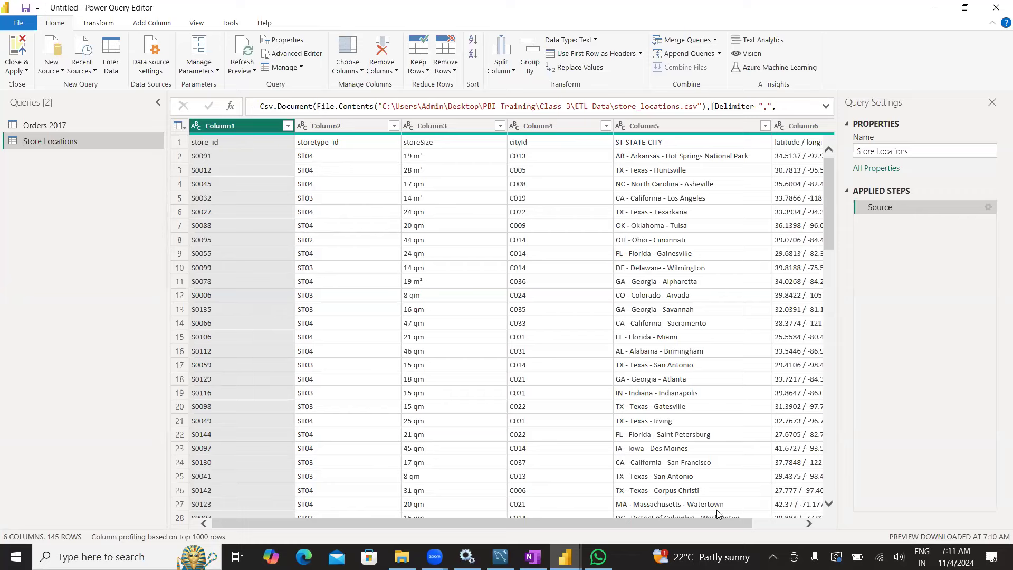
{"action": "left_click_drag", "start_coordinate": [720, 522], "coordinate": [676, 525]}
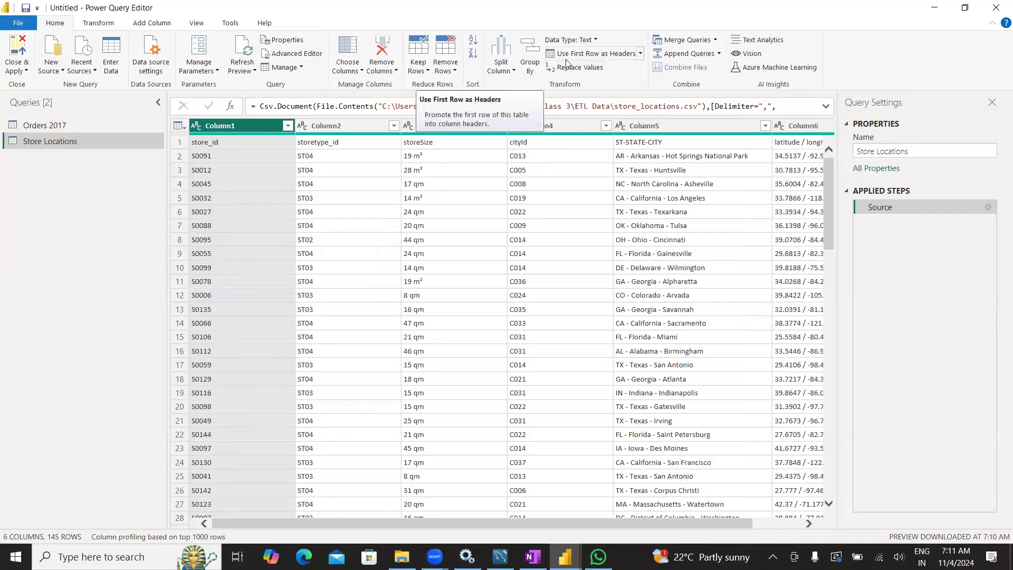
{"action": "left_click", "coordinate": [606, 57]}
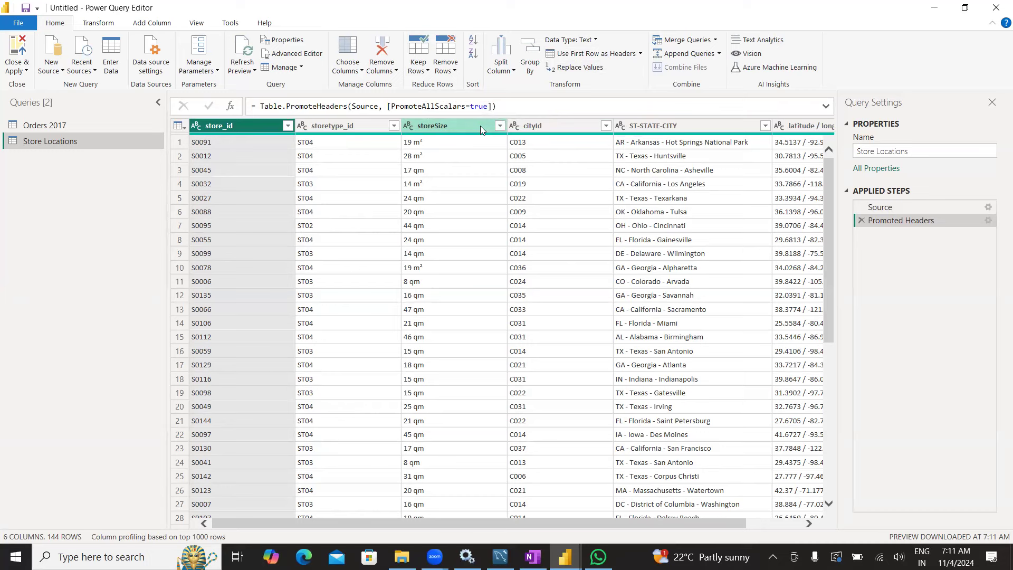
Examine the store_id, storetype_id and storeSize columns, checking the unit suffixes used in the storeSize values.
{"action": "left_click", "coordinate": [431, 126]}
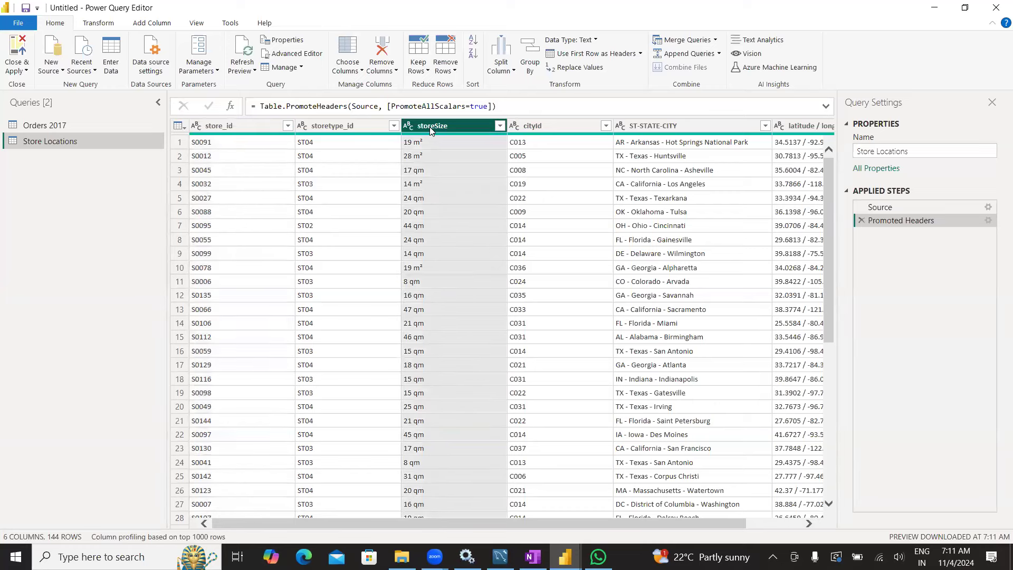
{"action": "left_click", "coordinate": [213, 125]}
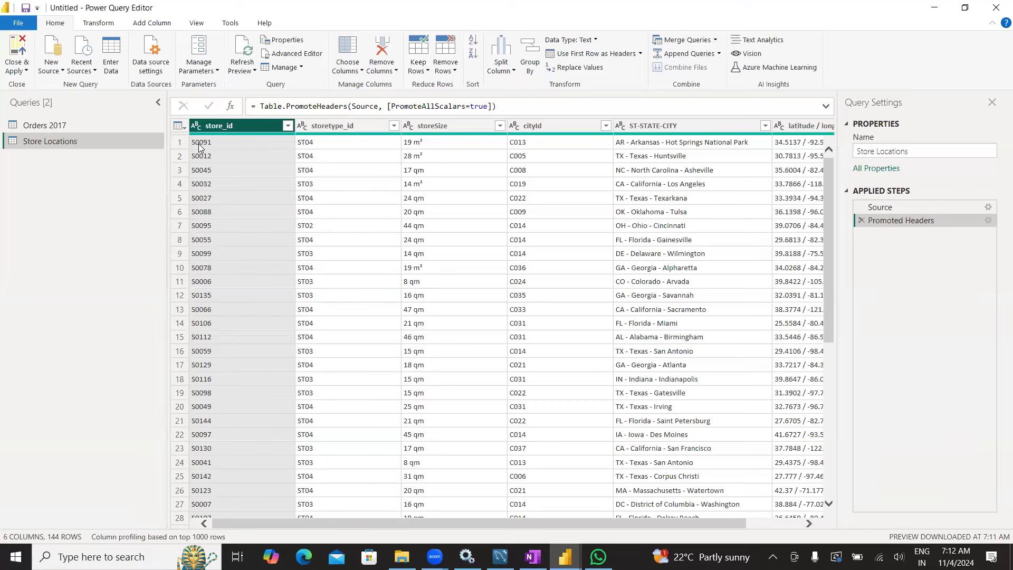
{"action": "left_click", "coordinate": [337, 128]}
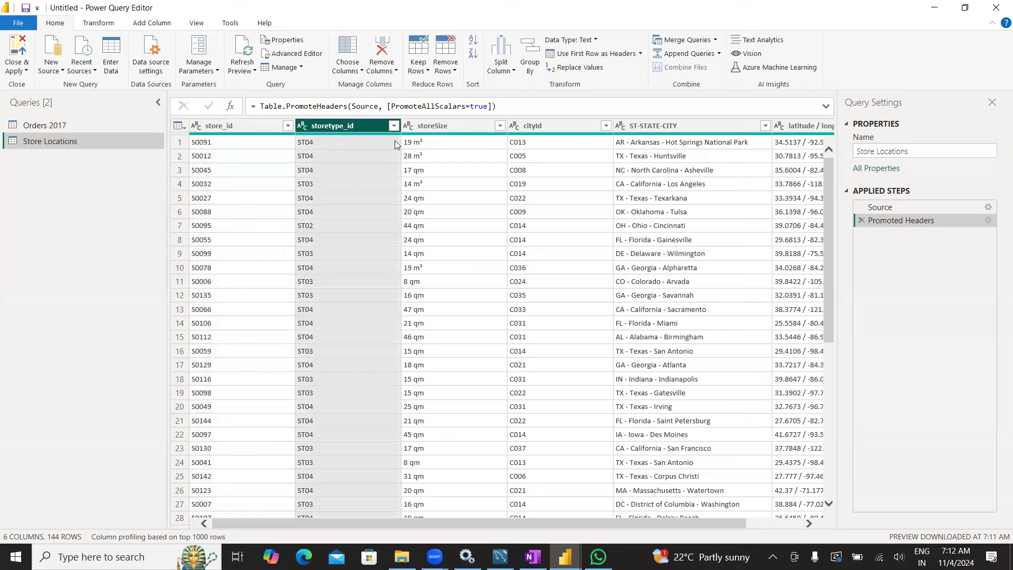
{"action": "left_click", "coordinate": [437, 127]}
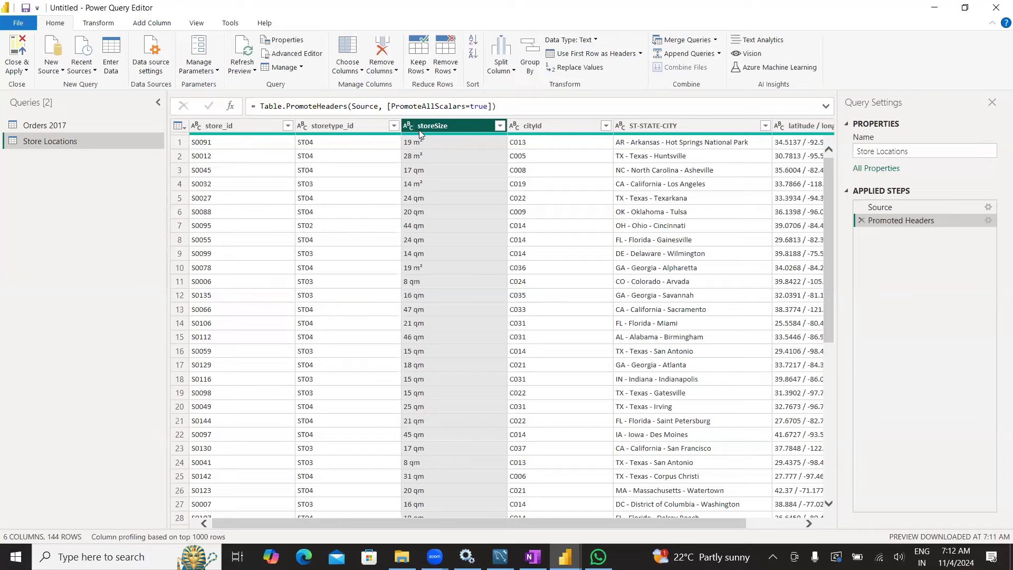
{"action": "scroll", "coordinate": [433, 377], "scroll_direction": "down", "scroll_amount": 6}
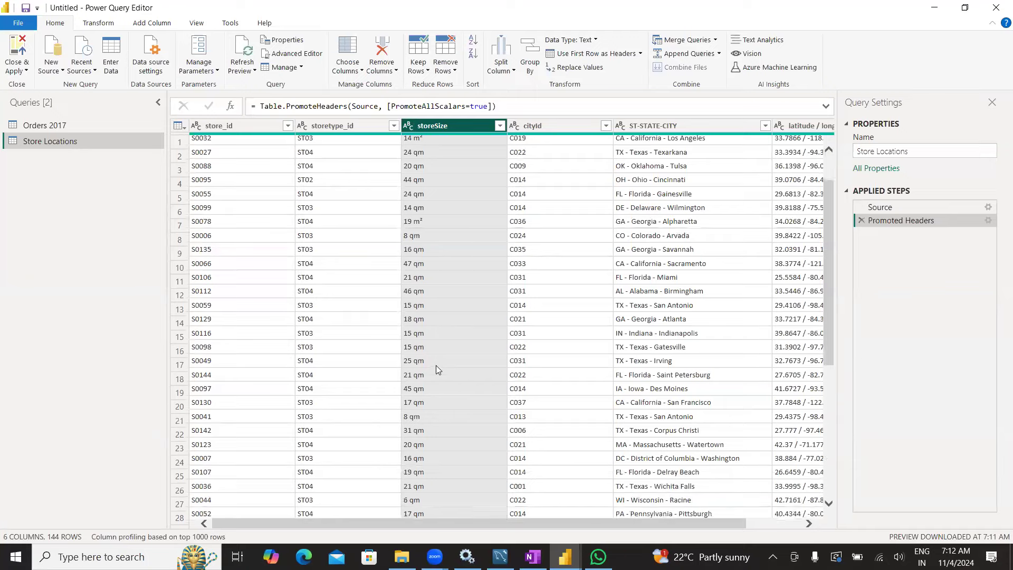
{"action": "scroll", "coordinate": [432, 378], "scroll_direction": "up", "scroll_amount": 6}
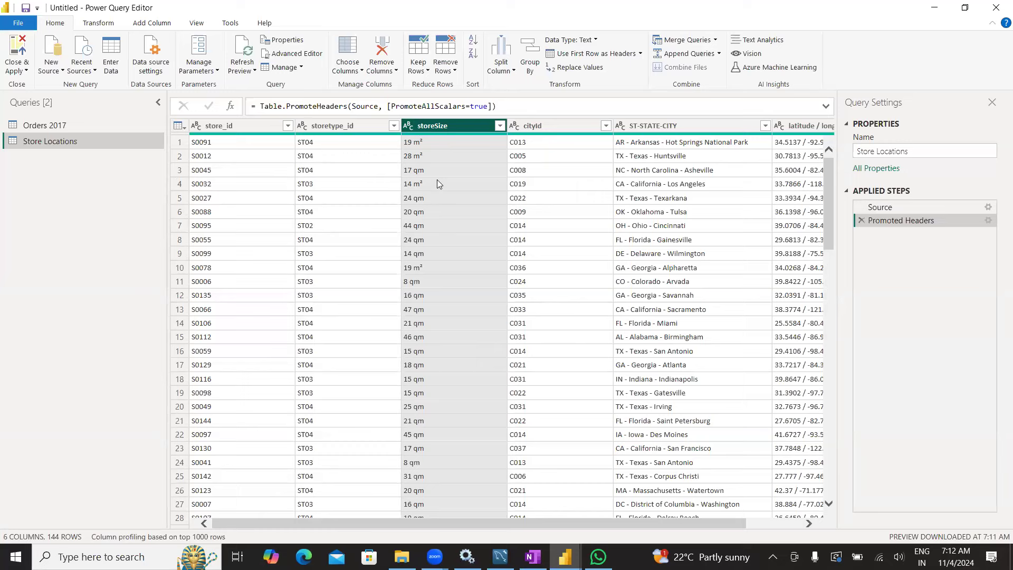
{"action": "key", "text": "XF86AudioLowerVolume"}
{"action": "key", "text": "XF86AudioLowerVolume"}
{"action": "key", "text": "XF86AudioRaiseVolume"}
{"action": "key", "text": "XF86AudioRaiseVolume"}
{"action": "key", "text": "XF86AudioRaiseVolume"}
{"action": "key", "text": "XF86AudioRaiseVolume"}
{"action": "key", "text": "XF86AudioRaiseVolume"}
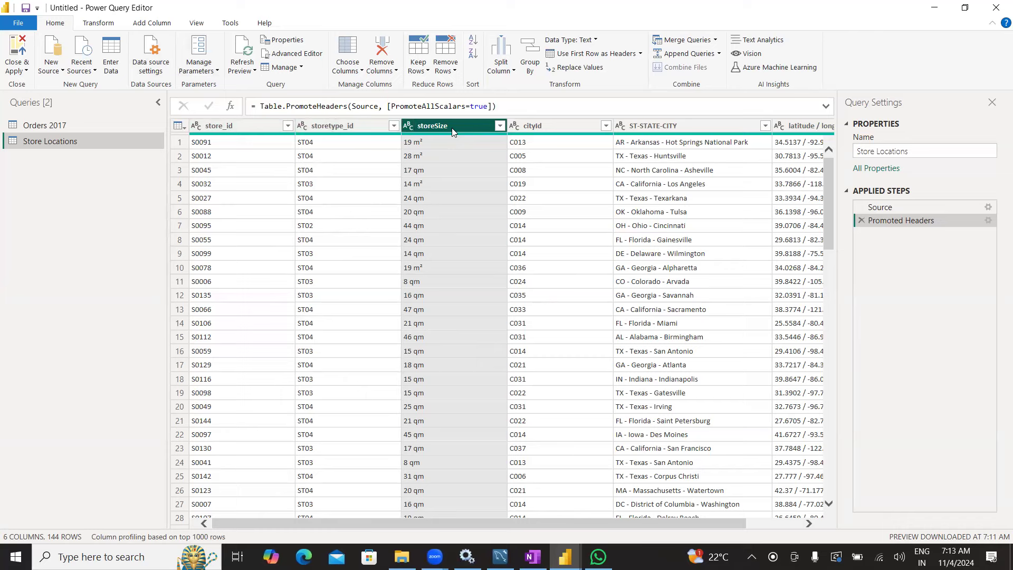
Extract the text before the space delimiter in the storeSize column, replacing the original values.
{"action": "left_click", "coordinate": [106, 24]}
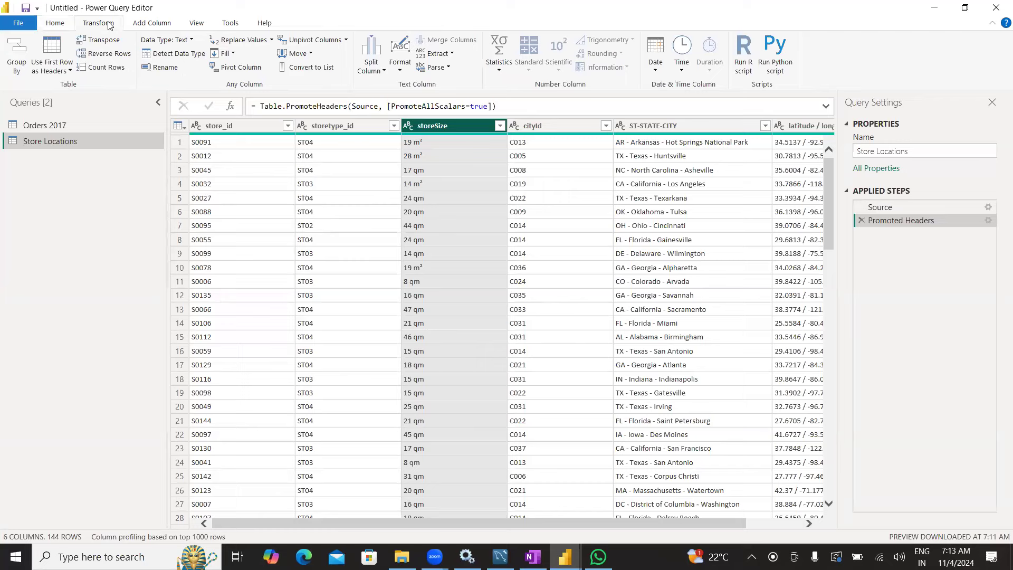
{"action": "left_click", "coordinate": [452, 55]}
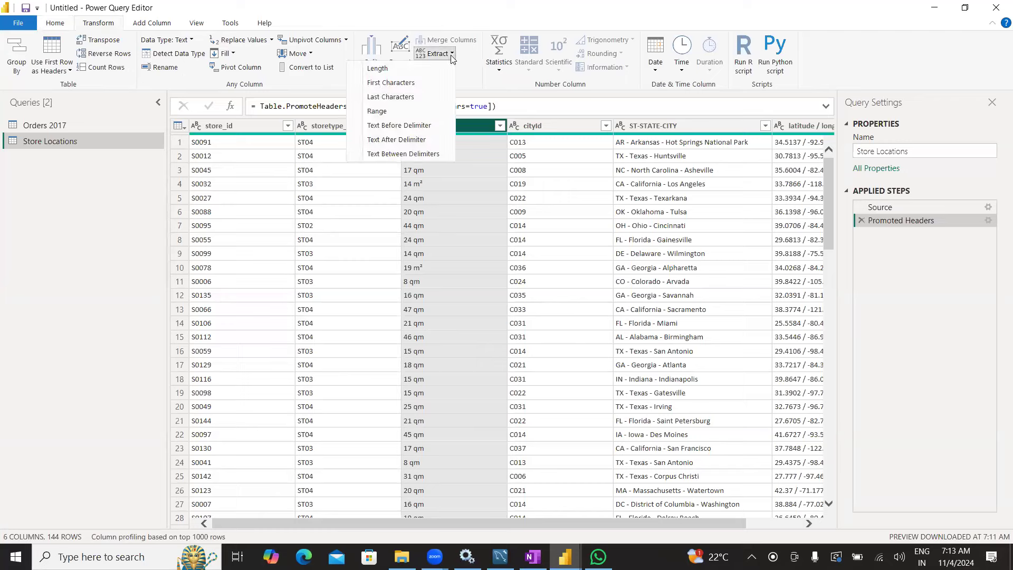
{"action": "left_click", "coordinate": [445, 58]}
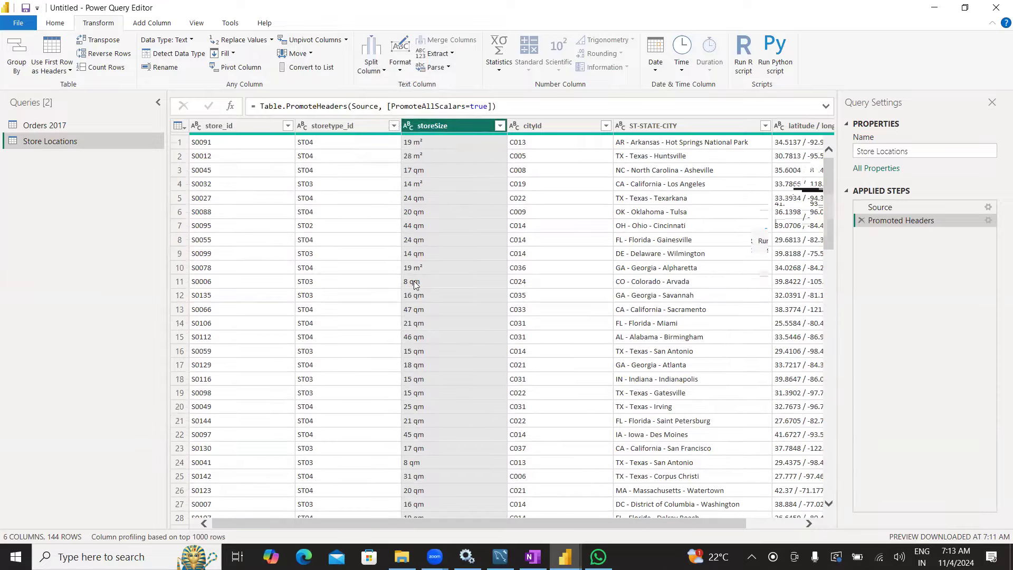
{"action": "scroll", "coordinate": [412, 288], "scroll_direction": "down", "scroll_amount": 20}
{"action": "scroll", "coordinate": [411, 294], "scroll_direction": "down", "scroll_amount": 6}
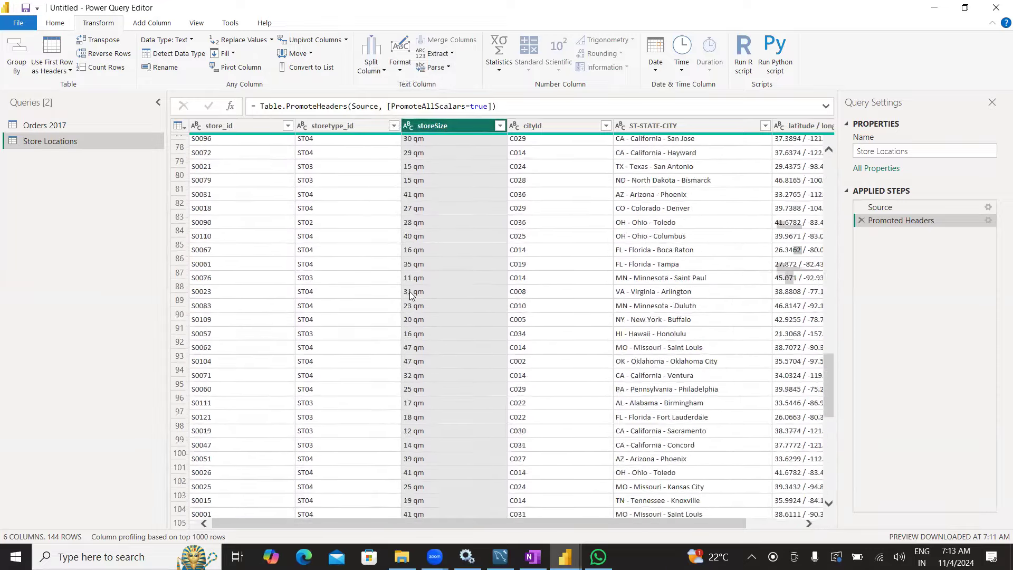
{"action": "scroll", "coordinate": [409, 292], "scroll_direction": "up", "scroll_amount": 20}
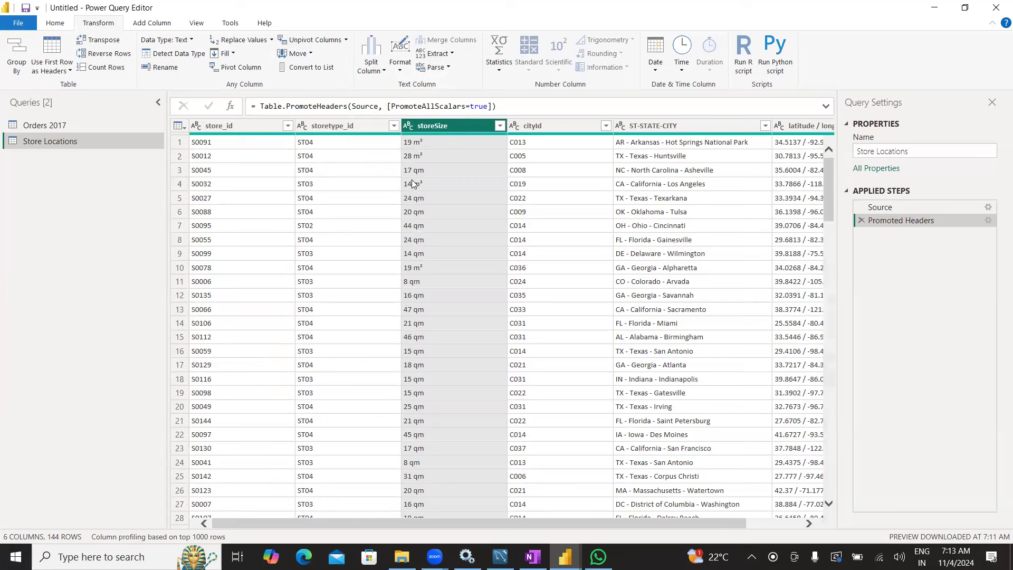
{"action": "left_click", "coordinate": [452, 53]}
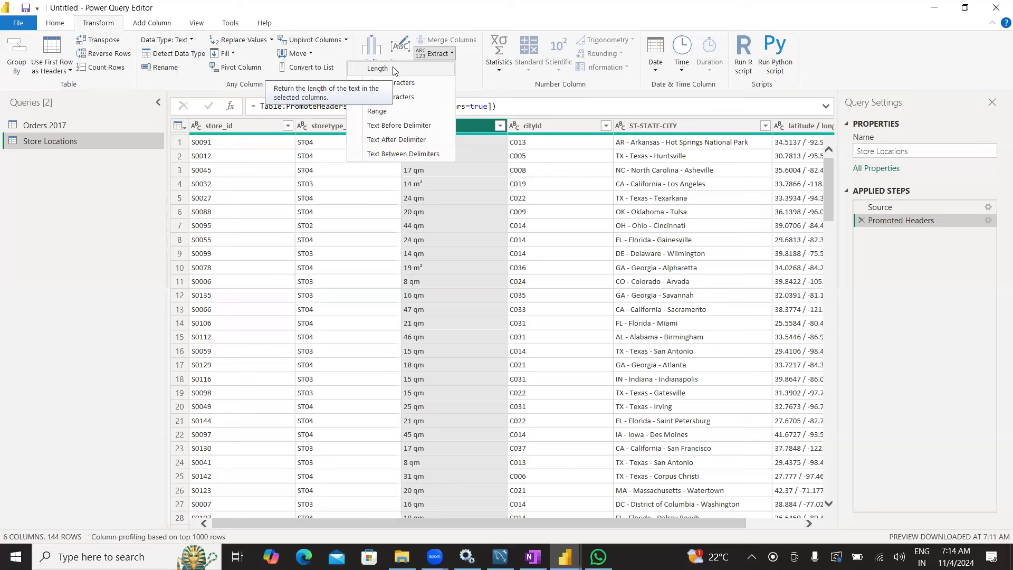
{"action": "left_click", "coordinate": [385, 127]}
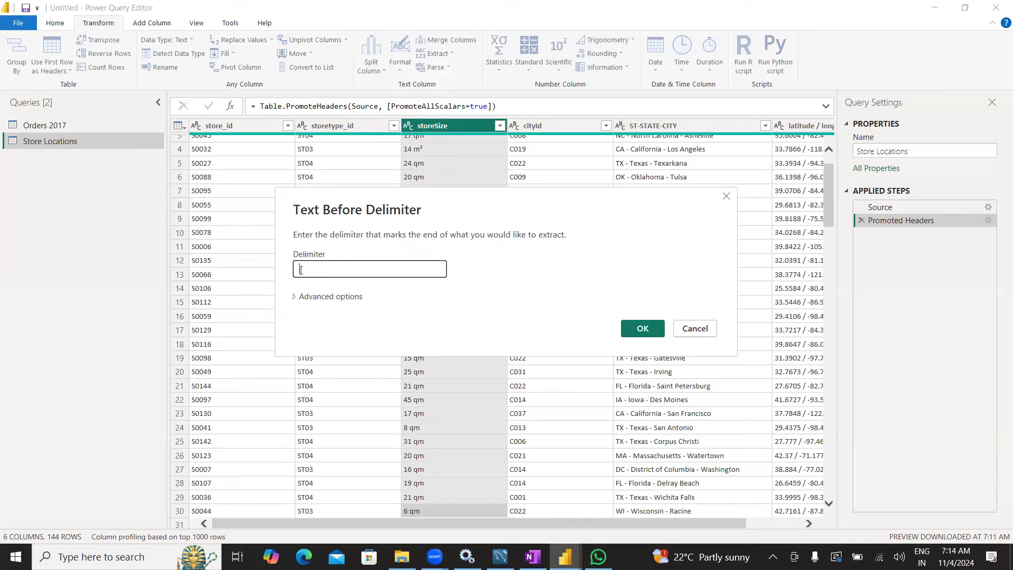
{"action": "left_click", "coordinate": [636, 328]}
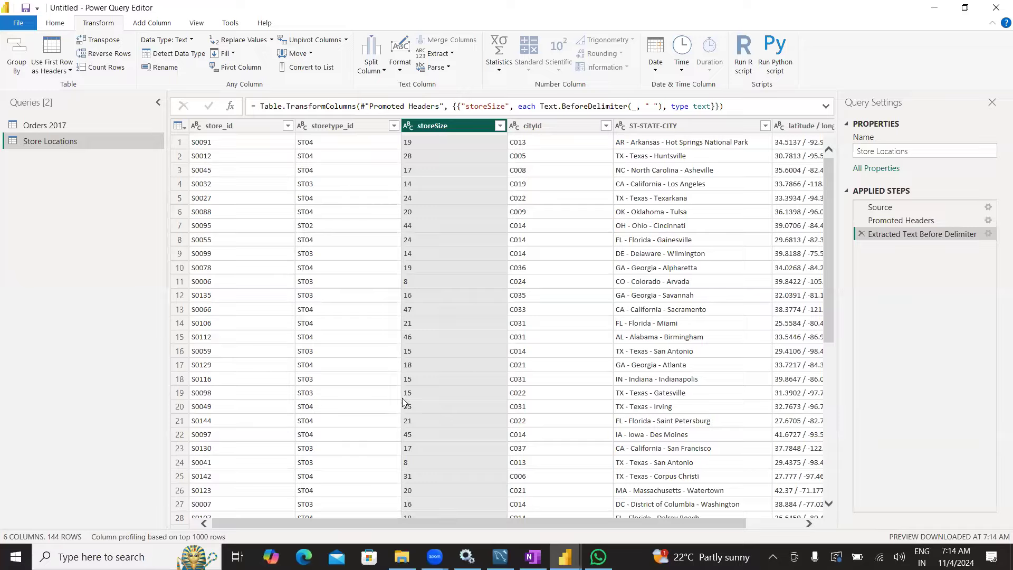
Check the extracted storeSize values through all rows and in the column's list of distinct values, leaving the column unfiltered.
{"action": "scroll", "coordinate": [402, 402], "scroll_direction": "down", "scroll_amount": 20}
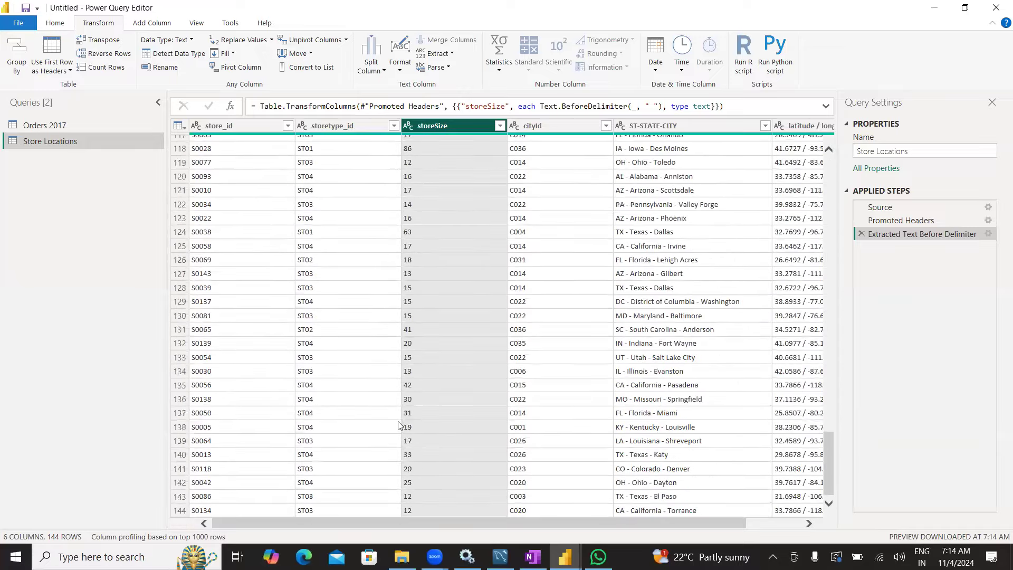
{"action": "scroll", "coordinate": [415, 446], "scroll_direction": "up", "scroll_amount": 20}
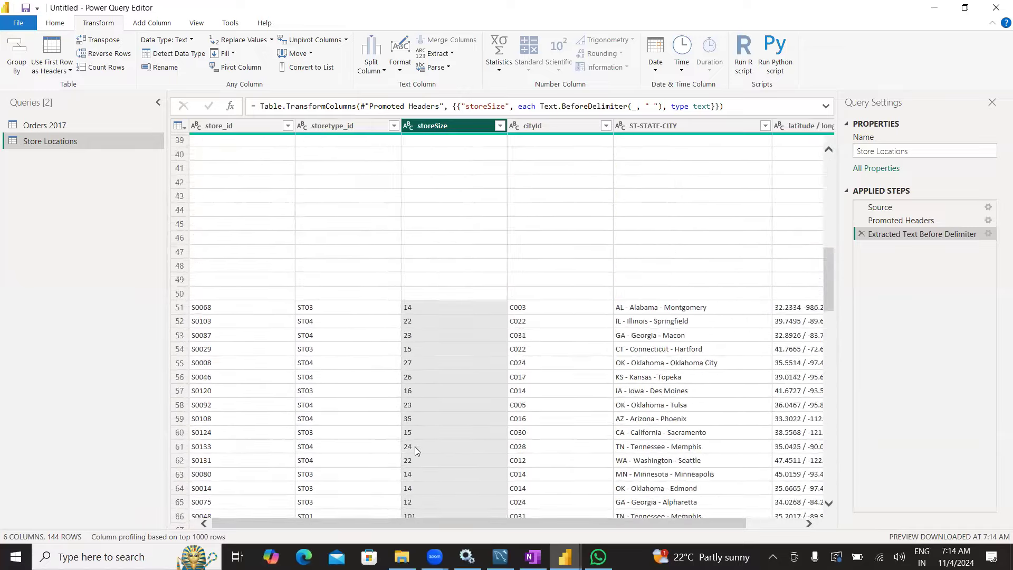
{"action": "scroll", "coordinate": [415, 447], "scroll_direction": "up", "scroll_amount": 5}
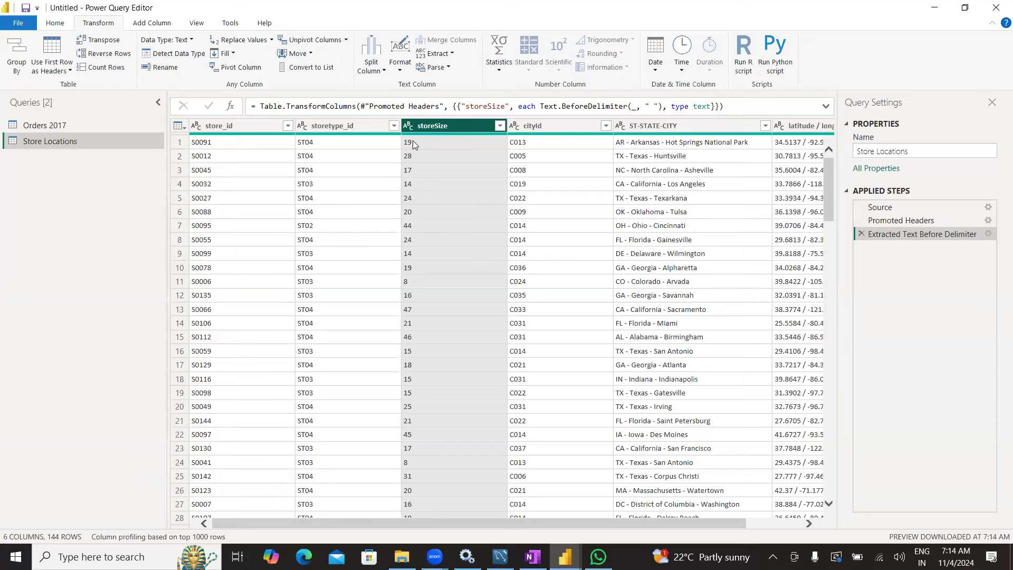
{"action": "left_click", "coordinate": [500, 126]}
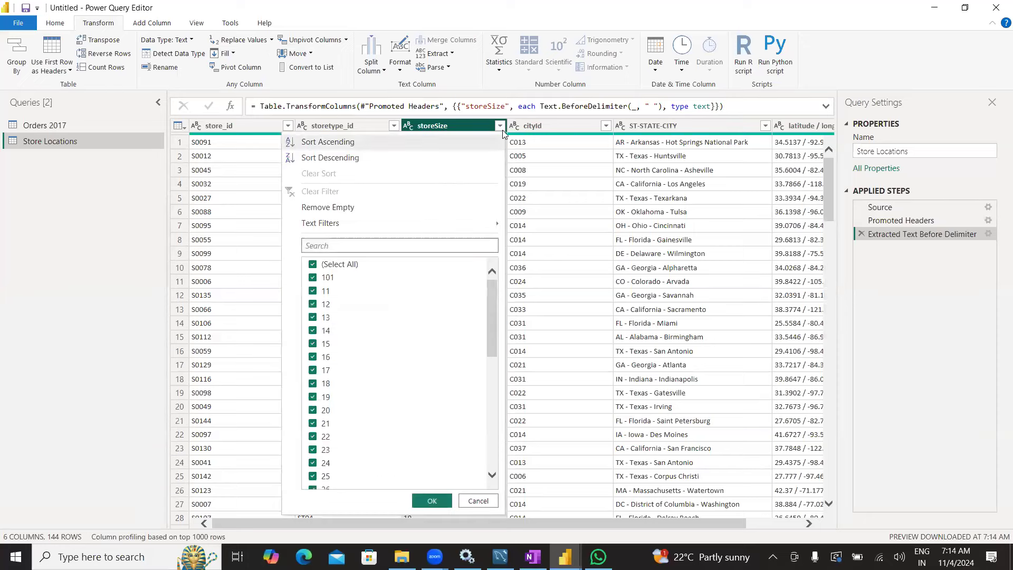
{"action": "left_click_drag", "start_coordinate": [489, 285], "coordinate": [479, 251]}
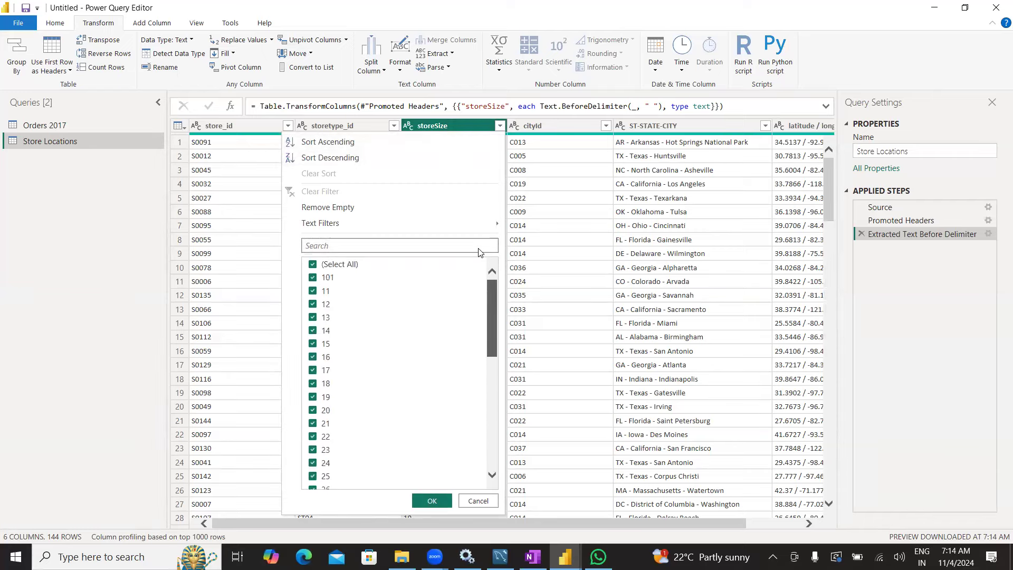
{"action": "left_click", "coordinate": [483, 499]}
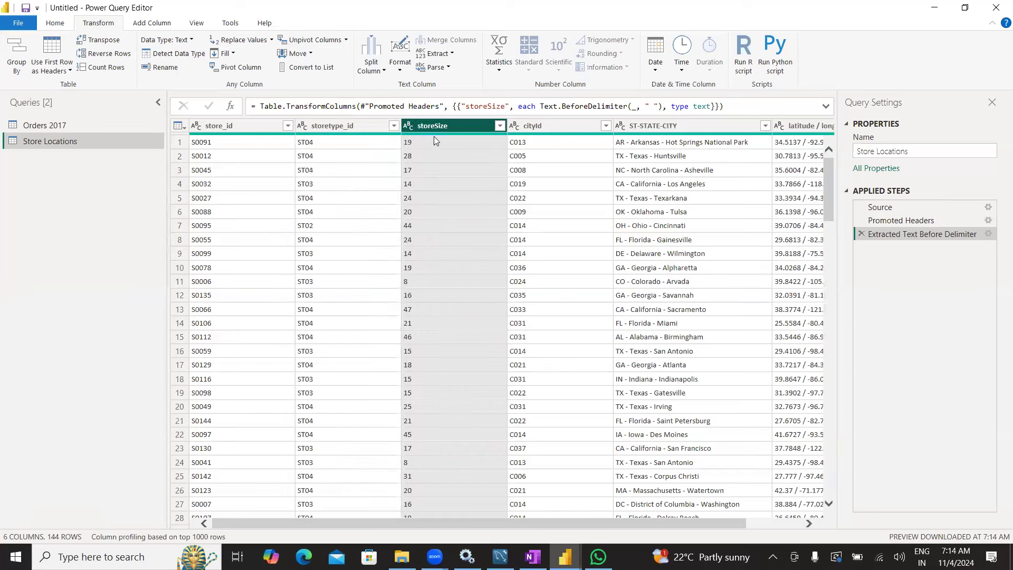
{"action": "left_click", "coordinate": [500, 126]}
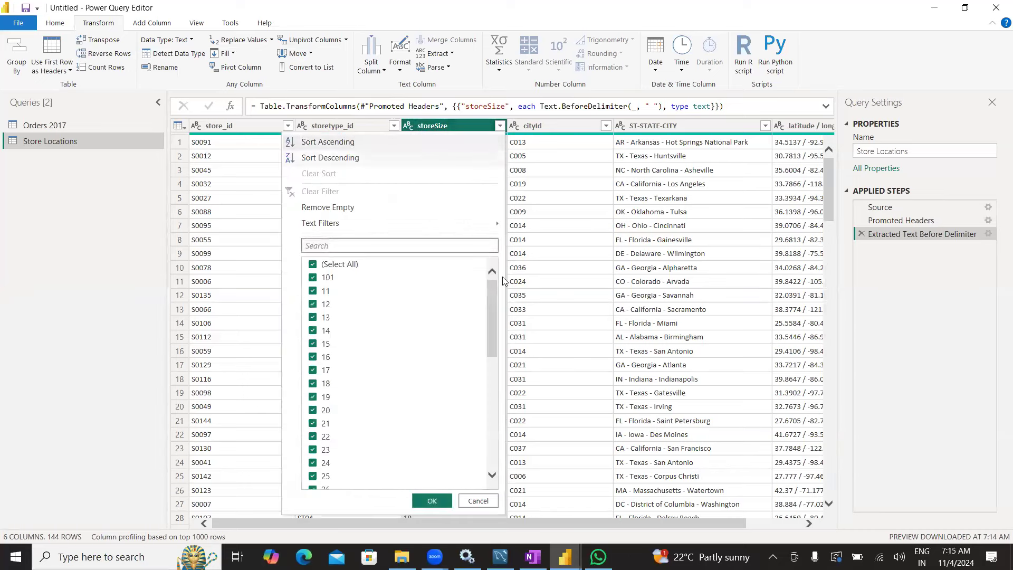
{"action": "left_click_drag", "start_coordinate": [494, 290], "coordinate": [490, 431]}
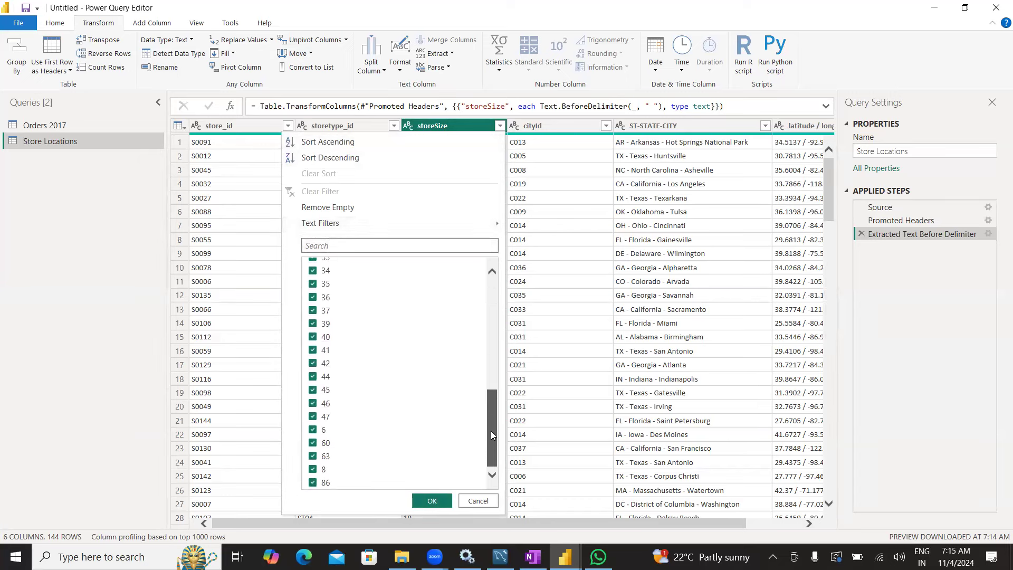
{"action": "scroll", "coordinate": [491, 431], "scroll_direction": "up", "scroll_amount": 10}
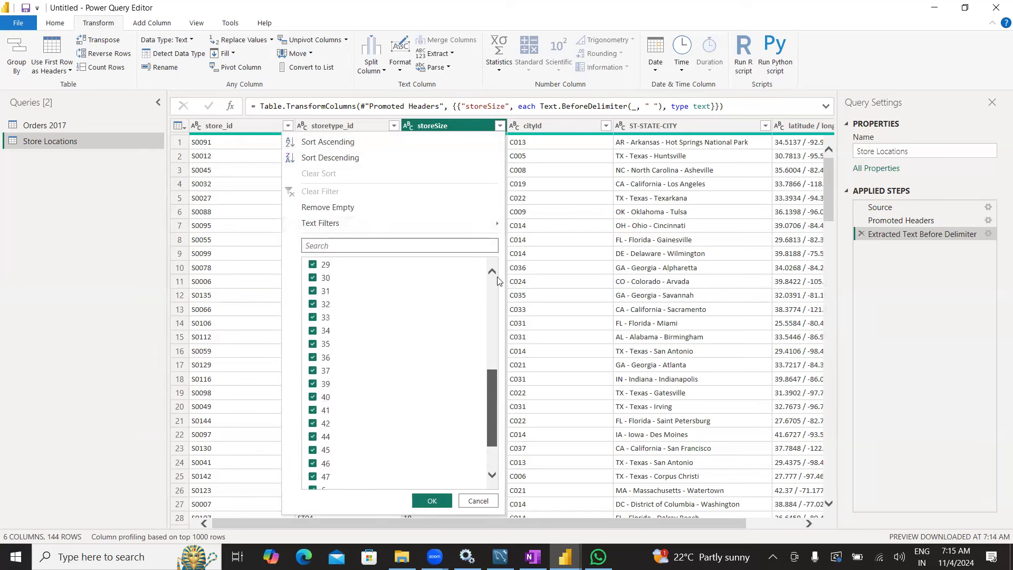
{"action": "left_click", "coordinate": [478, 501]}
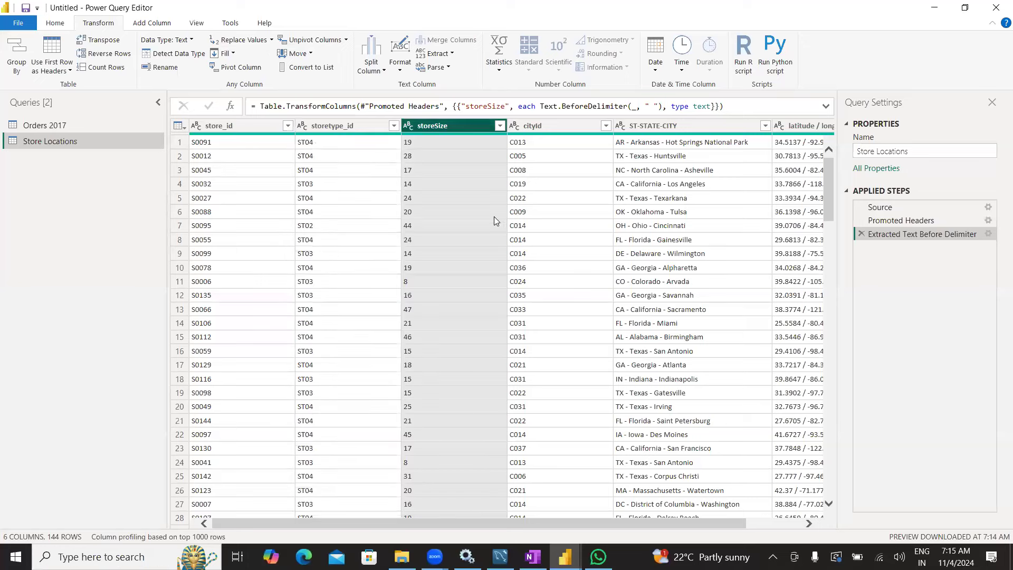
Convert the storeSize column to Whole Number and rename it "storeSize (Sq.m)".
{"action": "left_click", "coordinate": [410, 126]}
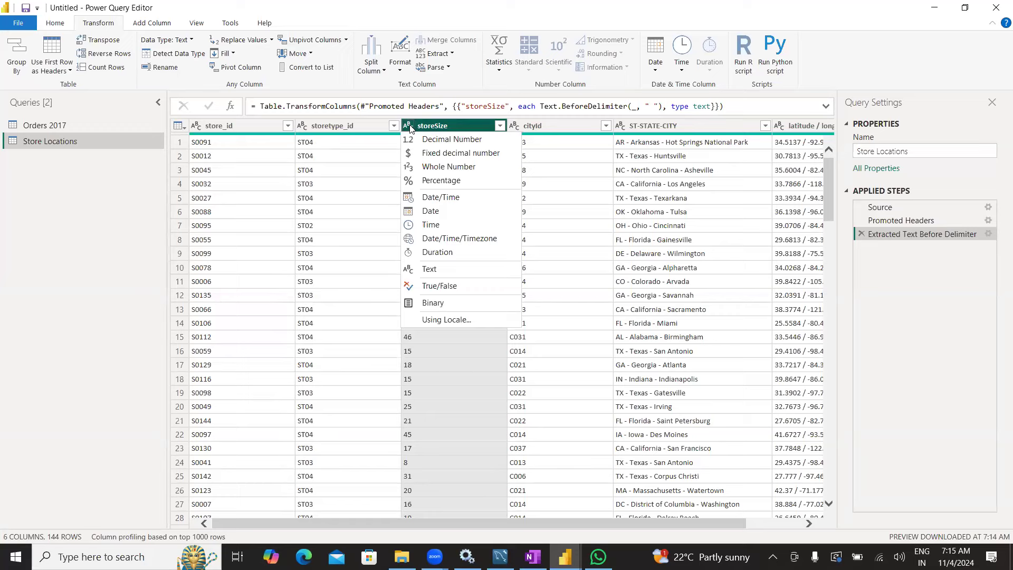
{"action": "left_click", "coordinate": [431, 167]}
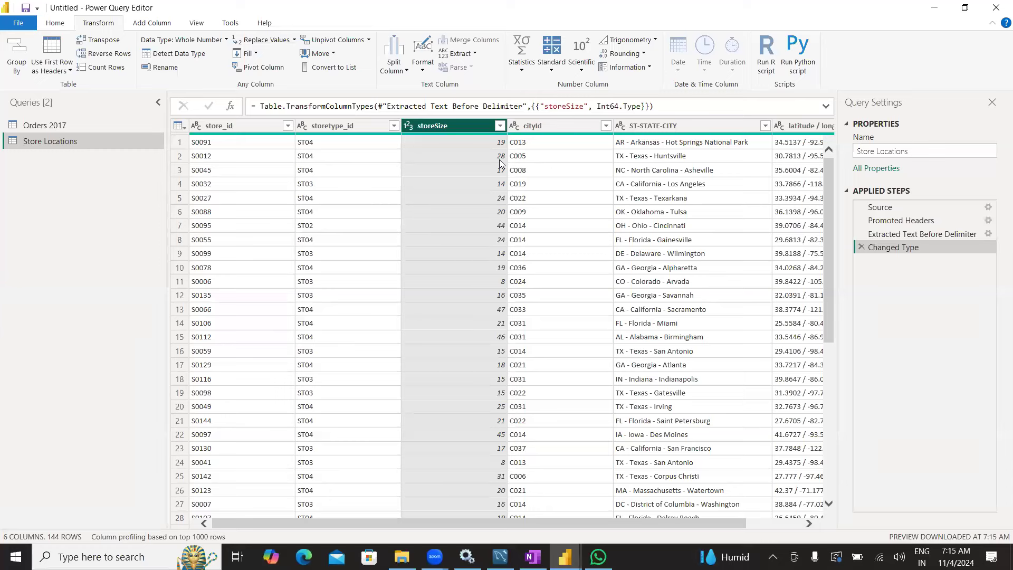
{"action": "right_click", "coordinate": [448, 126]}
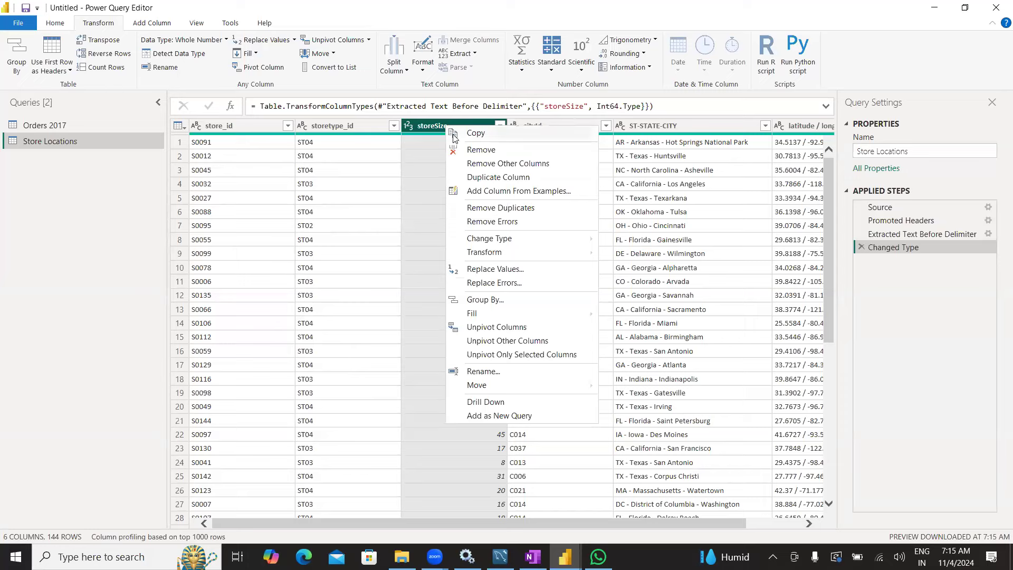
{"action": "left_click", "coordinate": [435, 129]}
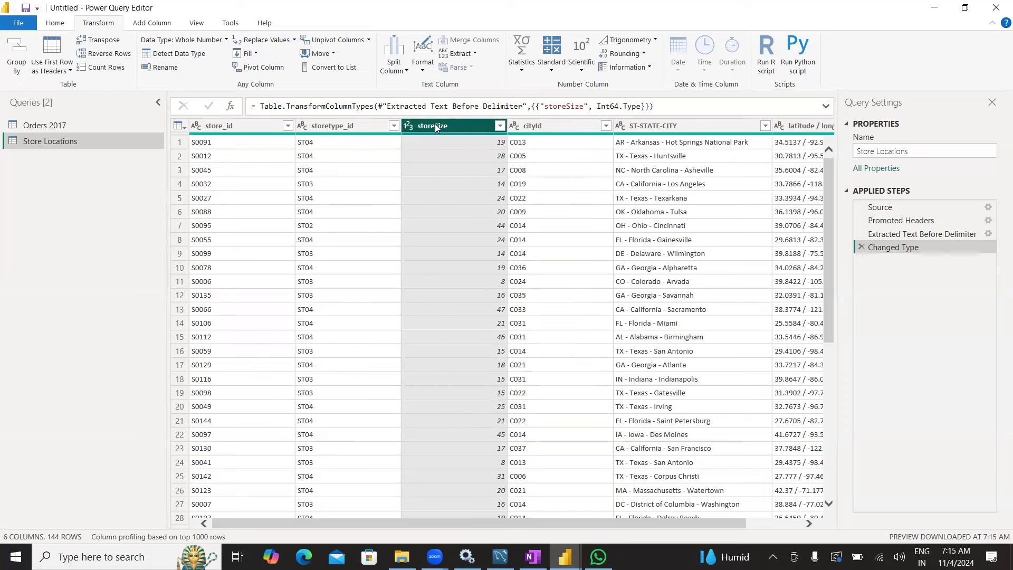
{"action": "double_click", "coordinate": [435, 125]}
{"action": "key", "text": "Escape"}
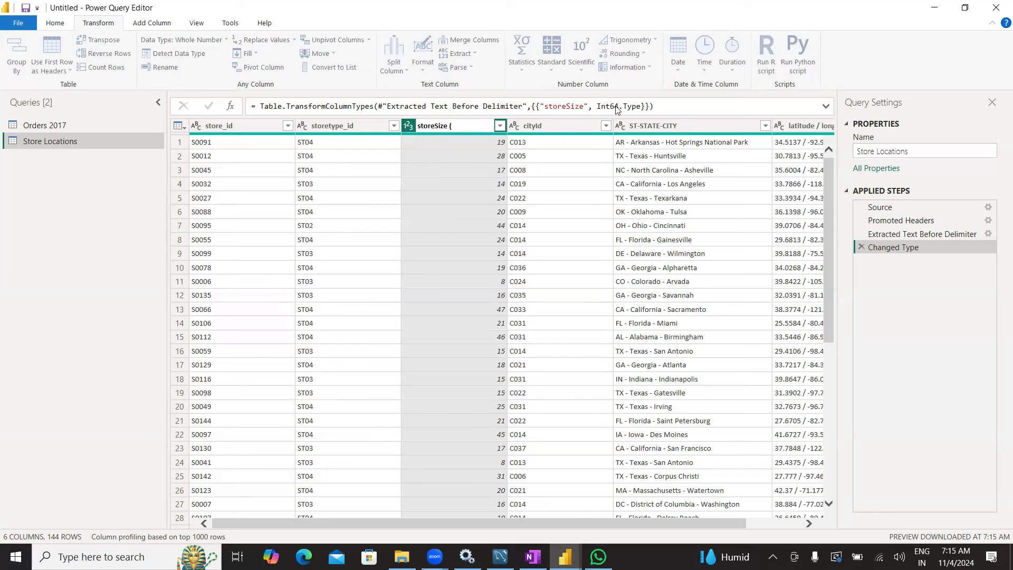
{"action": "type", "text": "Sq.m)"}
{"action": "key", "text": "Return"}
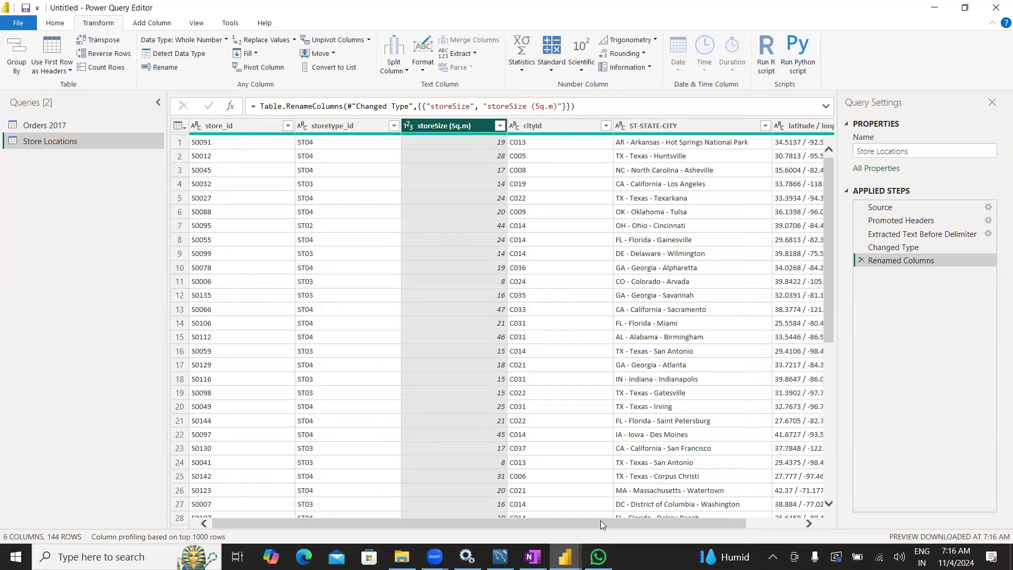
Inspect the cityId column and the combined state code, state and city values in the ST-STATE-CITY column.
{"action": "left_click_drag", "start_coordinate": [601, 524], "coordinate": [680, 522]}
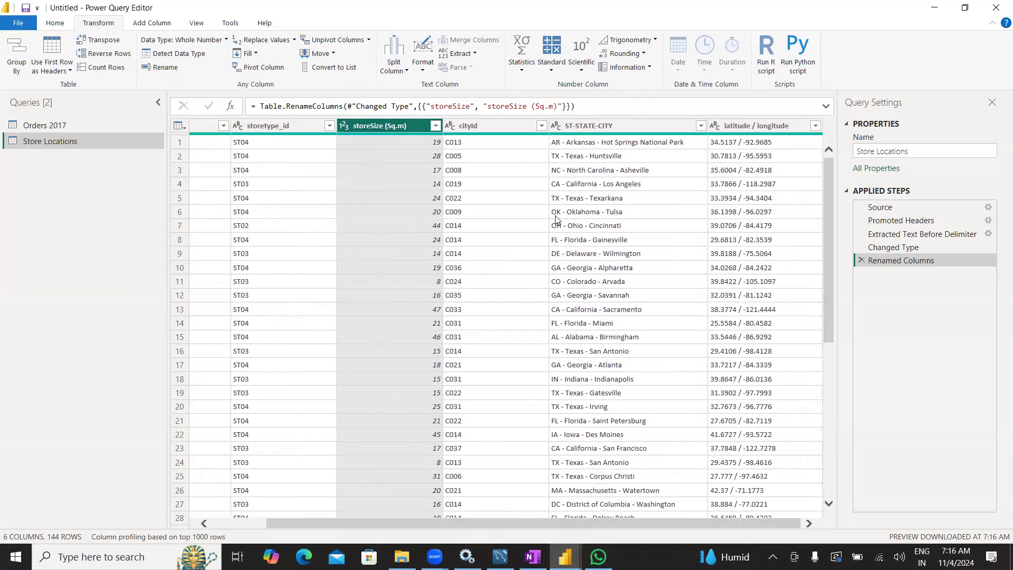
{"action": "left_click", "coordinate": [479, 124]}
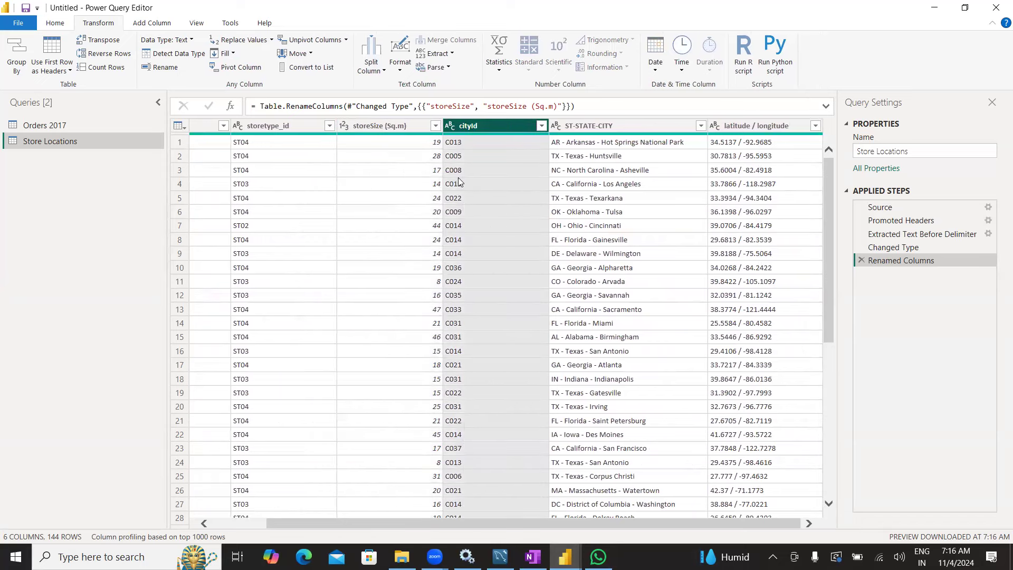
{"action": "left_click", "coordinate": [621, 126]}
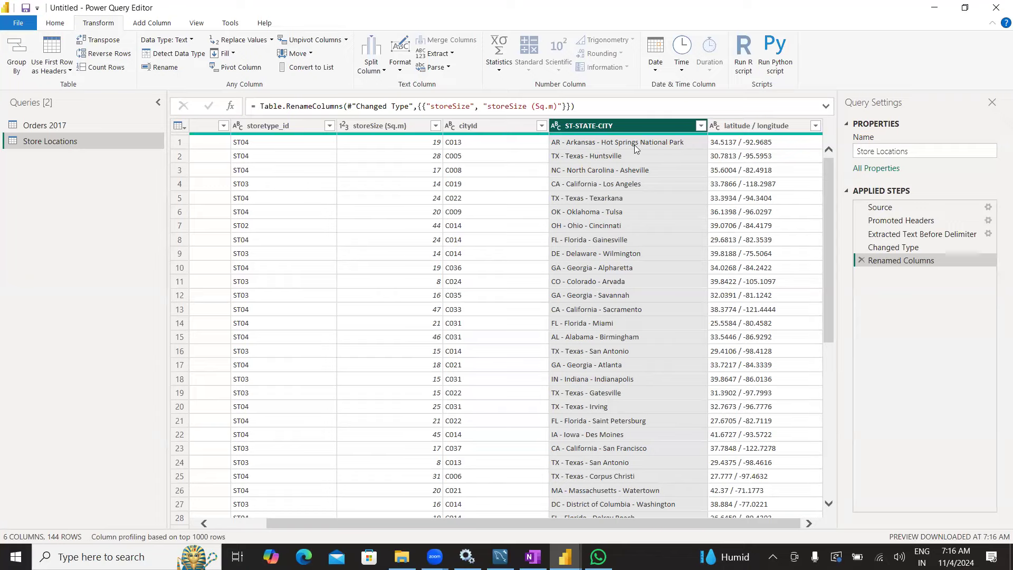
{"action": "scroll", "coordinate": [566, 322], "scroll_direction": "down", "scroll_amount": 3}
{"action": "scroll", "coordinate": [566, 322], "scroll_direction": "up", "scroll_amount": 1}
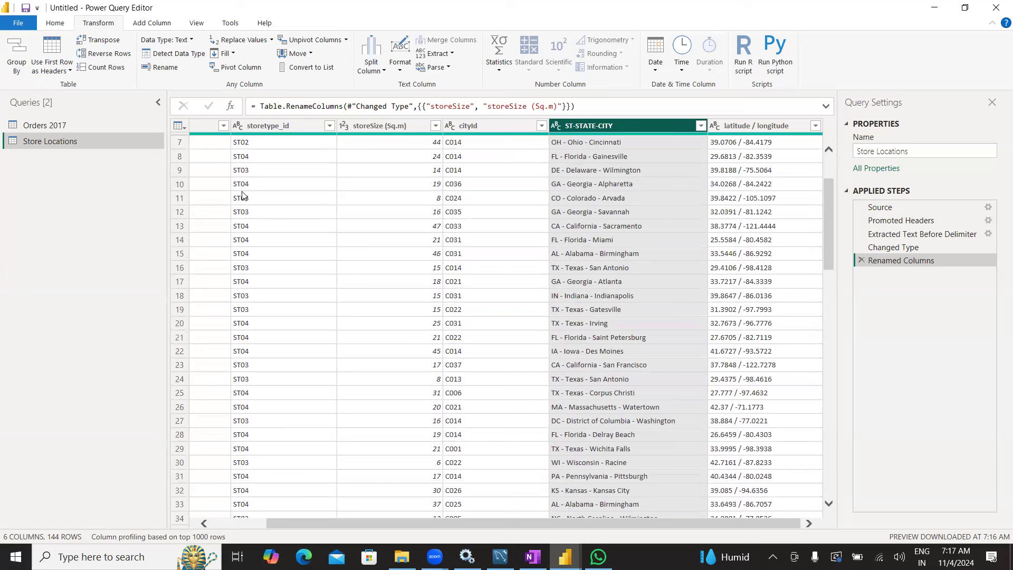
Split the ST-STATE-CITY column at each occurrence of the custom delimiter " - ", including the surrounding spaces.
{"action": "scroll", "coordinate": [572, 270], "scroll_direction": "up", "scroll_amount": 2}
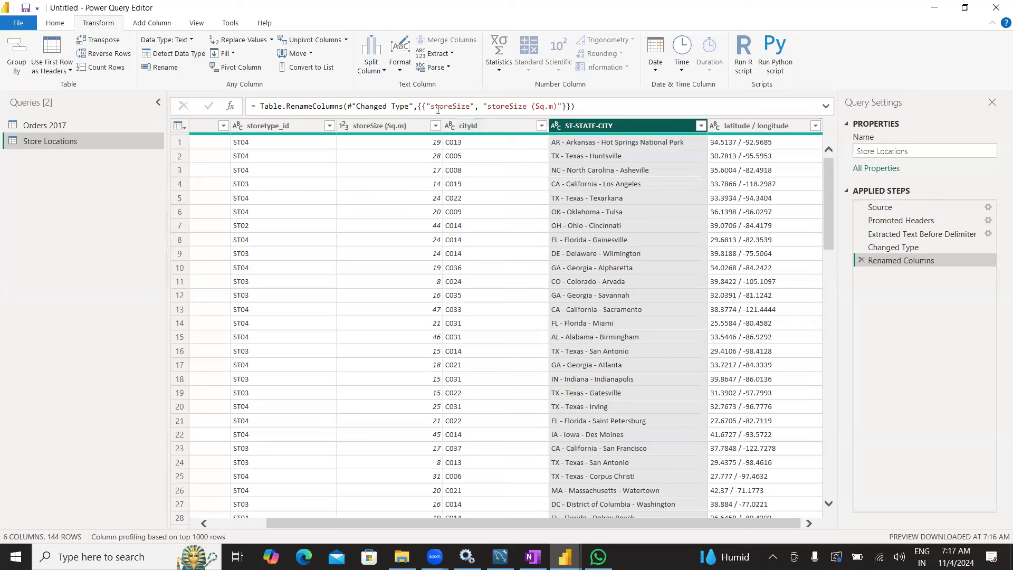
{"action": "left_click", "coordinate": [382, 70]}
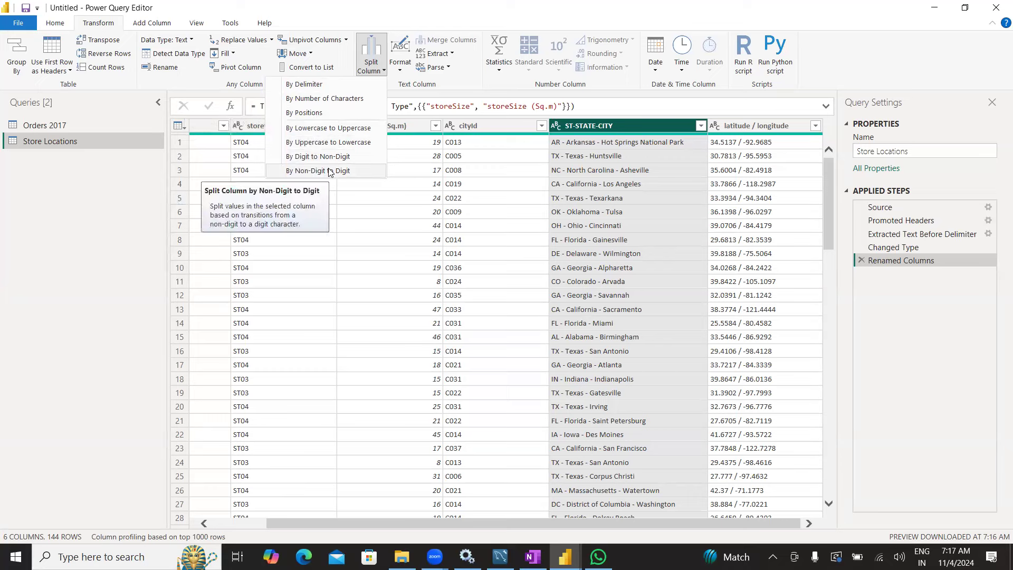
{"action": "left_click", "coordinate": [310, 86]}
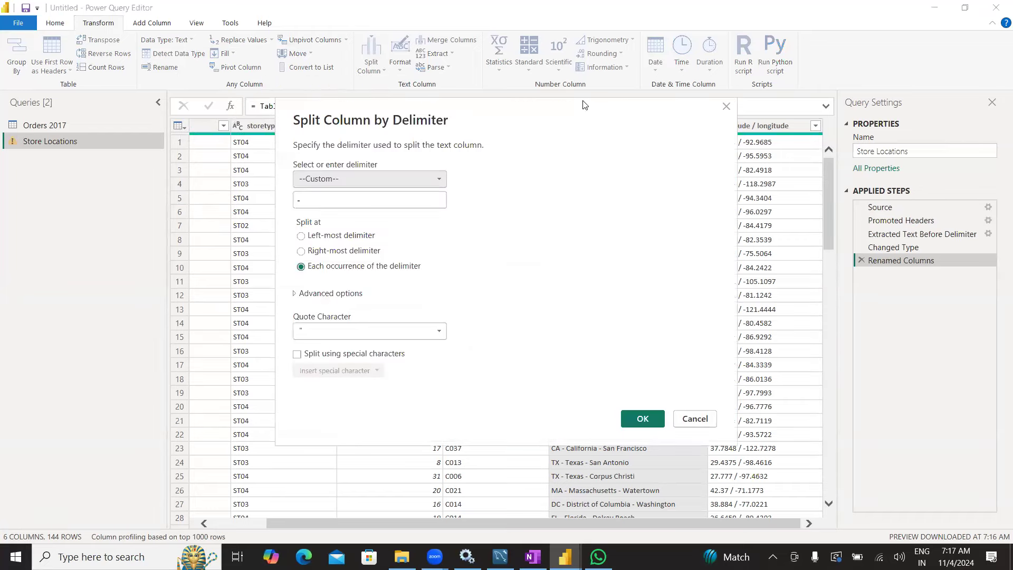
{"action": "left_click_drag", "start_coordinate": [582, 105], "coordinate": [362, 62]}
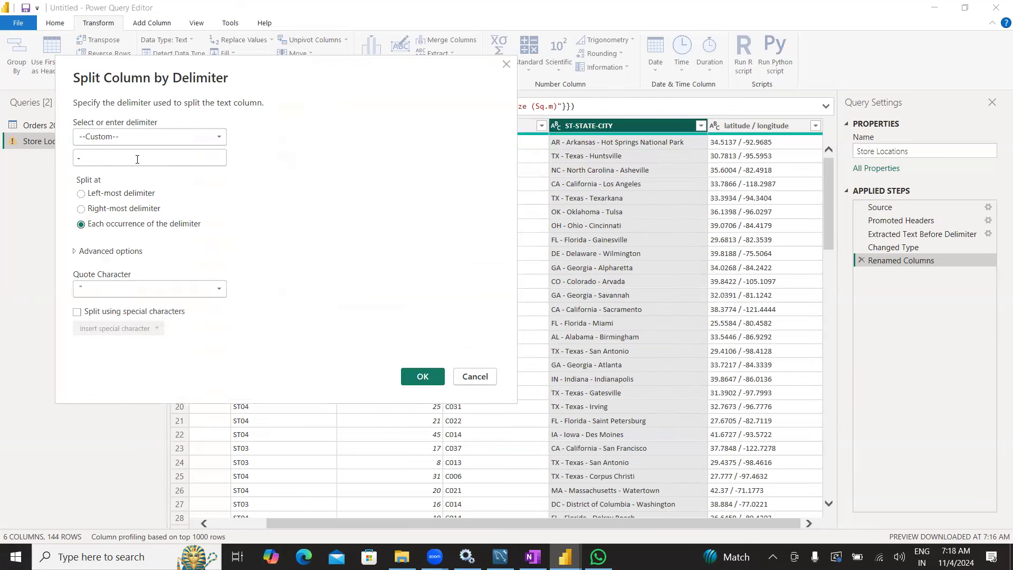
{"action": "left_click", "coordinate": [137, 160]}
{"action": "key", "text": "BackSpace"}
{"action": "left_click", "coordinate": [420, 376]}
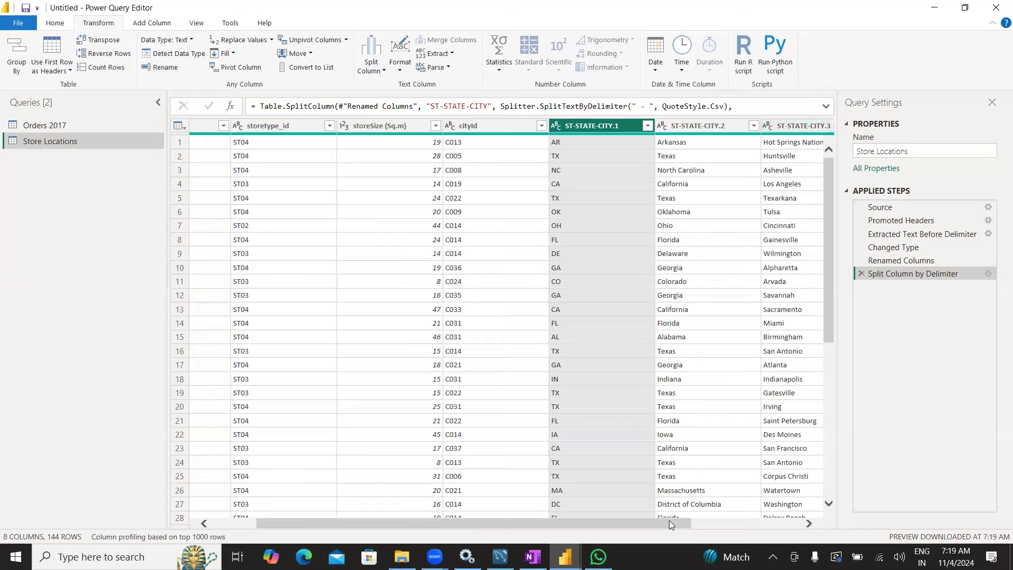
Rename the three columns split from ST-STATE-CITY as "ST", "STATE" and "CITY", in that order.
{"action": "left_click_drag", "start_coordinate": [669, 520], "coordinate": [796, 523]}
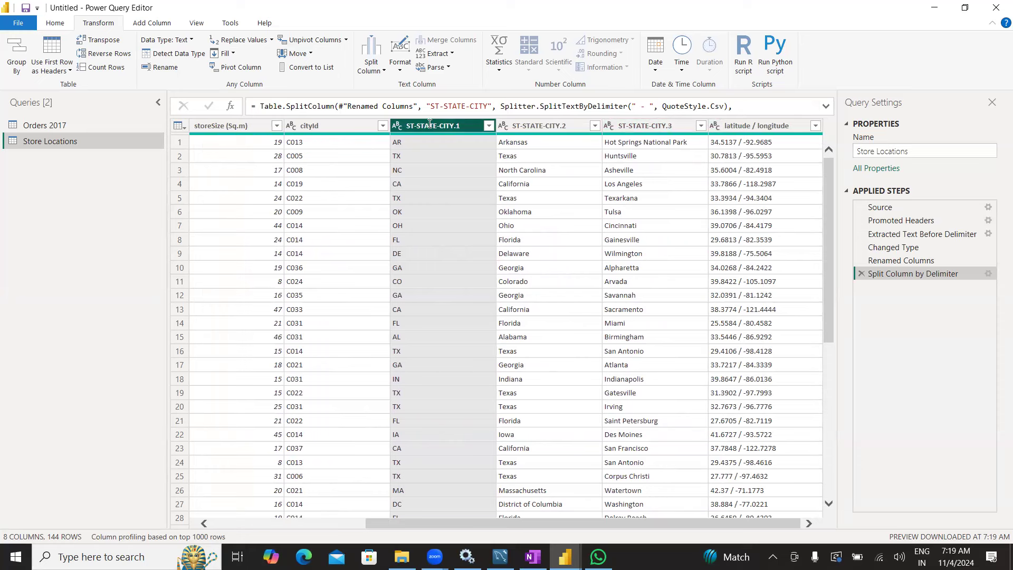
{"action": "double_click", "coordinate": [430, 124]}
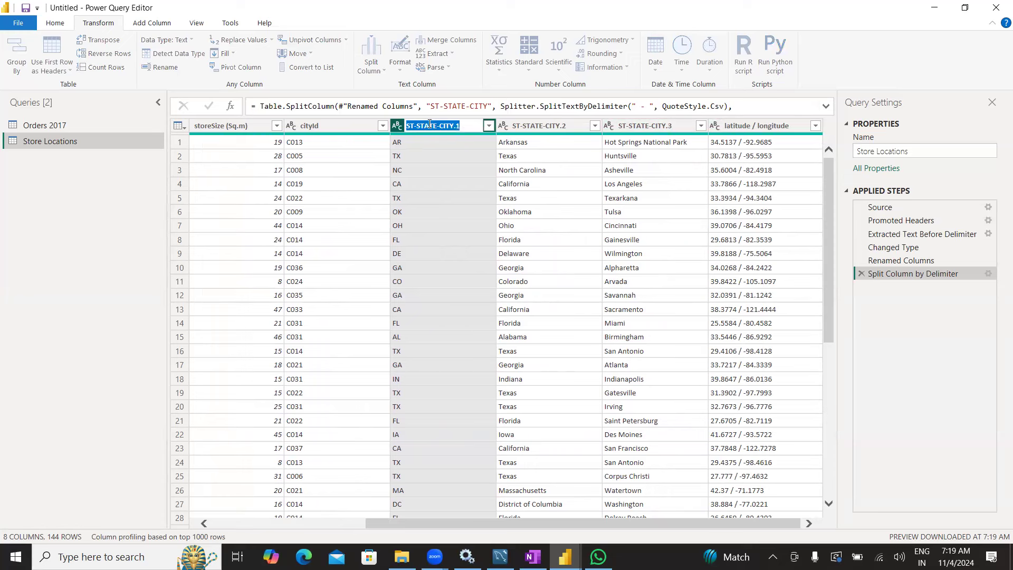
{"action": "type", "text": "St"}
{"action": "key", "text": "BackSpace"}
{"action": "type", "text": "T"}
{"action": "double_click", "coordinate": [542, 126]}
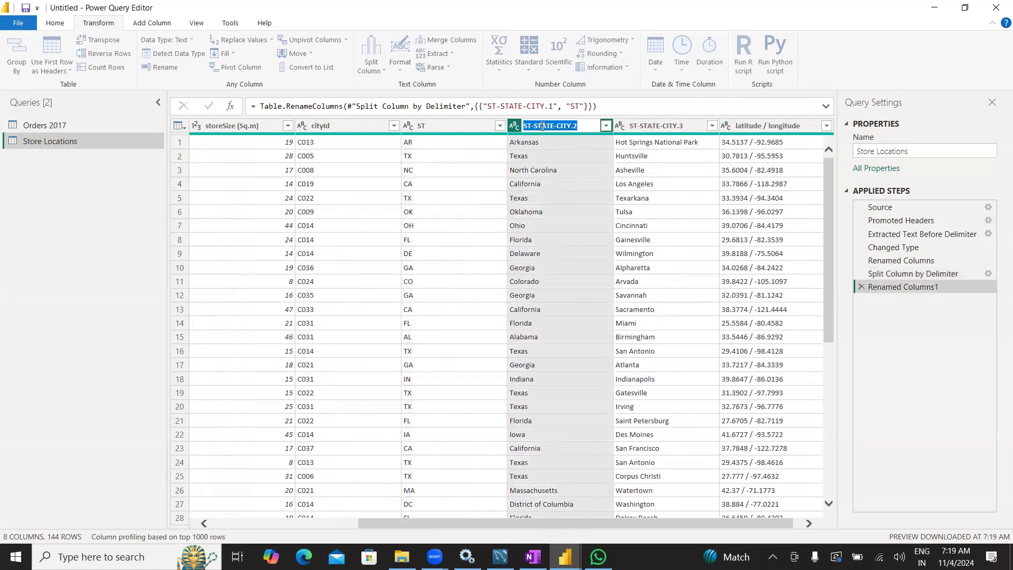
{"action": "type", "text": "STATE"}
{"action": "key", "text": "Return"}
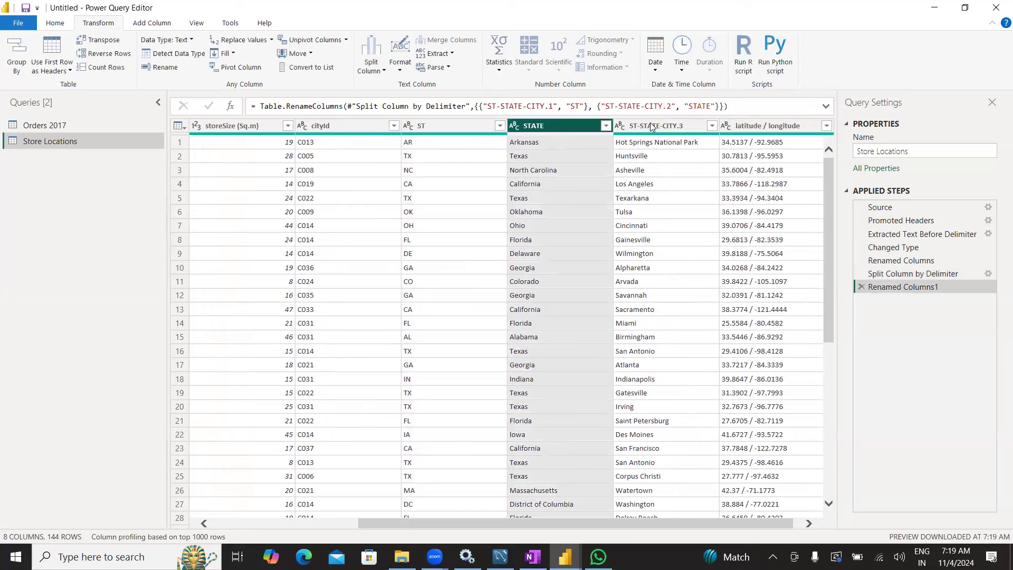
{"action": "double_click", "coordinate": [658, 128]}
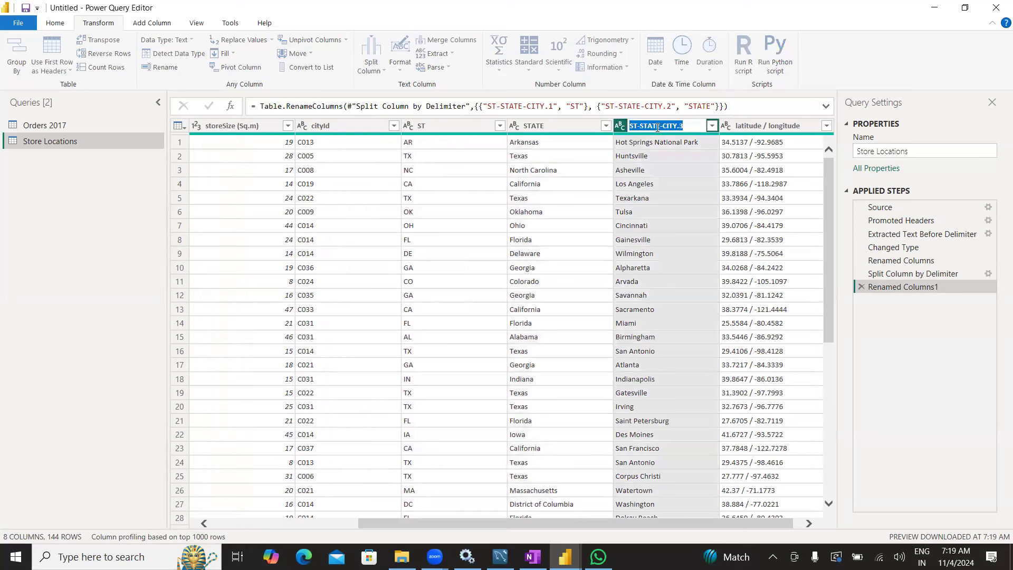
{"action": "type", "text": "CITY"}
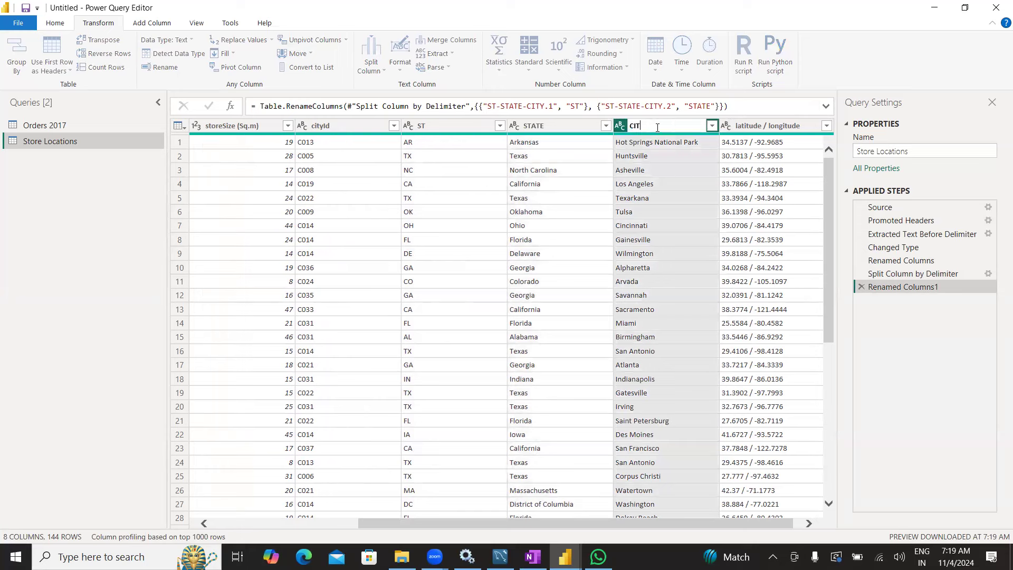
{"action": "key", "text": "Return"}
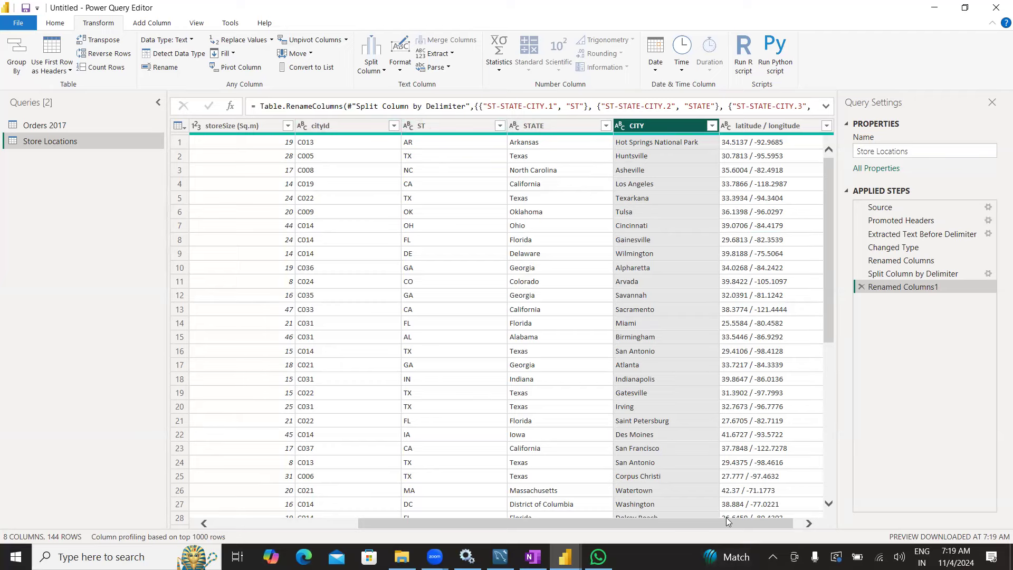
Split the latitude / longitude column at each occurrence of the custom delimiter " / ", including the surrounding spaces.
{"action": "left_click", "coordinate": [810, 524]}
{"action": "left_click", "coordinate": [810, 523]}
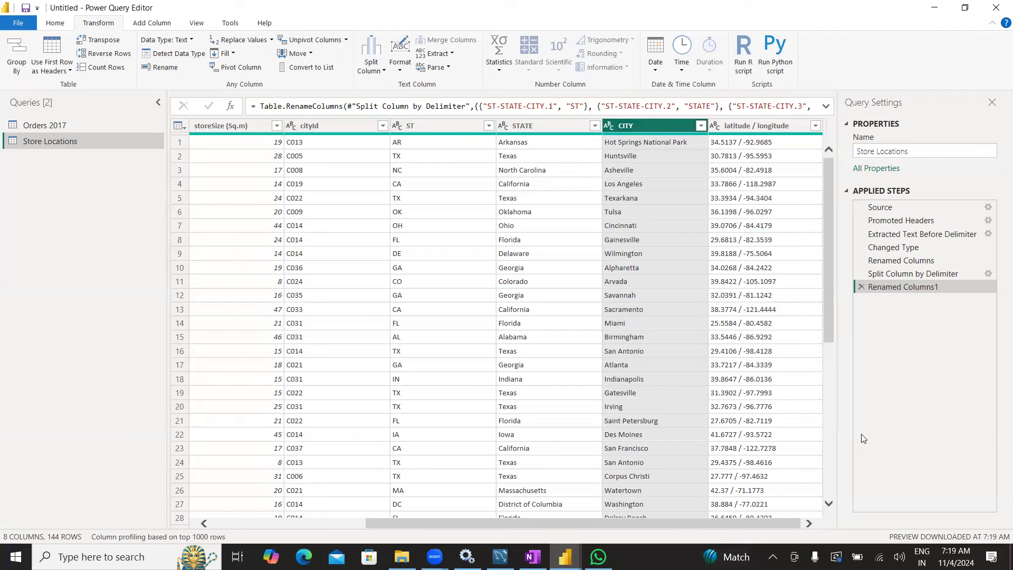
{"action": "left_click", "coordinate": [732, 128]}
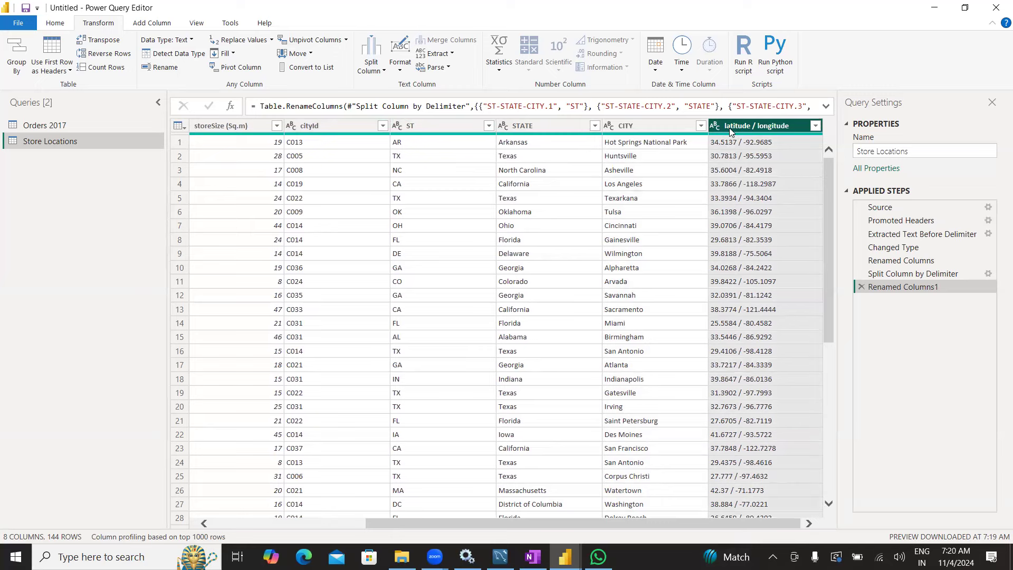
{"action": "scroll", "coordinate": [770, 211], "scroll_direction": "down", "scroll_amount": 5}
{"action": "scroll", "coordinate": [782, 339], "scroll_direction": "up", "scroll_amount": 4}
{"action": "scroll", "coordinate": [782, 340], "scroll_direction": "up", "scroll_amount": 1}
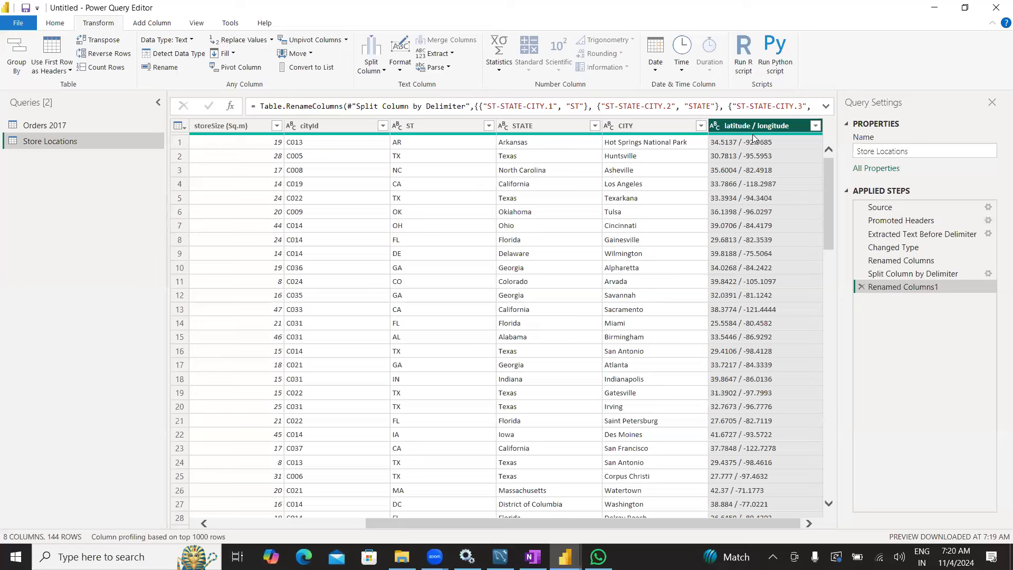
{"action": "left_click", "coordinate": [376, 67]}
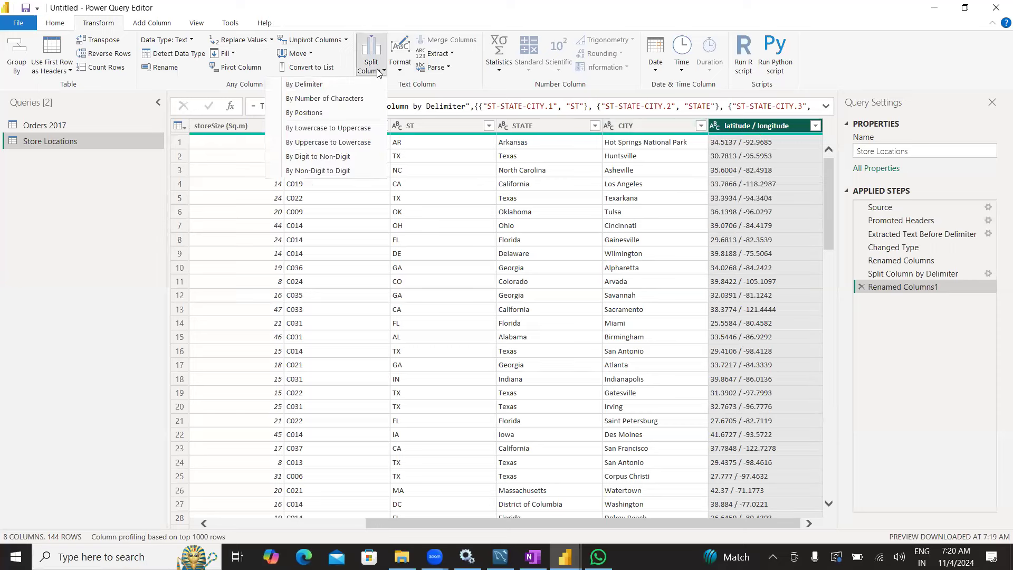
{"action": "left_click", "coordinate": [332, 86]}
{"action": "left_click", "coordinate": [341, 199]}
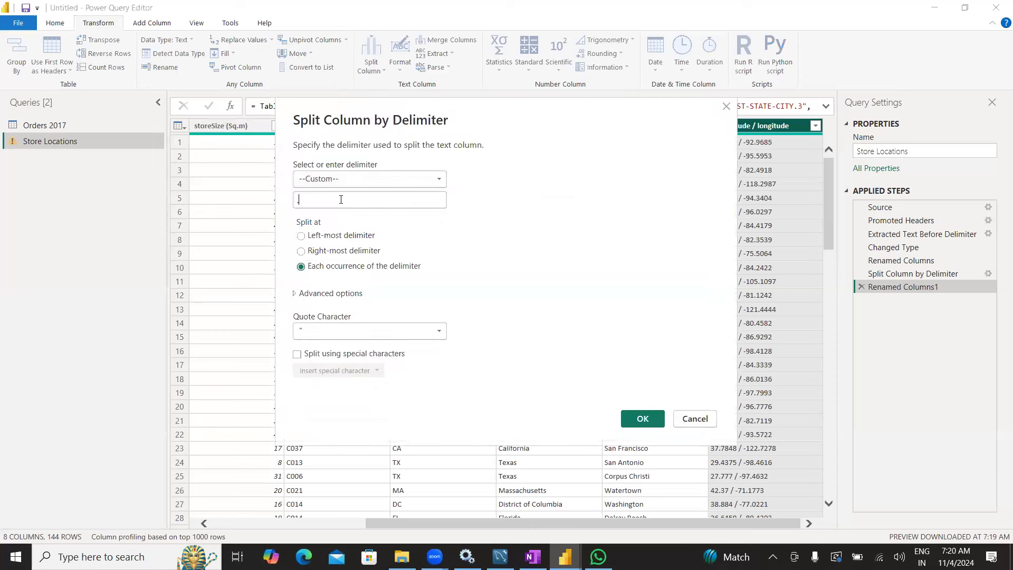
{"action": "key", "text": "BackSpace"}
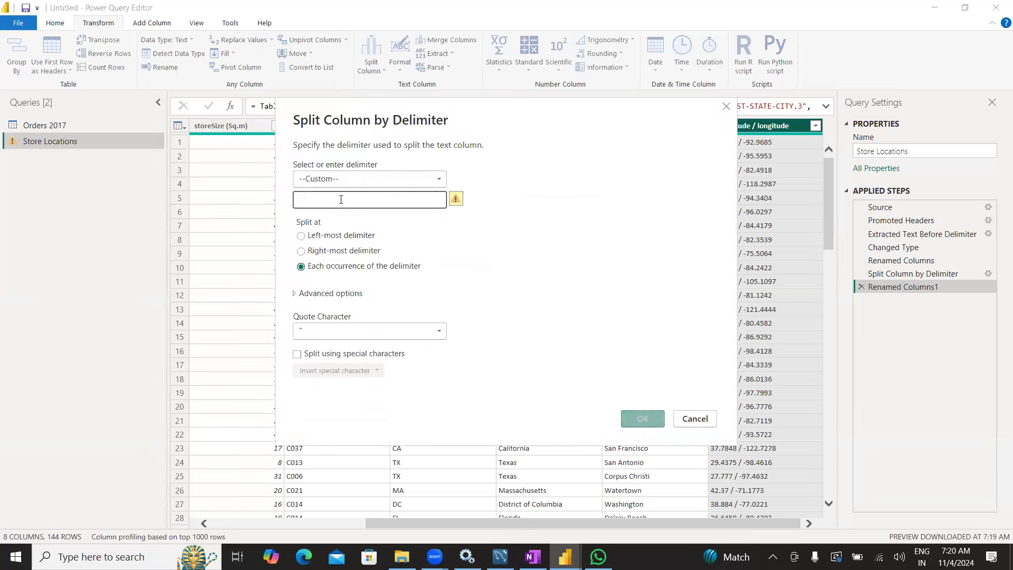
{"action": "type", "text": "/"}
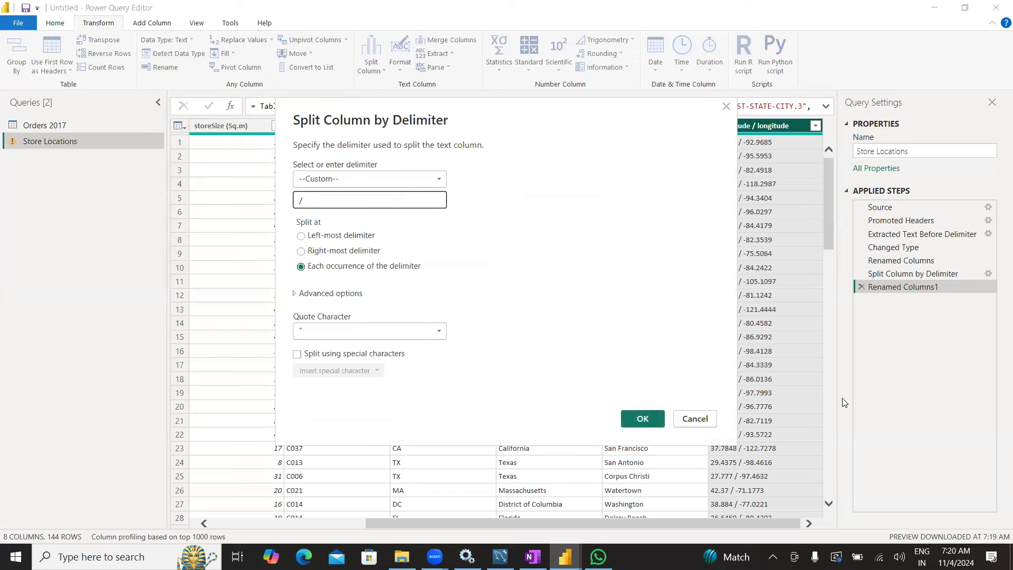
{"action": "left_click", "coordinate": [643, 419]}
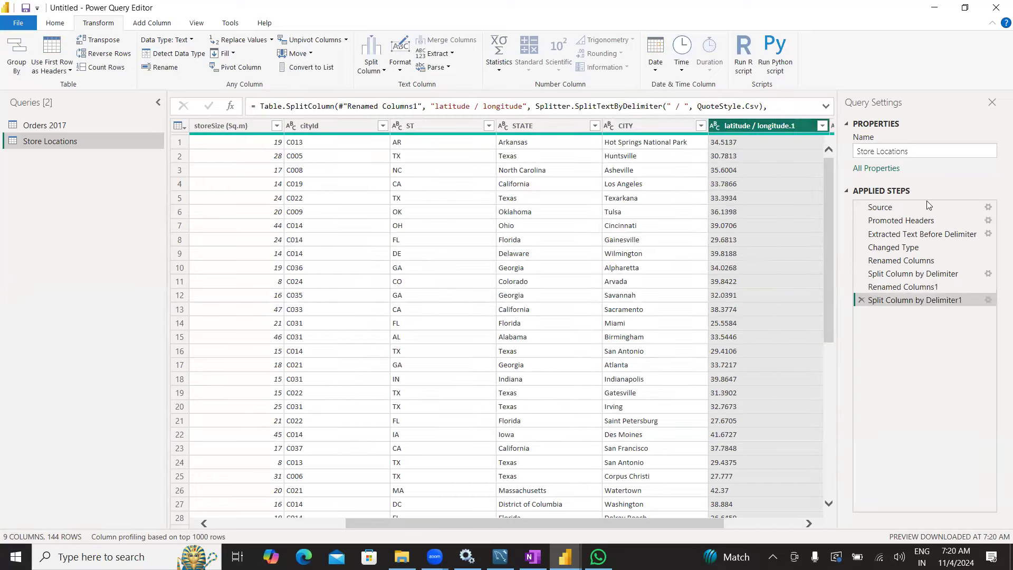
Rename the two columns split from latitude / longitude as "Latitude" and "Longitude".
{"action": "double_click", "coordinate": [735, 126]}
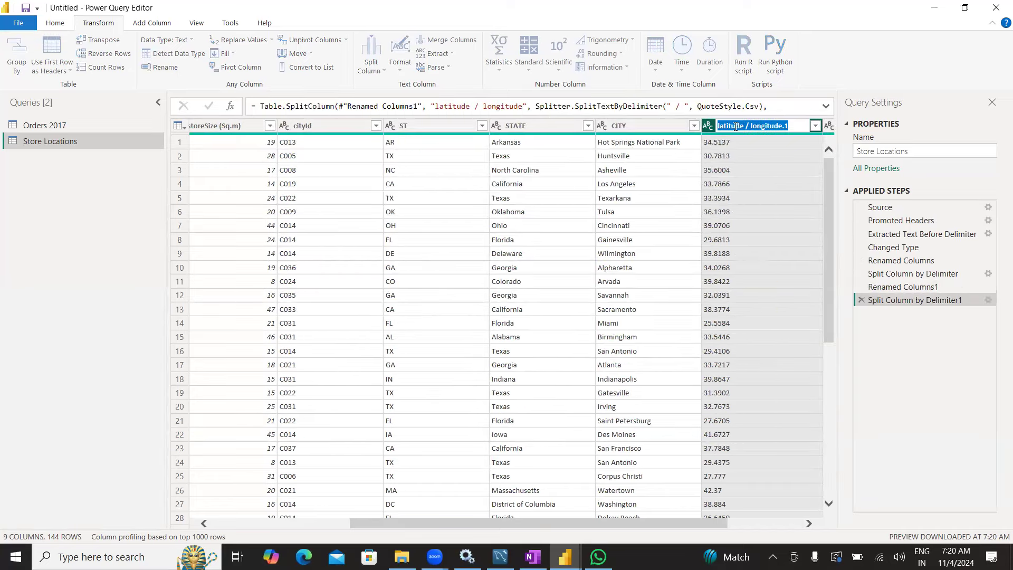
{"action": "type", "text": "Latitude"}
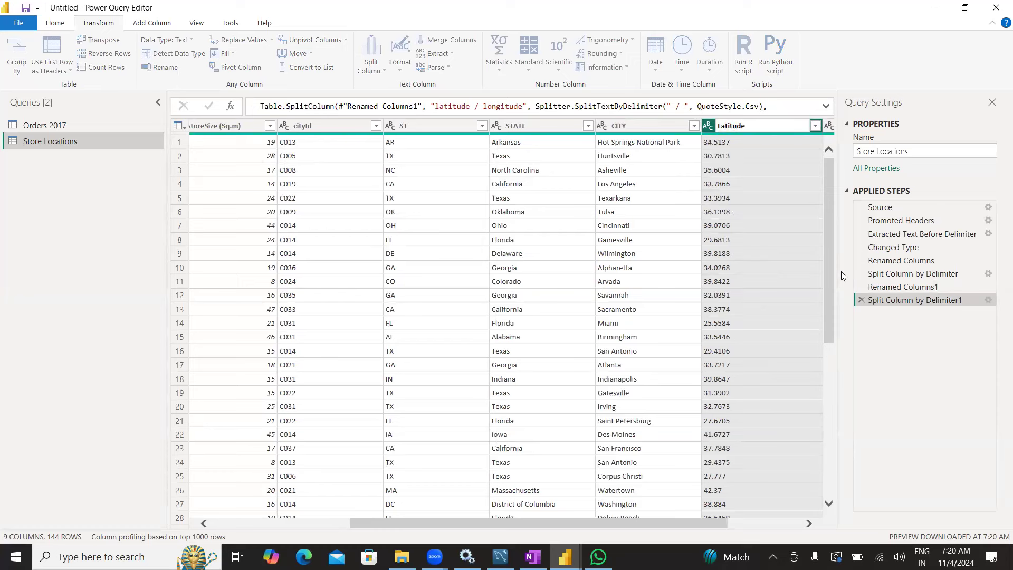
{"action": "key", "text": "Return"}
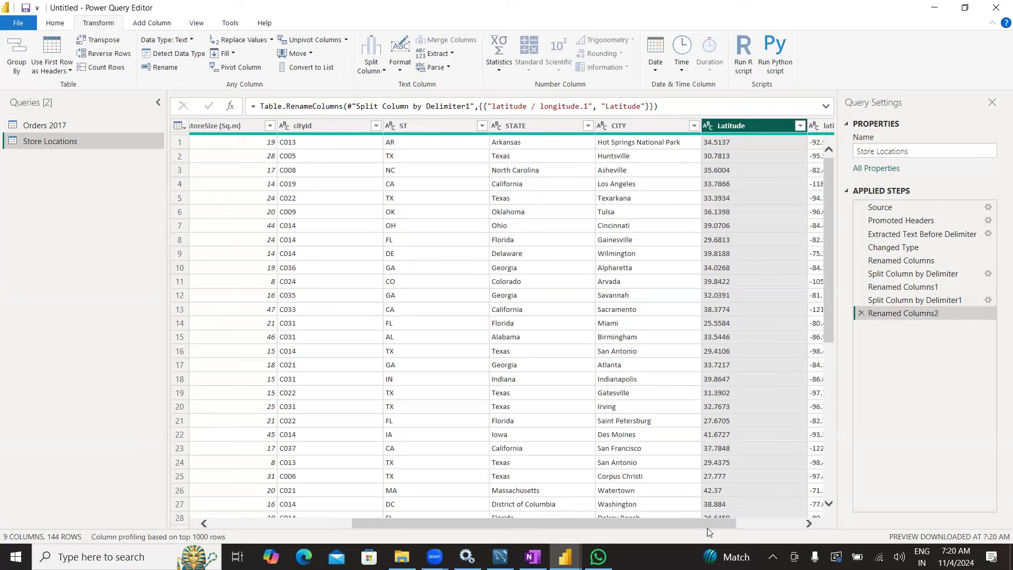
{"action": "left_click_drag", "start_coordinate": [710, 522], "coordinate": [774, 522]}
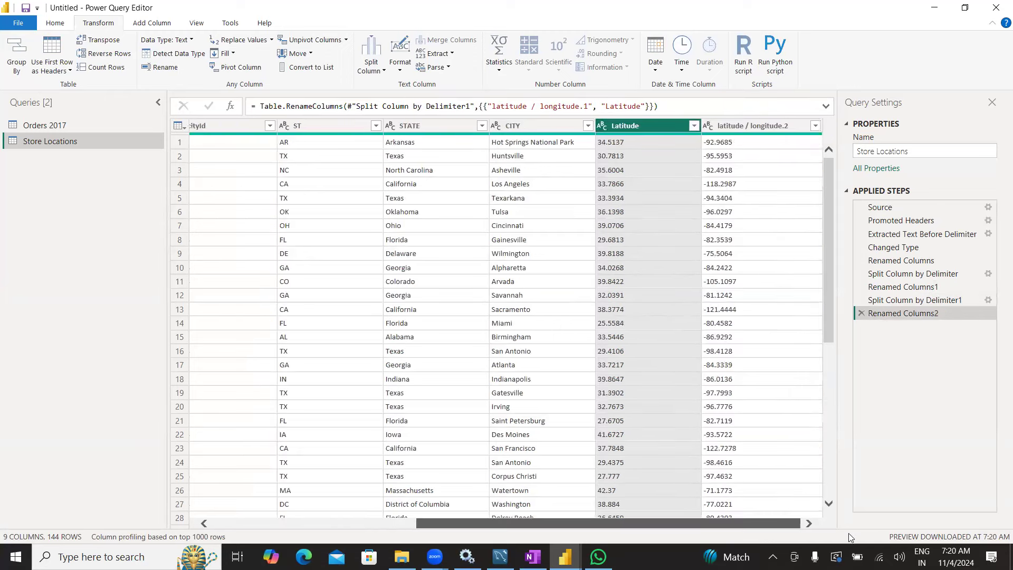
{"action": "double_click", "coordinate": [737, 128]}
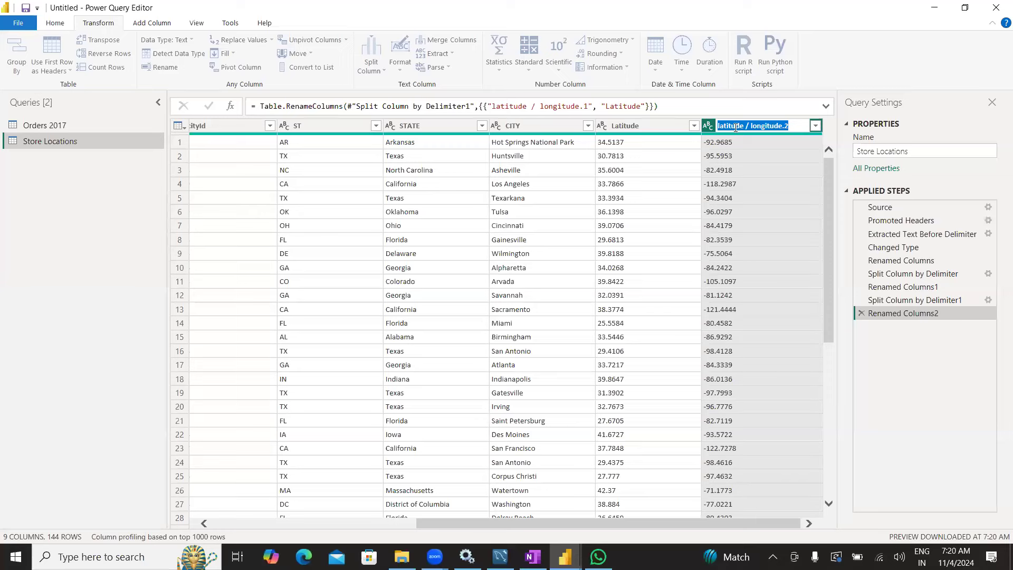
{"action": "type", "text": "Longitudw"}
{"action": "key", "text": "BackSpace"}
{"action": "type", "text": "e"}
{"action": "key", "text": "Return"}
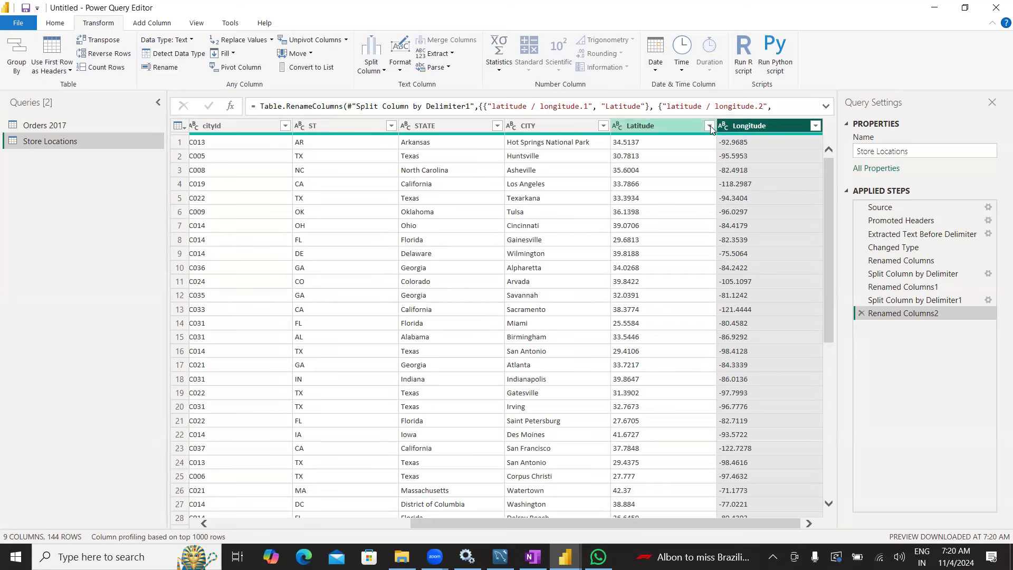
Change the data type of the Latitude and Longitude columns to Decimal Number.
{"action": "left_click", "coordinate": [617, 127]}
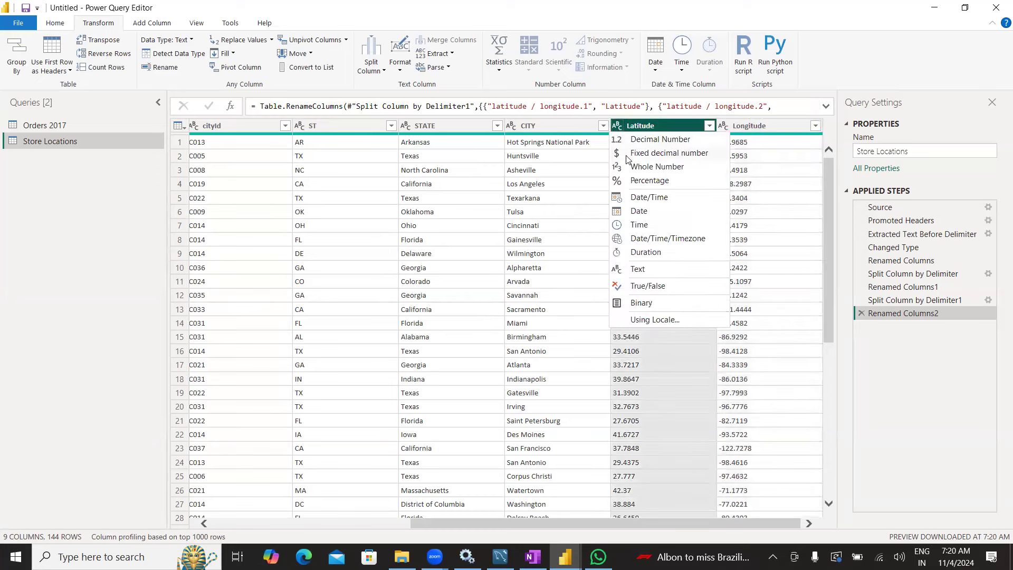
{"action": "left_click", "coordinate": [639, 142]}
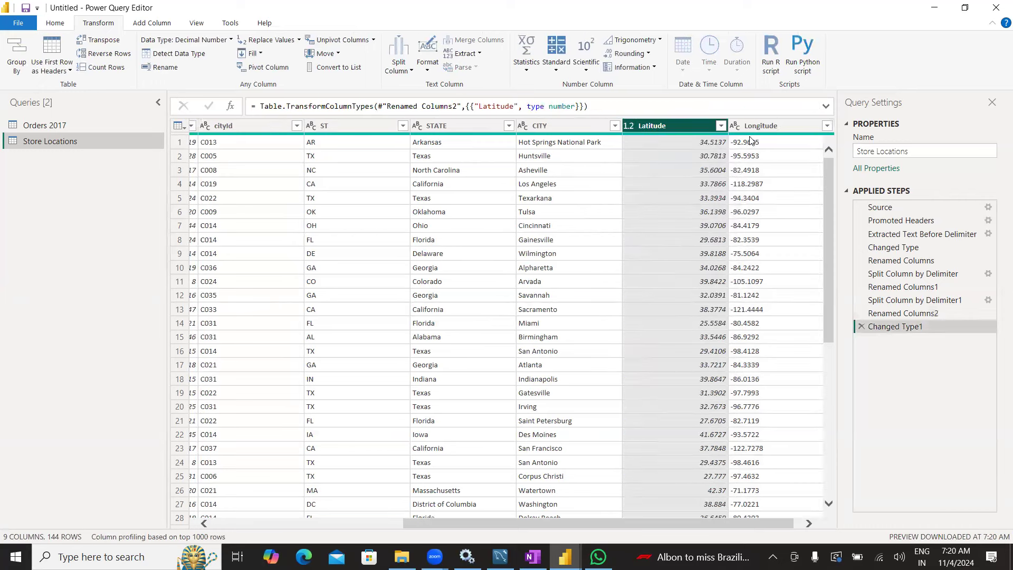
{"action": "left_click", "coordinate": [734, 127]}
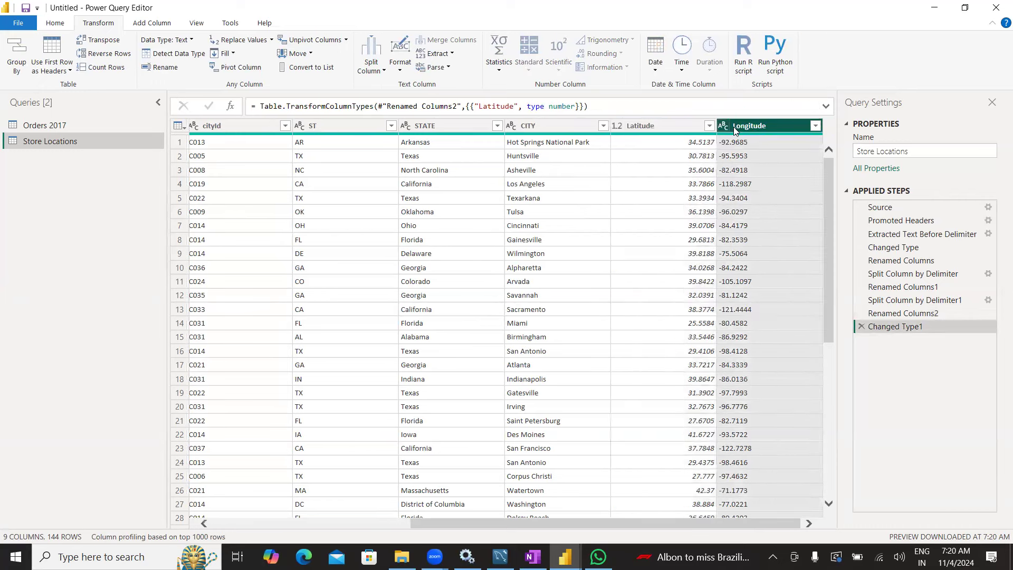
{"action": "left_click", "coordinate": [723, 125]}
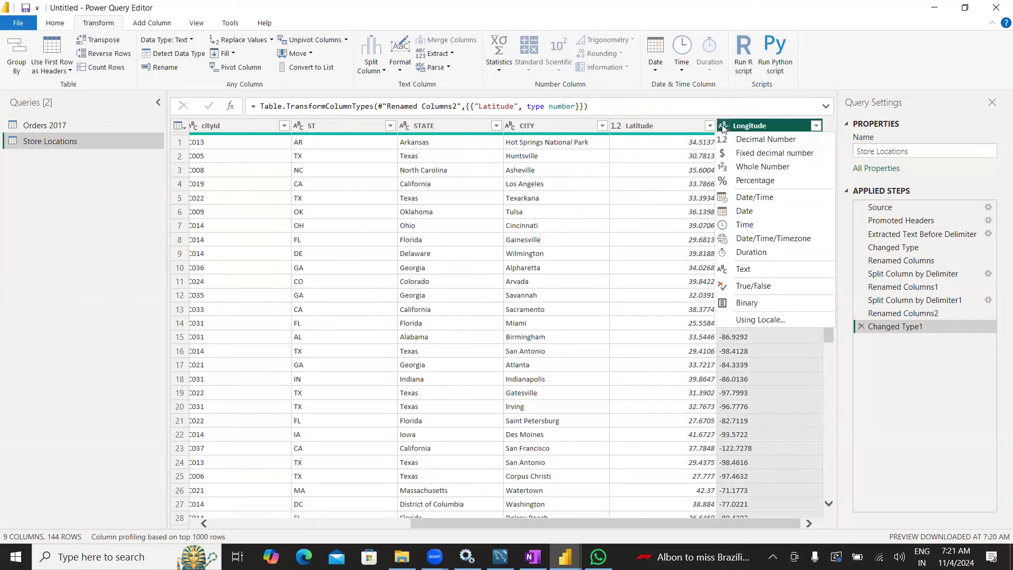
{"action": "left_click", "coordinate": [741, 139]}
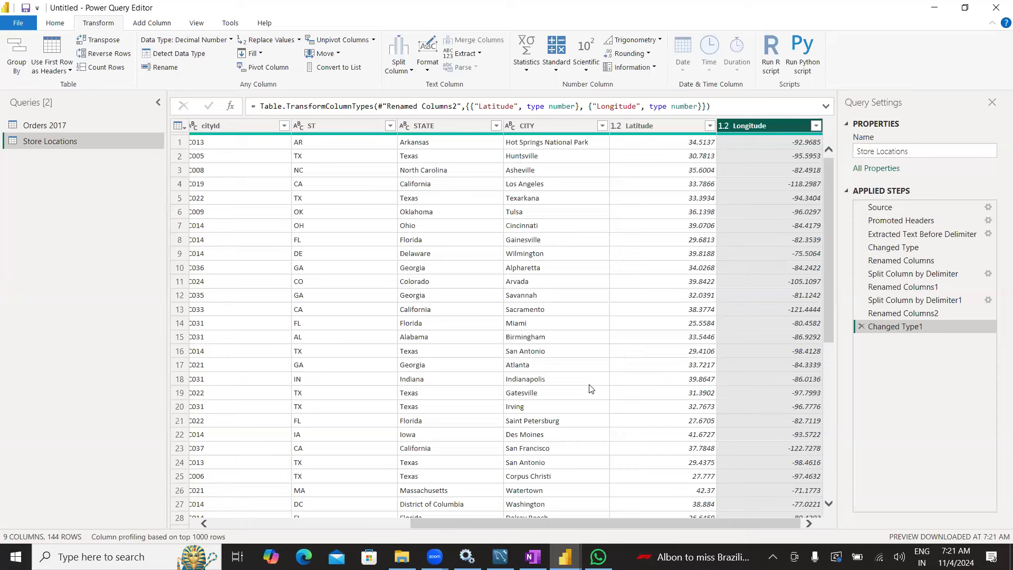
Examine the store_id and storetype_id columns of Store Locations, checking the distinct values of each without applying a filter.
{"action": "left_click_drag", "start_coordinate": [548, 519], "coordinate": [275, 519]}
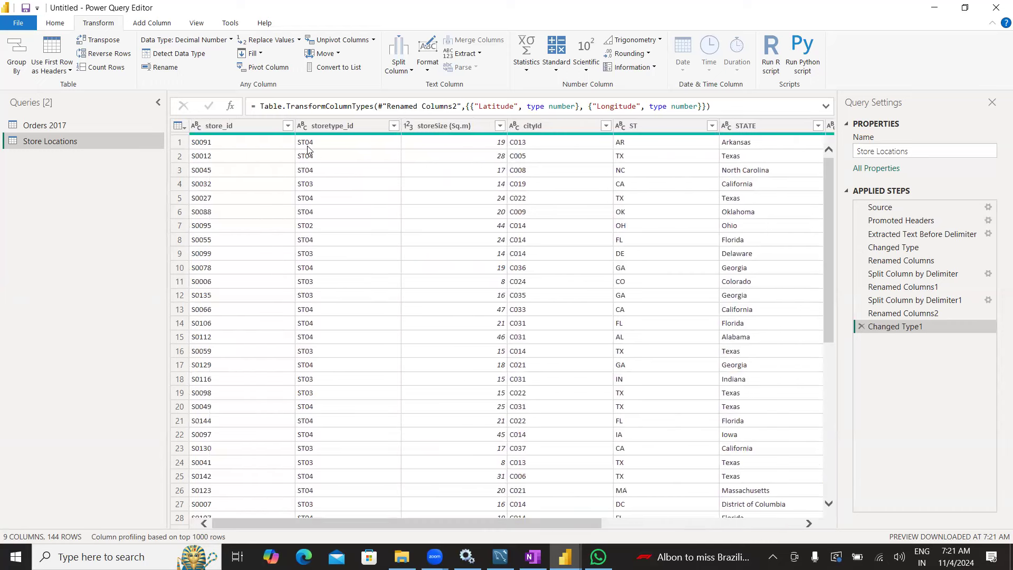
{"action": "scroll", "coordinate": [298, 175], "scroll_direction": "down", "scroll_amount": 6}
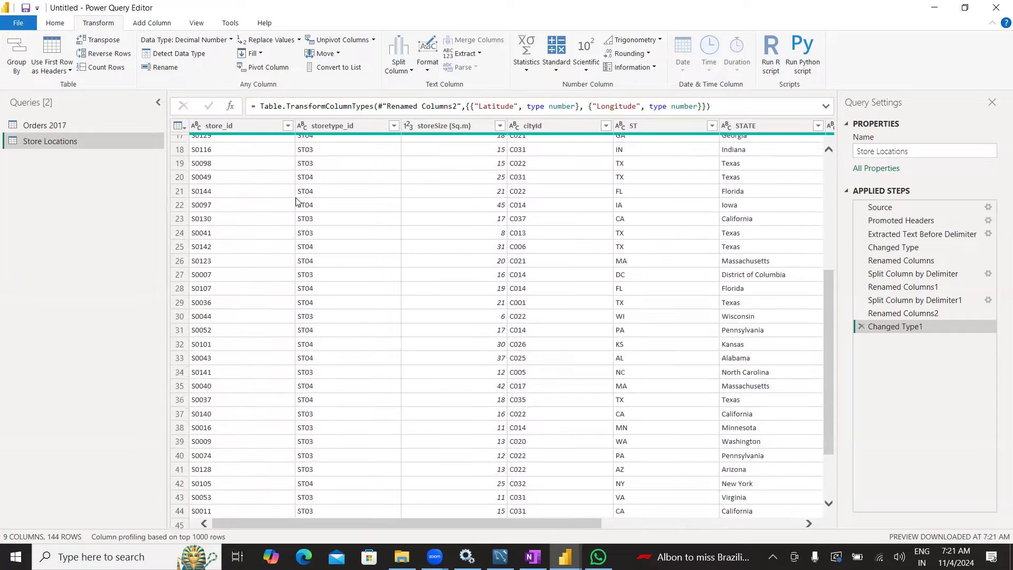
{"action": "scroll", "coordinate": [301, 226], "scroll_direction": "down", "scroll_amount": 6}
{"action": "scroll", "coordinate": [311, 247], "scroll_direction": "up", "scroll_amount": 9}
{"action": "scroll", "coordinate": [311, 247], "scroll_direction": "up", "scroll_amount": 4}
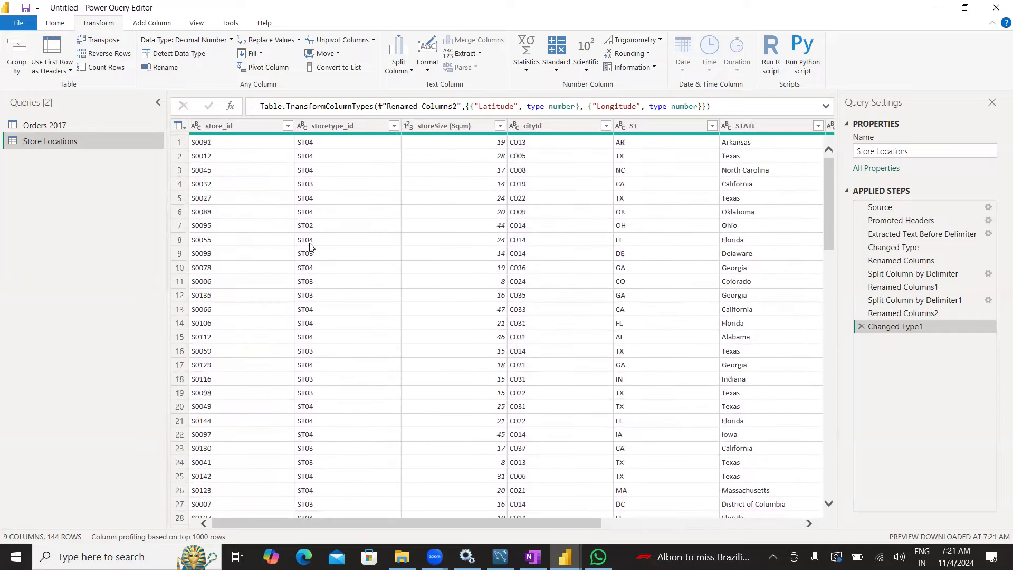
{"action": "left_click", "coordinate": [289, 126]}
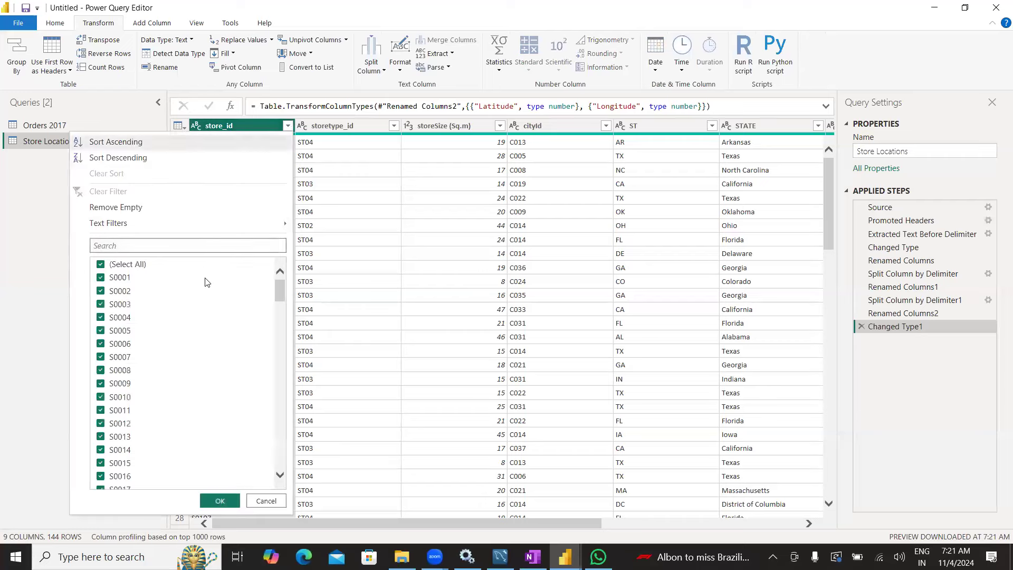
{"action": "left_click_drag", "start_coordinate": [280, 290], "coordinate": [280, 463]}
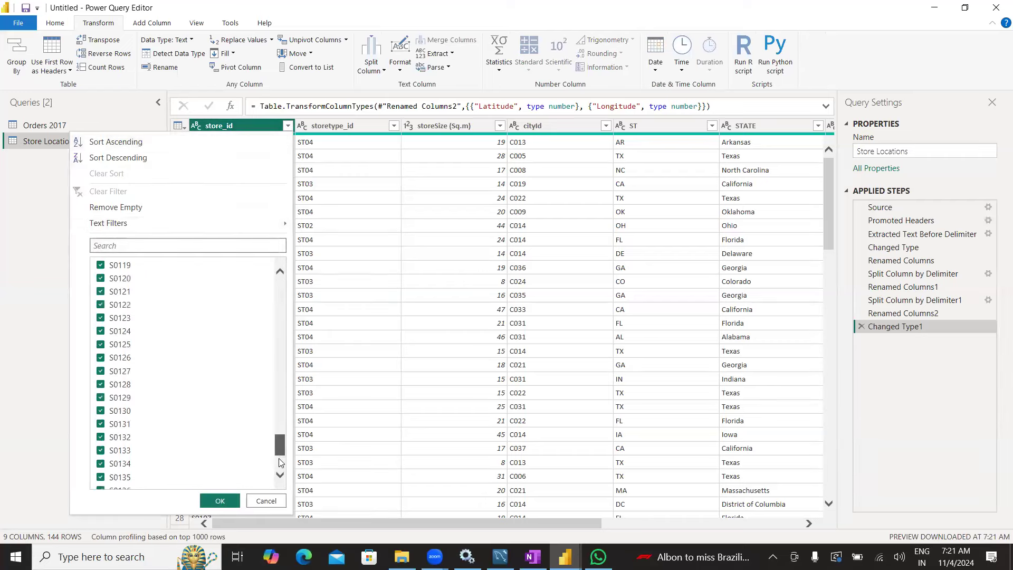
{"action": "left_click", "coordinate": [319, 447]}
{"action": "left_click", "coordinate": [394, 125]}
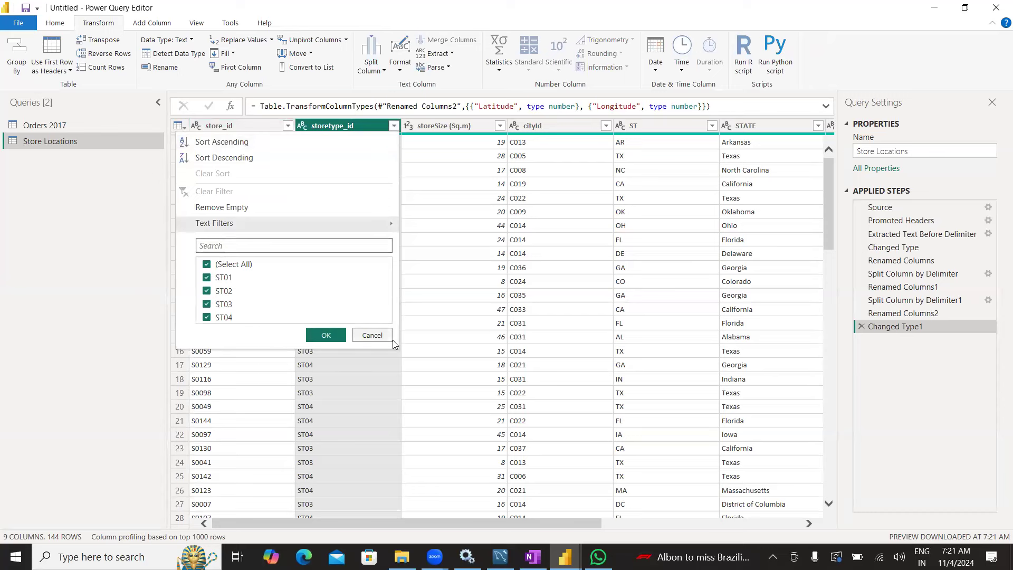
{"action": "left_click", "coordinate": [372, 336]}
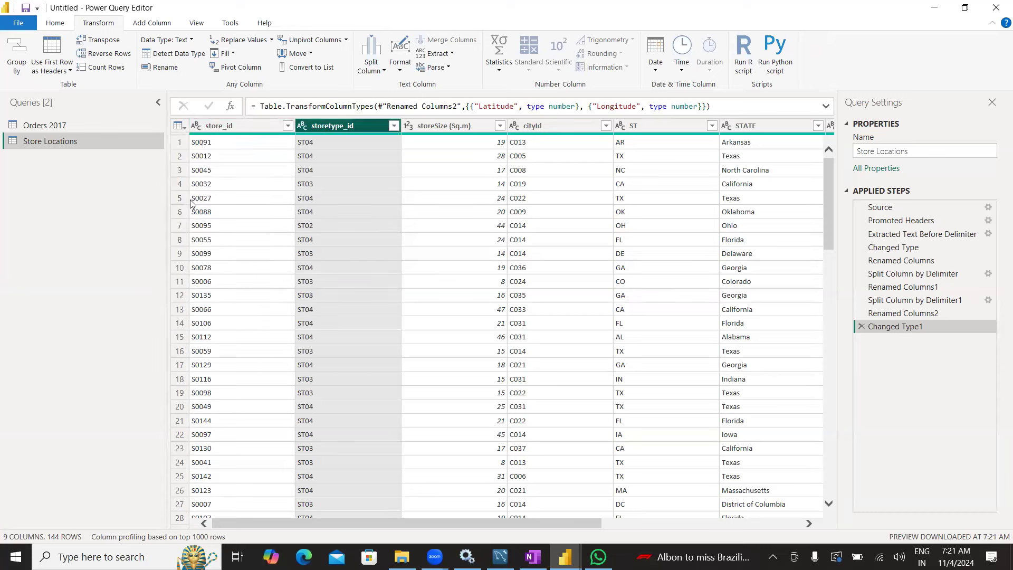
Close and apply the query changes, then switch back to the Power BI Desktop report window.
{"action": "left_click", "coordinate": [55, 22]}
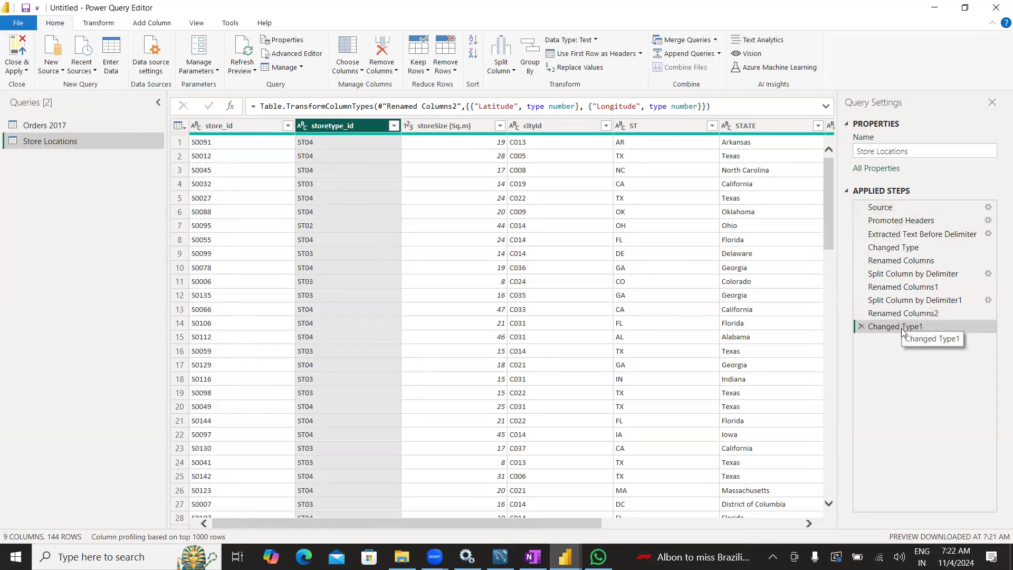
{"action": "left_click", "coordinate": [18, 53]}
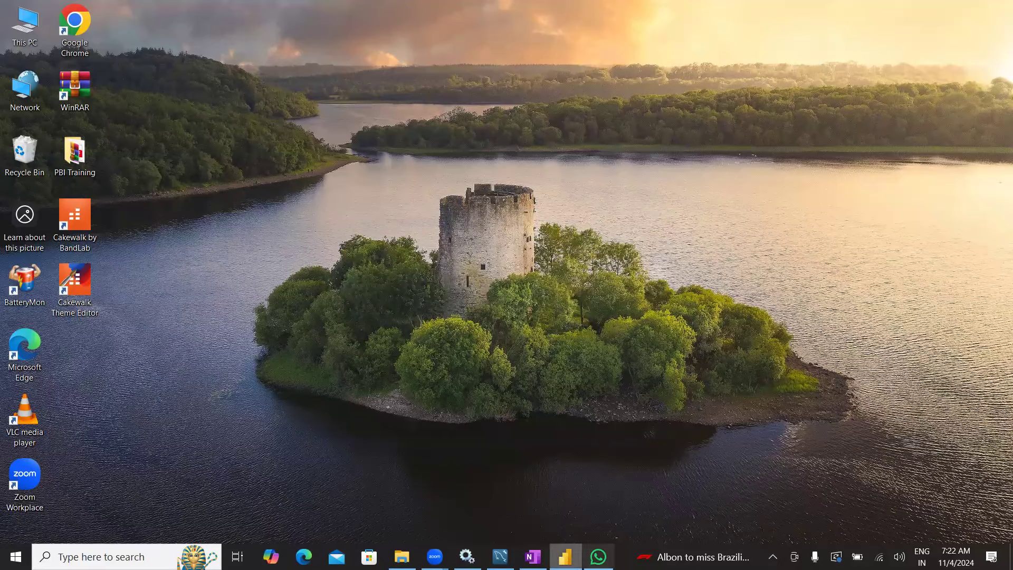
{"action": "left_click", "coordinate": [565, 557]}
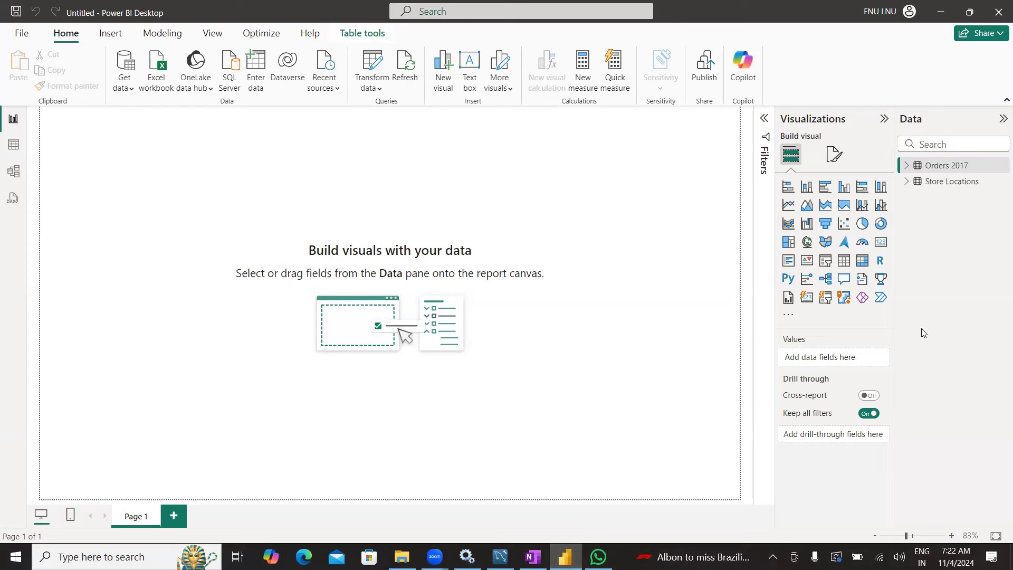
Show the loaded Store Locations data in Table view with the Orders 2017 field list collapsed.
{"action": "left_click", "coordinate": [947, 182]}
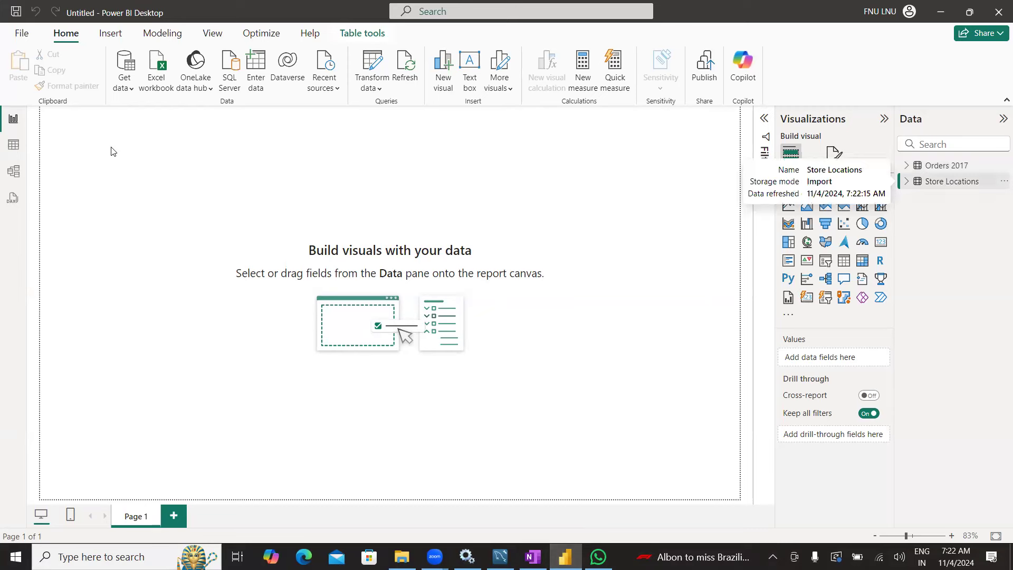
{"action": "left_click", "coordinate": [13, 153]}
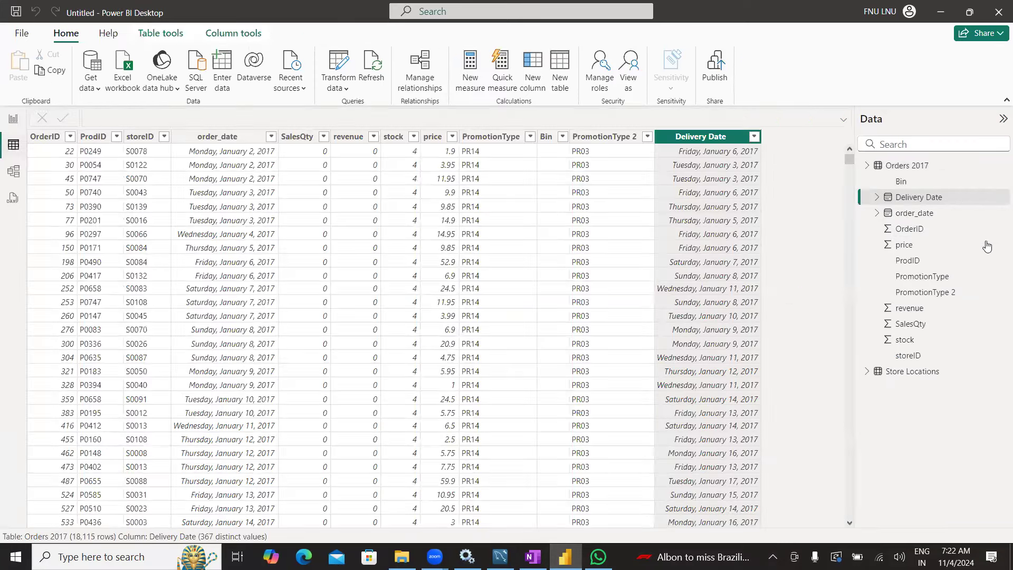
{"action": "left_click", "coordinate": [884, 168]}
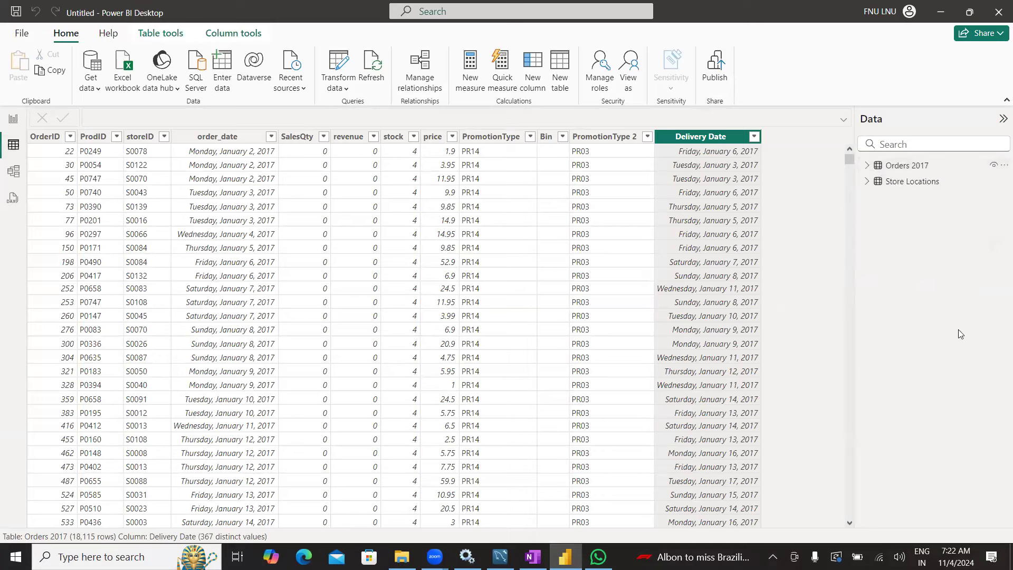
{"action": "left_click", "coordinate": [901, 183]}
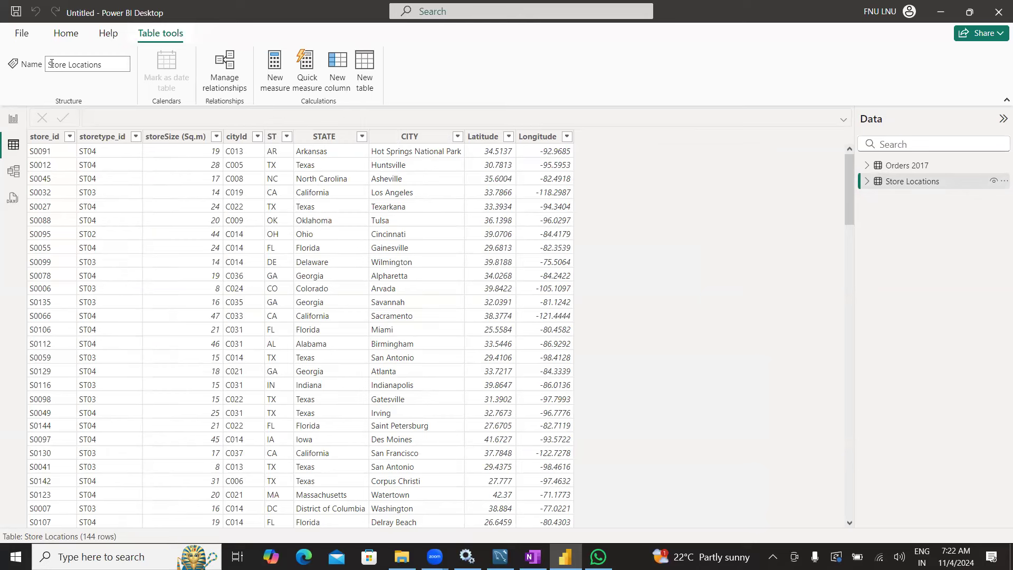
Connect to the Product_Details CSV file in the ETL Data folder as a Text/CSV source.
{"action": "left_click", "coordinate": [66, 33]}
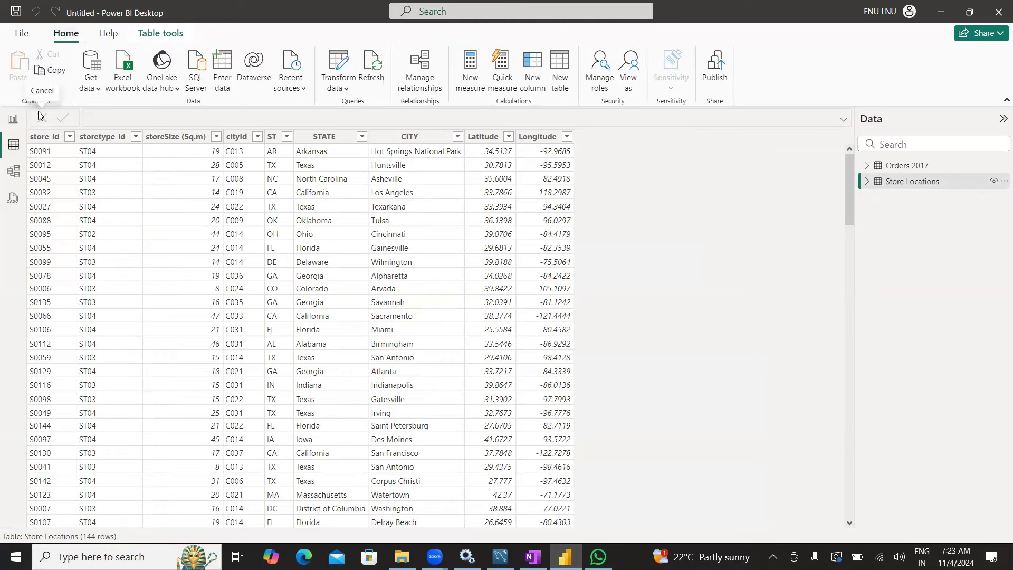
{"action": "left_click", "coordinate": [93, 88]}
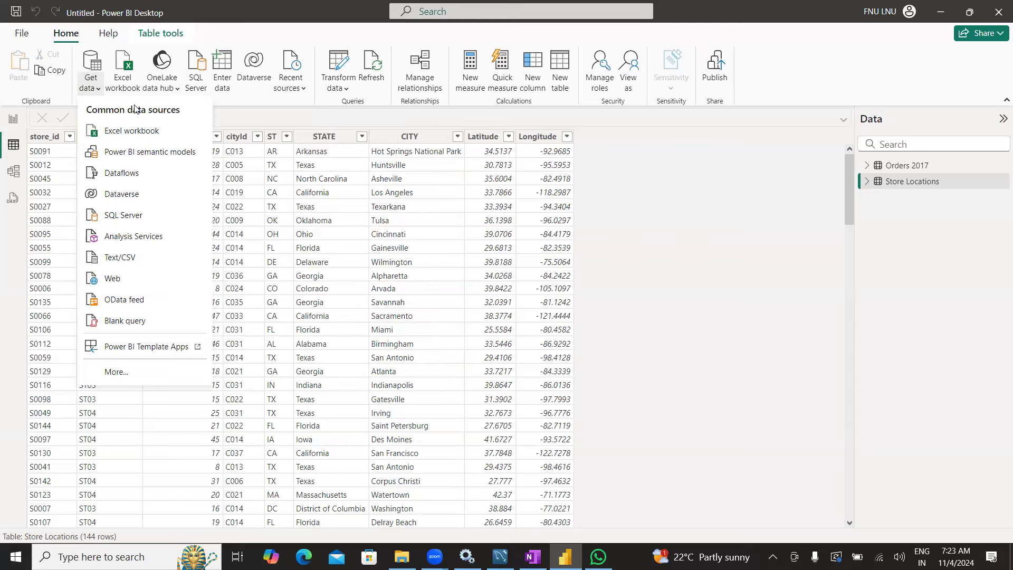
{"action": "left_click", "coordinate": [111, 258]}
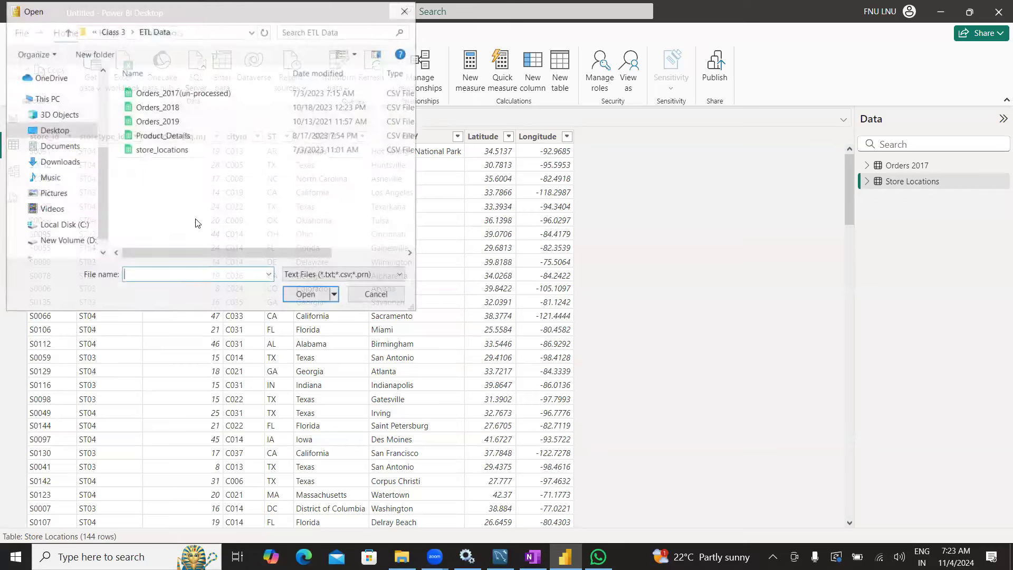
{"action": "left_click", "coordinate": [185, 136]}
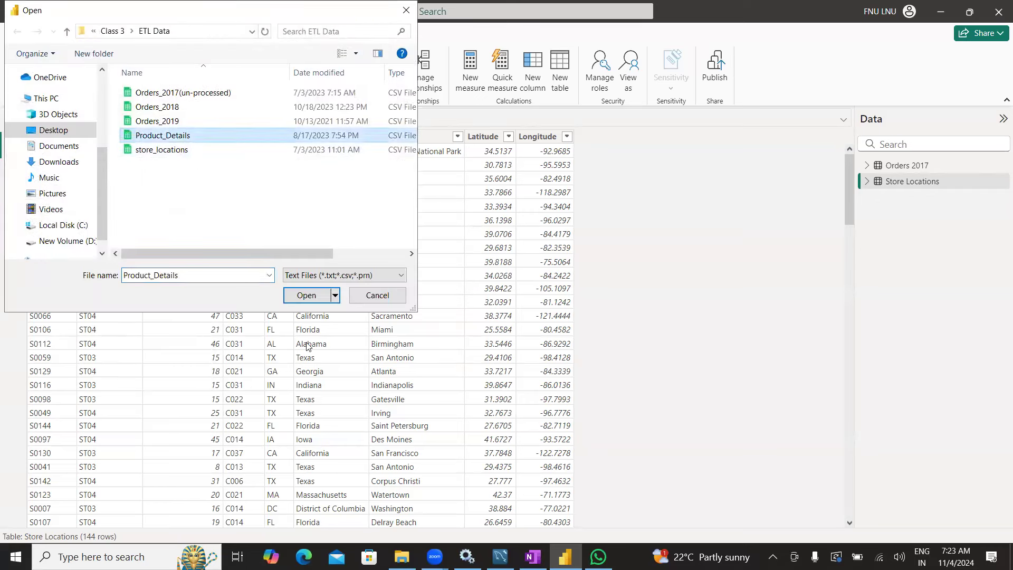
{"action": "left_click", "coordinate": [305, 296]}
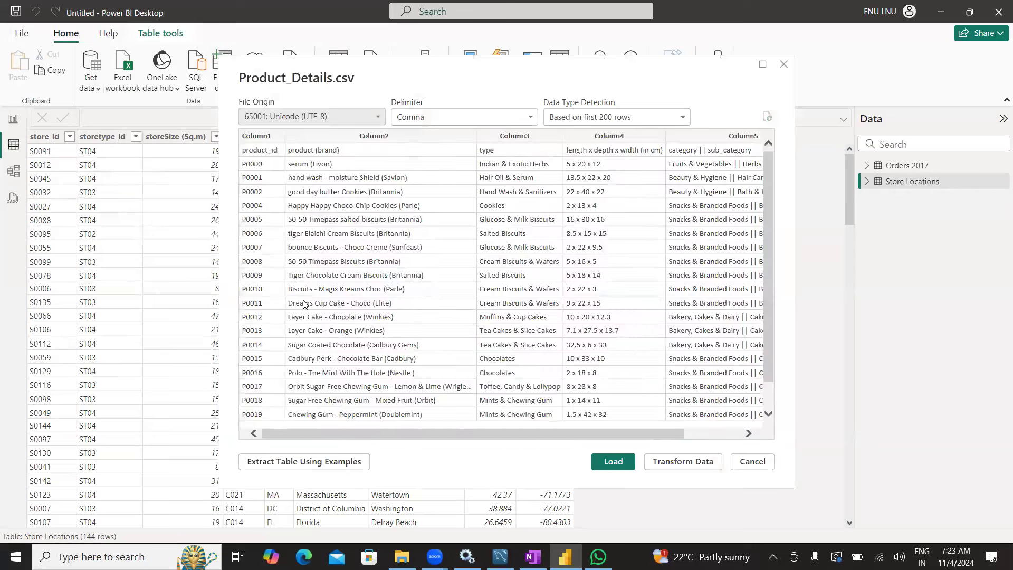
Check the preview of Product_Details.csv and open it in Power Query Editor for transformation.
{"action": "left_click_drag", "start_coordinate": [429, 432], "coordinate": [393, 430]}
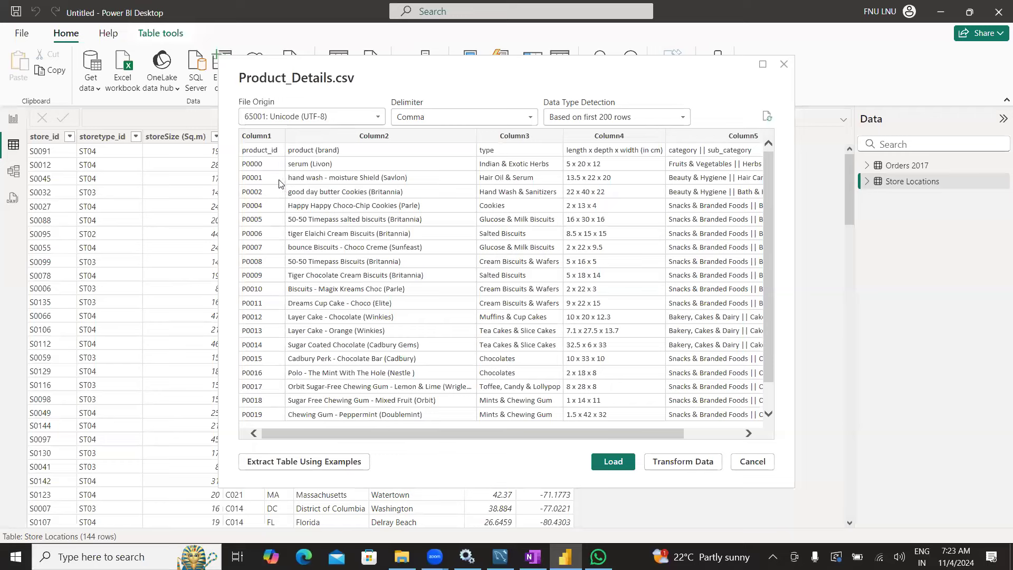
{"action": "left_click_drag", "start_coordinate": [434, 433], "coordinate": [307, 178]}
{"action": "scroll", "coordinate": [666, 271], "scroll_direction": "down", "scroll_amount": 2}
{"action": "left_click_drag", "start_coordinate": [618, 434], "coordinate": [580, 438]}
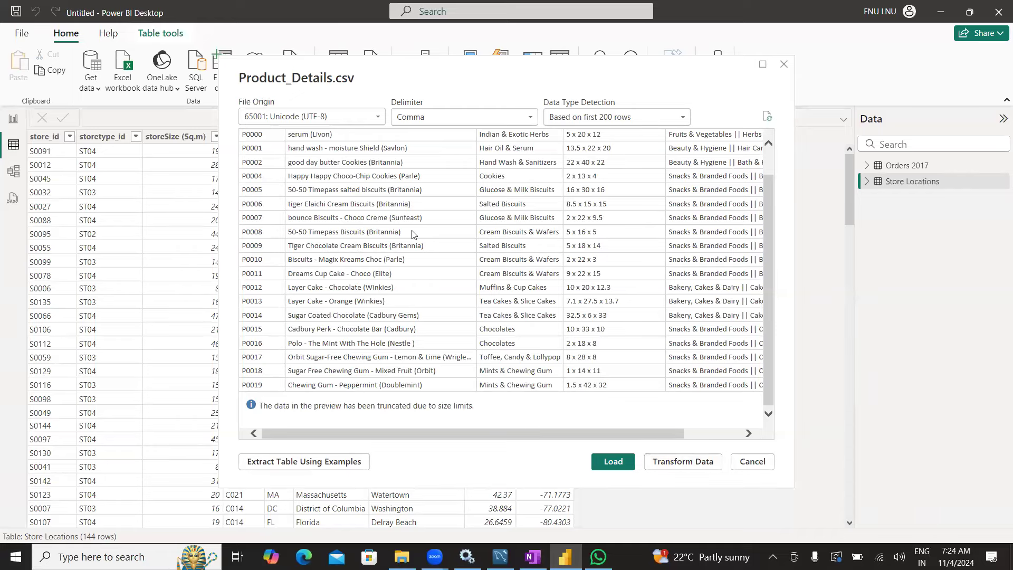
{"action": "left_click", "coordinate": [673, 462]}
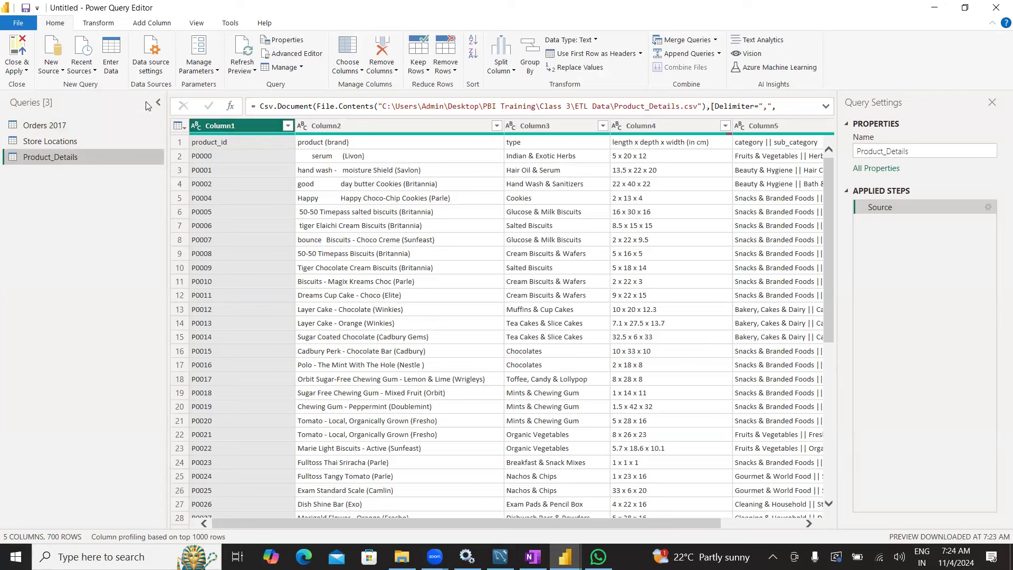
Promote the first row of Product_Details to column headers and rename the query "Product Details".
{"action": "left_click", "coordinate": [567, 54]}
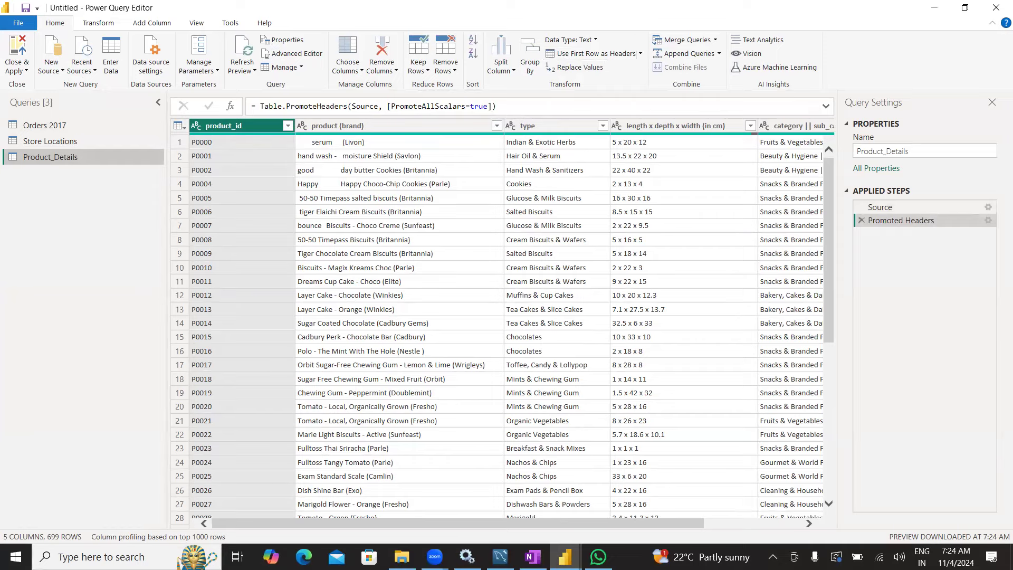
{"action": "left_click_drag", "start_coordinate": [680, 525], "coordinate": [541, 492]}
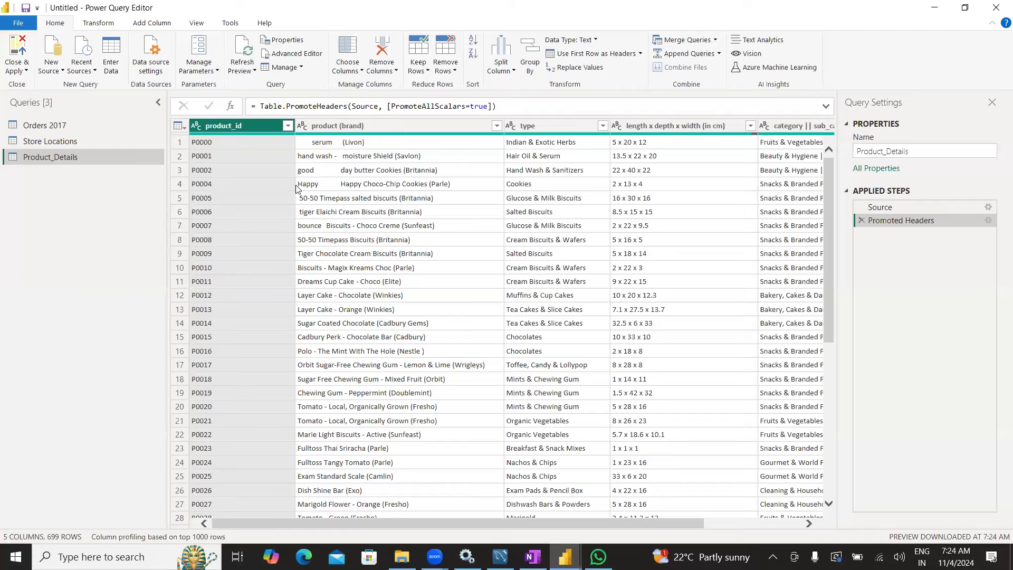
{"action": "double_click", "coordinate": [63, 159]}
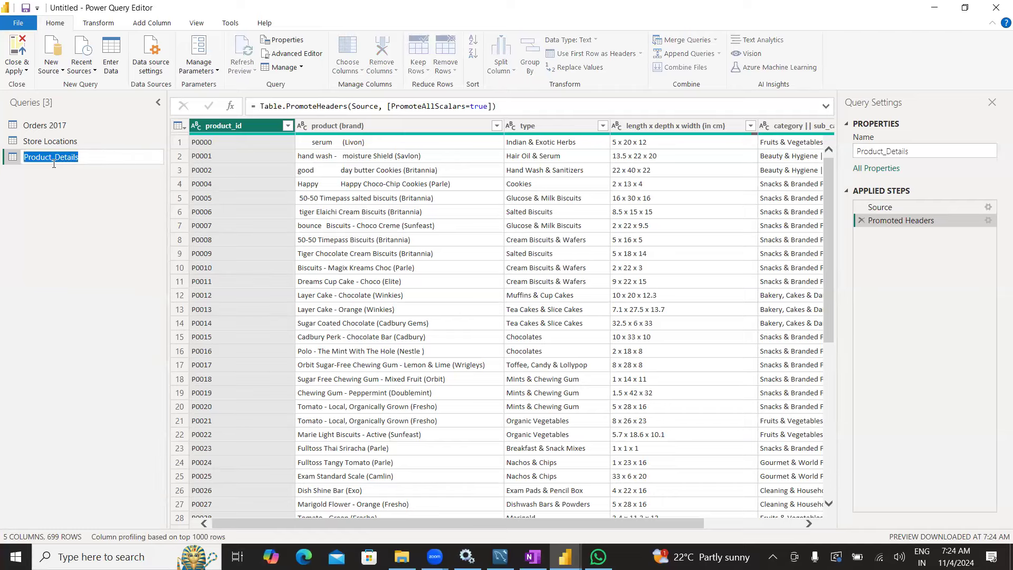
{"action": "left_click", "coordinate": [57, 160]}
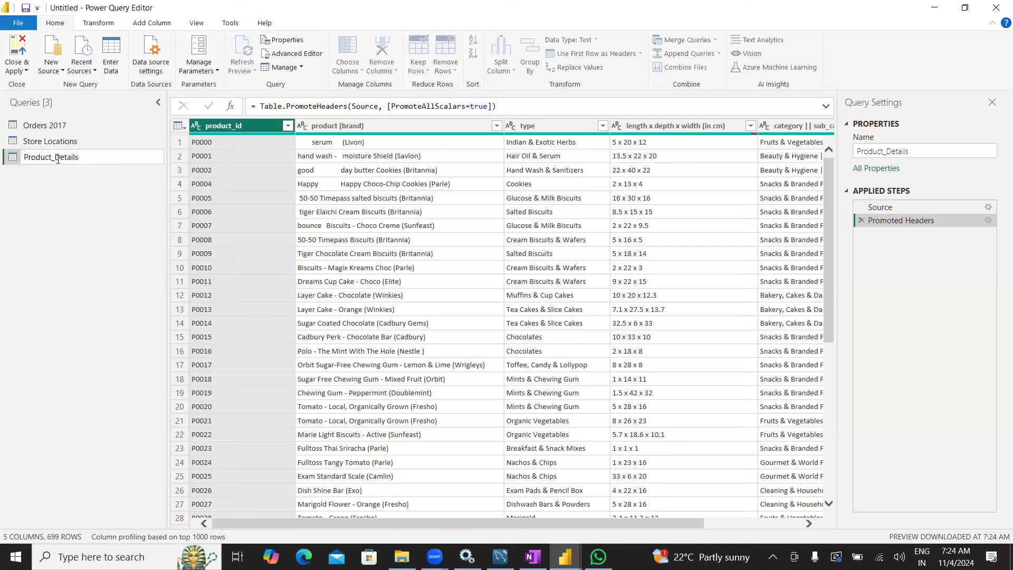
{"action": "key", "text": "BackSpace"}
{"action": "left_click", "coordinate": [85, 234]}
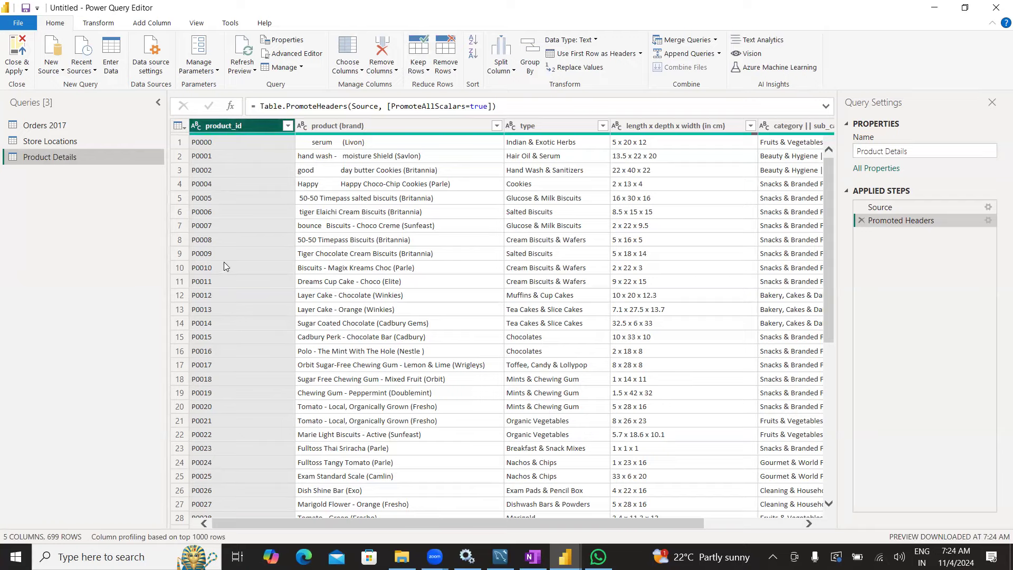
Examine the values in the product_id and product (brand) columns of the Product Details query.
{"action": "scroll", "coordinate": [223, 327], "scroll_direction": "down", "scroll_amount": 6}
{"action": "scroll", "coordinate": [223, 328], "scroll_direction": "up", "scroll_amount": 6}
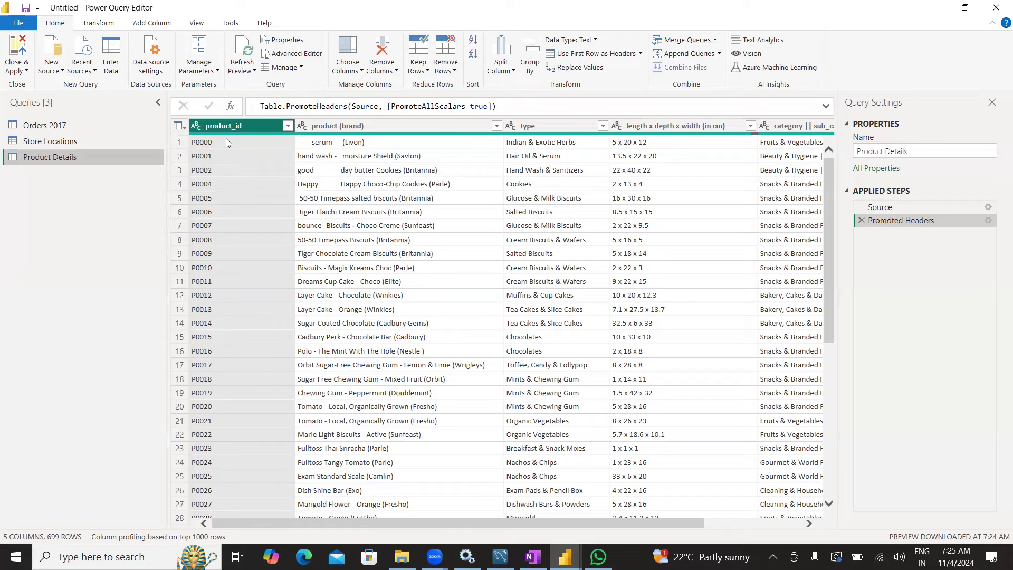
{"action": "scroll", "coordinate": [227, 355], "scroll_direction": "down", "scroll_amount": 12}
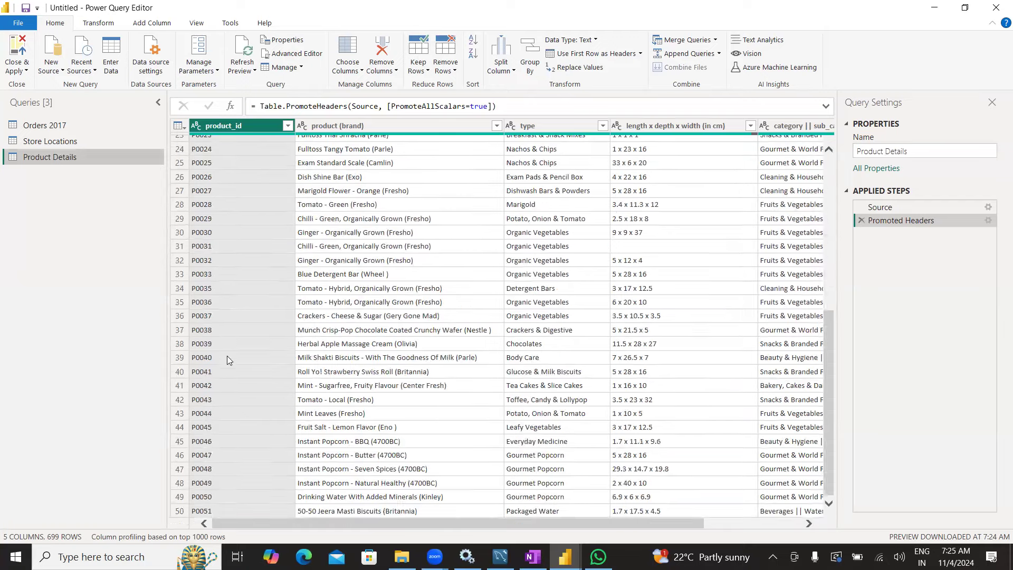
{"action": "scroll", "coordinate": [220, 335], "scroll_direction": "up", "scroll_amount": 7}
{"action": "scroll", "coordinate": [200, 169], "scroll_direction": "up", "scroll_amount": 6}
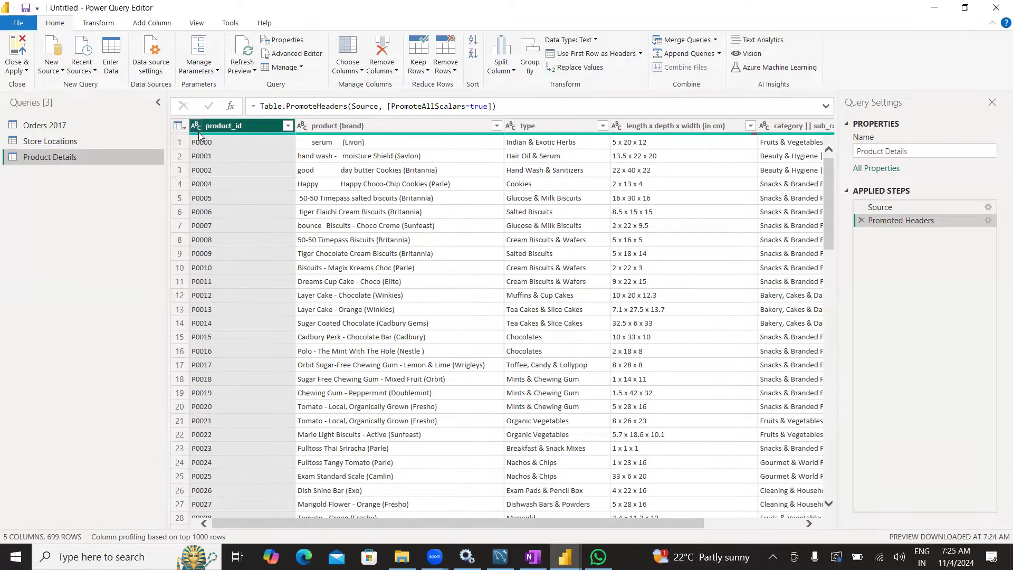
{"action": "scroll", "coordinate": [208, 340], "scroll_direction": "down", "scroll_amount": 5}
{"action": "scroll", "coordinate": [208, 343], "scroll_direction": "up", "scroll_amount": 5}
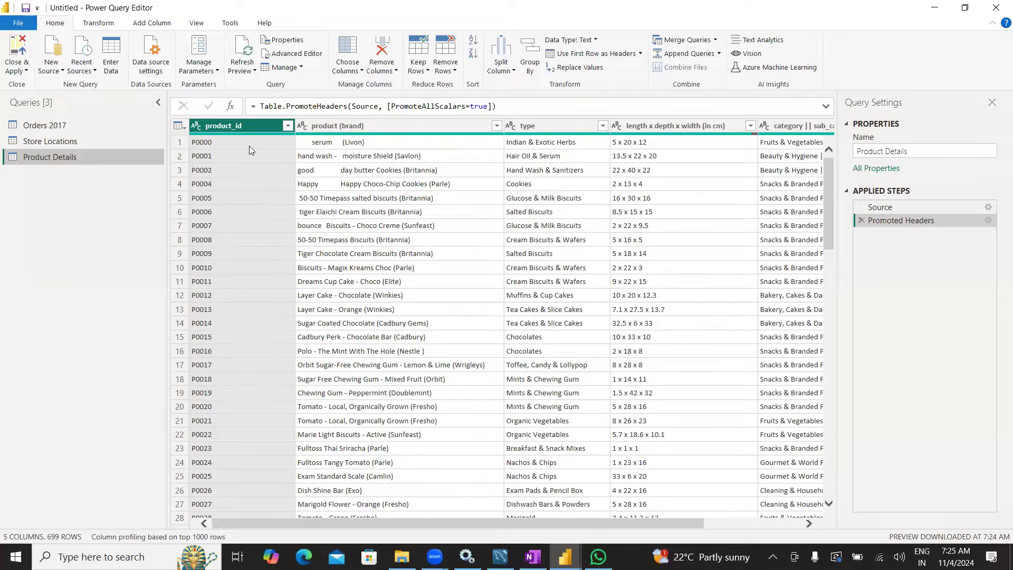
{"action": "left_click", "coordinate": [370, 126]}
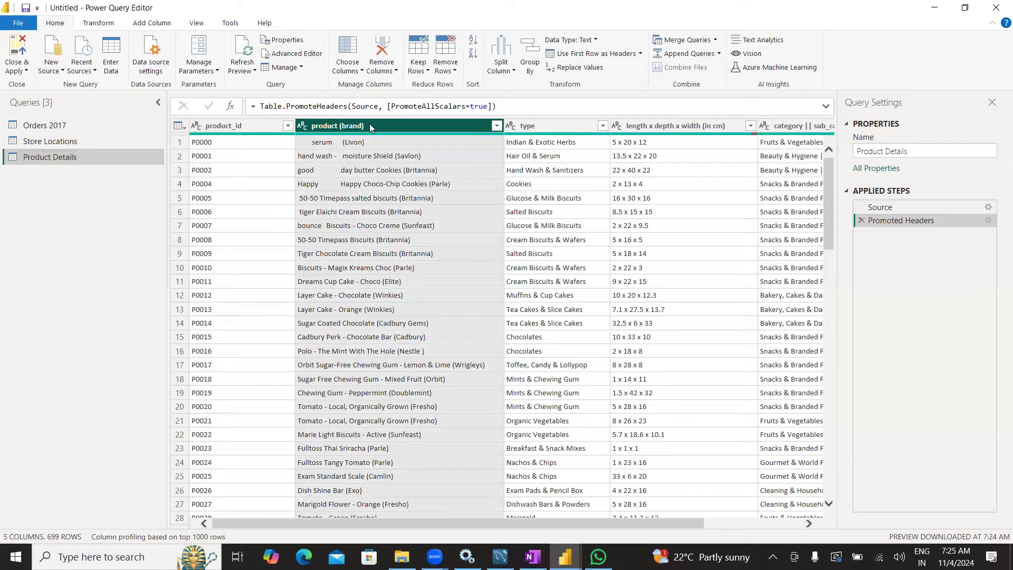
{"action": "scroll", "coordinate": [357, 428], "scroll_direction": "down", "scroll_amount": 12}
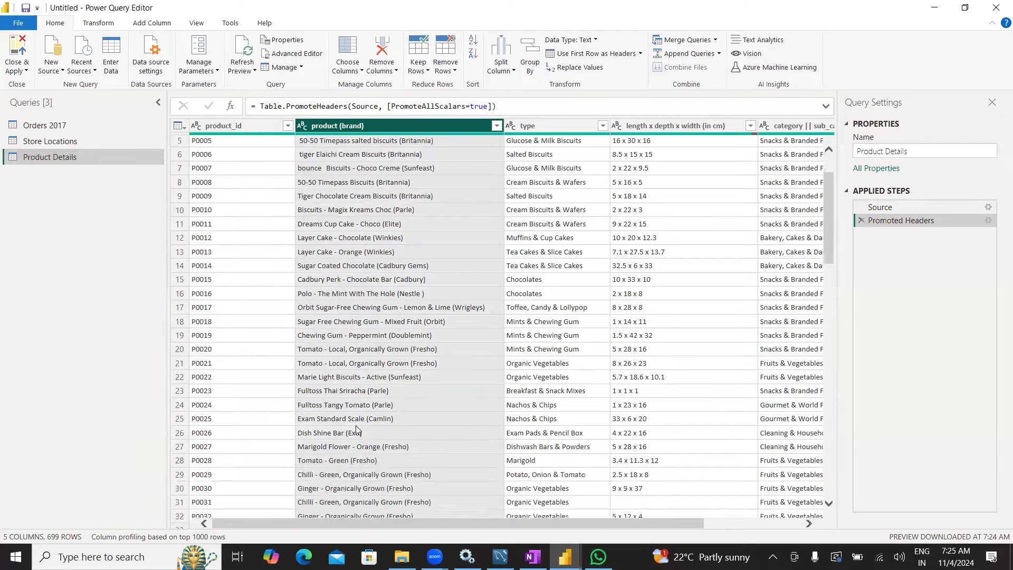
{"action": "scroll", "coordinate": [356, 429], "scroll_direction": "up", "scroll_amount": 12}
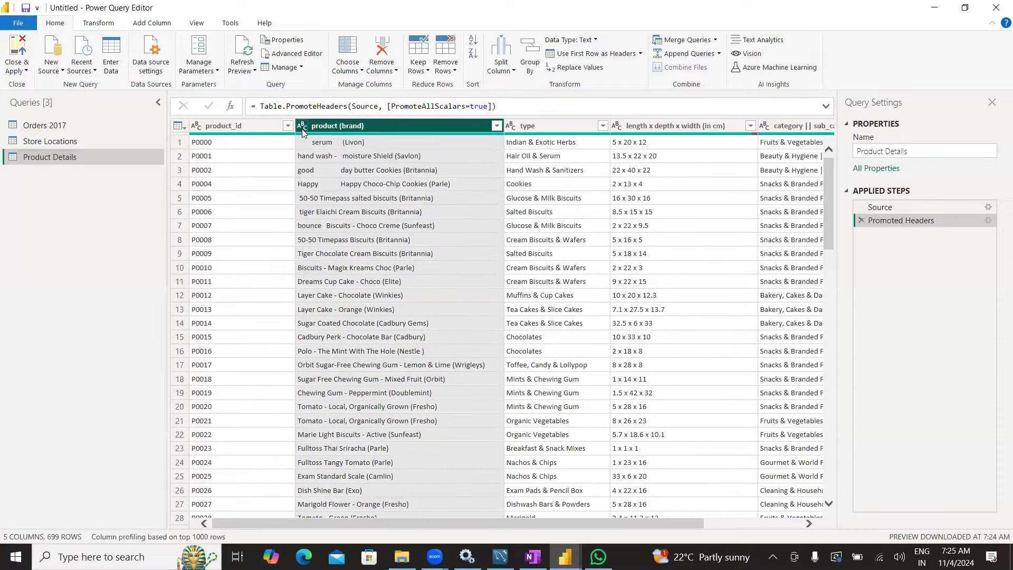
Review the type, length x depth x width (in cm), and category || sub_category columns for formatting and combined values.
{"action": "left_click", "coordinate": [546, 126]}
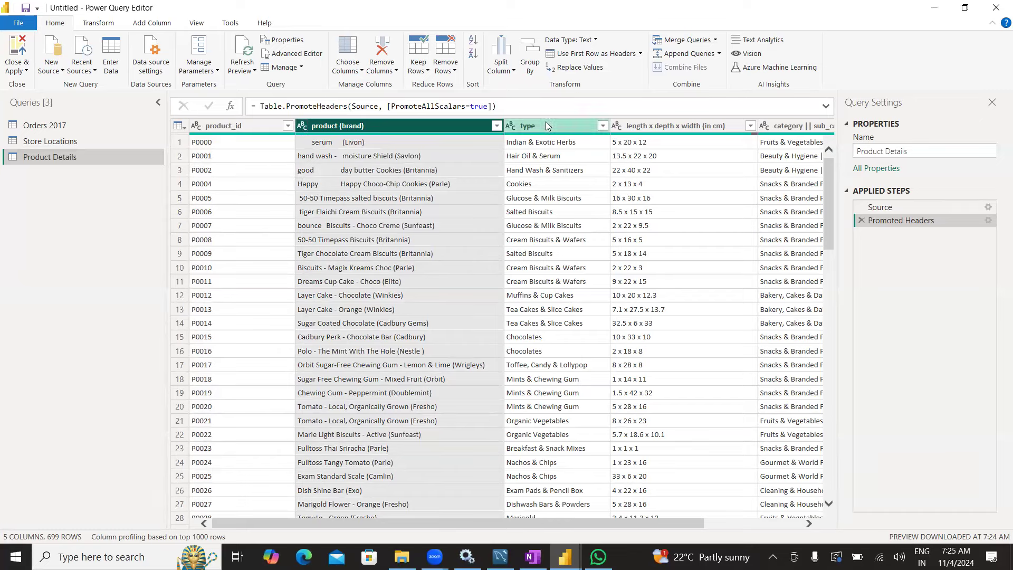
{"action": "left_click_drag", "start_coordinate": [626, 525], "coordinate": [701, 520]}
{"action": "scroll", "coordinate": [465, 142], "scroll_direction": "down", "scroll_amount": 2}
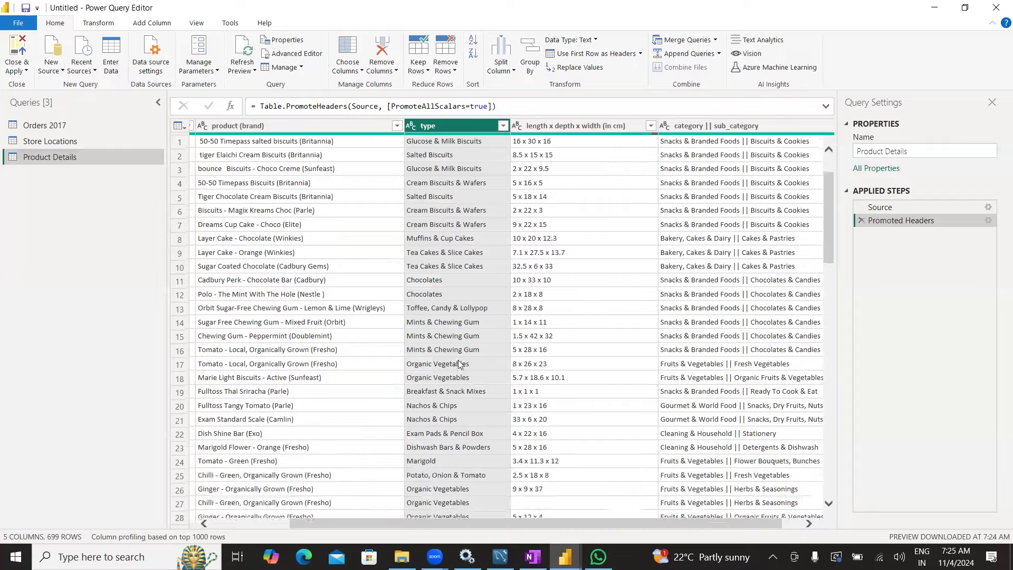
{"action": "scroll", "coordinate": [459, 364], "scroll_direction": "down", "scroll_amount": 19}
{"action": "scroll", "coordinate": [459, 364], "scroll_direction": "up", "scroll_amount": 19}
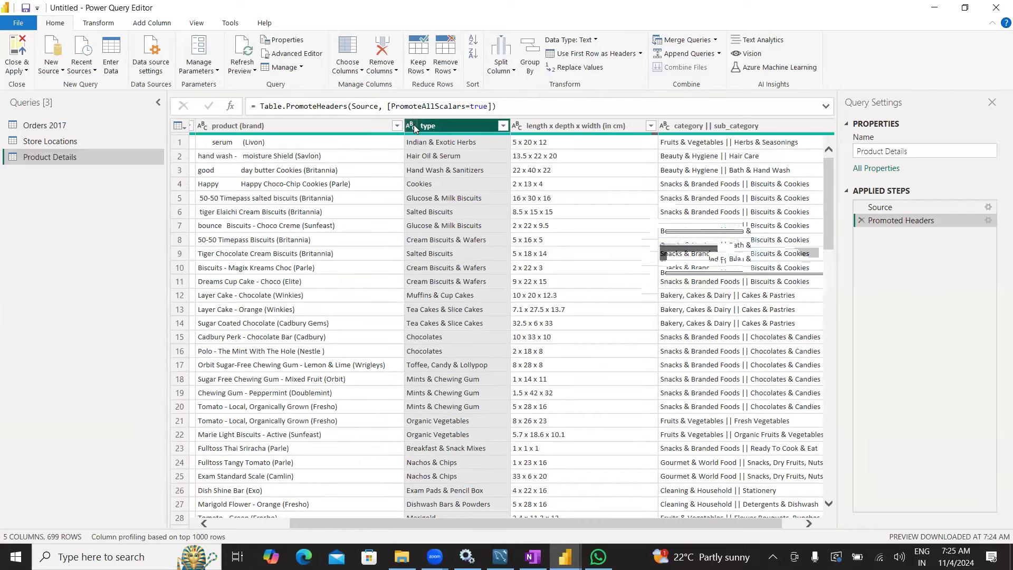
{"action": "left_click", "coordinate": [575, 126]}
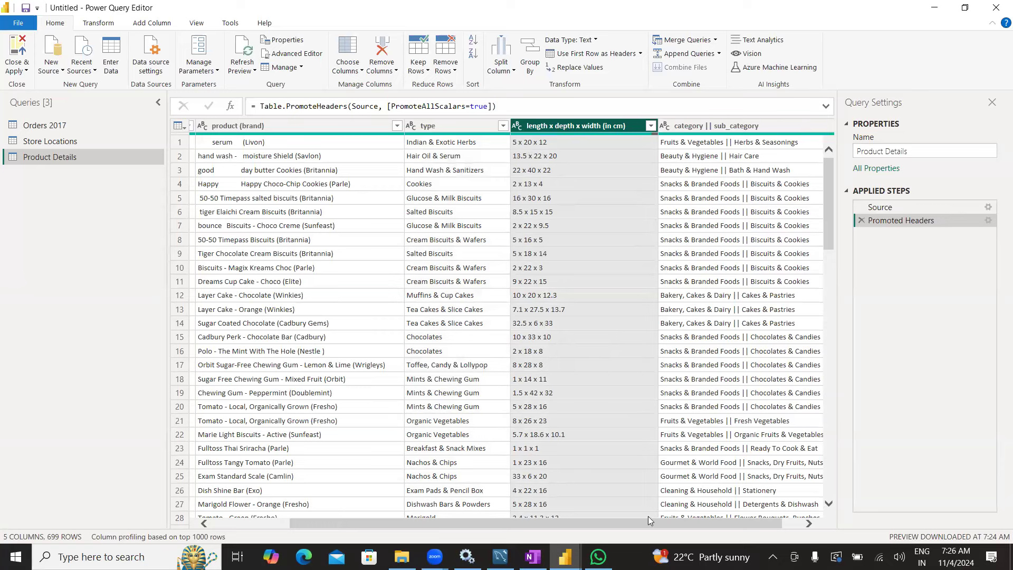
{"action": "left_click_drag", "start_coordinate": [650, 523], "coordinate": [725, 519]}
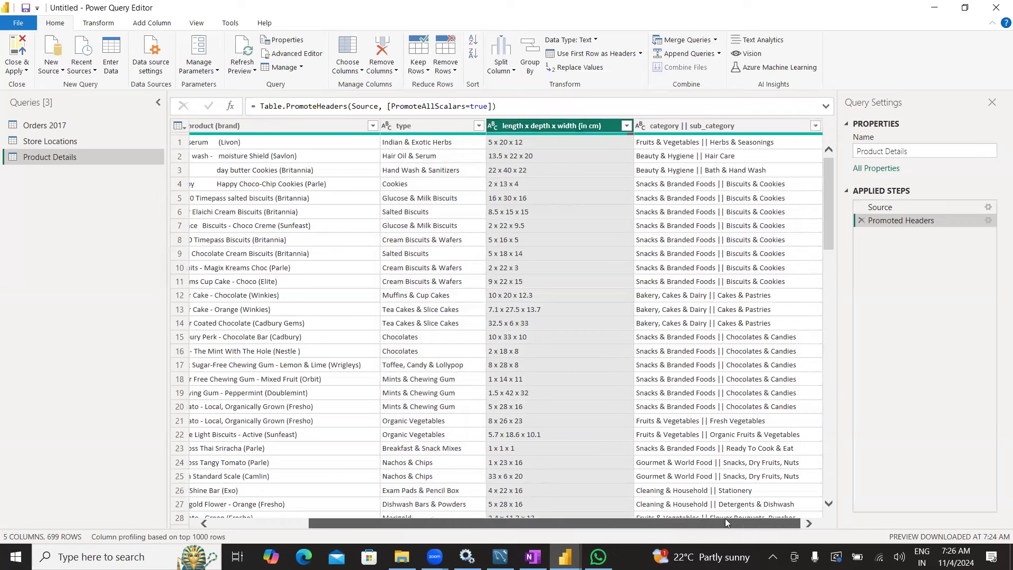
{"action": "left_click", "coordinate": [688, 126]}
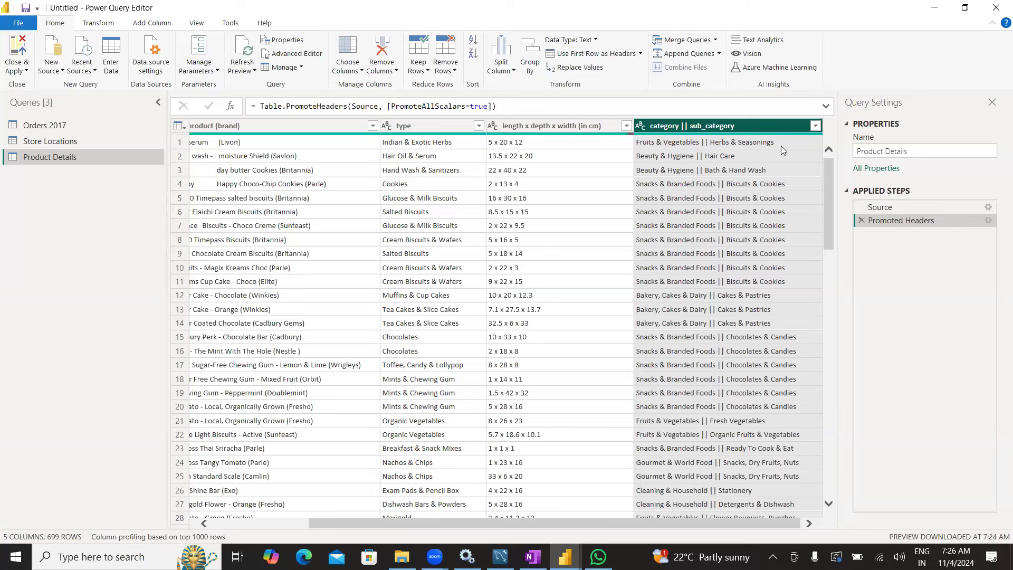
{"action": "left_click_drag", "start_coordinate": [687, 526], "coordinate": [447, 522]}
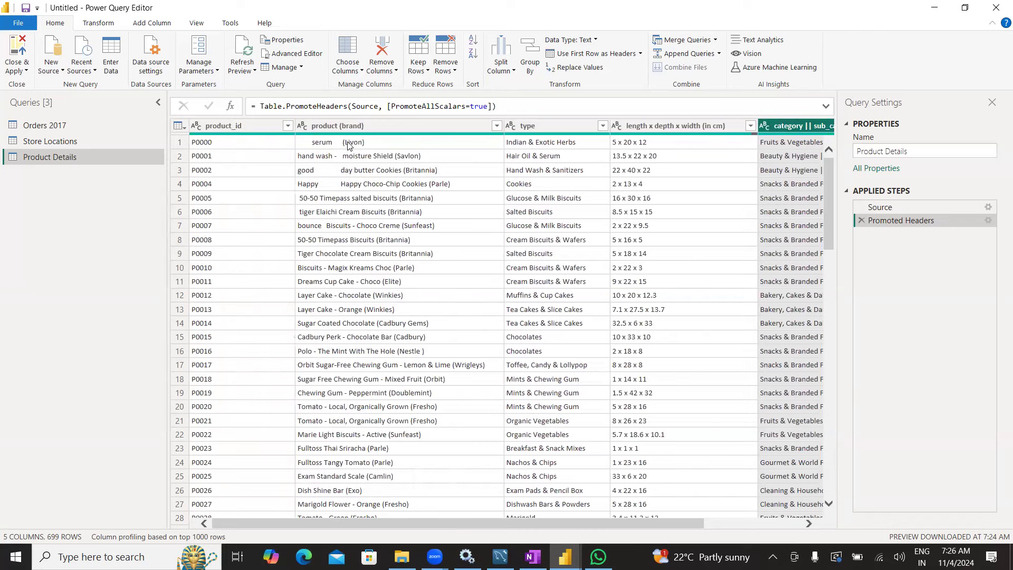
Trim leading and trailing spaces from the text in the product (brand) column.
{"action": "left_click", "coordinate": [335, 124]}
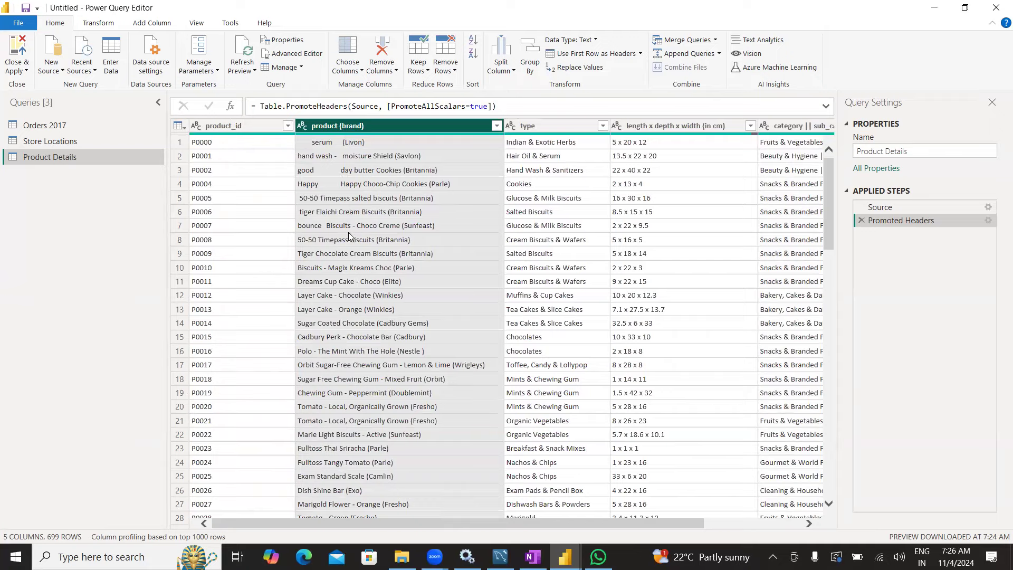
{"action": "scroll", "coordinate": [348, 237], "scroll_direction": "down", "scroll_amount": 10}
{"action": "scroll", "coordinate": [359, 288], "scroll_direction": "up", "scroll_amount": 10}
{"action": "right_click", "coordinate": [333, 126]}
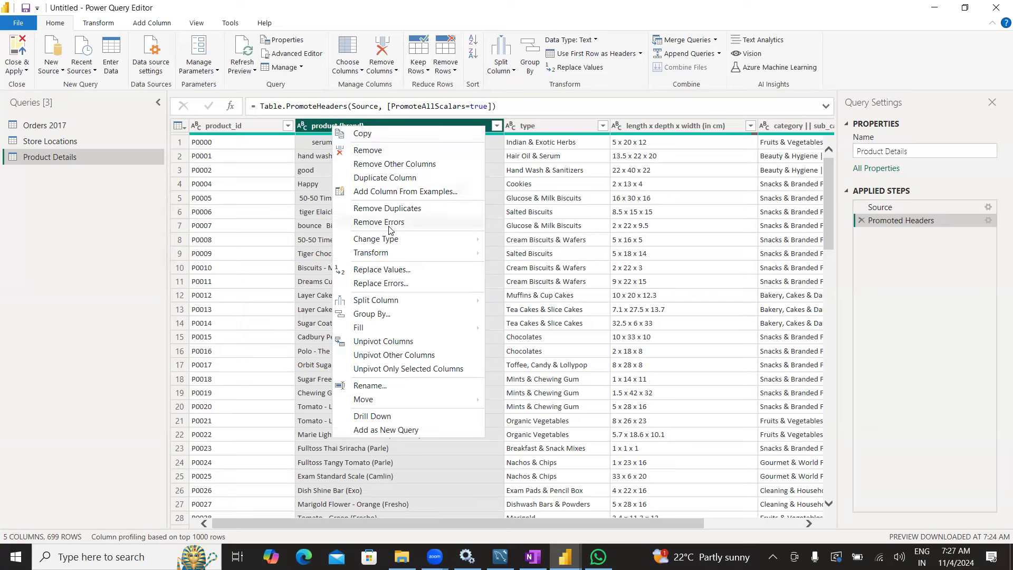
{"action": "mouse_move", "coordinate": [391, 255]}
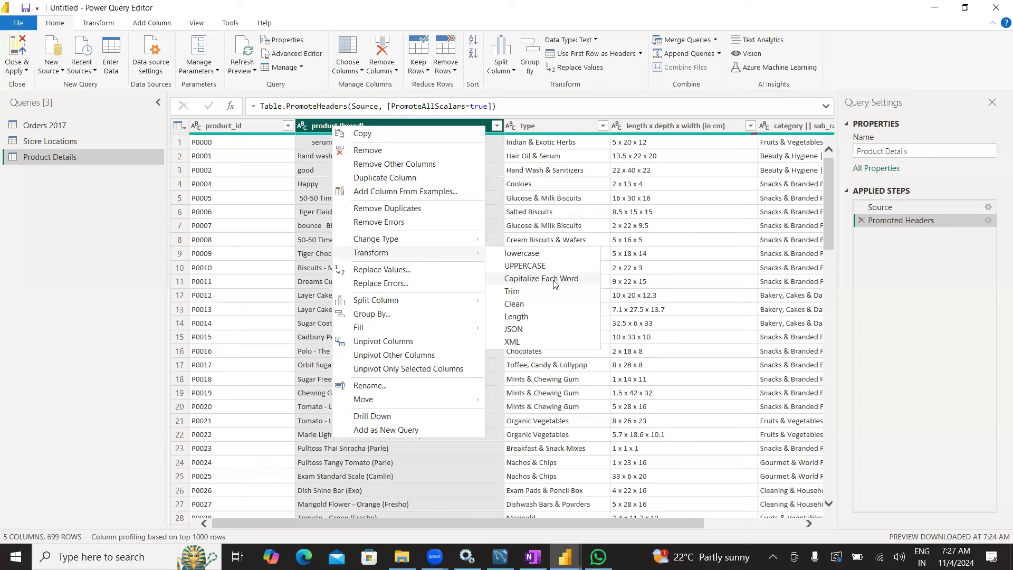
{"action": "left_click", "coordinate": [513, 292]}
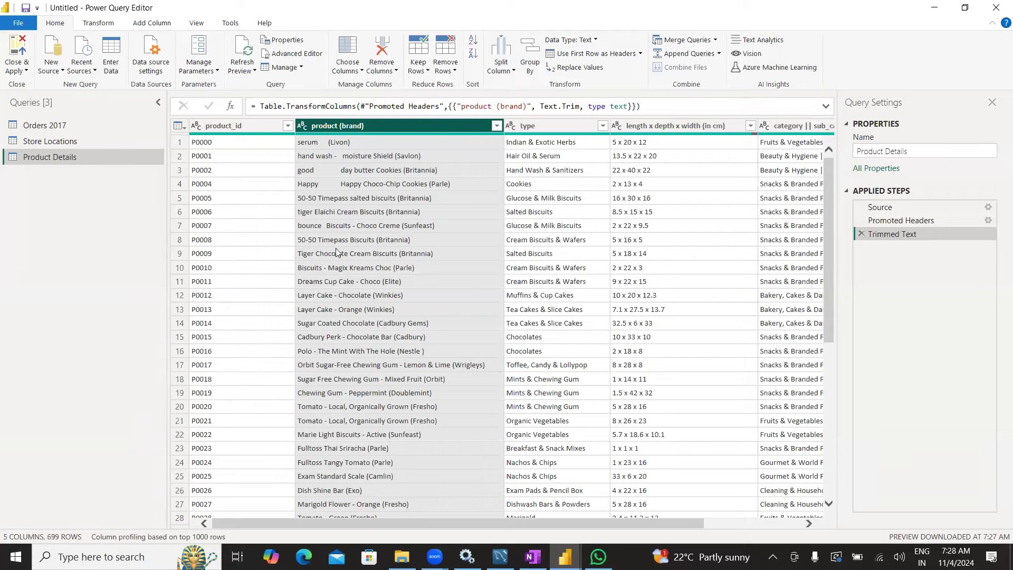
Apply the Clean text transformation to the product (brand) column.
{"action": "scroll", "coordinate": [336, 256], "scroll_direction": "down", "scroll_amount": 5}
{"action": "scroll", "coordinate": [338, 259], "scroll_direction": "up", "scroll_amount": 5}
{"action": "right_click", "coordinate": [388, 128]}
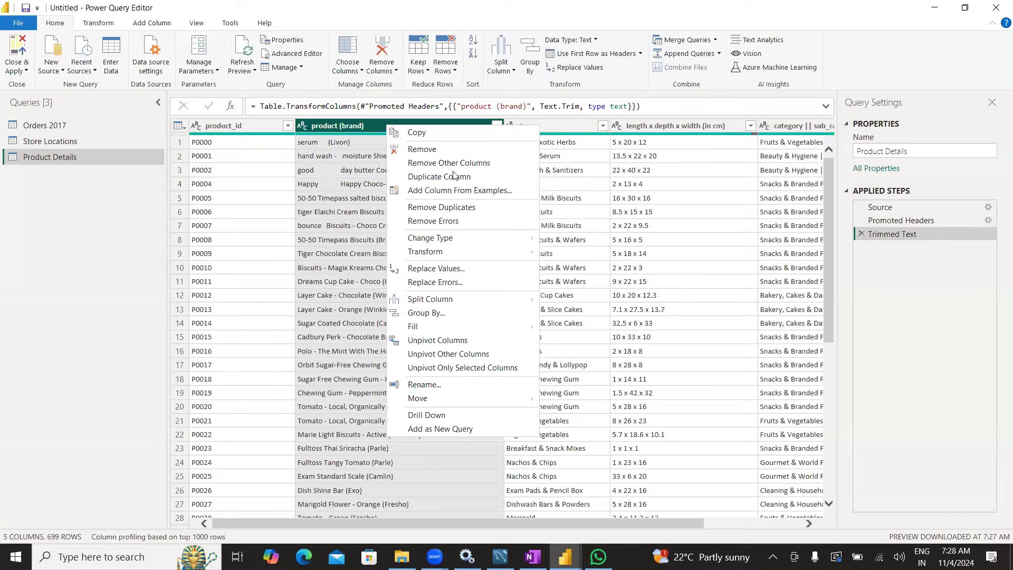
{"action": "mouse_move", "coordinate": [477, 256]}
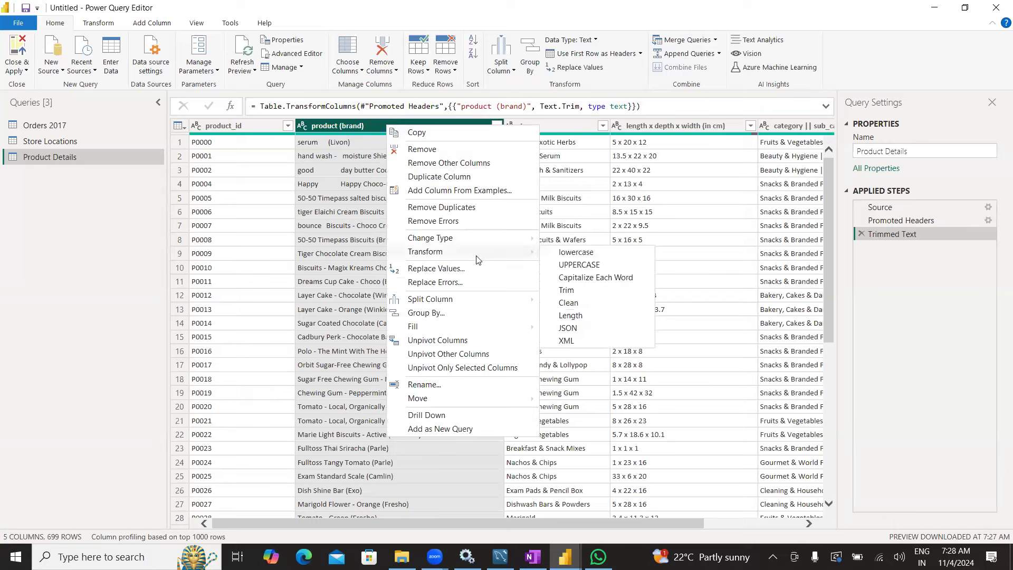
{"action": "left_click", "coordinate": [569, 304]}
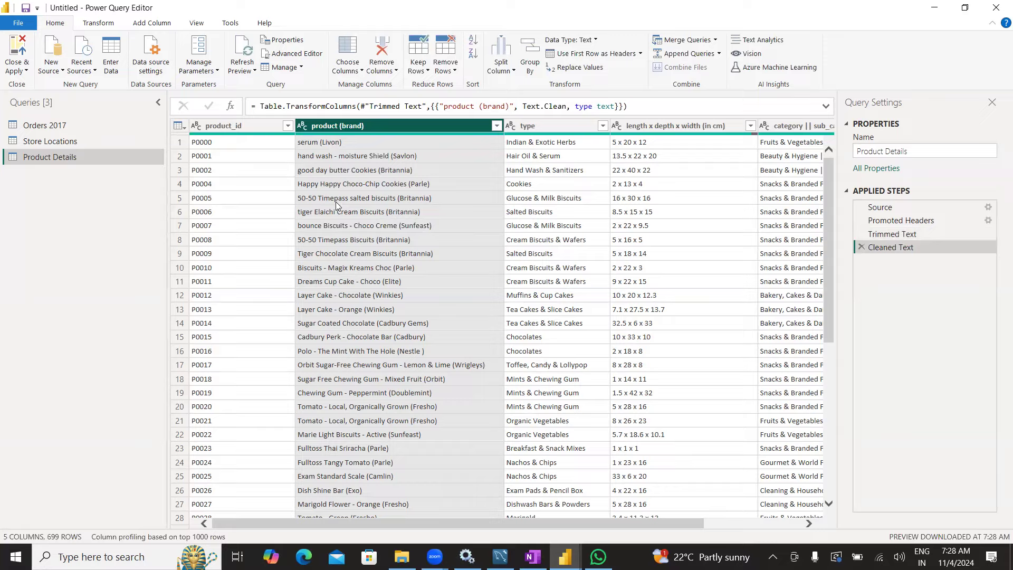
Check the cleaned product (brand) values down the table for spacing and letter case, inspecting individual entries near the beginning.
{"action": "scroll", "coordinate": [337, 256], "scroll_direction": "down", "scroll_amount": 8}
{"action": "scroll", "coordinate": [338, 255], "scroll_direction": "down", "scroll_amount": 8}
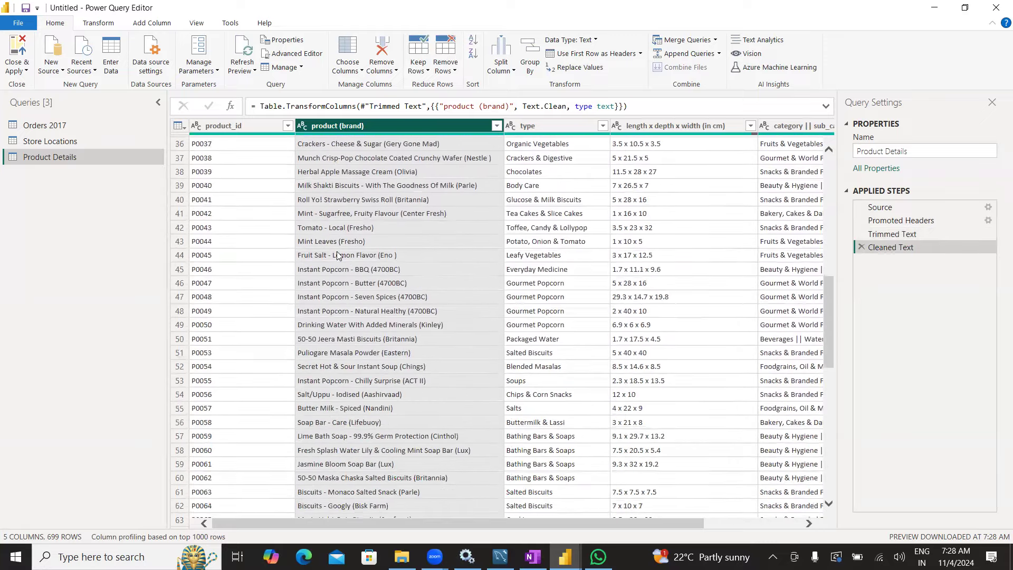
{"action": "scroll", "coordinate": [337, 255], "scroll_direction": "up", "scroll_amount": 16}
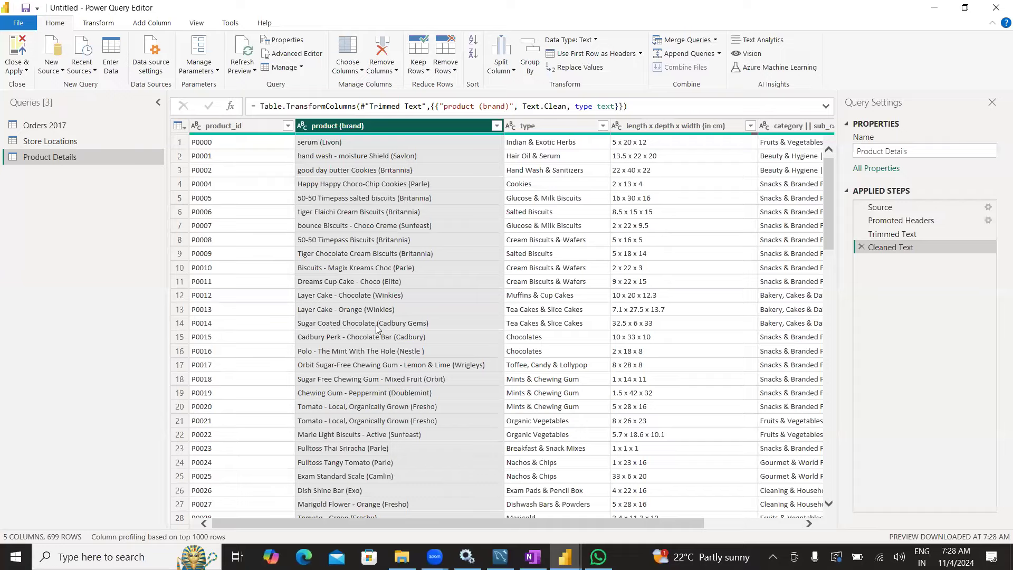
{"action": "scroll", "coordinate": [376, 331], "scroll_direction": "down", "scroll_amount": 20}
{"action": "scroll", "coordinate": [376, 331], "scroll_direction": "up", "scroll_amount": 20}
{"action": "scroll", "coordinate": [364, 401], "scroll_direction": "down", "scroll_amount": 7}
{"action": "scroll", "coordinate": [365, 403], "scroll_direction": "down", "scroll_amount": 5}
{"action": "scroll", "coordinate": [365, 404], "scroll_direction": "down", "scroll_amount": 11}
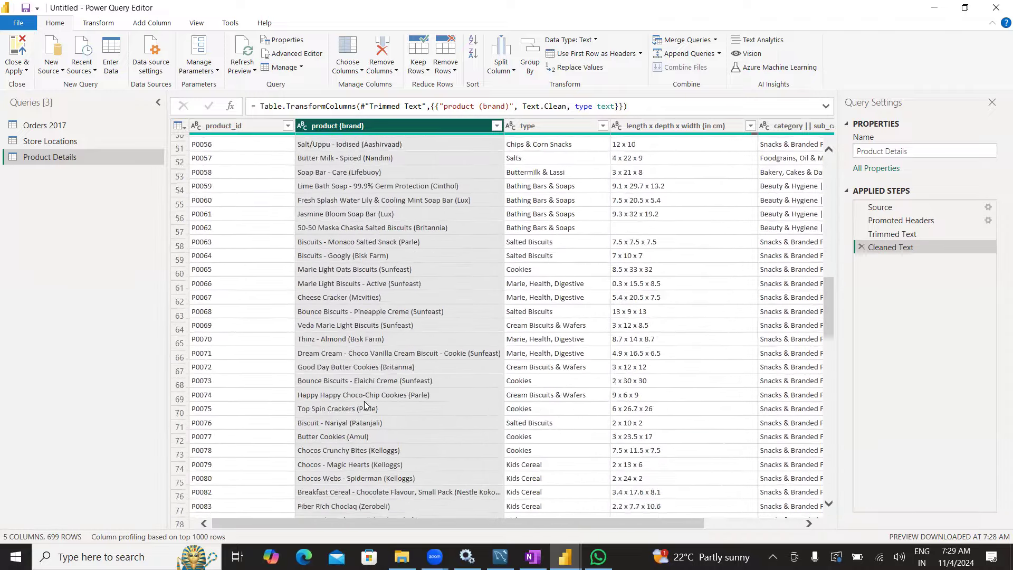
{"action": "scroll", "coordinate": [364, 405], "scroll_direction": "down", "scroll_amount": 7}
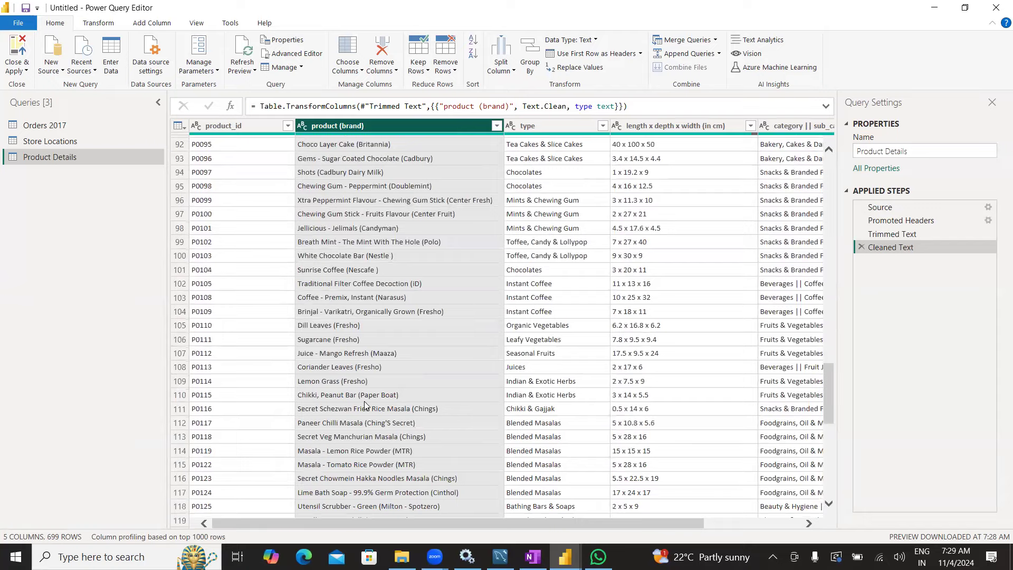
{"action": "scroll", "coordinate": [364, 406], "scroll_direction": "down", "scroll_amount": 19}
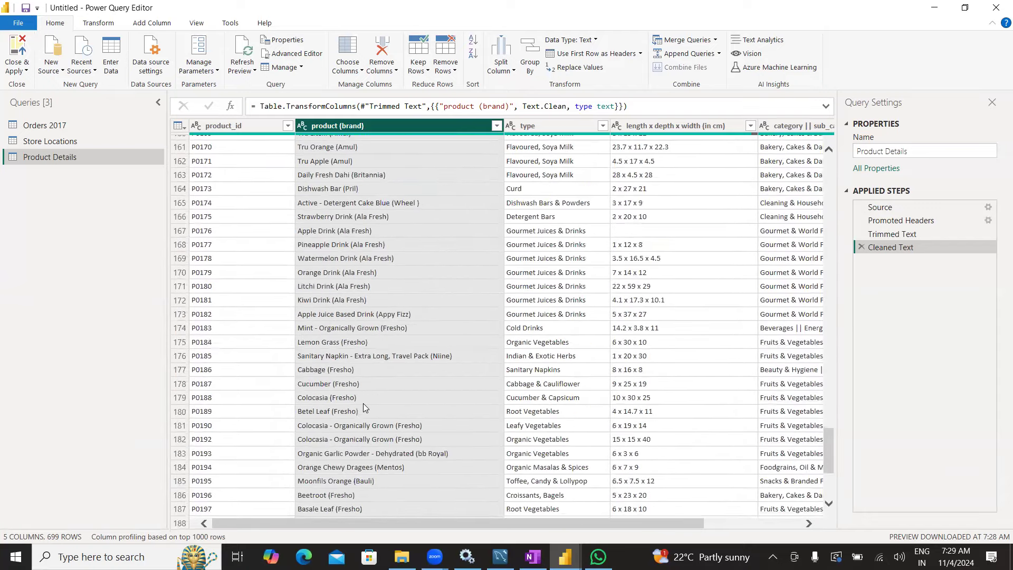
{"action": "scroll", "coordinate": [363, 404], "scroll_direction": "down", "scroll_amount": 19}
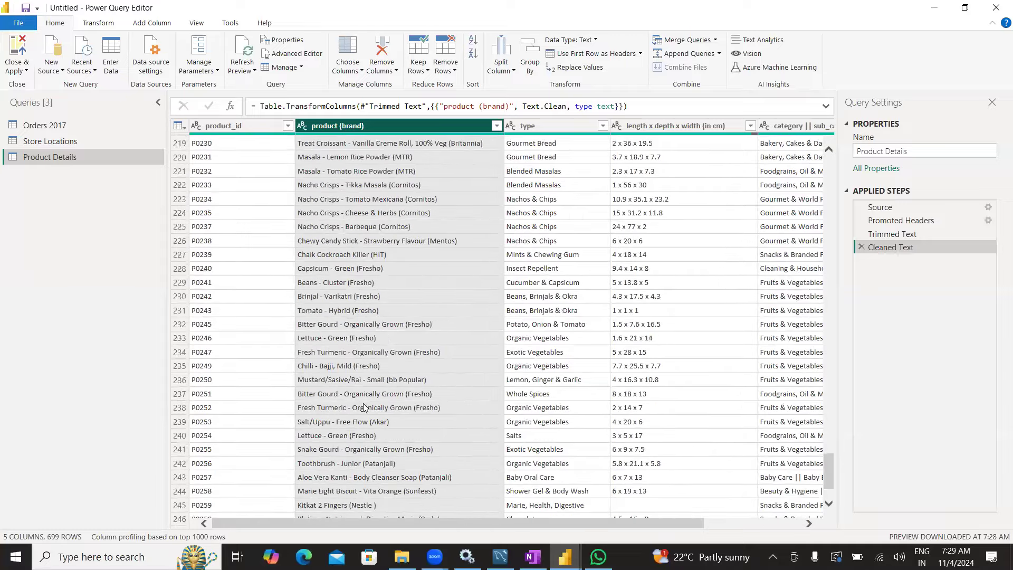
{"action": "scroll", "coordinate": [364, 407], "scroll_direction": "up", "scroll_amount": 20}
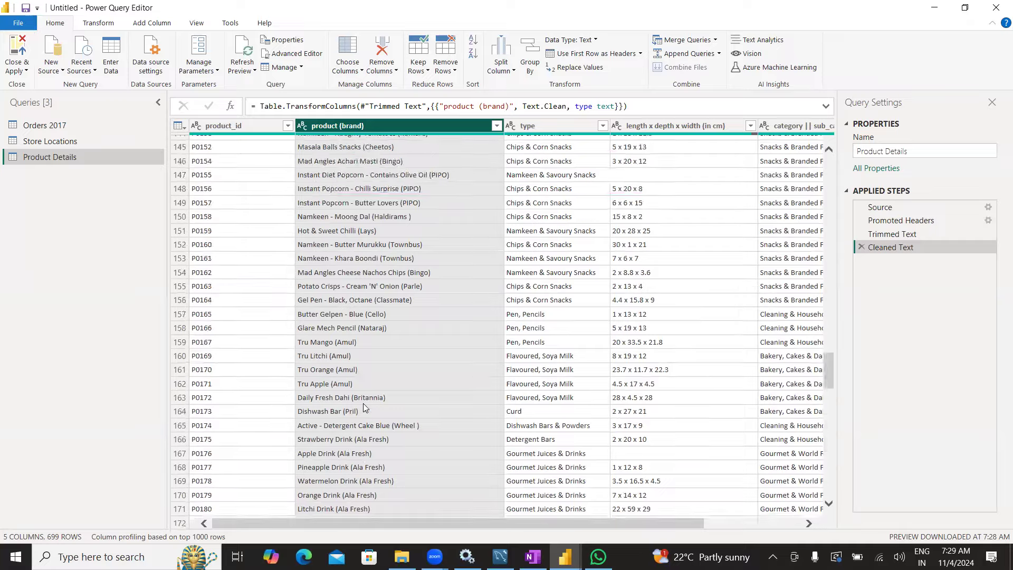
{"action": "scroll", "coordinate": [363, 408], "scroll_direction": "up", "scroll_amount": 14}
{"action": "scroll", "coordinate": [363, 403], "scroll_direction": "up", "scroll_amount": 14}
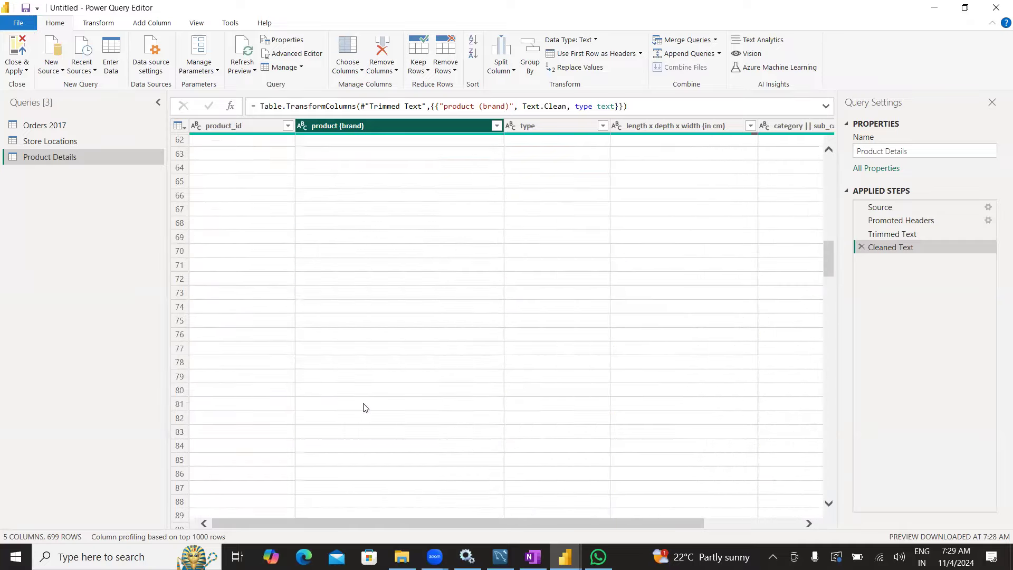
{"action": "scroll", "coordinate": [363, 407], "scroll_direction": "up", "scroll_amount": 20}
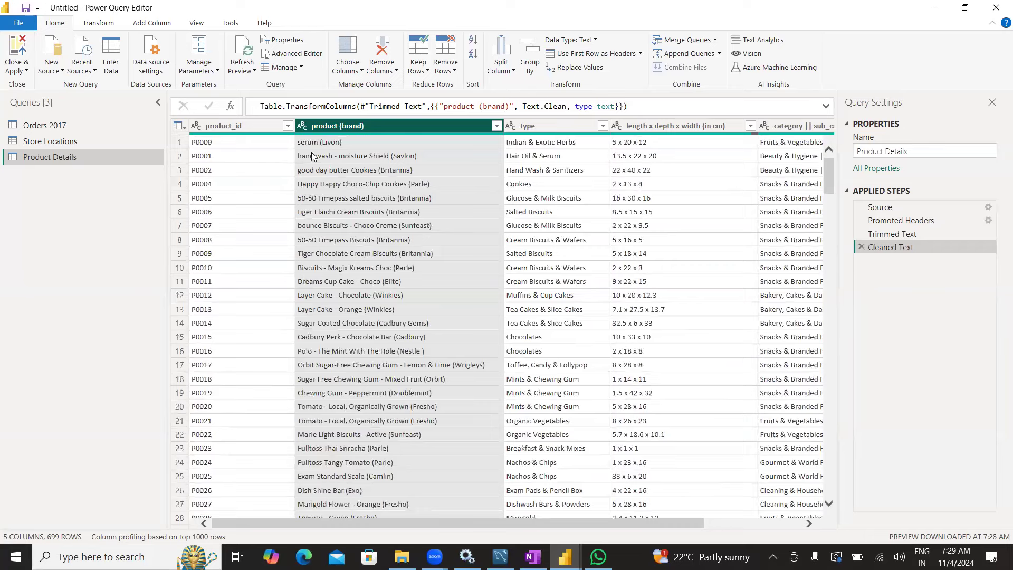
{"action": "left_click", "coordinate": [306, 157]}
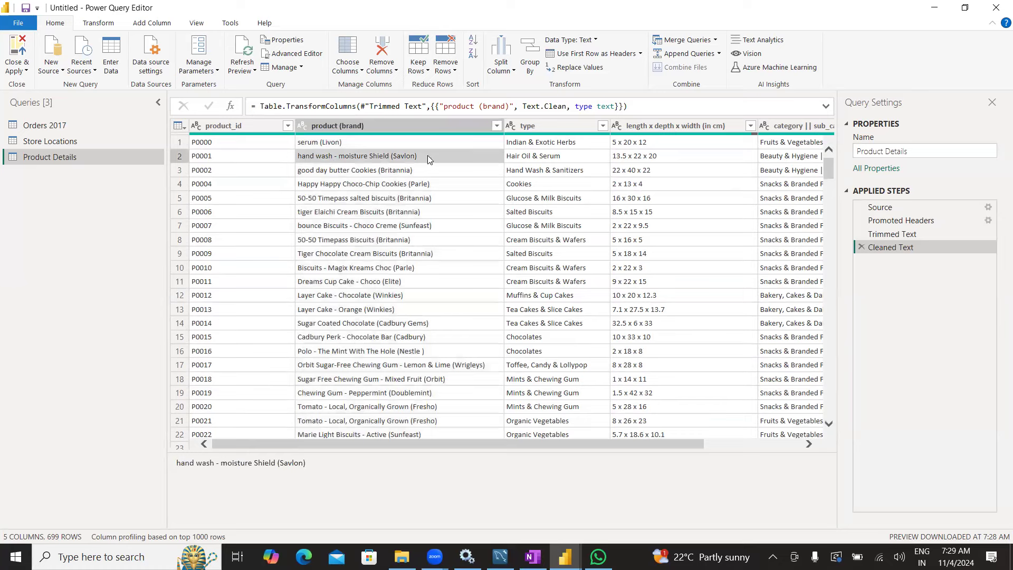
{"action": "left_click", "coordinate": [396, 183]}
{"action": "left_click", "coordinate": [392, 199]}
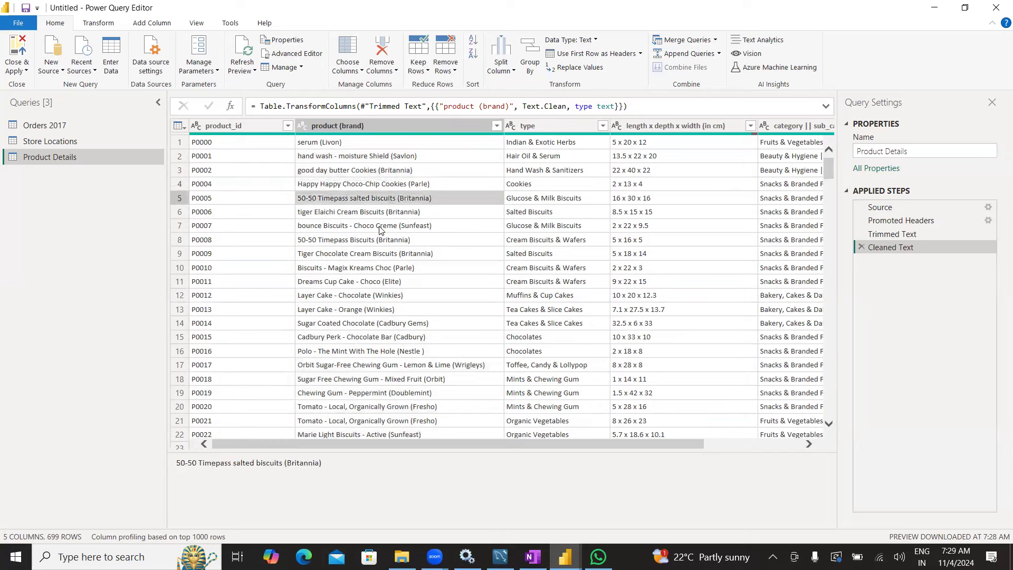
Capitalize each word of the text in the product (brand) column.
{"action": "left_click", "coordinate": [390, 127]}
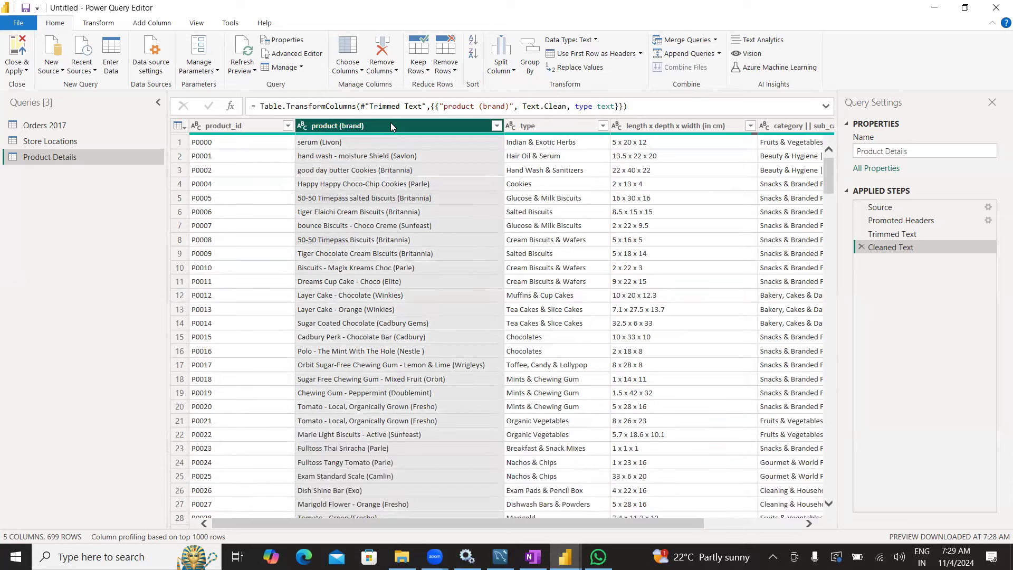
{"action": "right_click", "coordinate": [391, 125]}
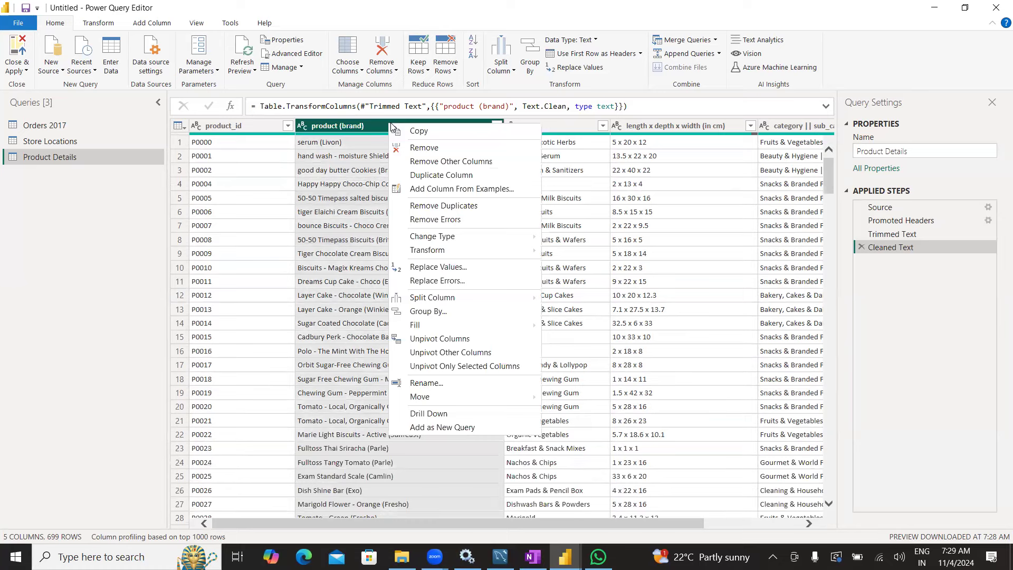
{"action": "mouse_move", "coordinate": [458, 256]}
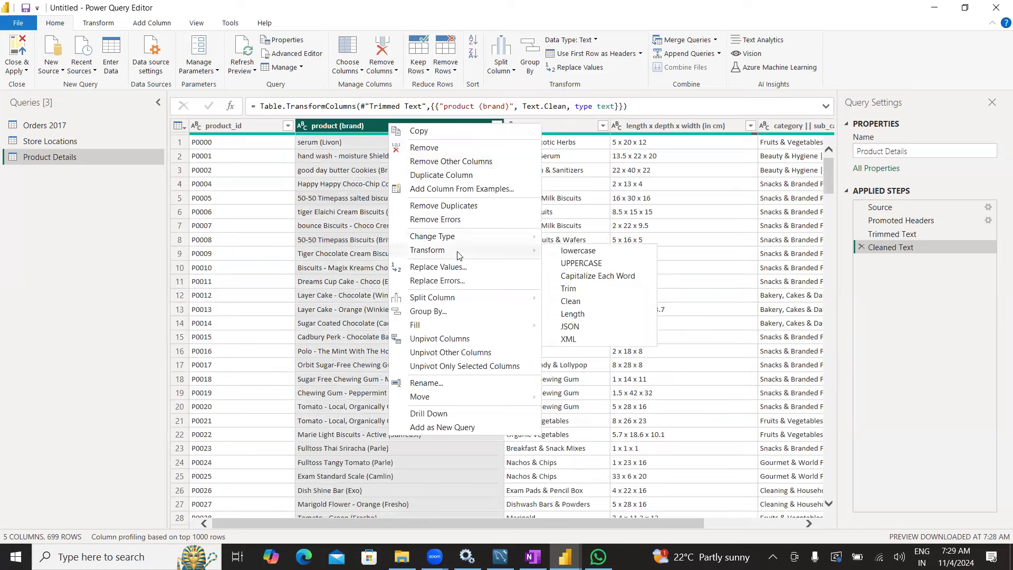
{"action": "left_click", "coordinate": [575, 280]}
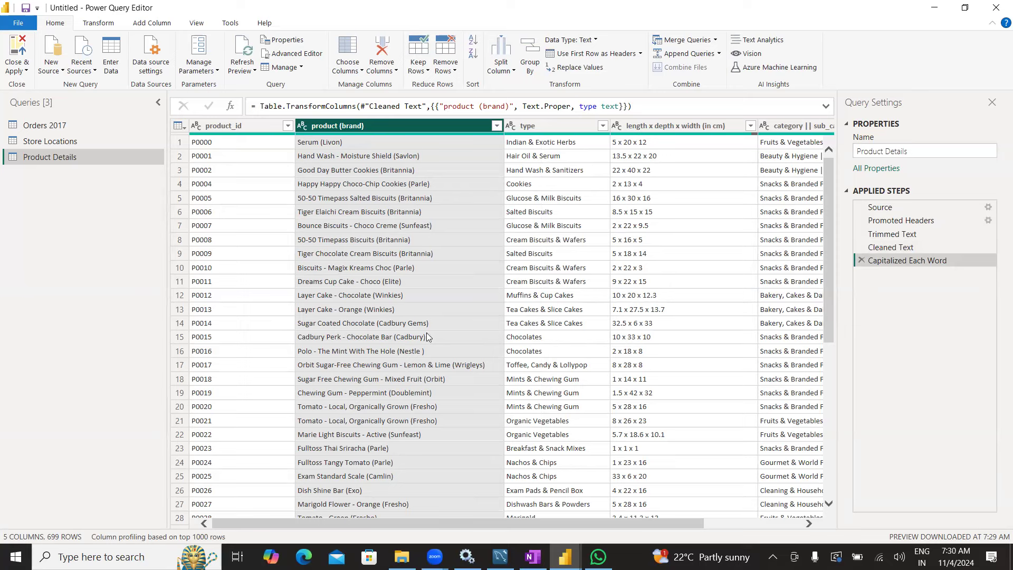
Look through the type column's values down the table for spacing and letter-case problems.
{"action": "left_click", "coordinate": [525, 127]}
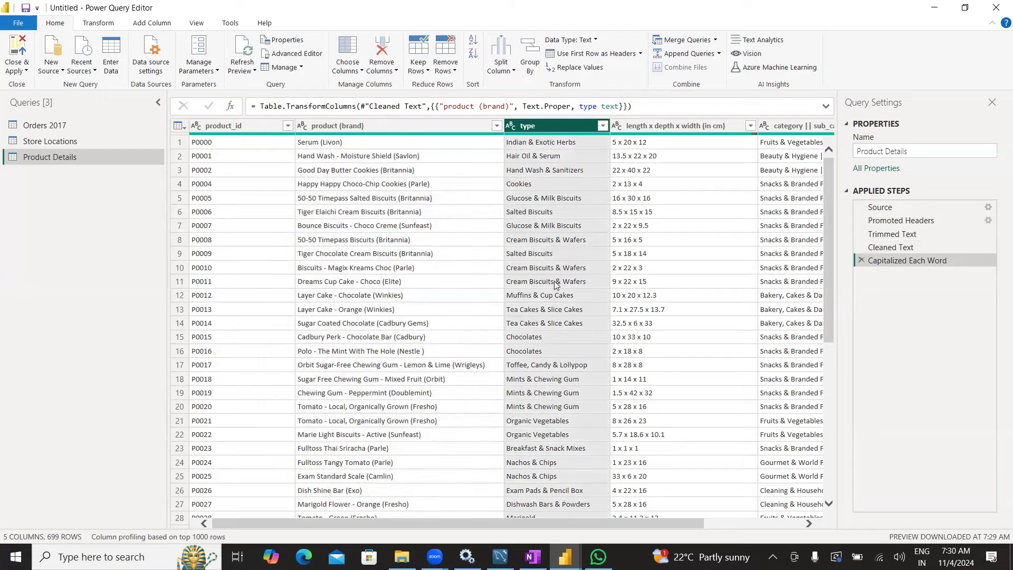
{"action": "scroll", "coordinate": [545, 356], "scroll_direction": "down", "scroll_amount": 15}
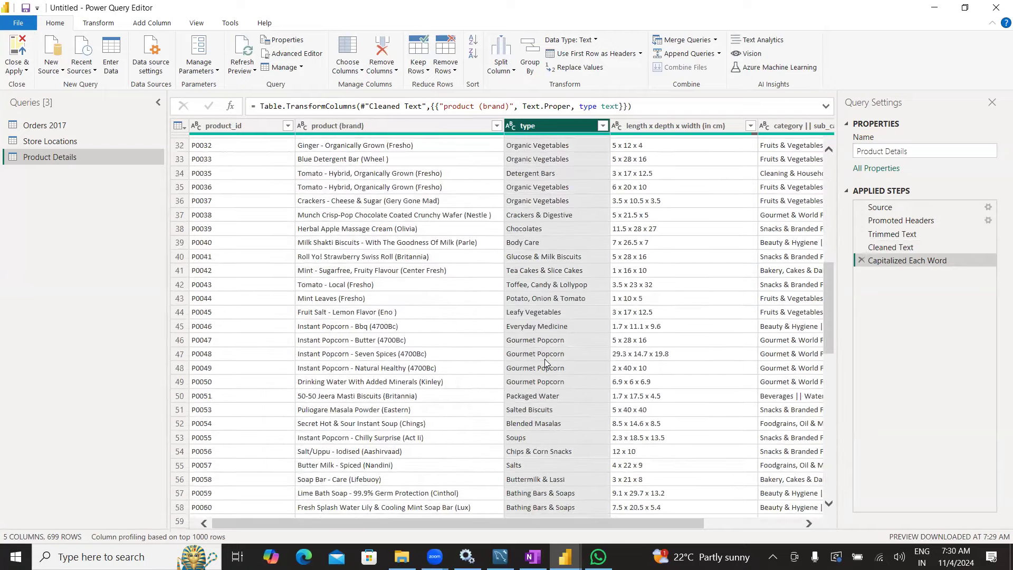
{"action": "scroll", "coordinate": [545, 362], "scroll_direction": "down", "scroll_amount": 18}
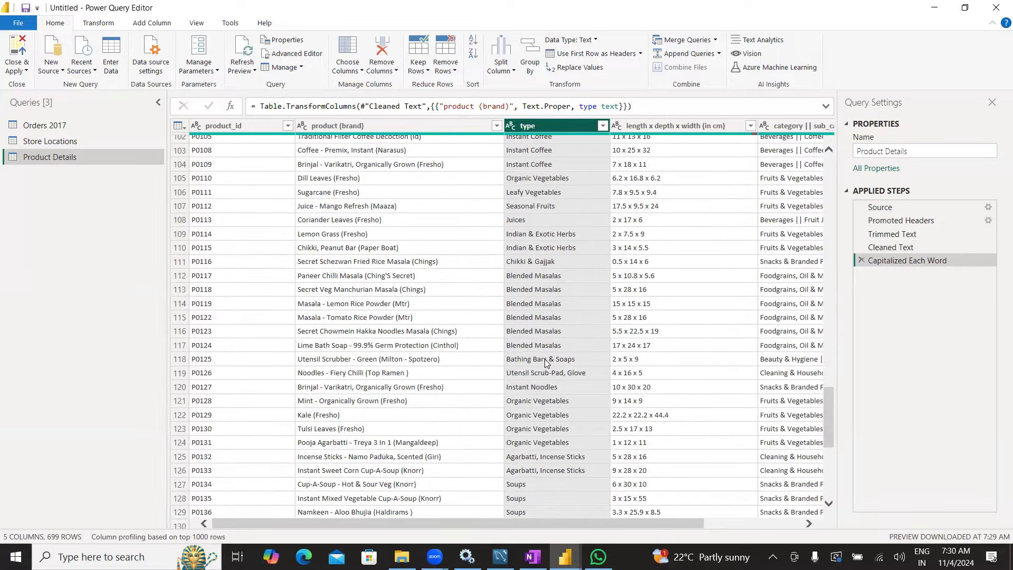
{"action": "scroll", "coordinate": [546, 362], "scroll_direction": "up", "scroll_amount": 20}
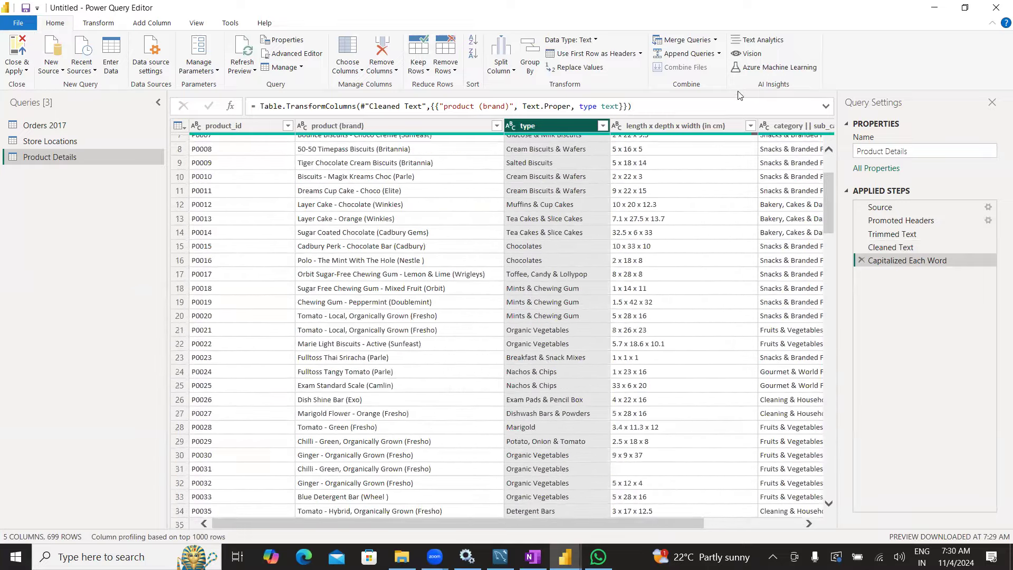
{"action": "scroll", "coordinate": [670, 137], "scroll_direction": "up", "scroll_amount": 2}
Split the length x depth x width (in cm) column at each occurrence of the custom delimiter " x ", including the surrounding spaces.
{"action": "left_click", "coordinate": [669, 126]}
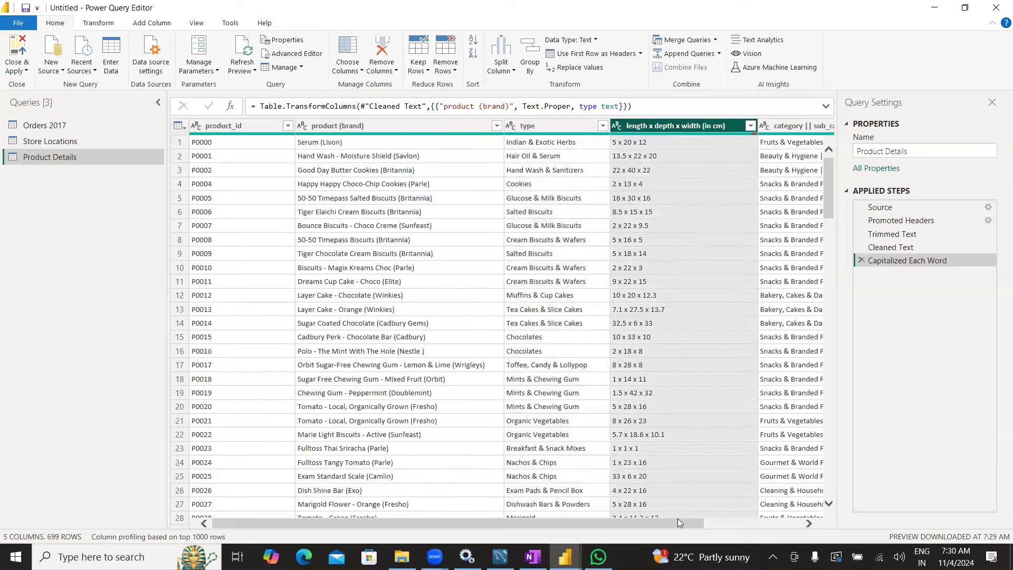
{"action": "left_click_drag", "start_coordinate": [677, 523], "coordinate": [784, 519]}
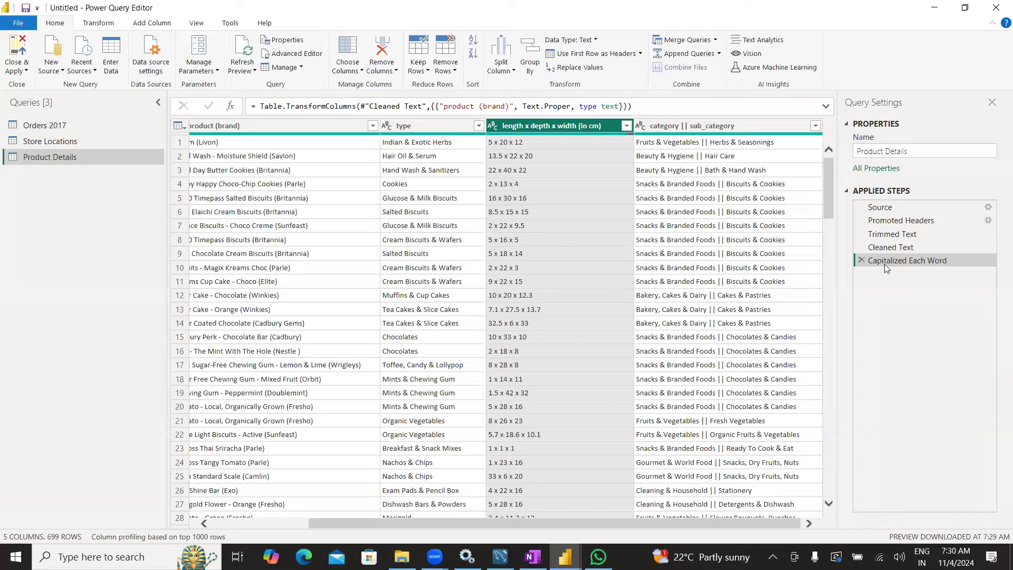
{"action": "left_click", "coordinate": [501, 69]}
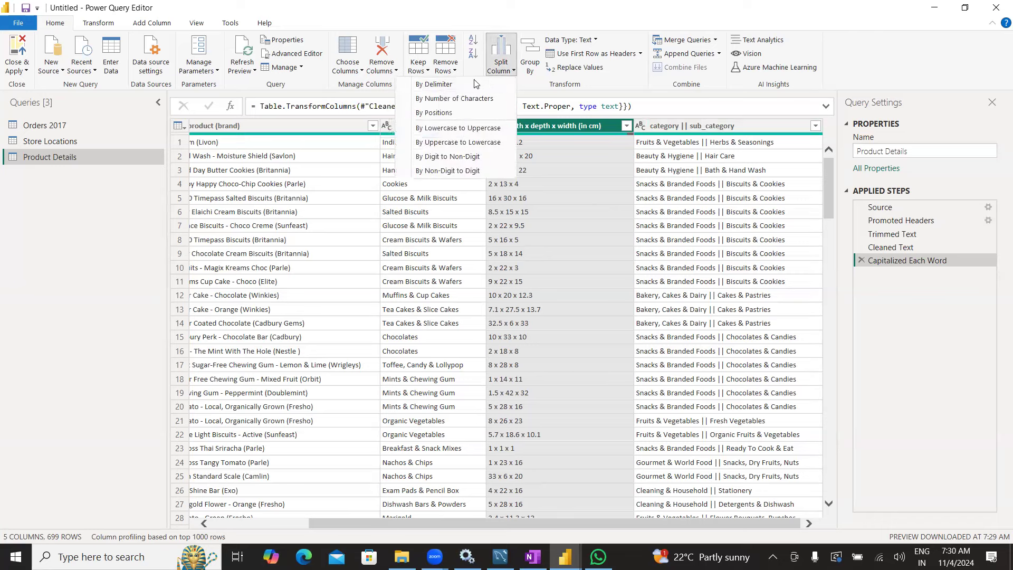
{"action": "left_click", "coordinate": [449, 85]}
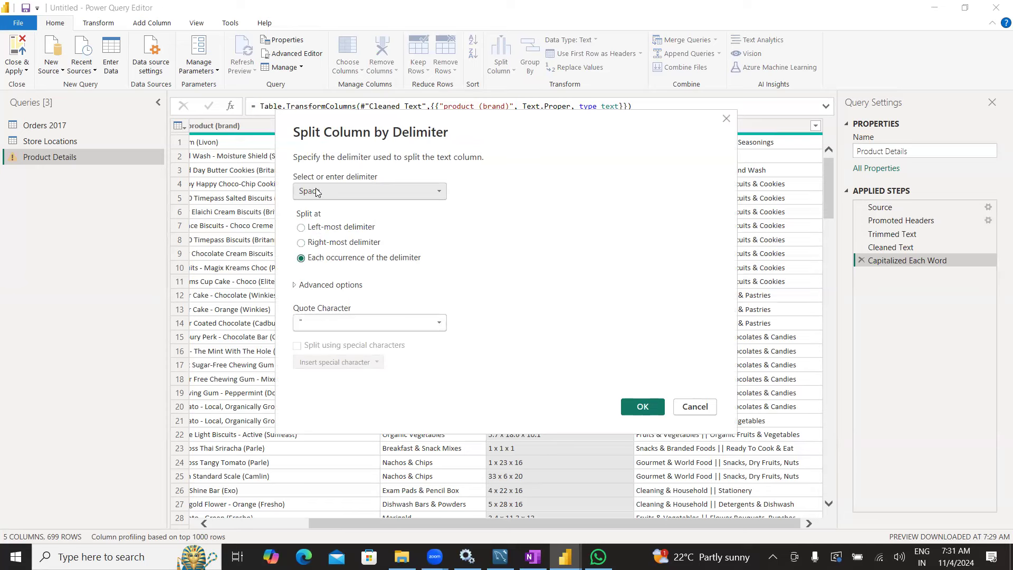
{"action": "left_click", "coordinate": [443, 191]}
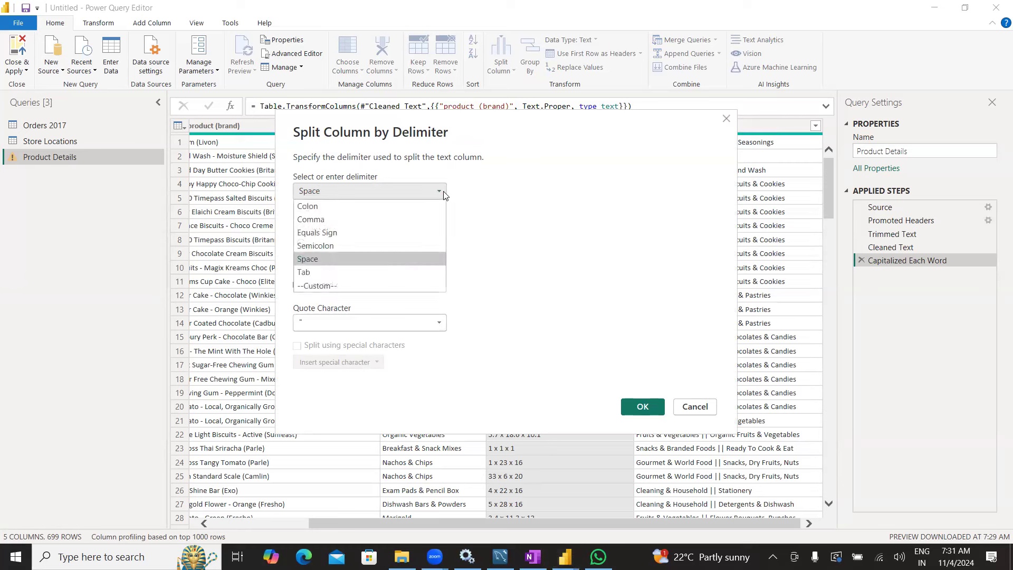
{"action": "left_click", "coordinate": [326, 285]}
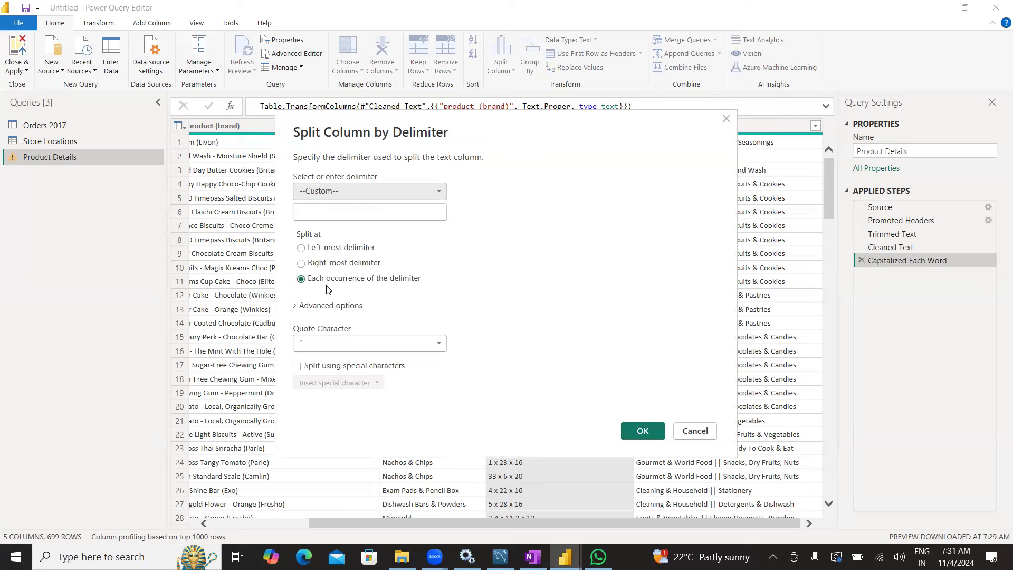
{"action": "left_click", "coordinate": [350, 214]}
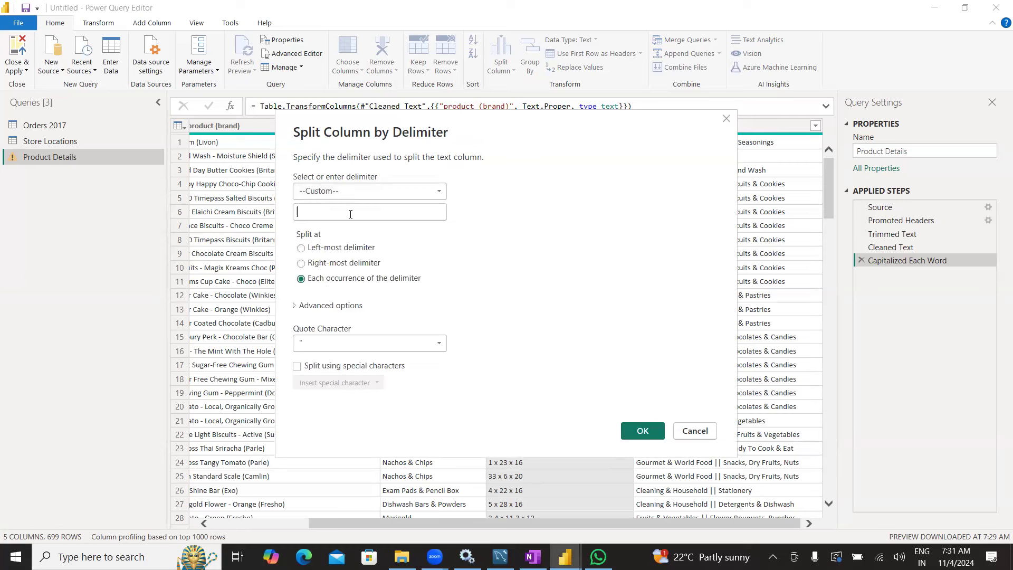
{"action": "type", "text": "x"}
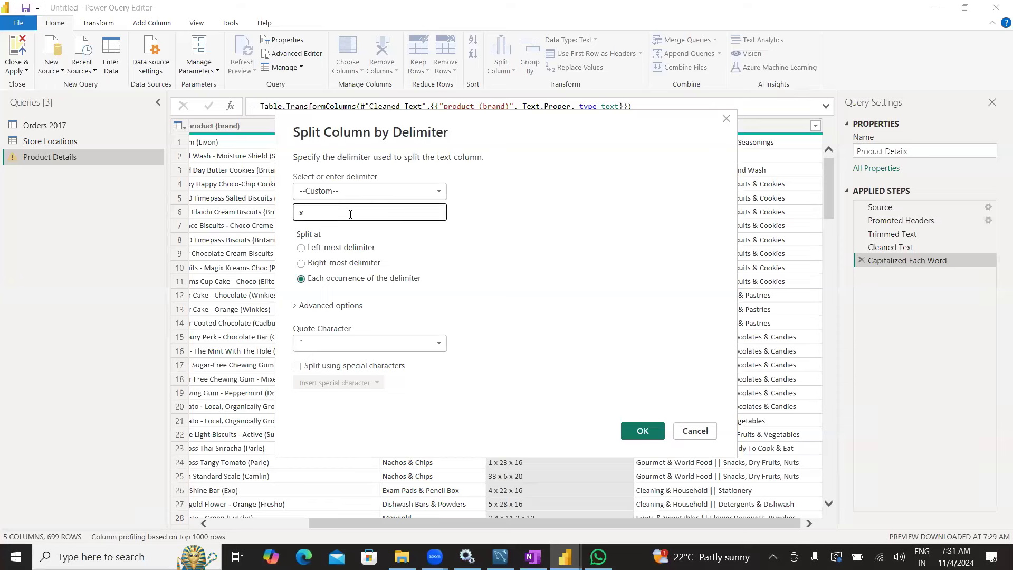
{"action": "left_click", "coordinate": [640, 432]}
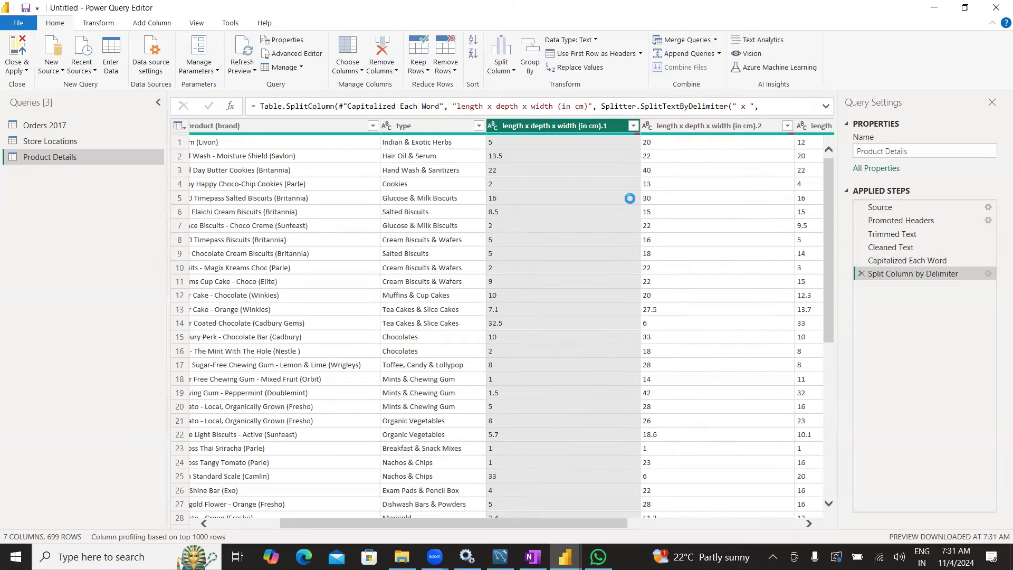
Rename the three split dimension columns, in order, as Length (cm), Depth (cm) and Width (cm).
{"action": "double_click", "coordinate": [571, 125]}
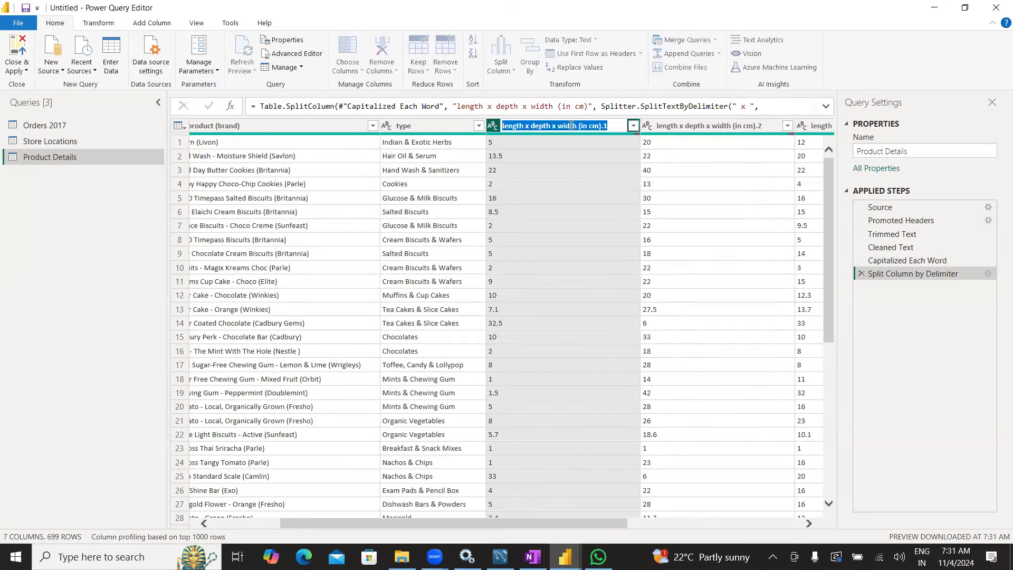
{"action": "type", "text": "Le"}
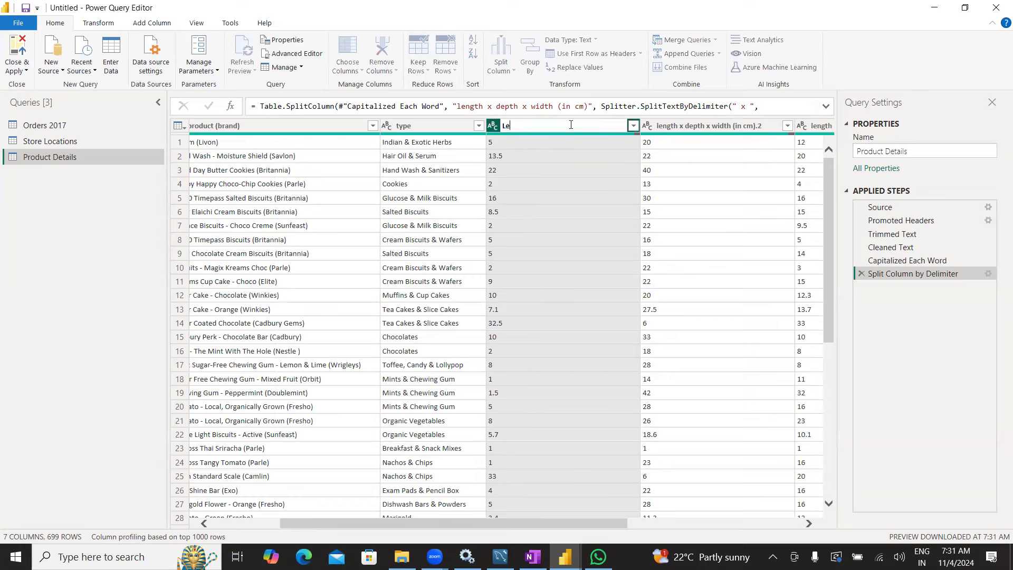
{"action": "type", "text": "ngth (cm)"}
{"action": "key", "text": "Return"}
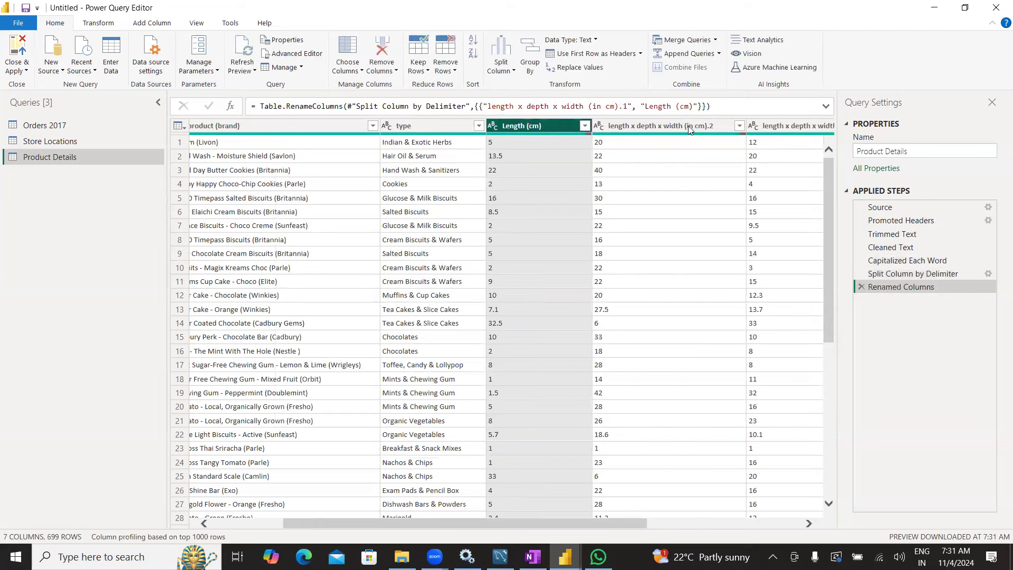
{"action": "double_click", "coordinate": [688, 125]}
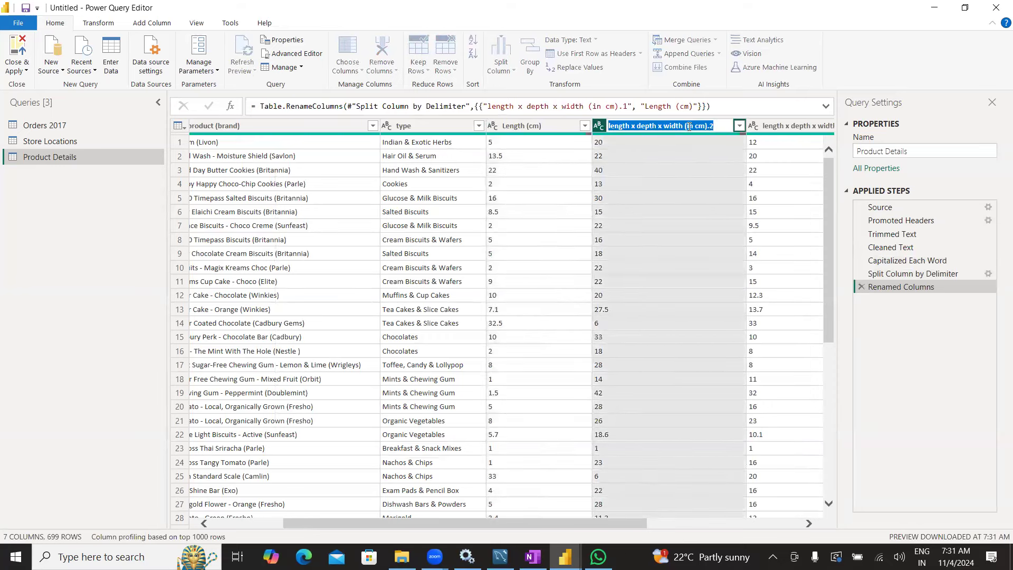
{"action": "type", "text": "Depth "}
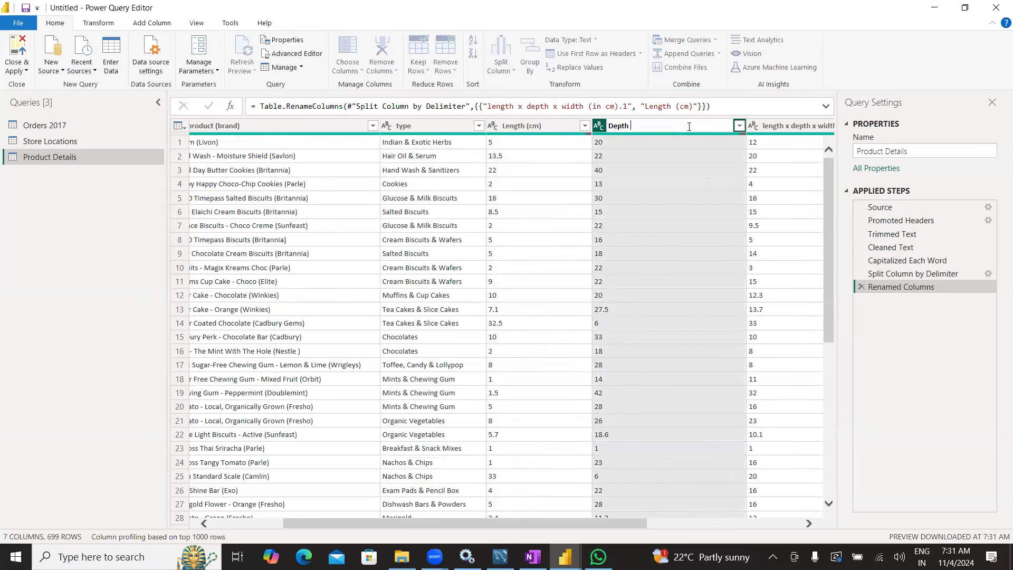
{"action": "type", "text": "(cm"}
{"action": "left_click", "coordinate": [786, 124]}
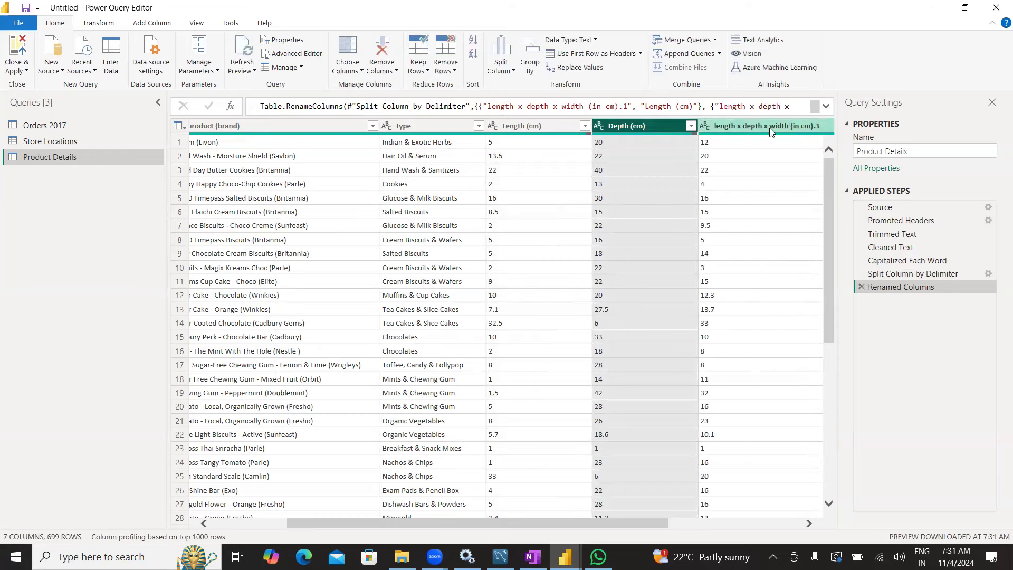
{"action": "double_click", "coordinate": [770, 127]}
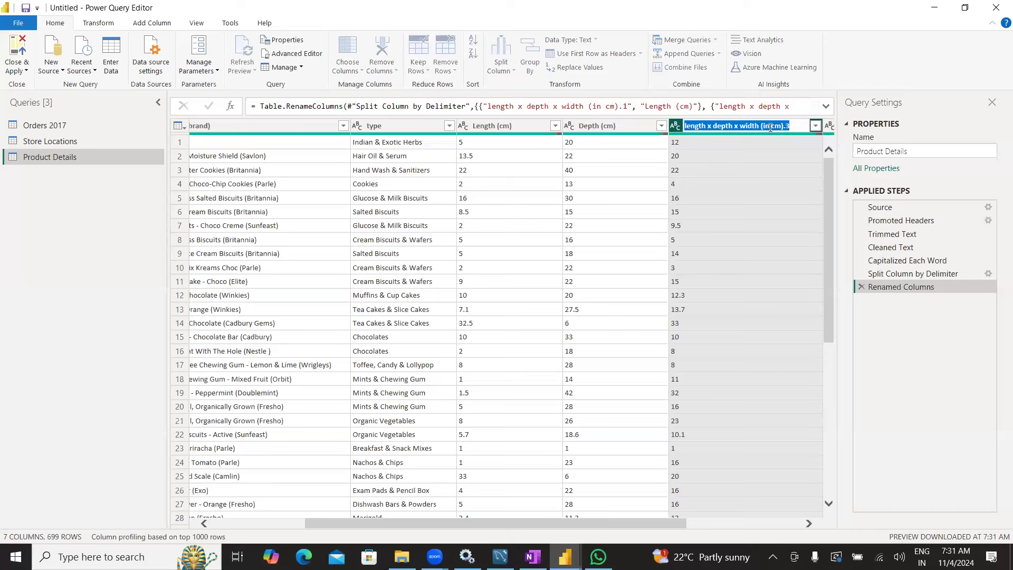
{"action": "type", "text": "Width "}
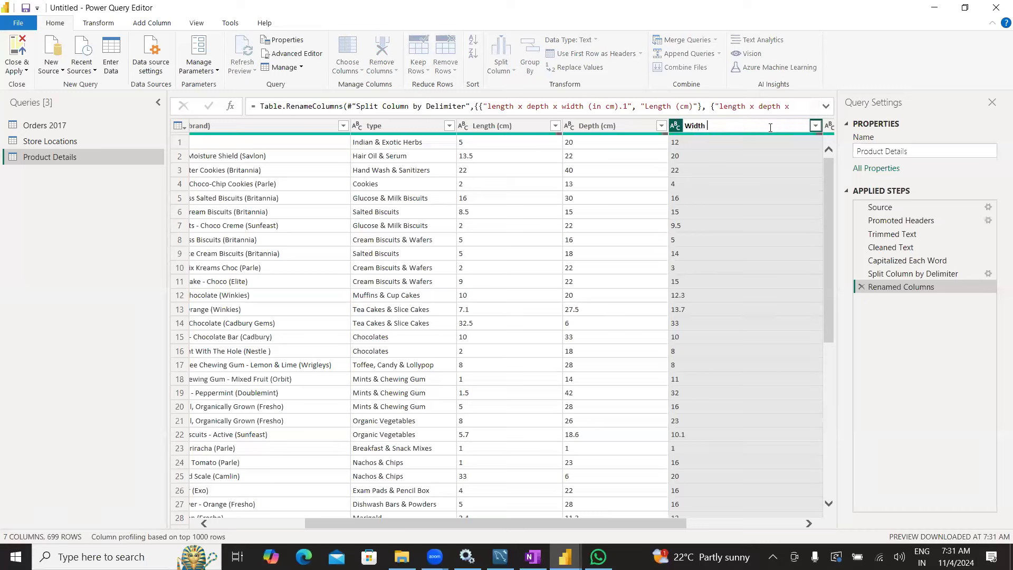
{"action": "type", "text": "(cm)"}
{"action": "key", "text": "Return"}
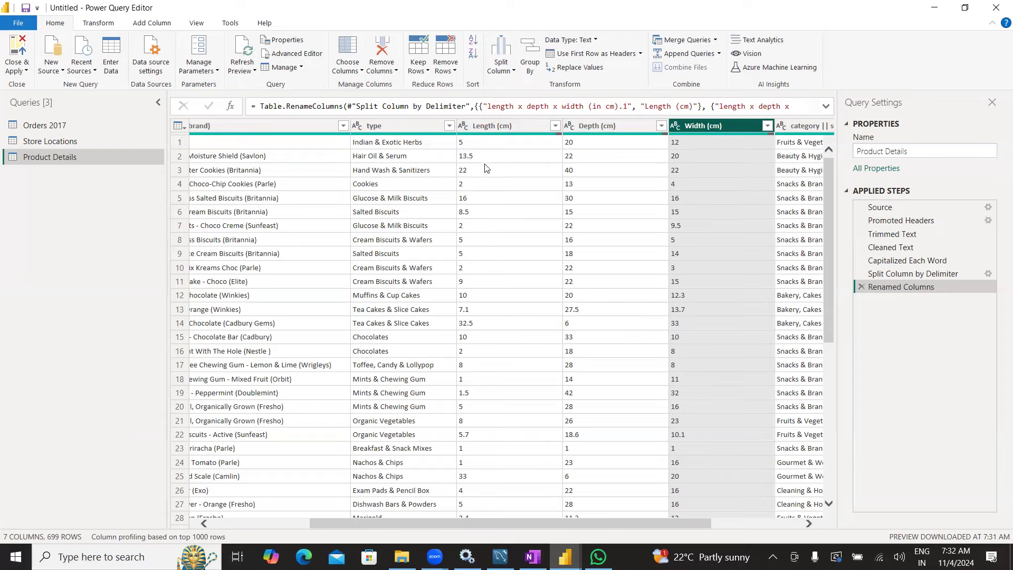
Check the split dimension values down the table and set the Length (cm) column's data type to Decimal Number.
{"action": "scroll", "coordinate": [492, 315], "scroll_direction": "down", "scroll_amount": 5}
{"action": "scroll", "coordinate": [493, 315], "scroll_direction": "down", "scroll_amount": 2}
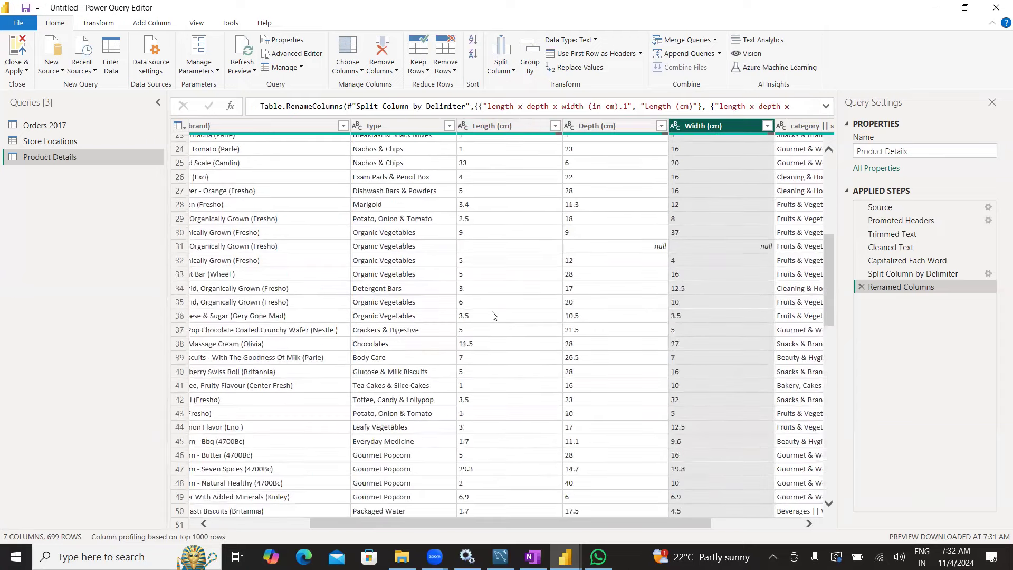
{"action": "scroll", "coordinate": [493, 316], "scroll_direction": "down", "scroll_amount": 6}
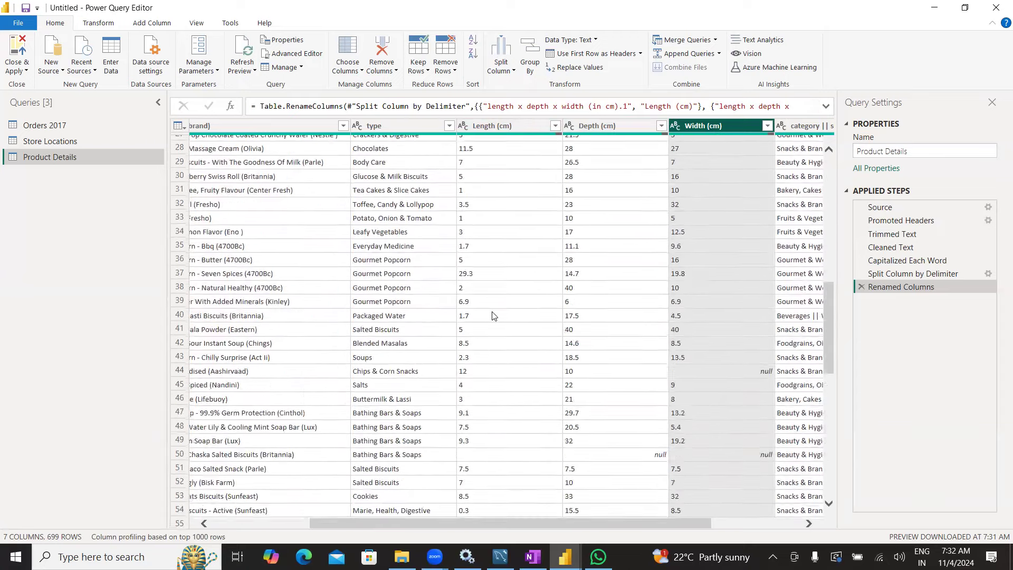
{"action": "scroll", "coordinate": [535, 299], "scroll_direction": "up", "scroll_amount": 13}
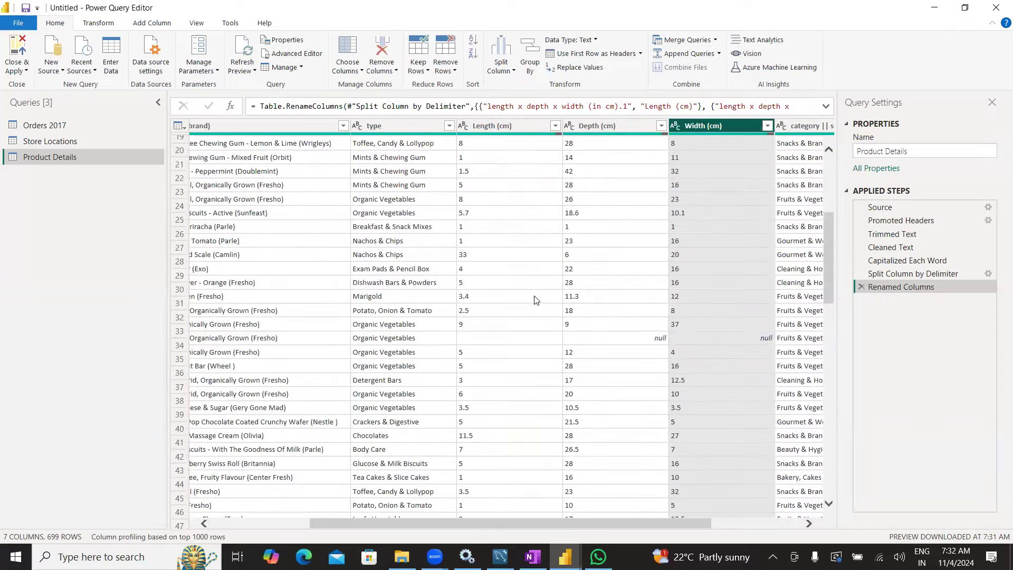
{"action": "left_click", "coordinate": [463, 127]}
{"action": "left_click", "coordinate": [485, 142]}
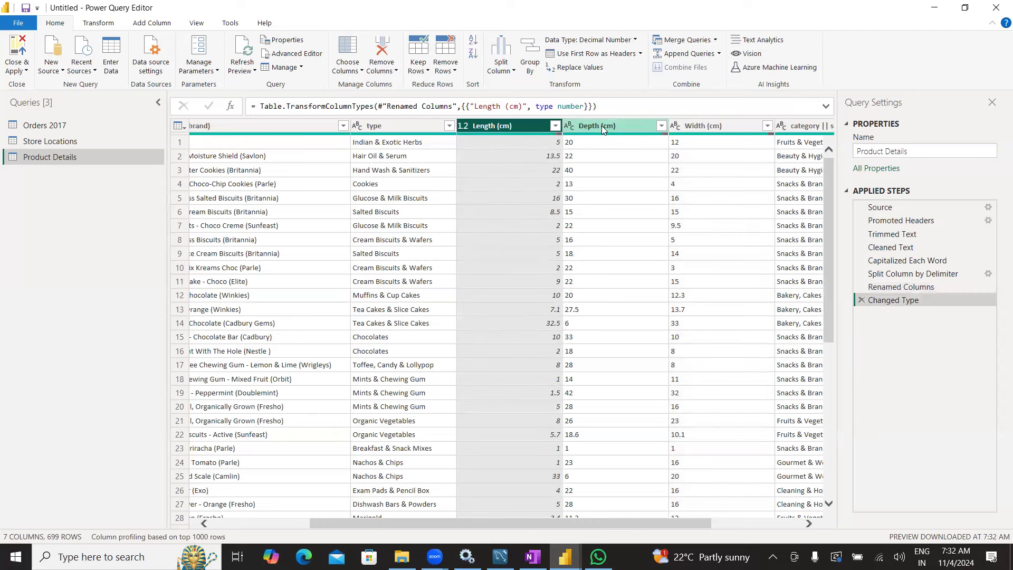
Set the data type of the Width (cm) and Depth (cm) columns to Decimal Number.
{"action": "left_click", "coordinate": [643, 126]}
{"action": "left_click", "coordinate": [702, 126], "text": "ctrl"}
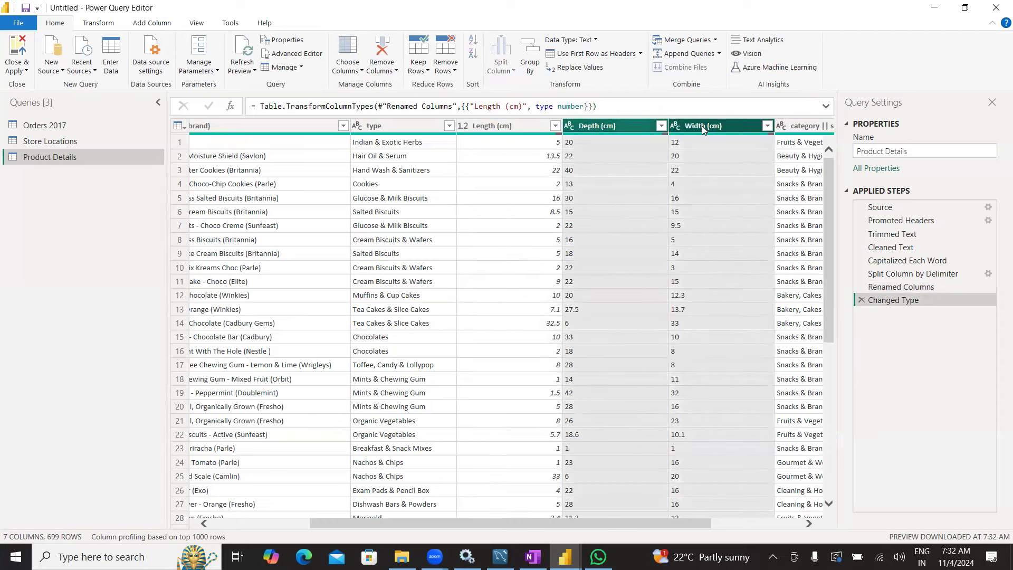
{"action": "left_click", "coordinate": [677, 127]}
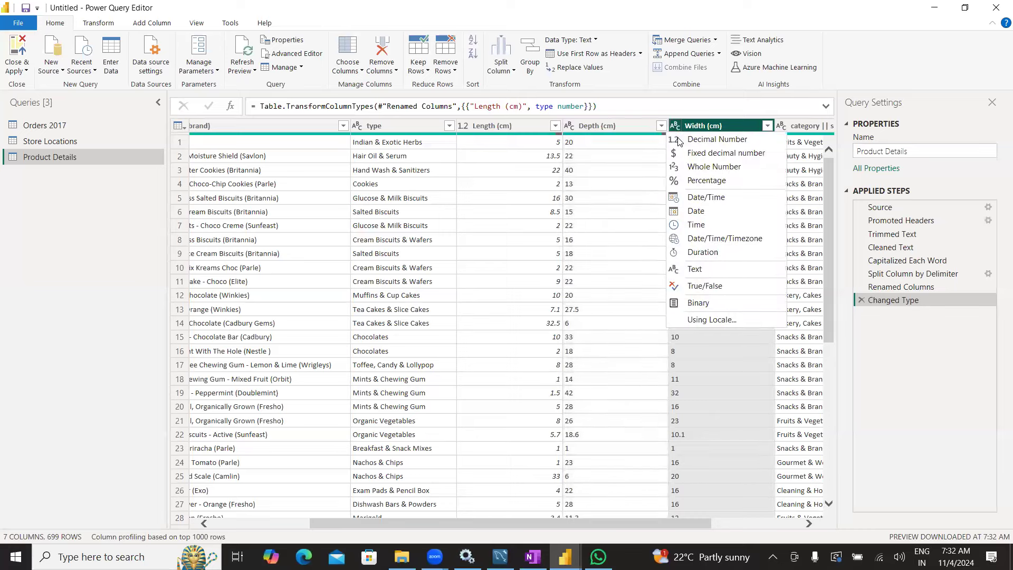
{"action": "left_click", "coordinate": [668, 141]}
{"action": "left_click", "coordinate": [570, 127]}
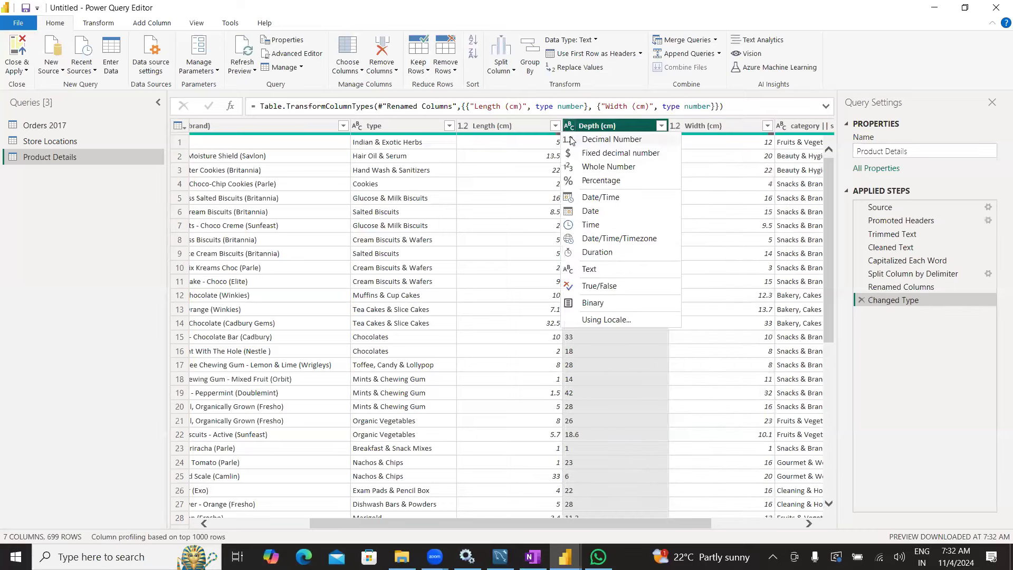
{"action": "left_click", "coordinate": [570, 141]}
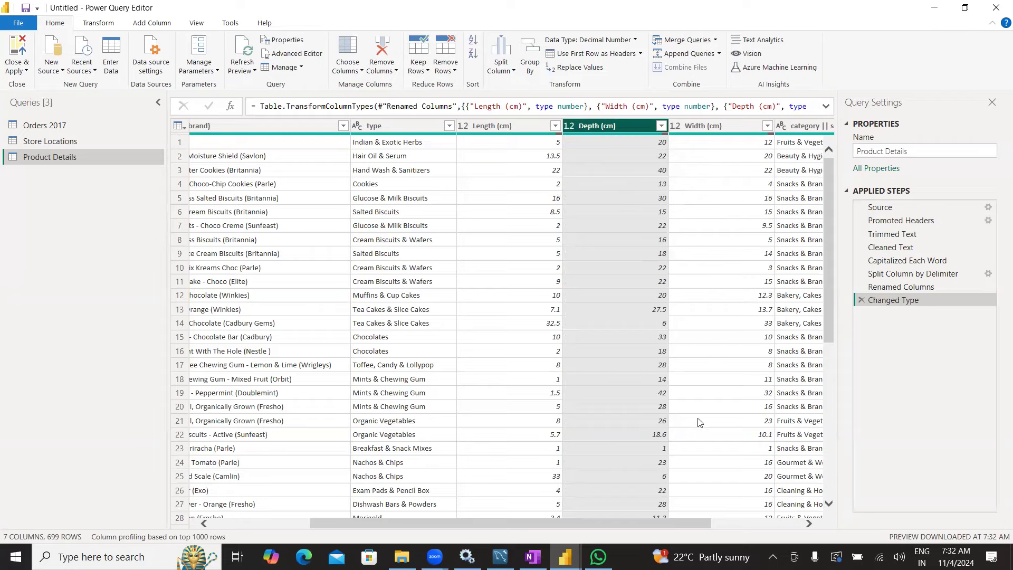
{"action": "left_click_drag", "start_coordinate": [655, 523], "coordinate": [800, 531]}
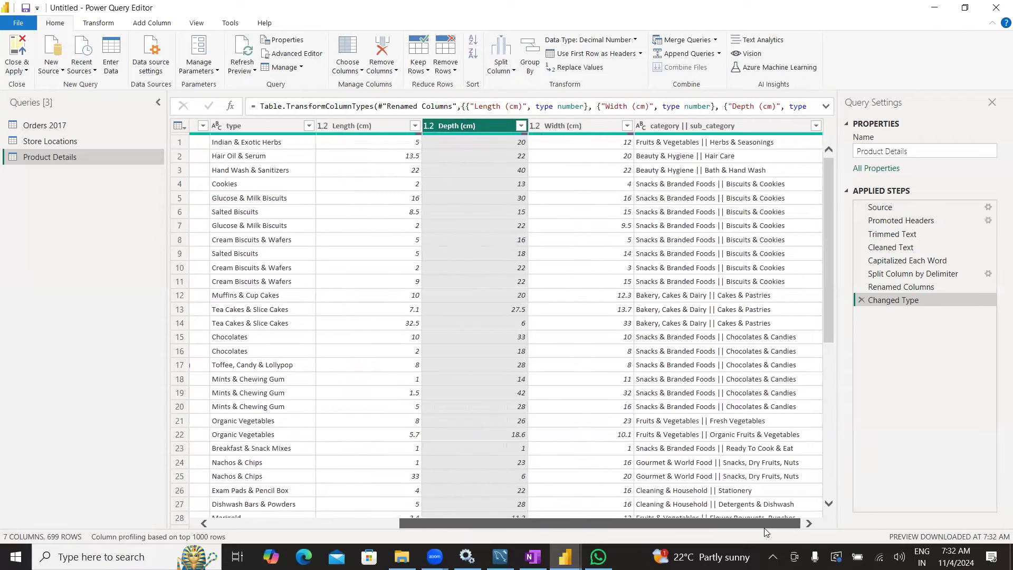
Split the category || sub_category column at each occurrence of the custom delimiter " || ", including the surrounding spaces.
{"action": "left_click", "coordinate": [718, 125]}
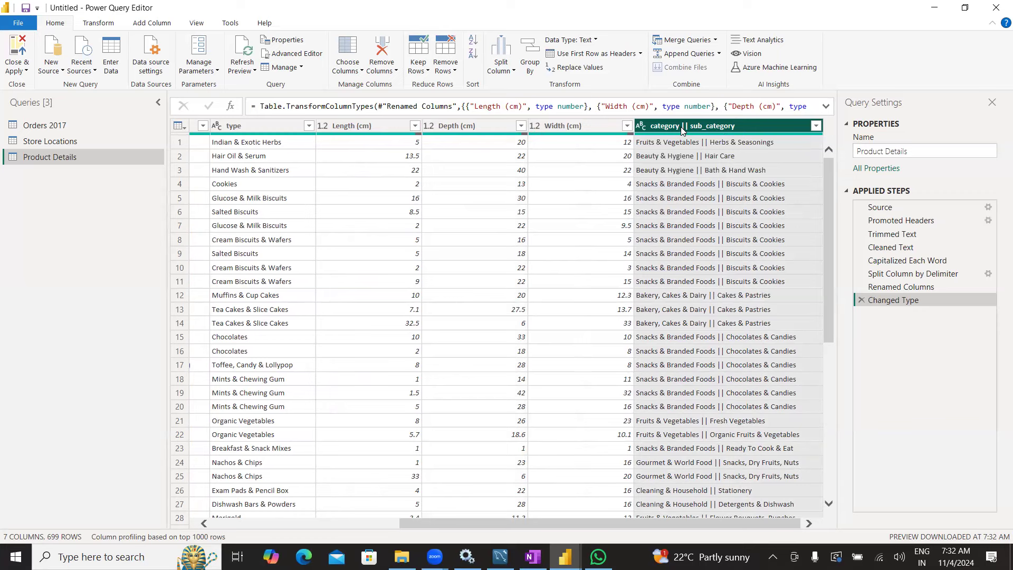
{"action": "left_click", "coordinate": [498, 70]}
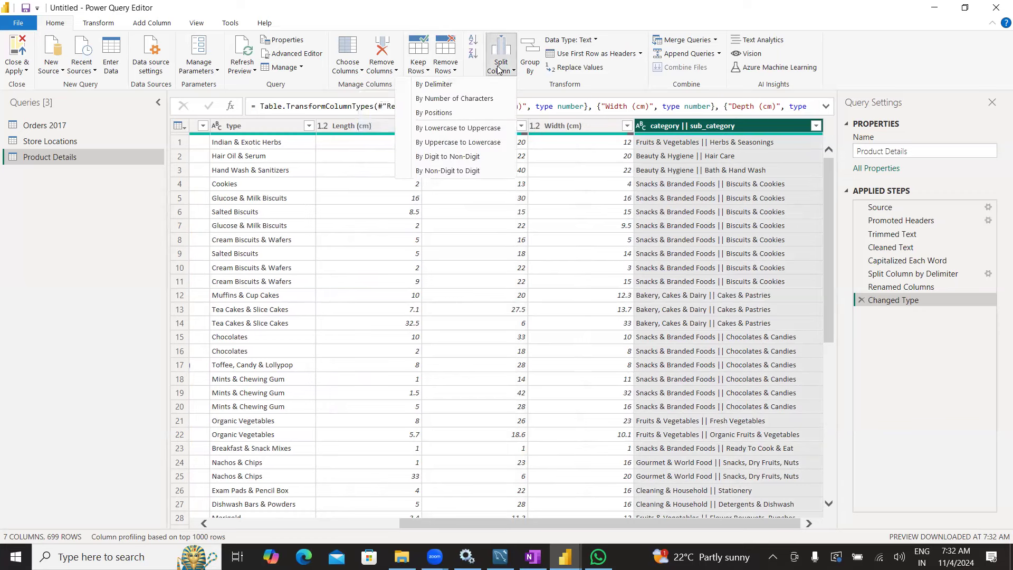
{"action": "left_click", "coordinate": [437, 86]}
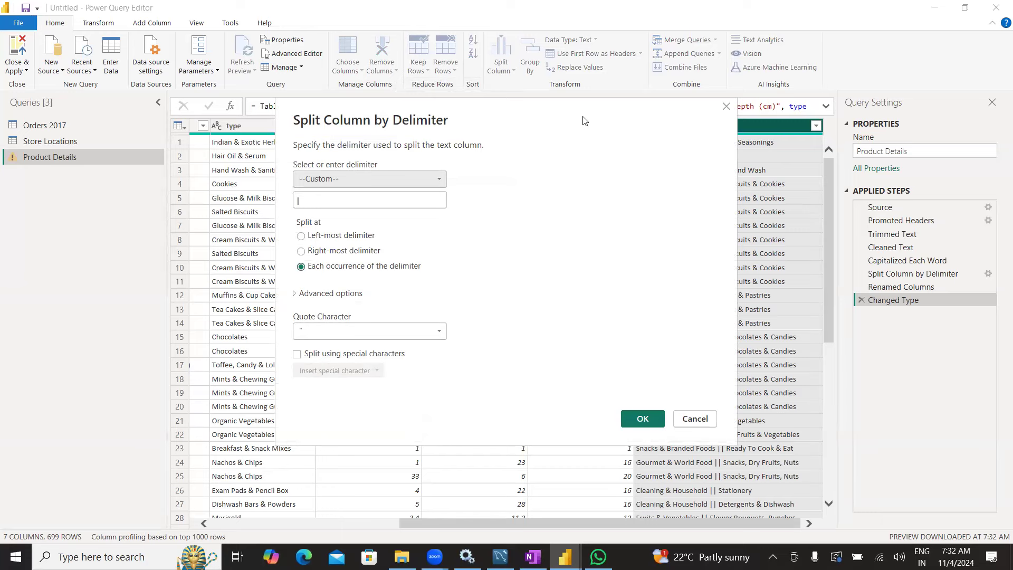
{"action": "left_click_drag", "start_coordinate": [585, 121], "coordinate": [516, 130]}
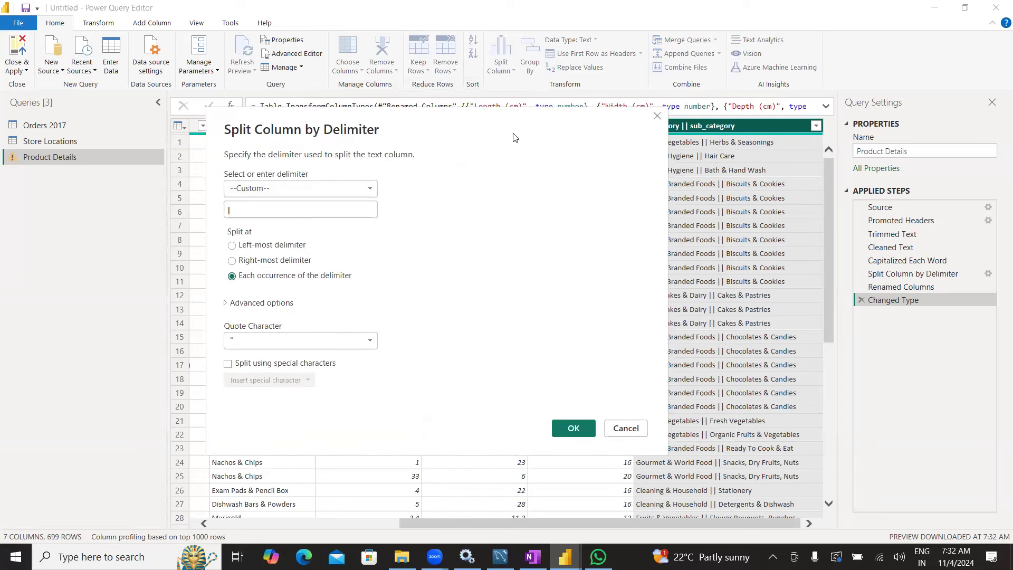
{"action": "left_click", "coordinate": [243, 206]}
{"action": "key", "text": "BackSpace"}
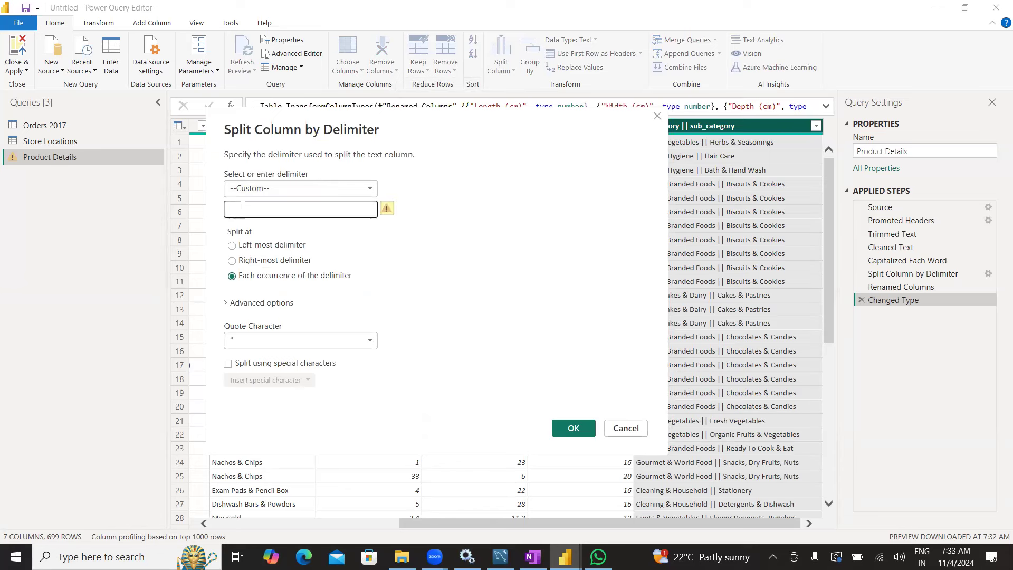
{"action": "type", "text": "||"}
{"action": "left_click", "coordinate": [574, 429]}
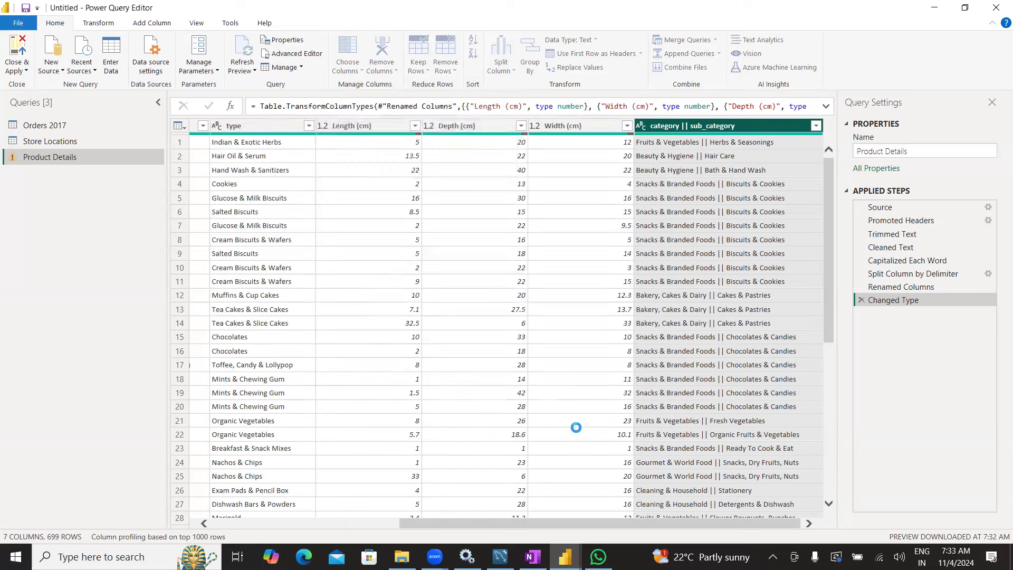
Rename the two columns split from category || sub_category, in order, as Category and Subcategory.
{"action": "left_click_drag", "start_coordinate": [672, 523], "coordinate": [770, 522]}
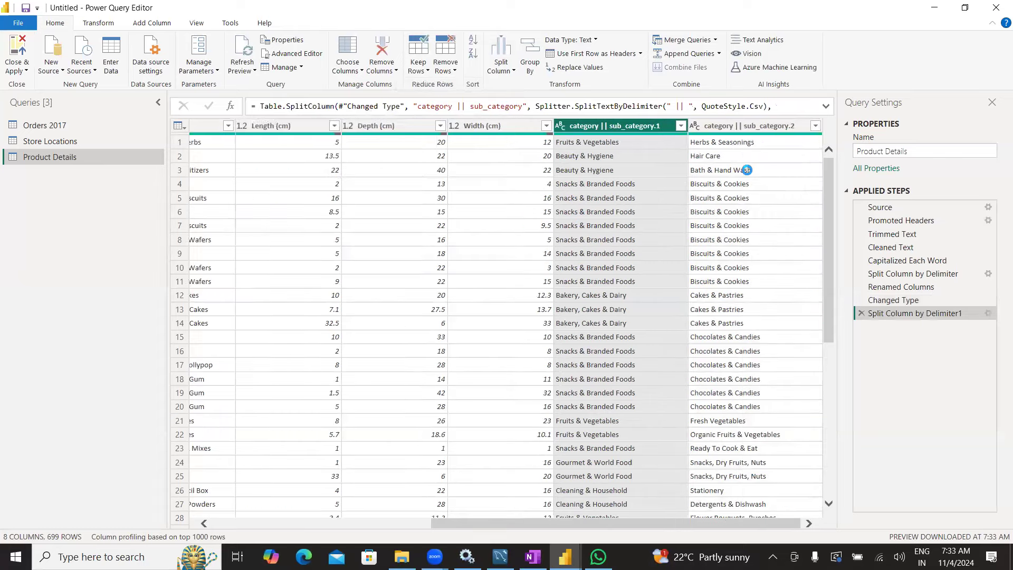
{"action": "double_click", "coordinate": [620, 126]}
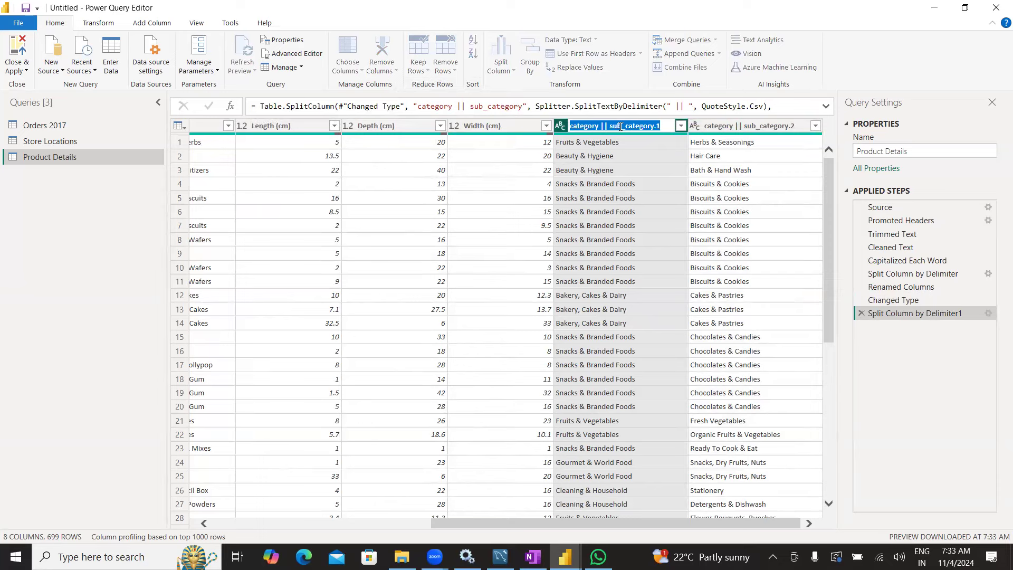
{"action": "type", "text": "Ca"}
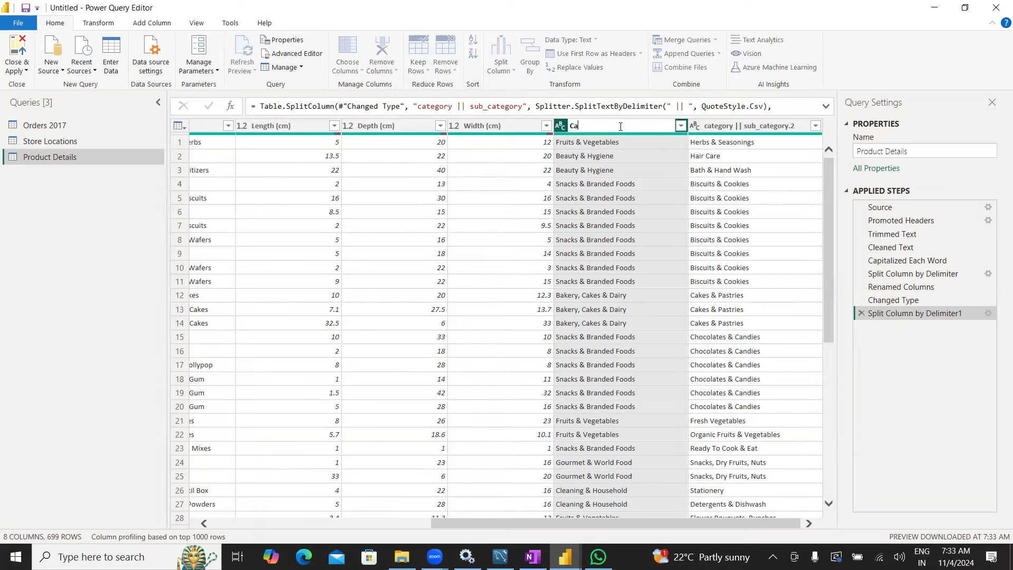
{"action": "type", "text": "tegory"}
{"action": "double_click", "coordinate": [747, 127]}
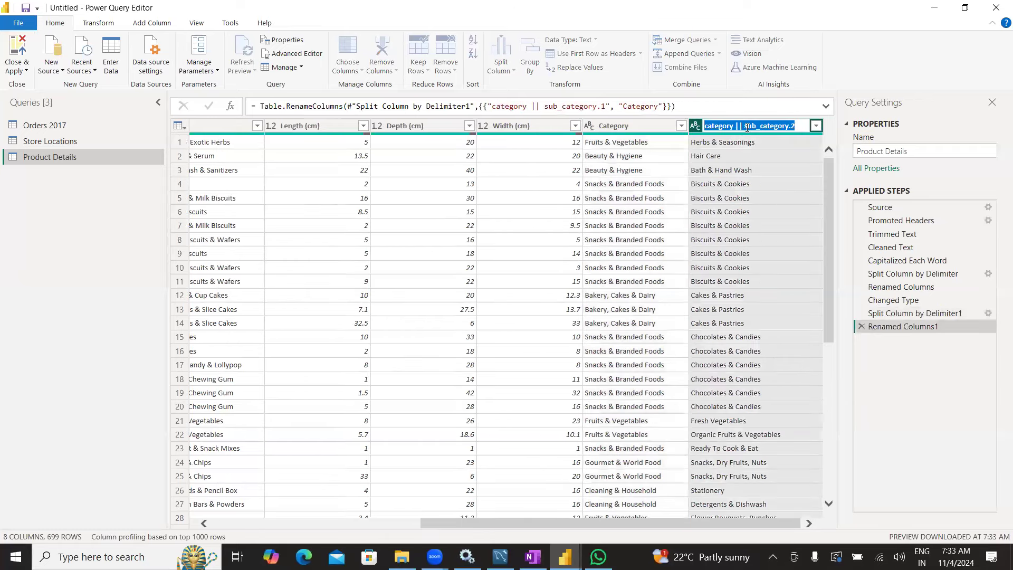
{"action": "type", "text": "Subcategor"}
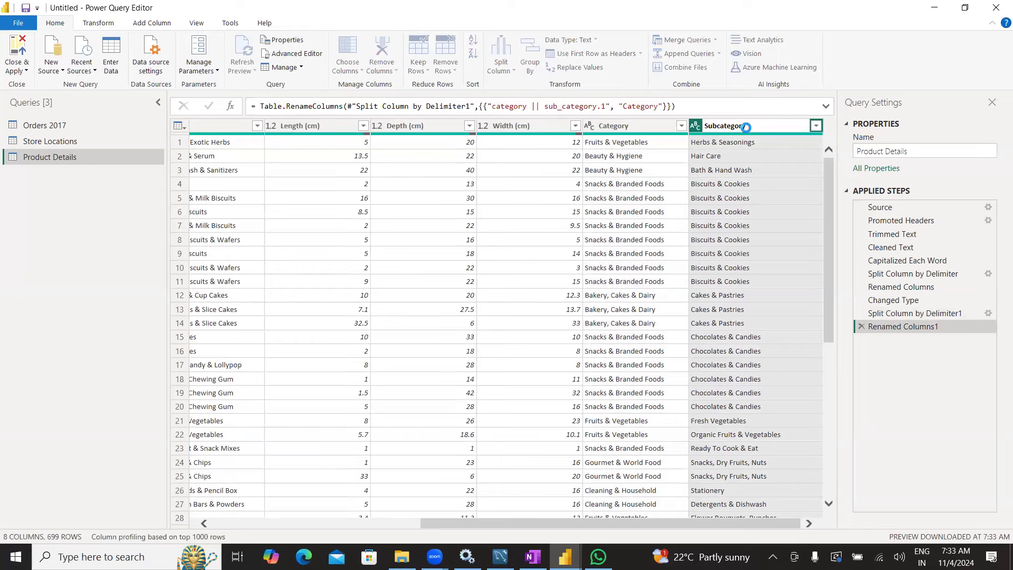
{"action": "type", "text": "y"}
{"action": "key", "text": "Return"}
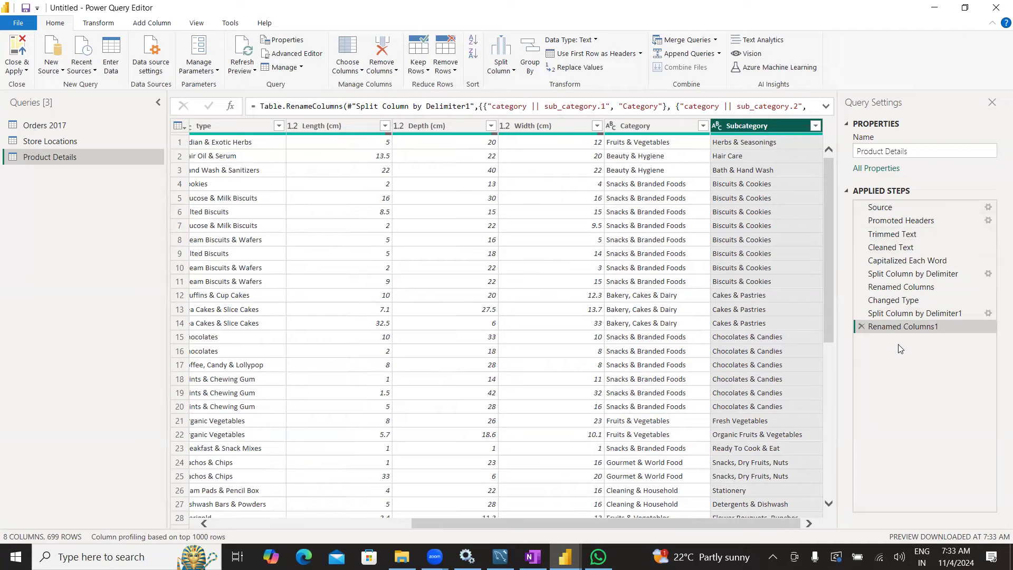
Review the cleaned columns across the Product Details table and check which statistics can be calculated for the Subcategory text column.
{"action": "left_click_drag", "start_coordinate": [758, 526], "coordinate": [486, 524]}
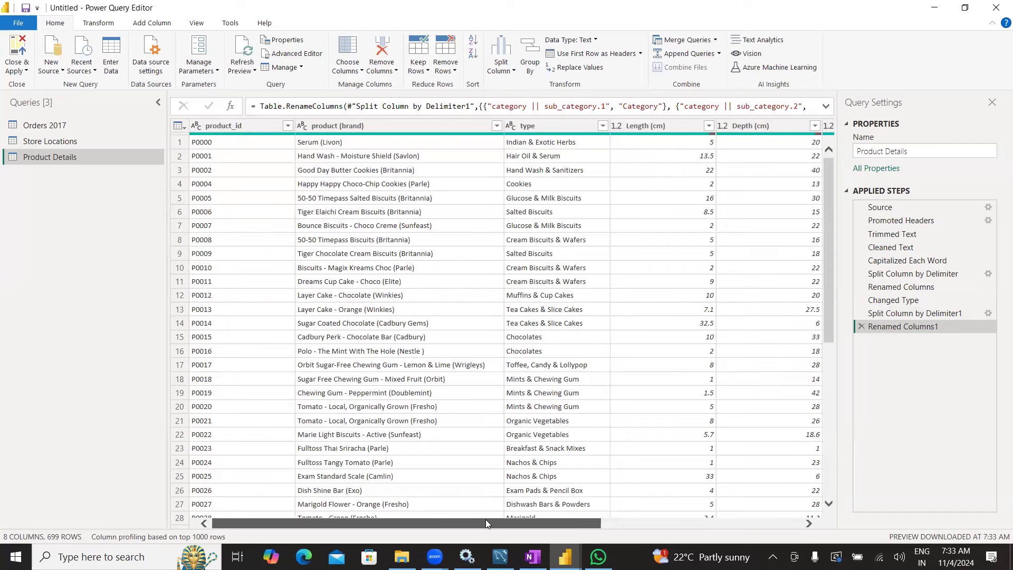
{"action": "left_click_drag", "start_coordinate": [486, 519], "coordinate": [792, 538]}
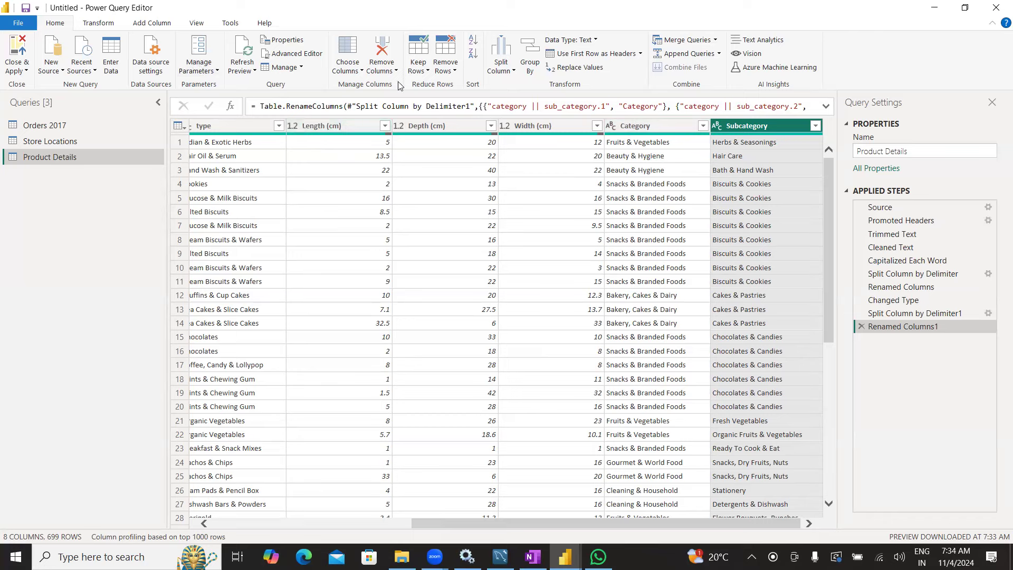
{"action": "left_click", "coordinate": [99, 23]}
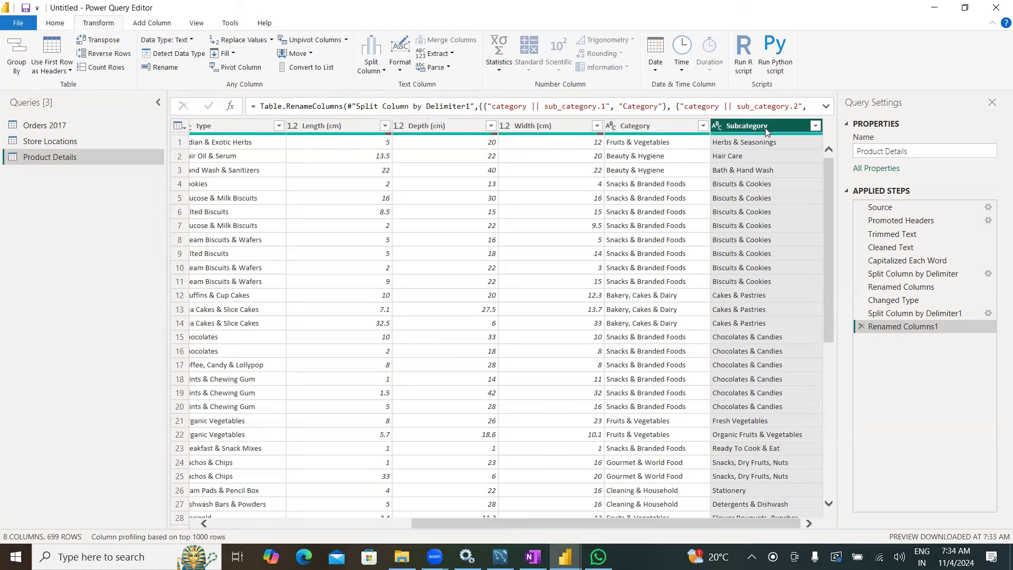
{"action": "left_click", "coordinate": [505, 67]}
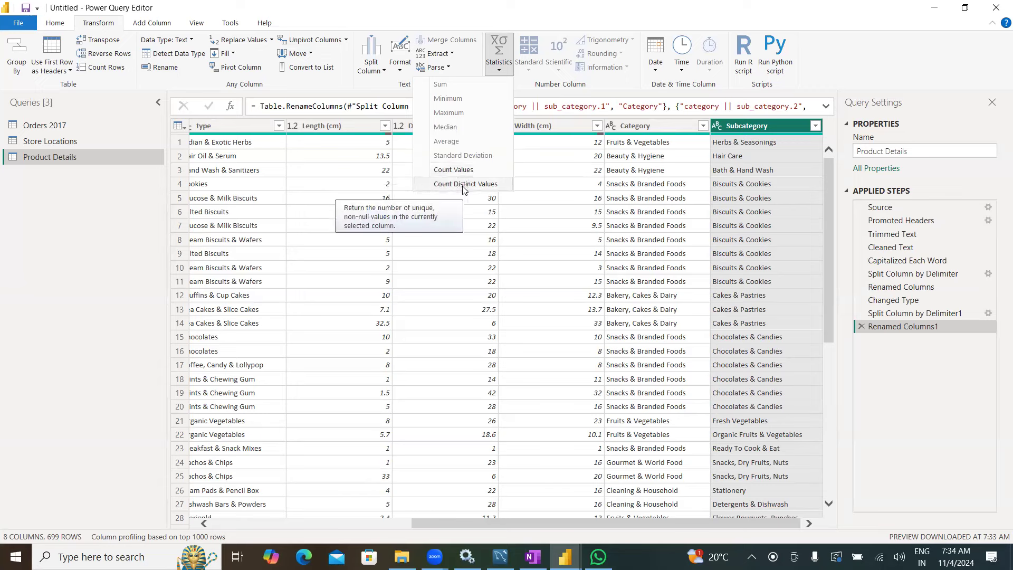
{"action": "left_click", "coordinate": [905, 63]}
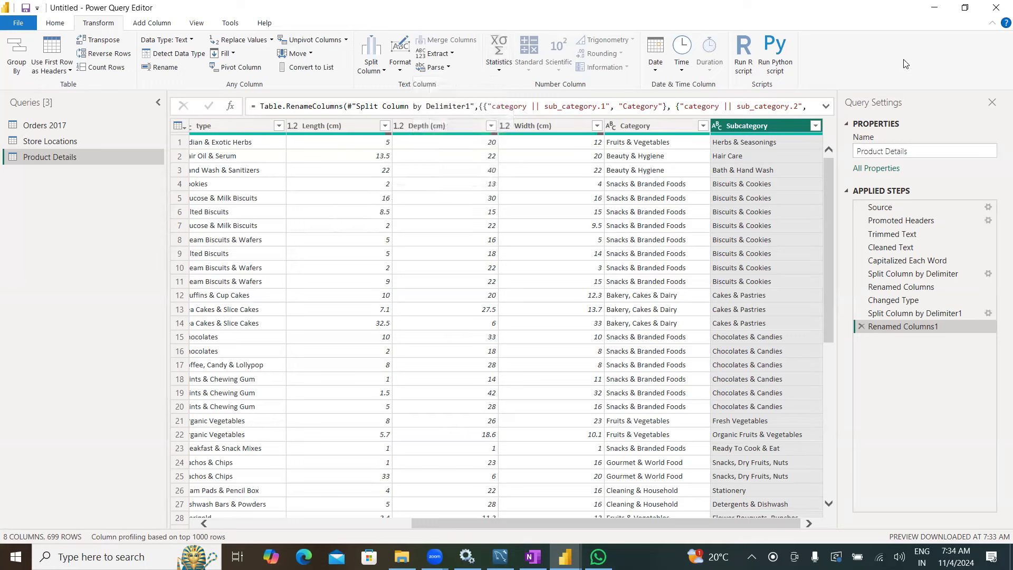
Calculate the sum of the Length (cm) column, inspect the result, and remove that calculation from the applied steps.
{"action": "left_click", "coordinate": [333, 127]}
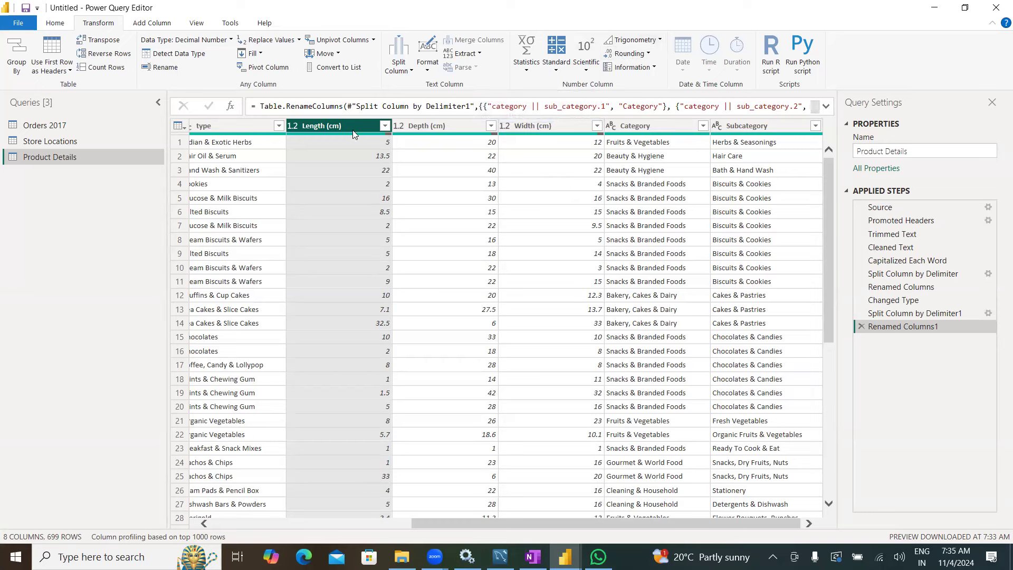
{"action": "left_click", "coordinate": [532, 68]}
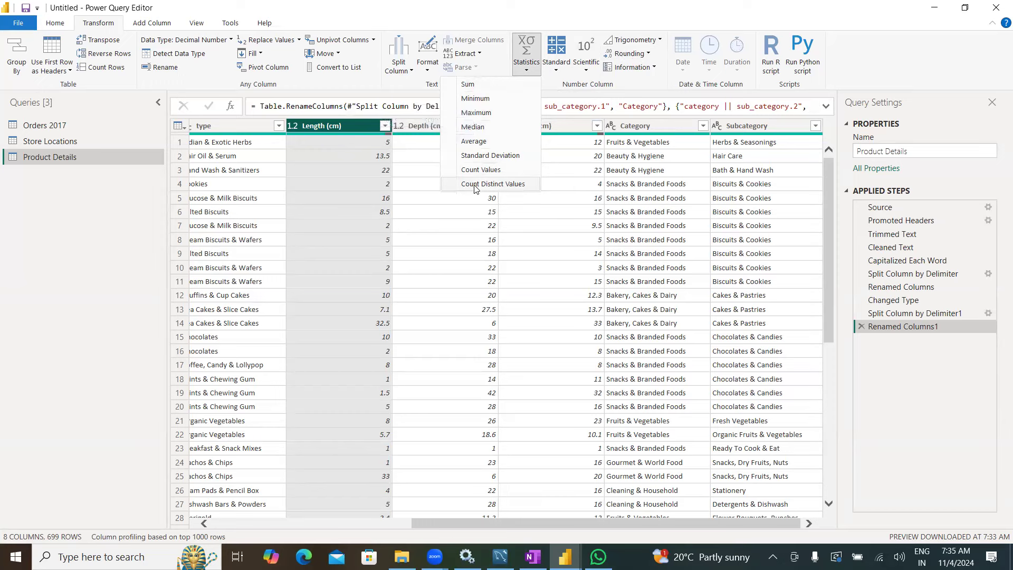
{"action": "left_click", "coordinate": [470, 84]}
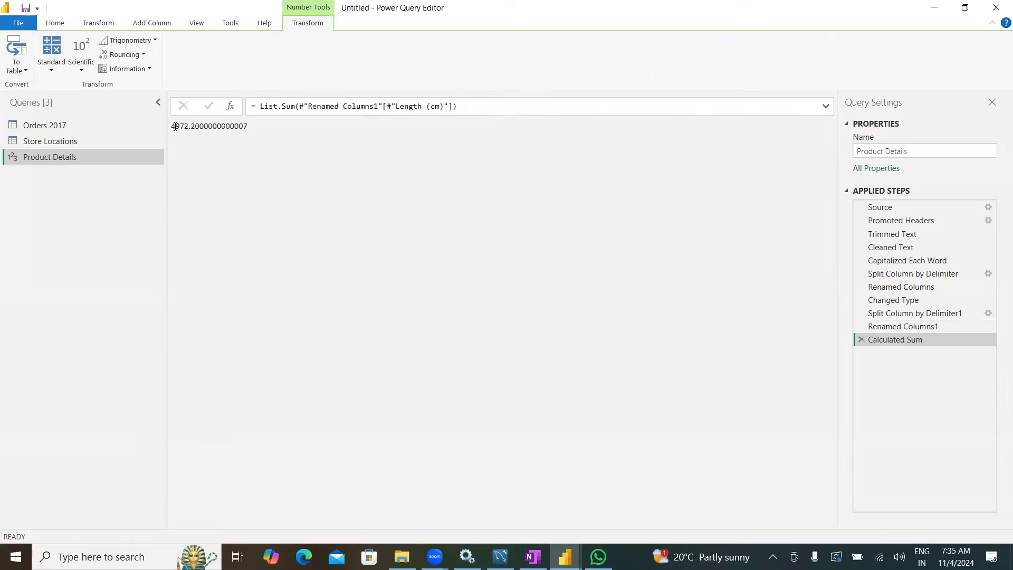
{"action": "left_click_drag", "start_coordinate": [174, 126], "coordinate": [235, 125]}
{"action": "left_click", "coordinate": [861, 341]}
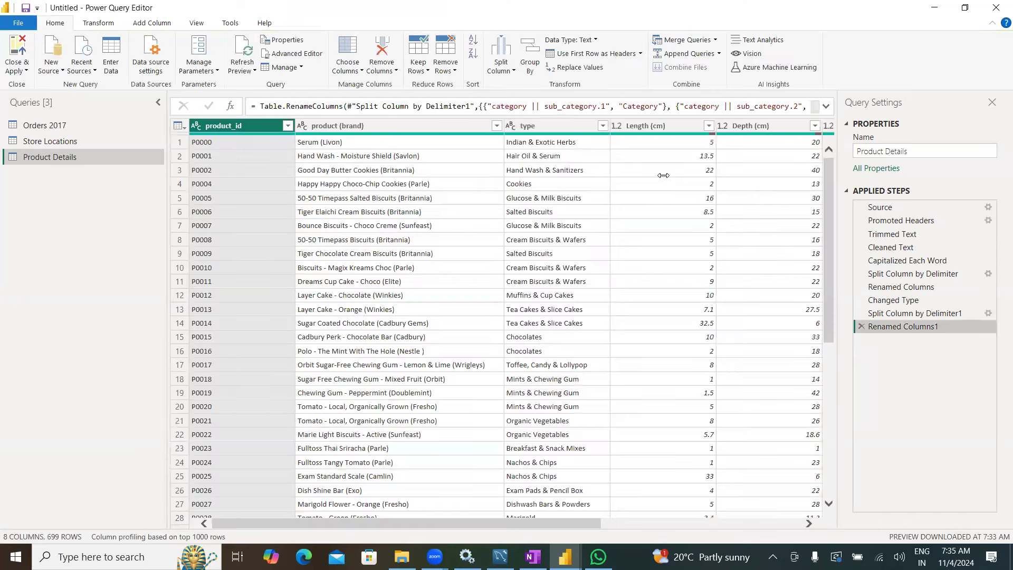
Show the statistics calculations available for the Length (cm) column.
{"action": "left_click", "coordinate": [640, 125]}
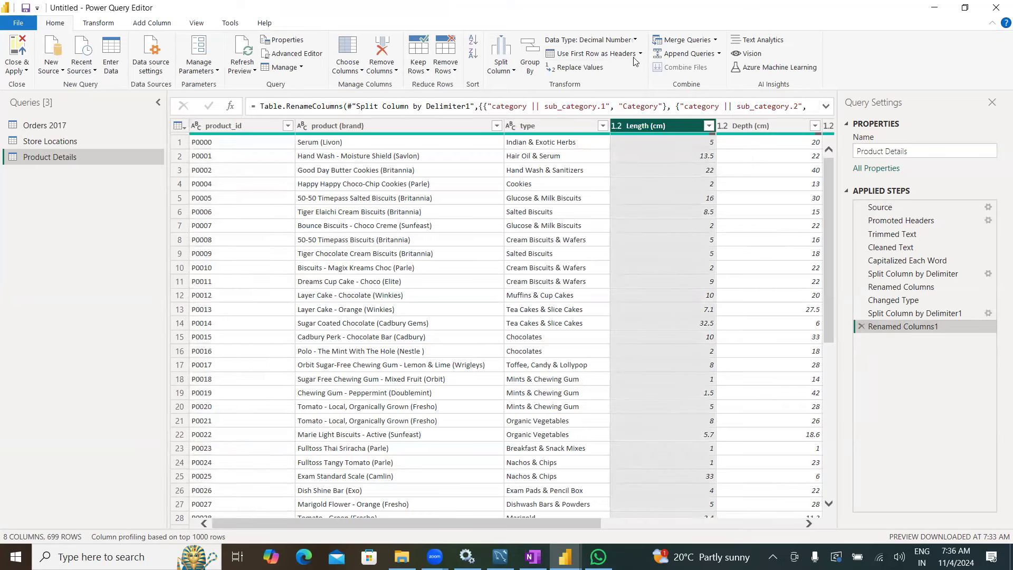
{"action": "left_click", "coordinate": [105, 27]}
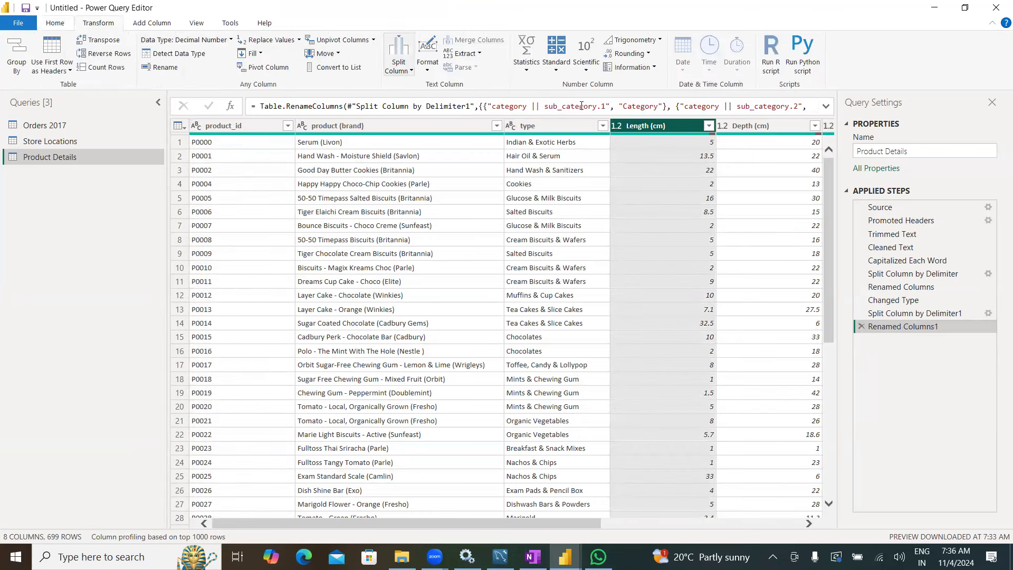
{"action": "left_click", "coordinate": [528, 71]}
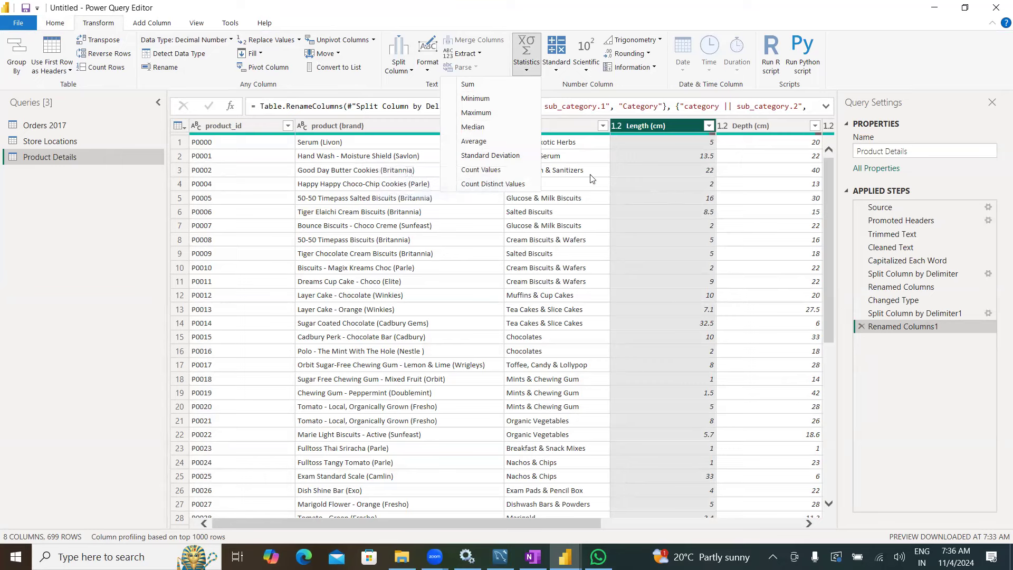
Calculate the average of the Length (cm) column and remove that calculation from the applied steps.
{"action": "left_click", "coordinate": [466, 144]}
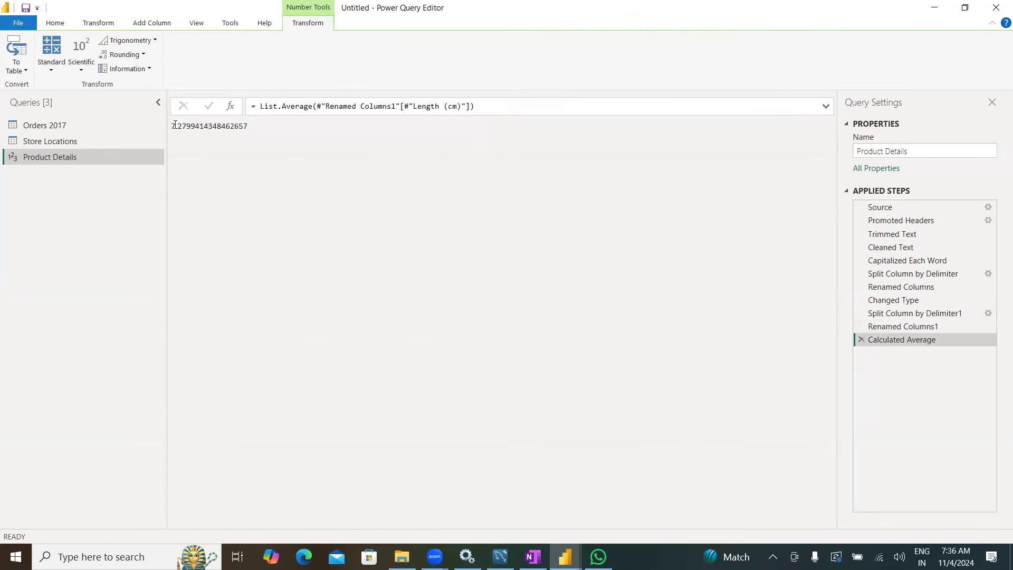
{"action": "left_click_drag", "start_coordinate": [175, 127], "coordinate": [278, 126]}
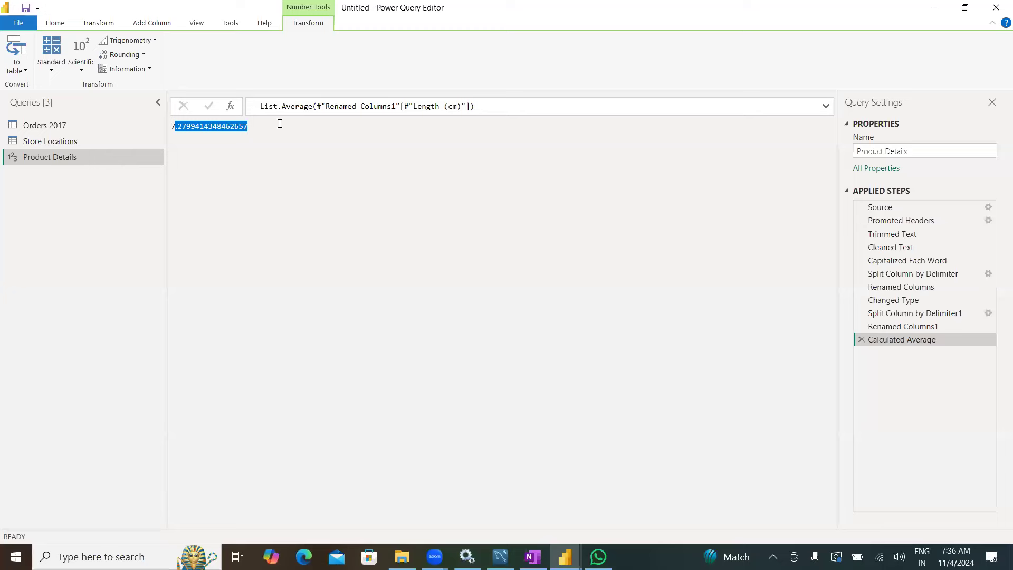
{"action": "left_click", "coordinate": [862, 339]}
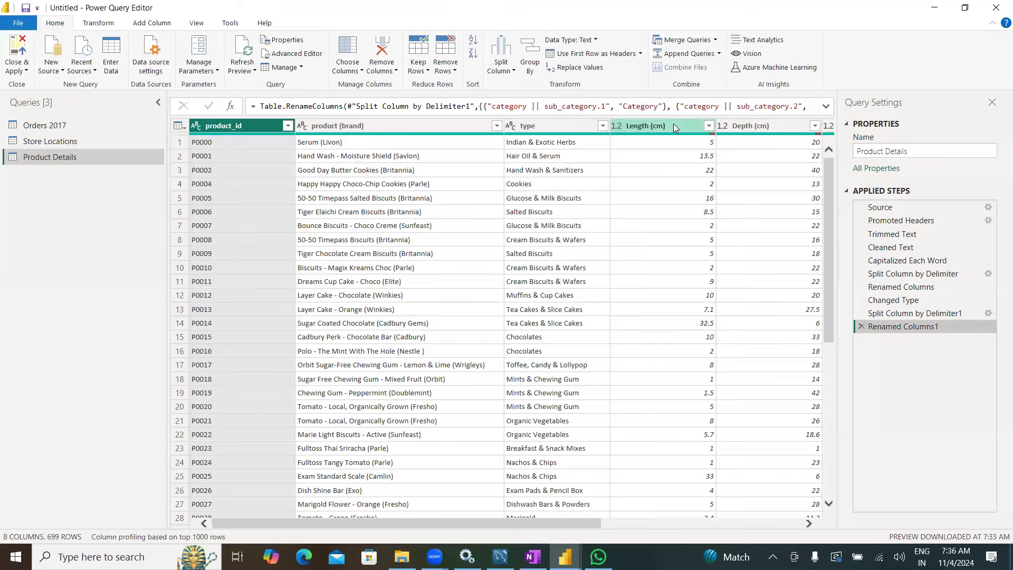
Multiply the Length (cm) column's values by 0.01 and remove that multiplication from the applied steps.
{"action": "left_click_drag", "start_coordinate": [558, 520], "coordinate": [664, 519]}
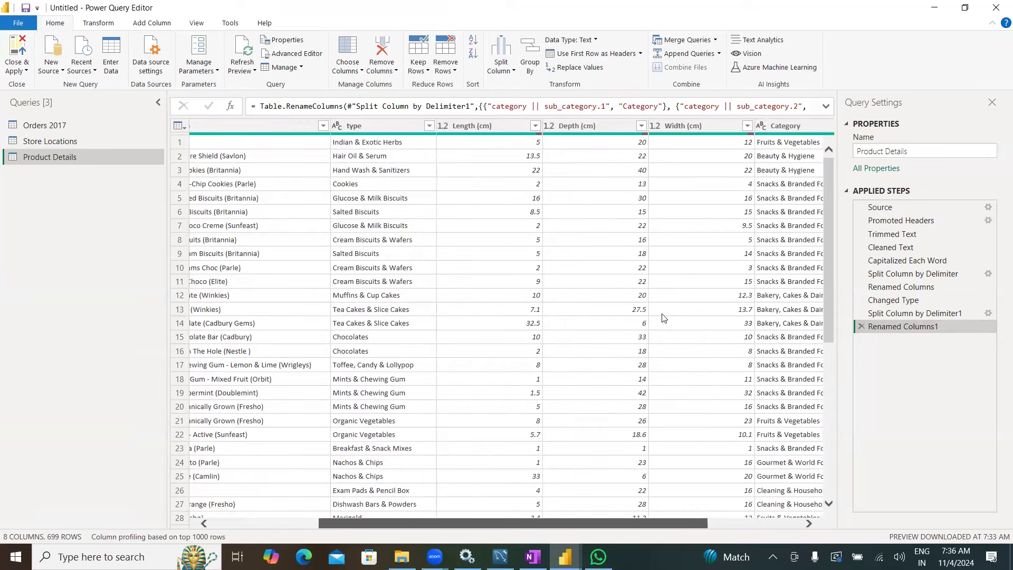
{"action": "left_click", "coordinate": [98, 23]}
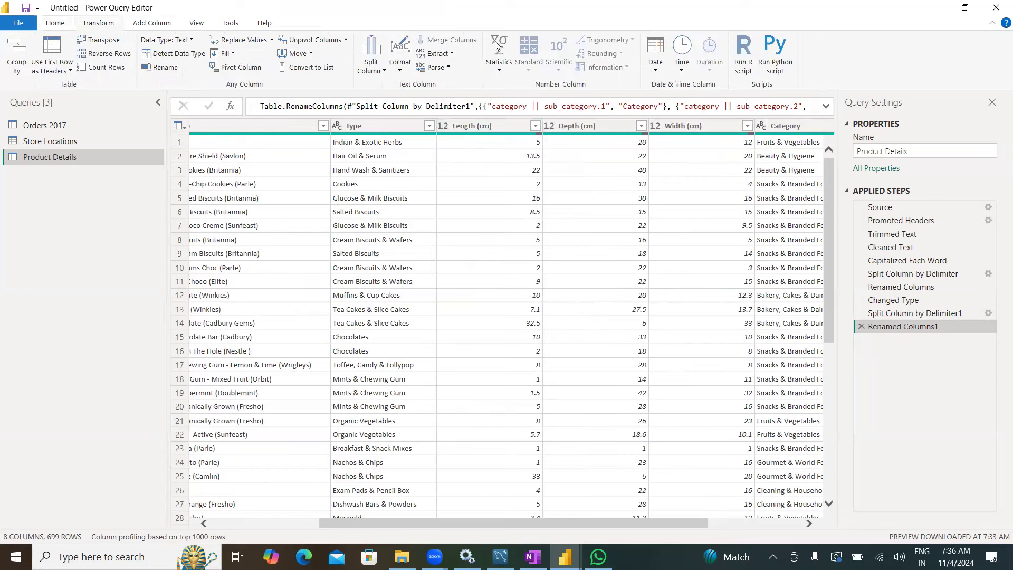
{"action": "left_click", "coordinate": [501, 125]}
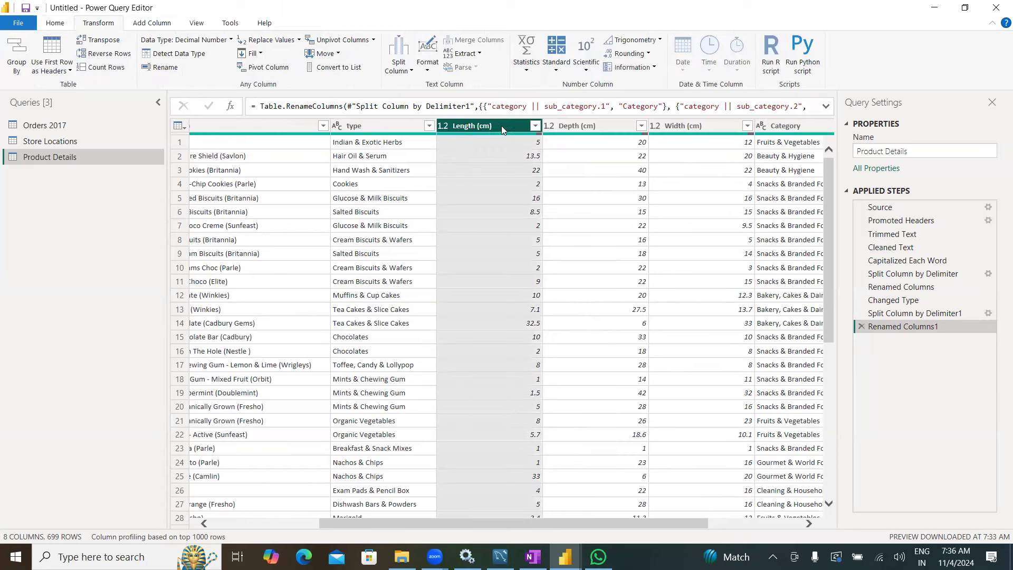
{"action": "left_click", "coordinate": [527, 58]}
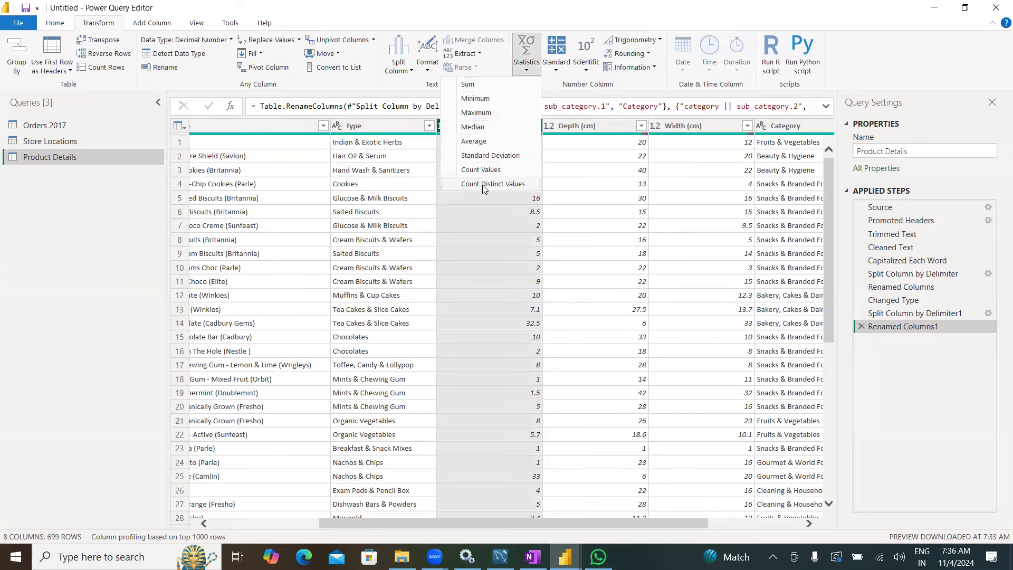
{"action": "left_click", "coordinate": [557, 59]}
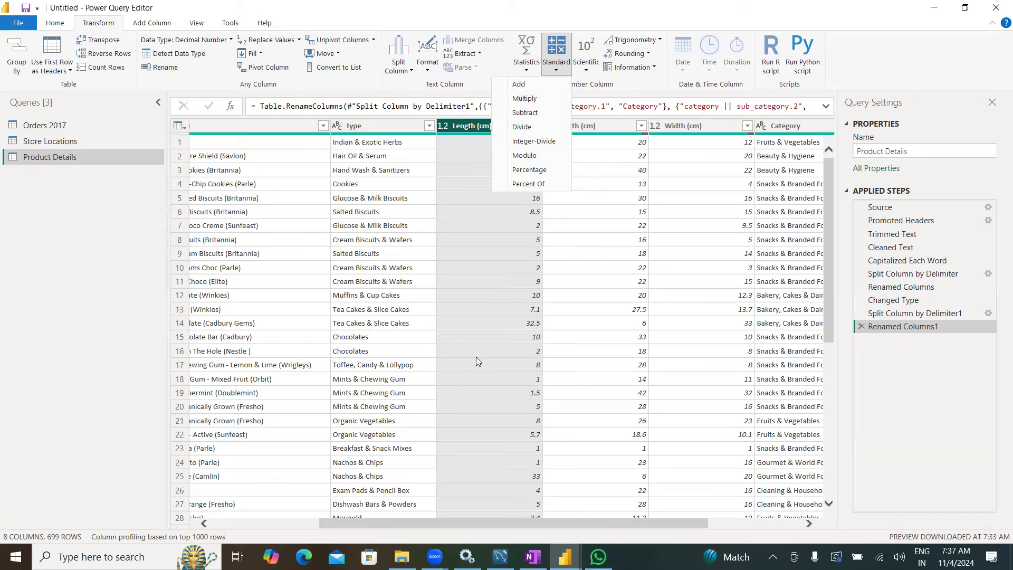
{"action": "left_click", "coordinate": [525, 99]}
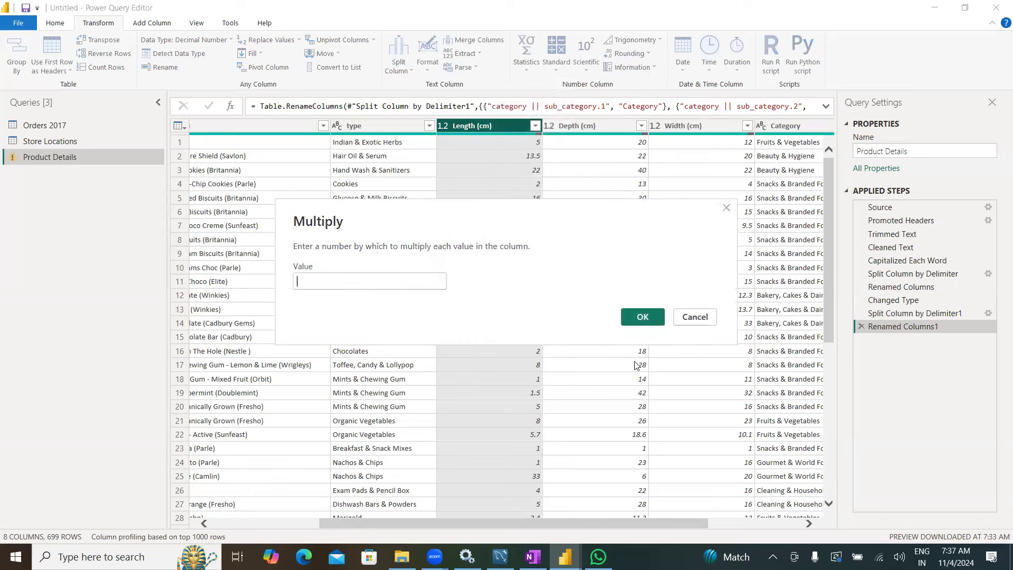
{"action": "type", "text": "0.01"}
{"action": "left_click", "coordinate": [644, 317]}
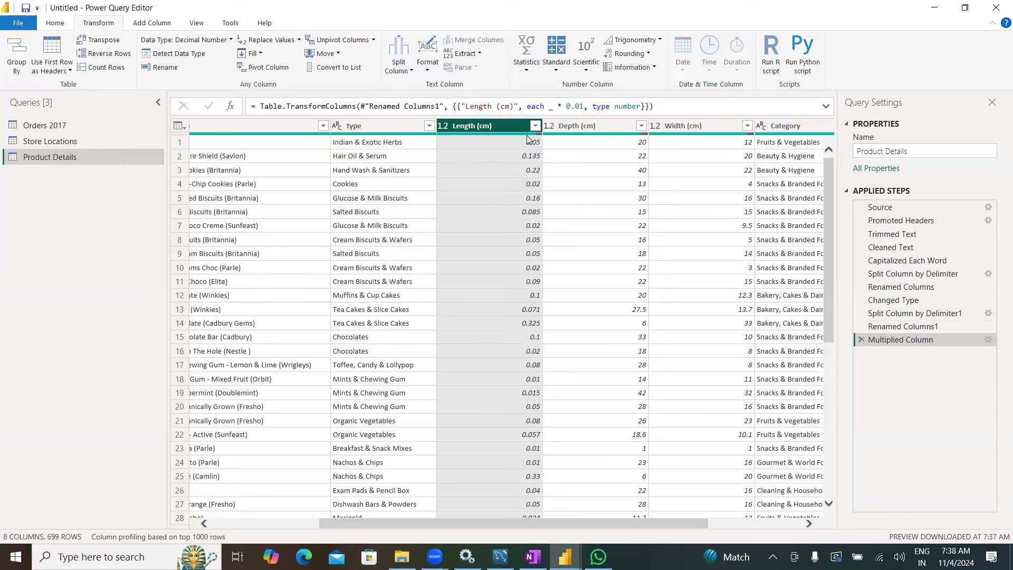
{"action": "left_click", "coordinate": [861, 340]}
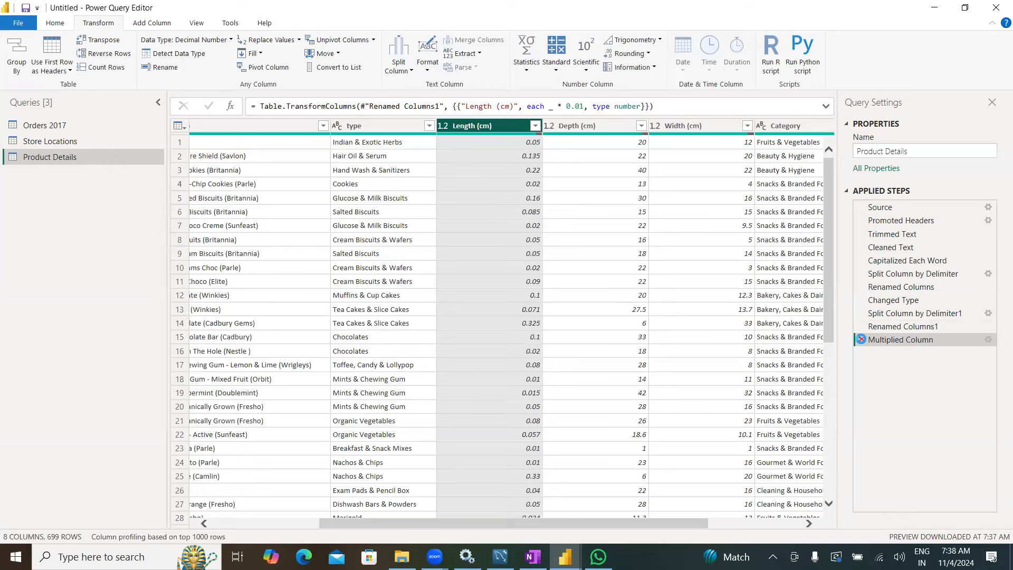
{"action": "left_click", "coordinate": [556, 66]}
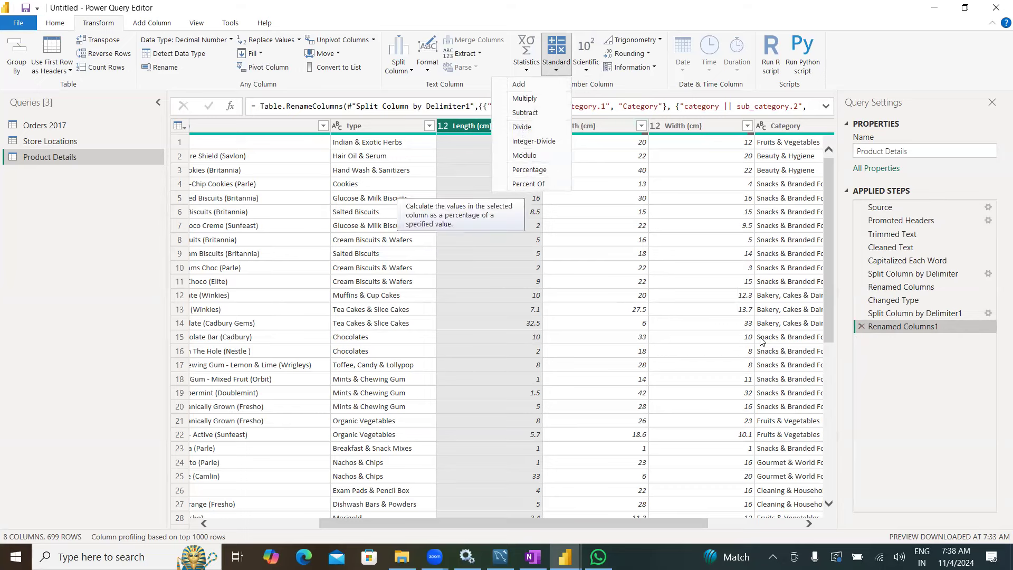
{"action": "left_click", "coordinate": [872, 405]}
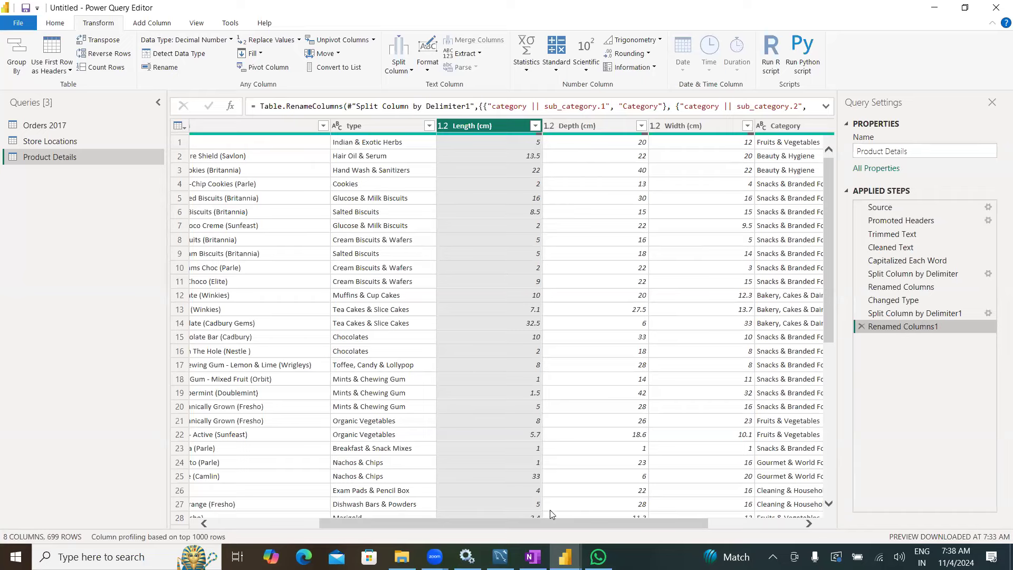
{"action": "left_click_drag", "start_coordinate": [551, 520], "coordinate": [357, 520]}
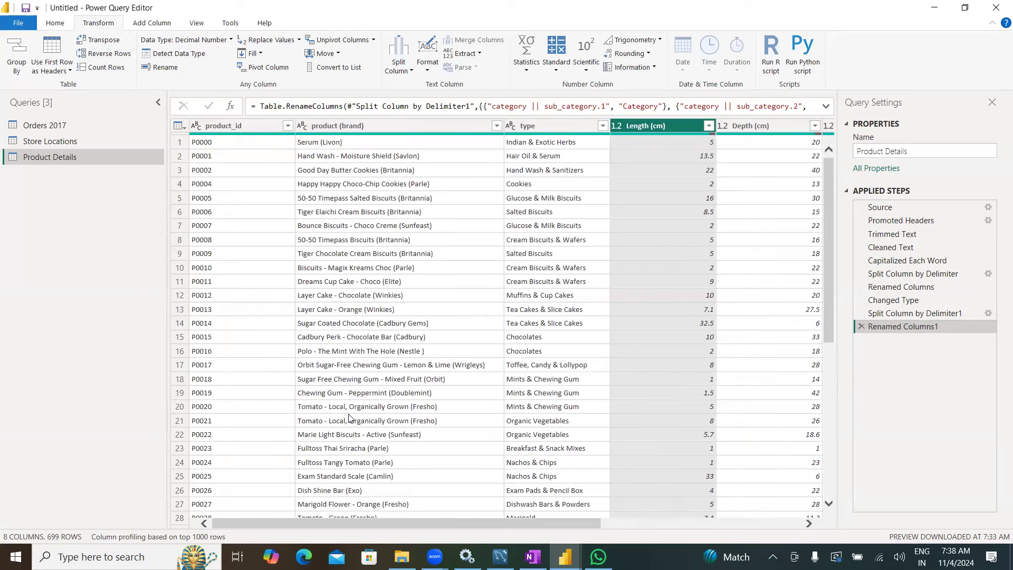
Open the Orders 2017 query and refresh its data preview.
{"action": "left_click", "coordinate": [47, 127]}
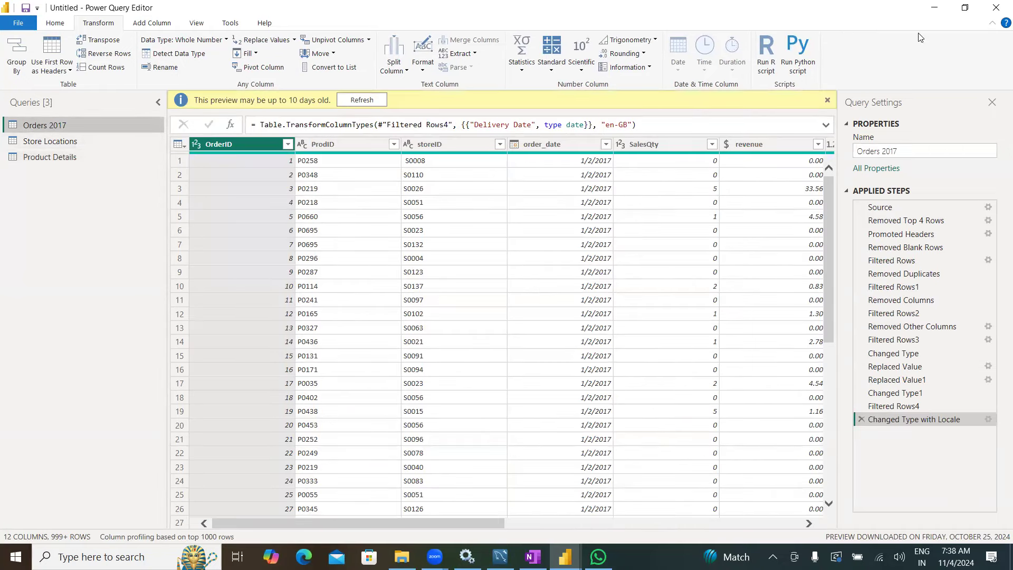
{"action": "left_click", "coordinate": [369, 100]}
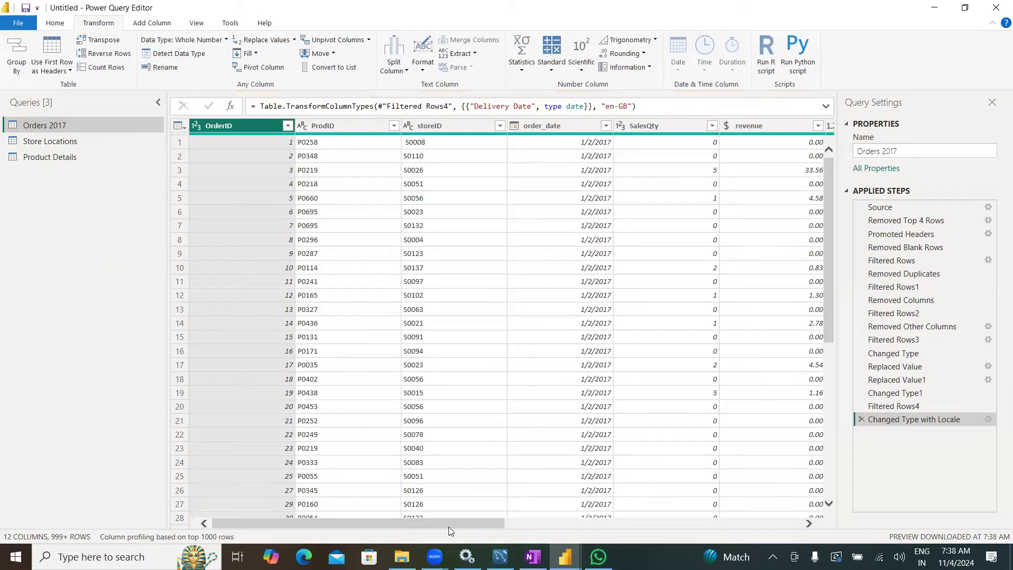
{"action": "left_click_drag", "start_coordinate": [449, 526], "coordinate": [772, 530]}
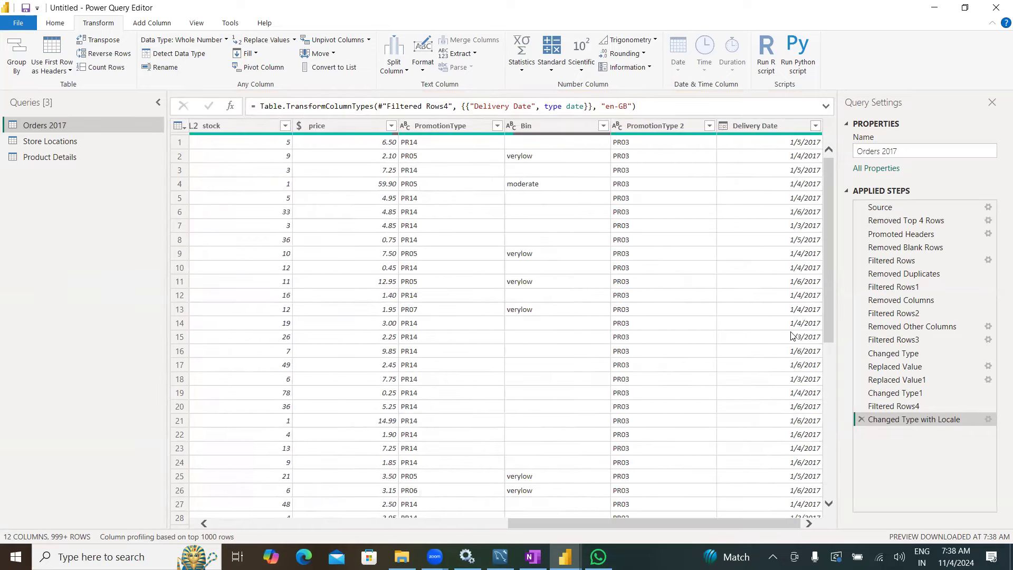
{"action": "left_click", "coordinate": [452, 129]}
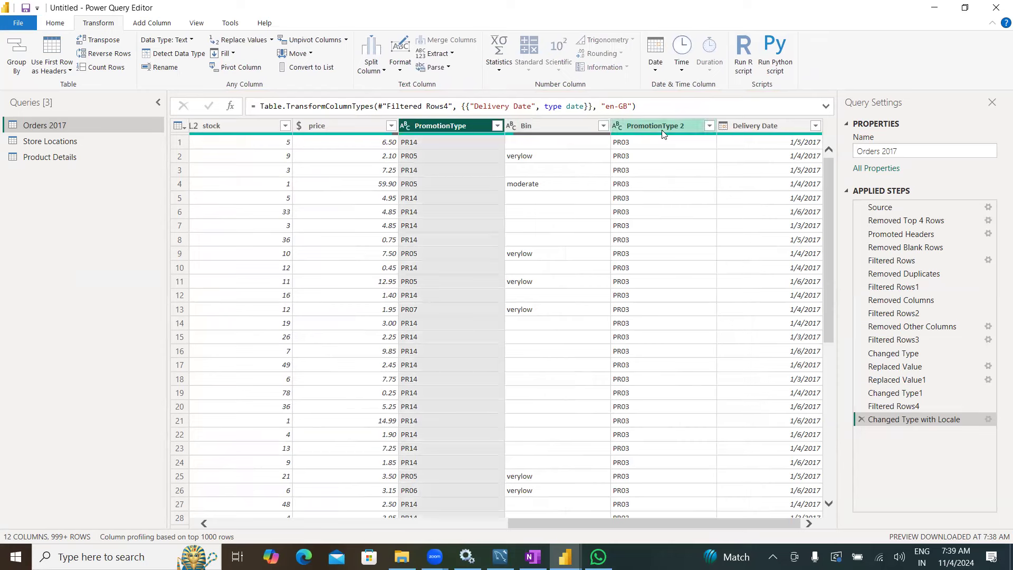
{"action": "left_click", "coordinate": [661, 130]}
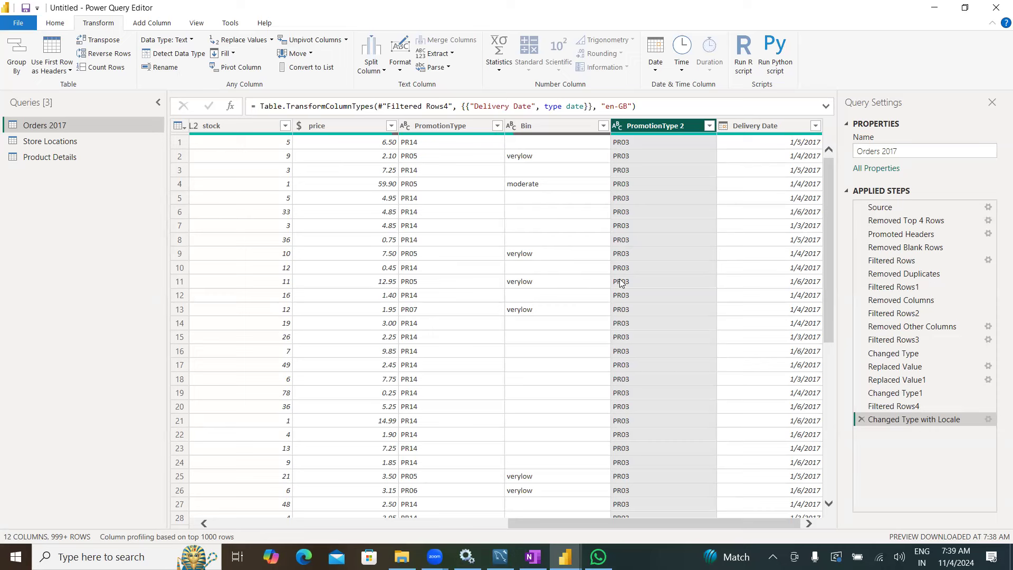
{"action": "left_click", "coordinate": [464, 129]}
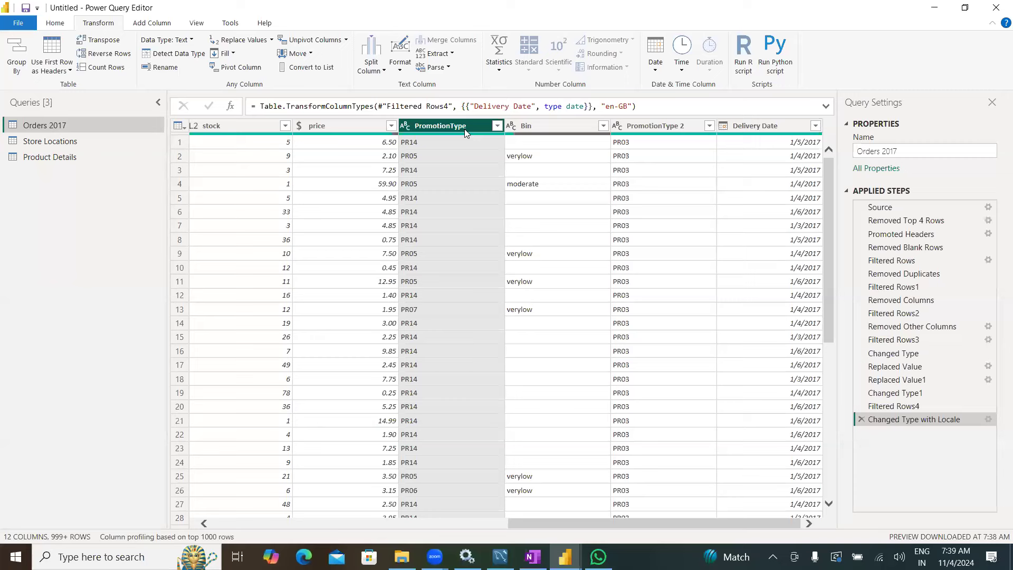
{"action": "left_click", "coordinate": [641, 127]}
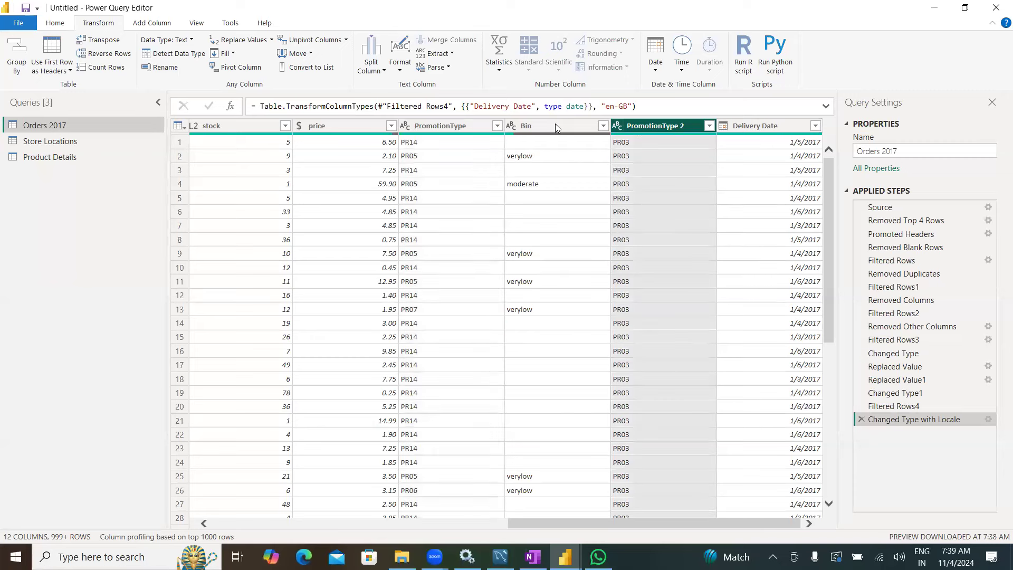
Set up a merge of the PromotionType and PromotionType 2 columns, naming the new column PromoType 1-2.
{"action": "left_click", "coordinate": [465, 126]}
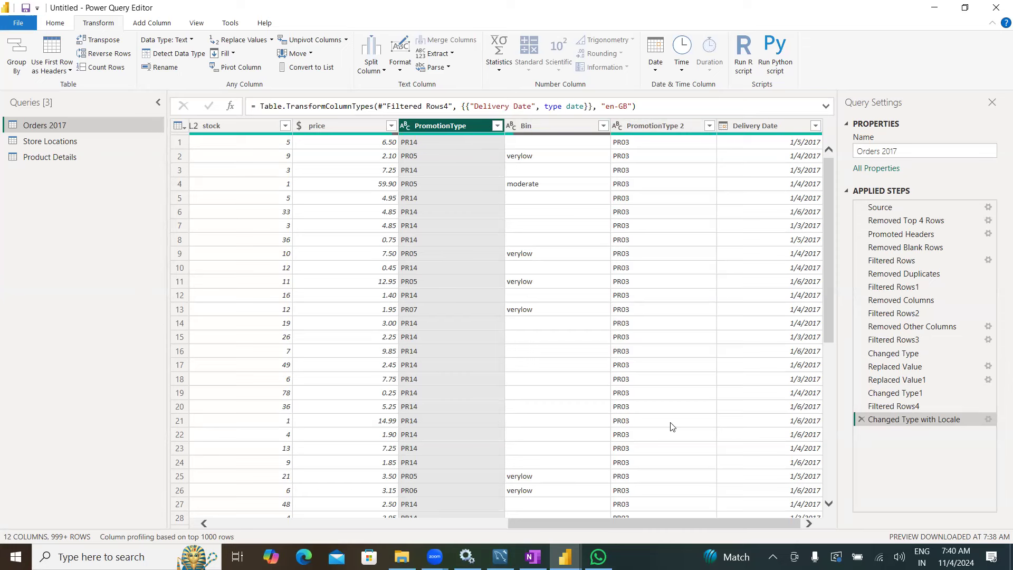
{"action": "left_click", "coordinate": [56, 25]}
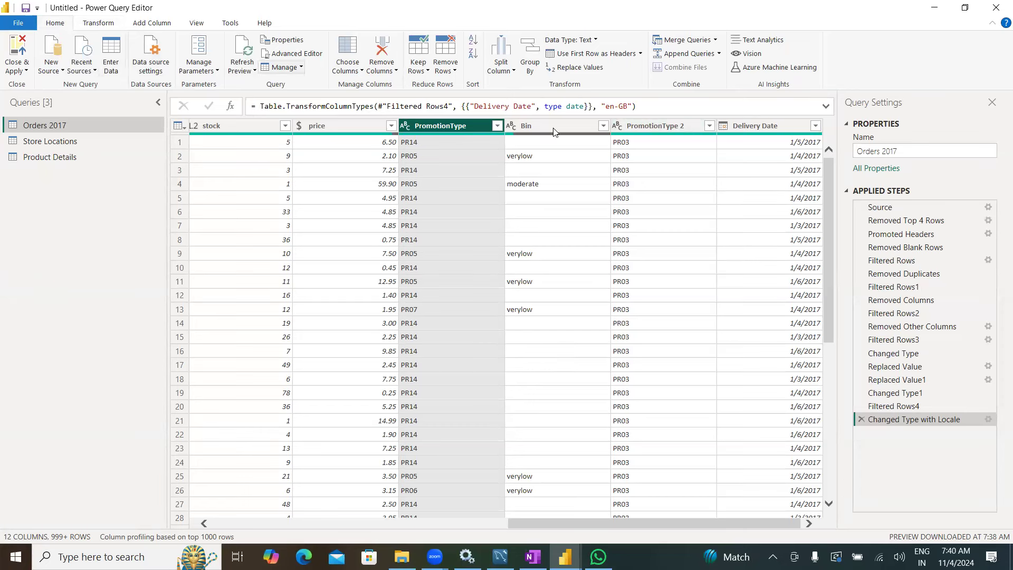
{"action": "left_click", "coordinate": [650, 126], "text": "ctrl"}
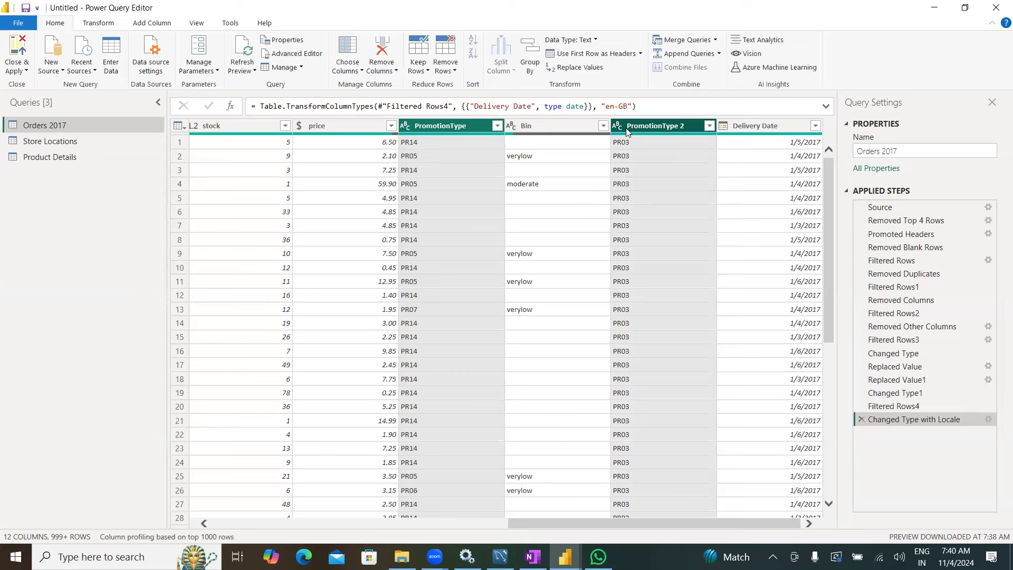
{"action": "right_click", "coordinate": [628, 132]}
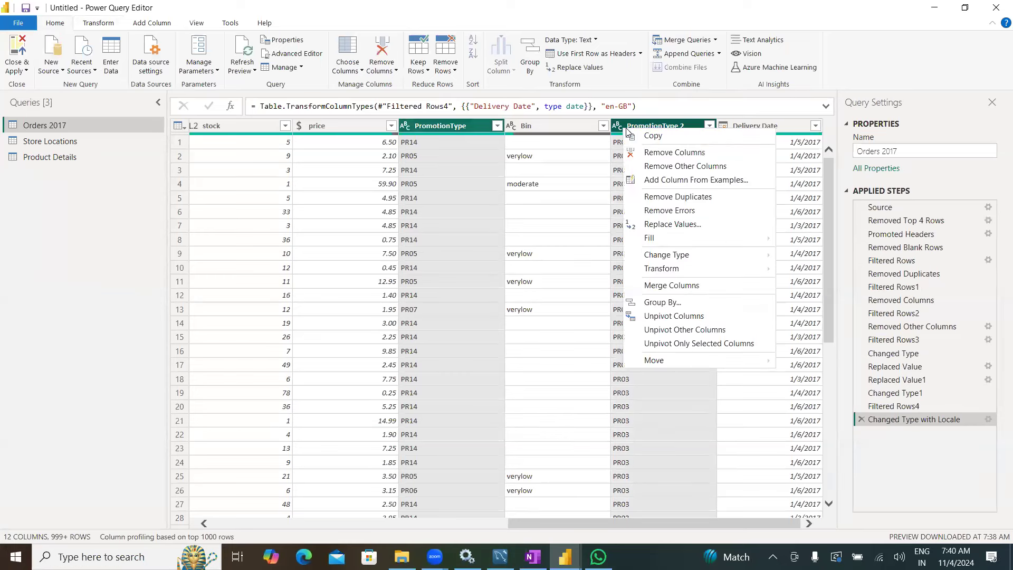
{"action": "mouse_move", "coordinate": [680, 270]}
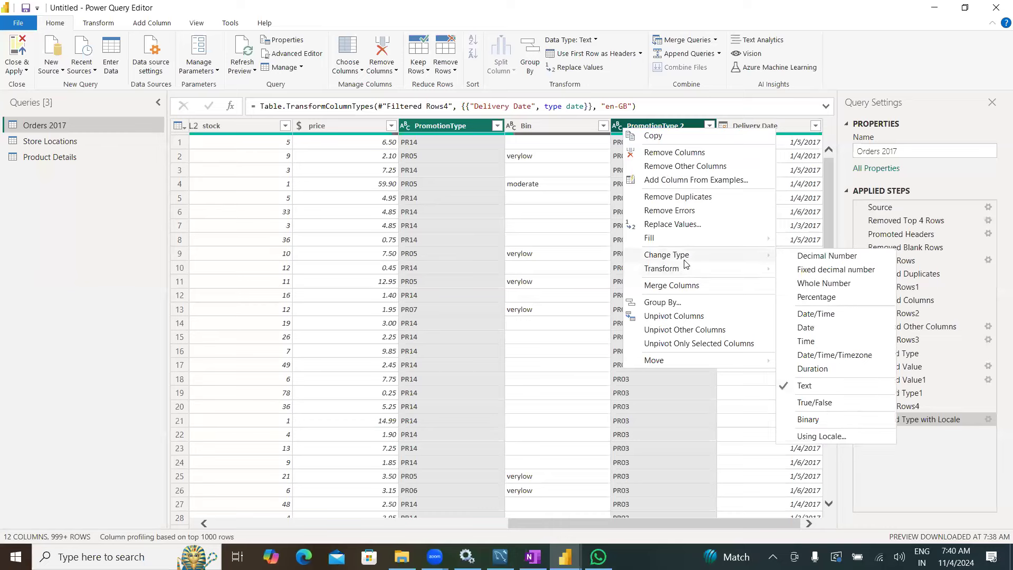
{"action": "left_click", "coordinate": [683, 291]}
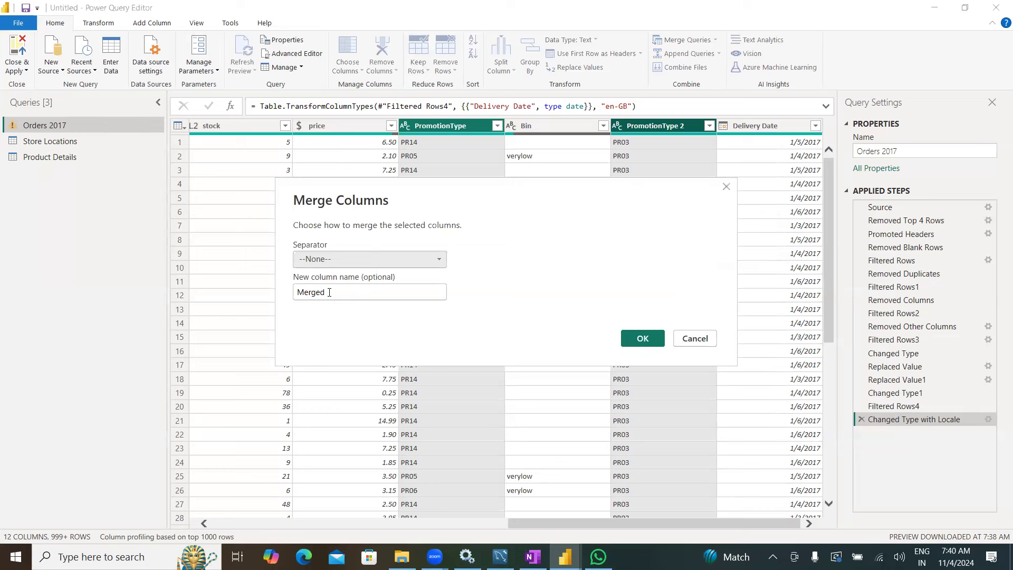
{"action": "left_click_drag", "start_coordinate": [330, 294], "coordinate": [280, 287]}
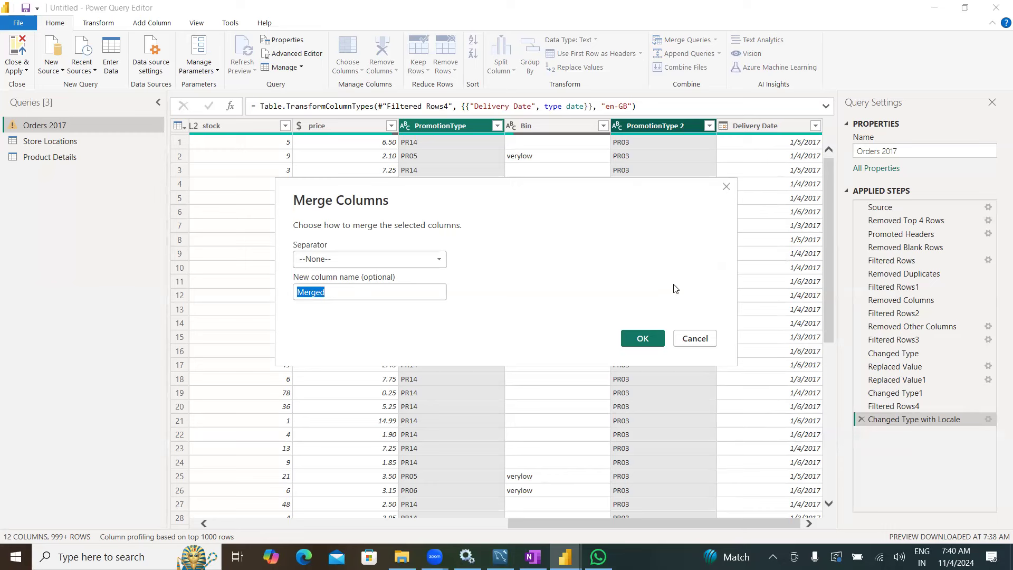
{"action": "type", "text": "Promo"}
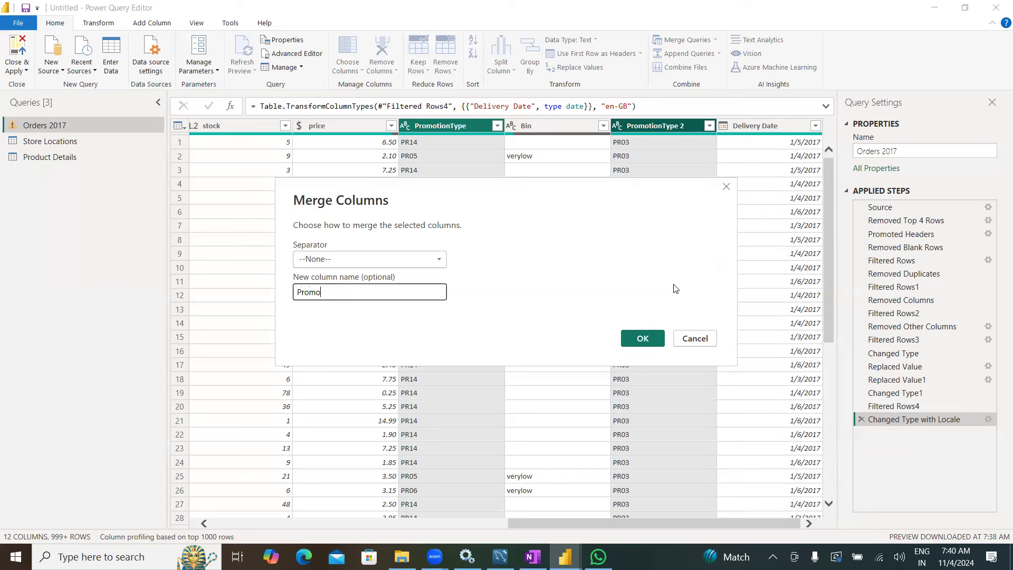
{"action": "type", "text": "Type 1-2"}
Use a custom separator "-" for the merged promotion columns and apply the merge.
{"action": "left_click", "coordinate": [348, 260]}
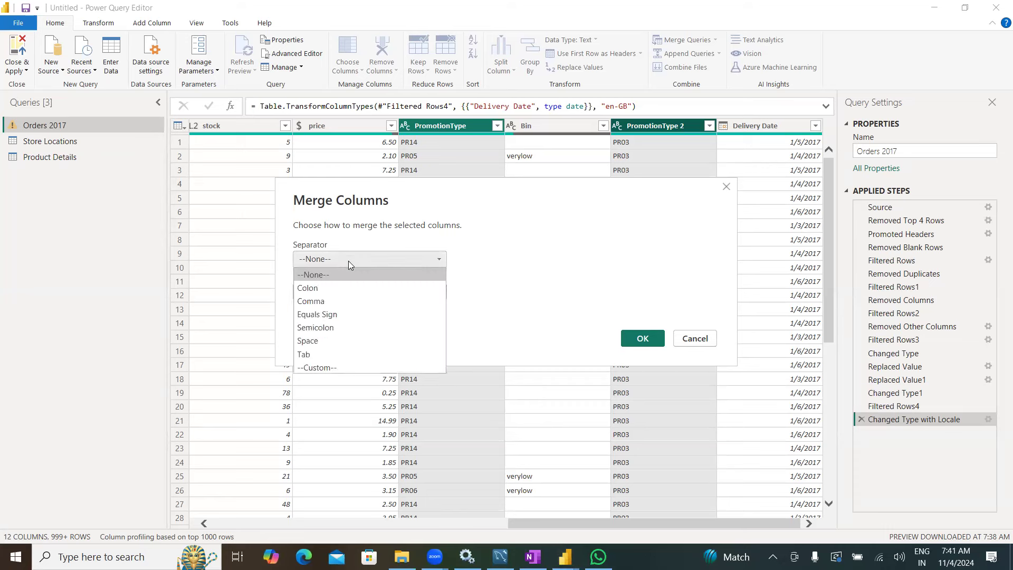
{"action": "left_click", "coordinate": [318, 366]}
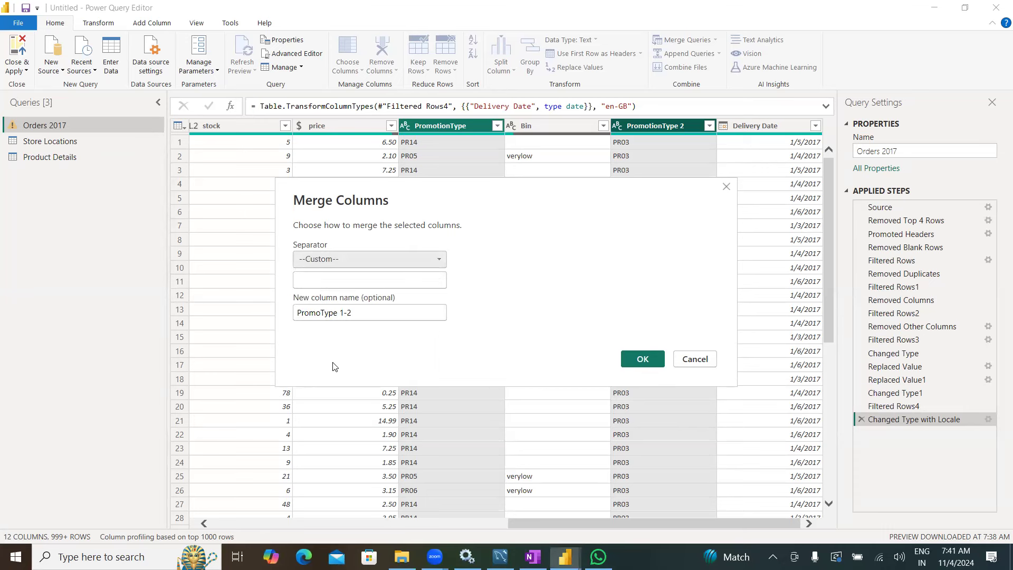
{"action": "left_click", "coordinate": [324, 281]}
{"action": "type", "text": "-"}
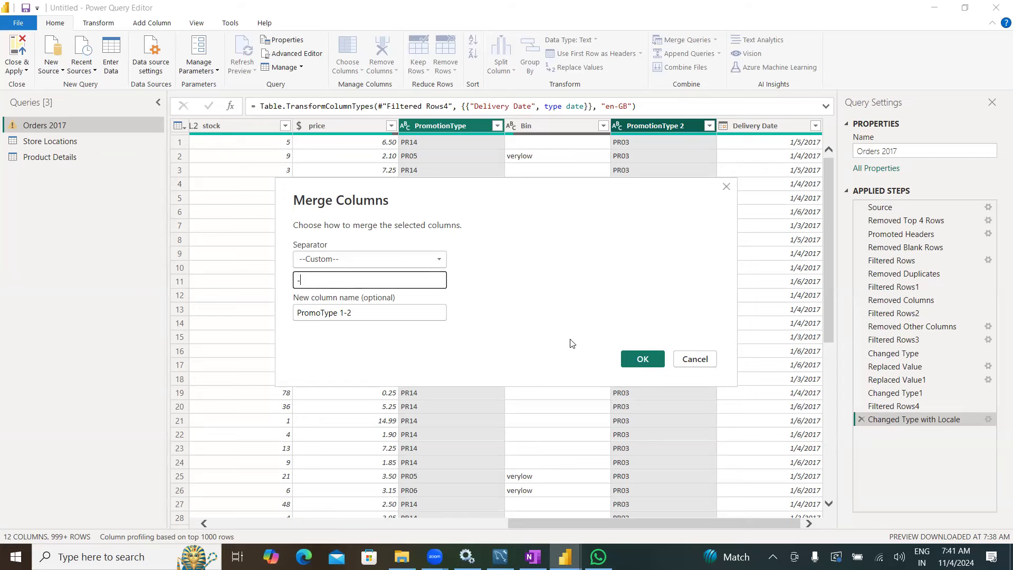
{"action": "left_click", "coordinate": [631, 359]}
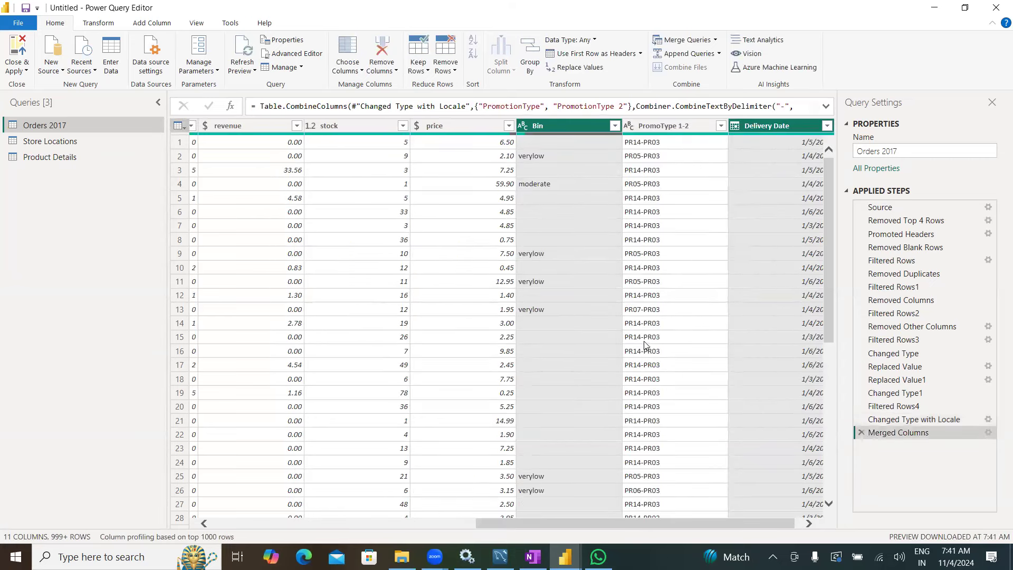
{"action": "left_click", "coordinate": [657, 130]}
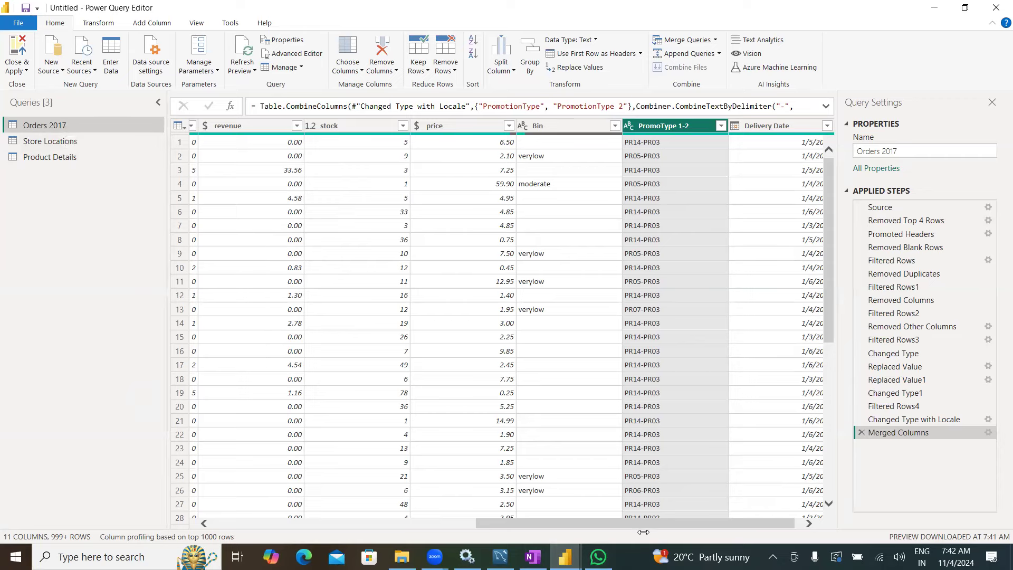
{"action": "left_click_drag", "start_coordinate": [638, 526], "coordinate": [375, 526]}
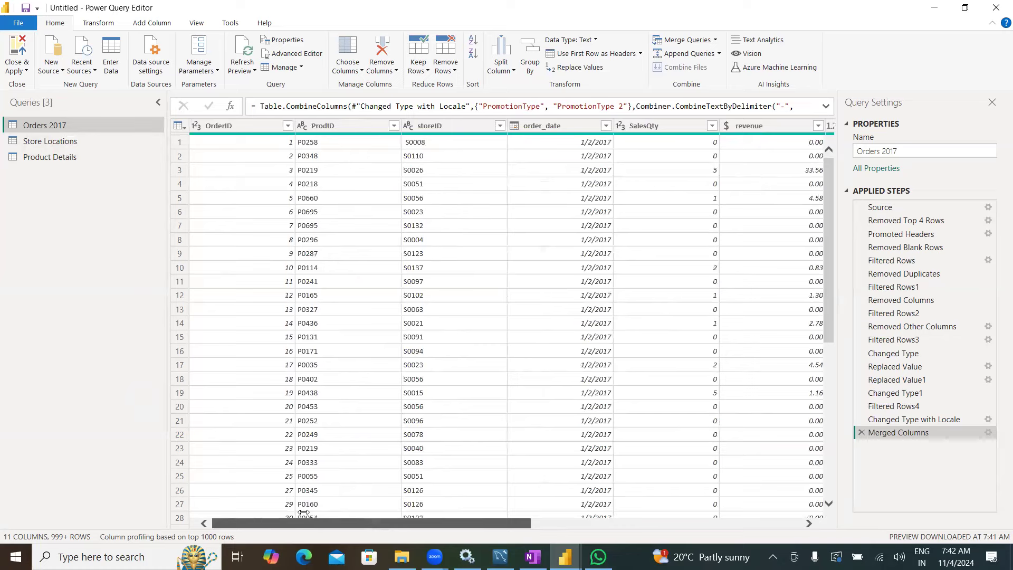
Load the full list of order_date filter values in Orders 2017 and close it without filtering.
{"action": "left_click", "coordinate": [223, 126]}
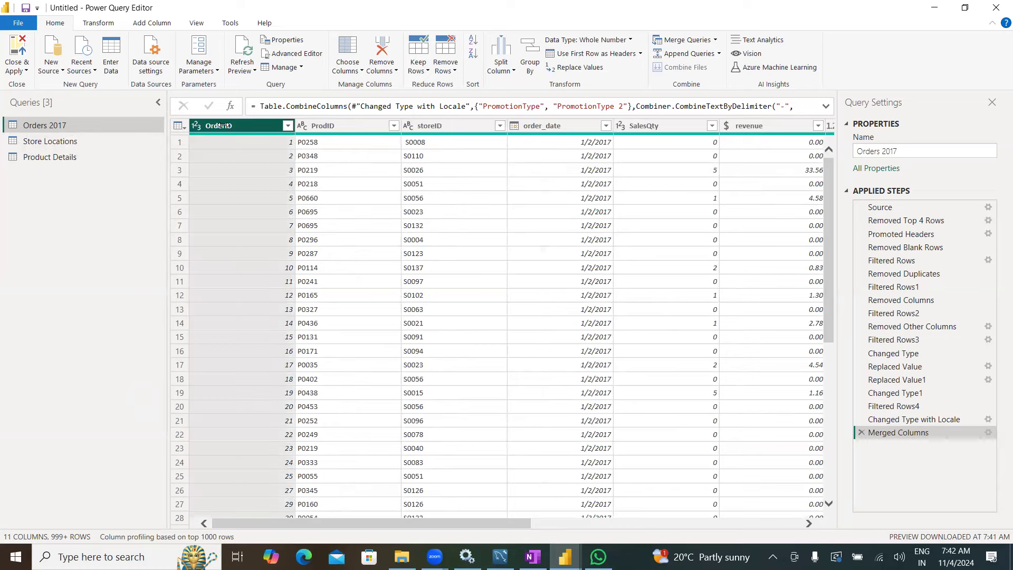
{"action": "left_click", "coordinate": [327, 126]}
{"action": "left_click", "coordinate": [438, 127]}
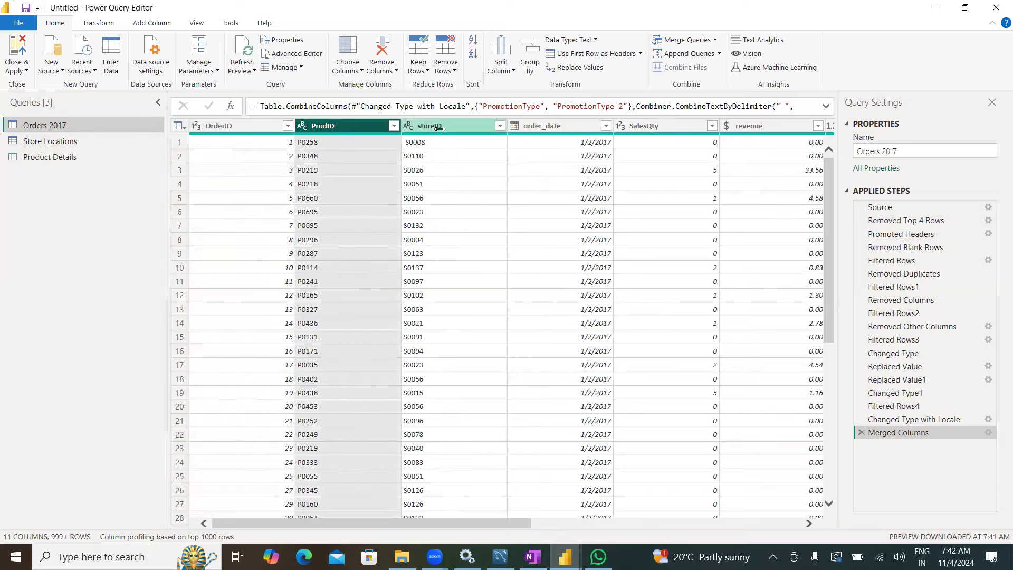
{"action": "left_click", "coordinate": [530, 129]}
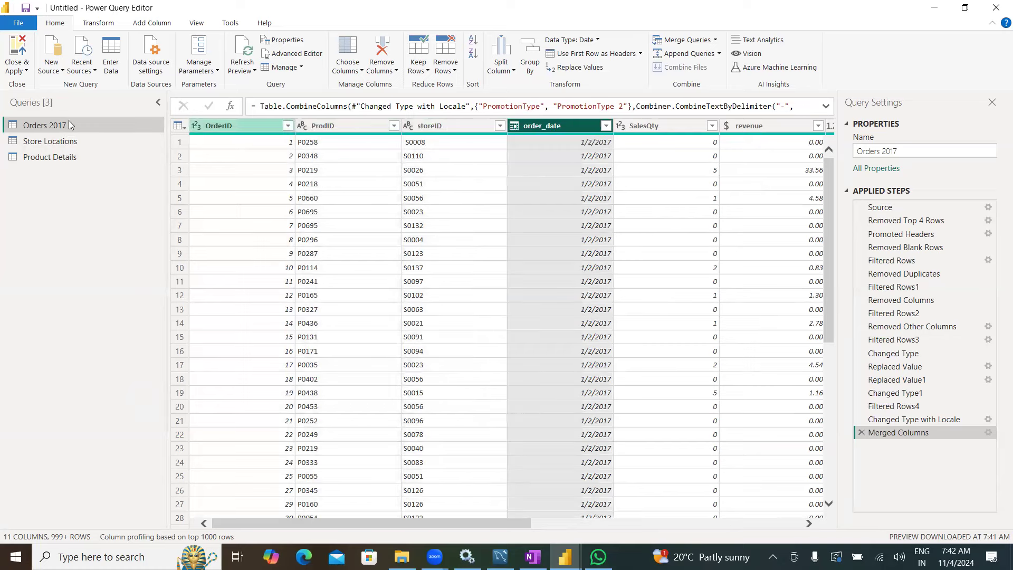
{"action": "left_click", "coordinate": [607, 126]}
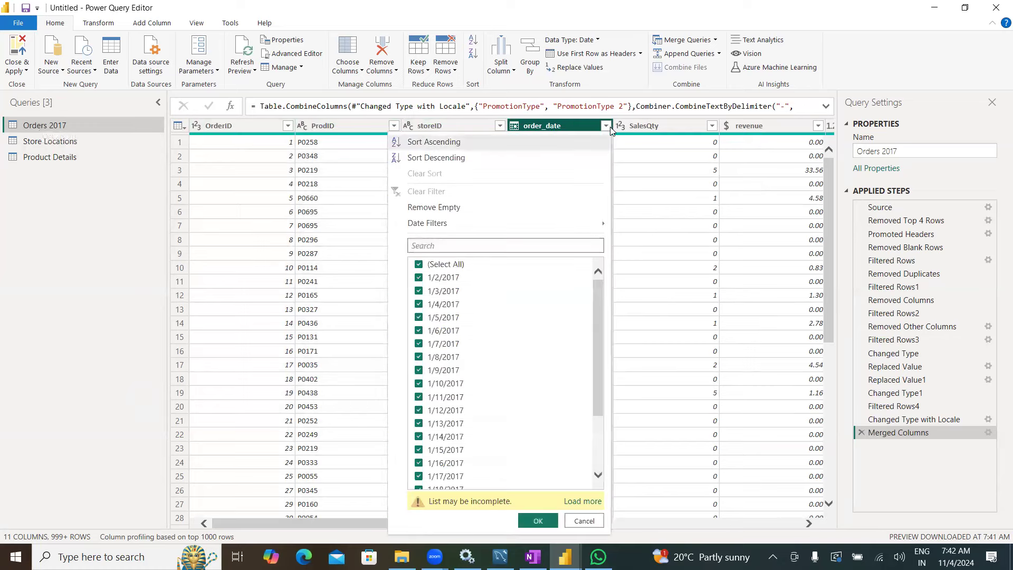
{"action": "left_click", "coordinate": [583, 501]}
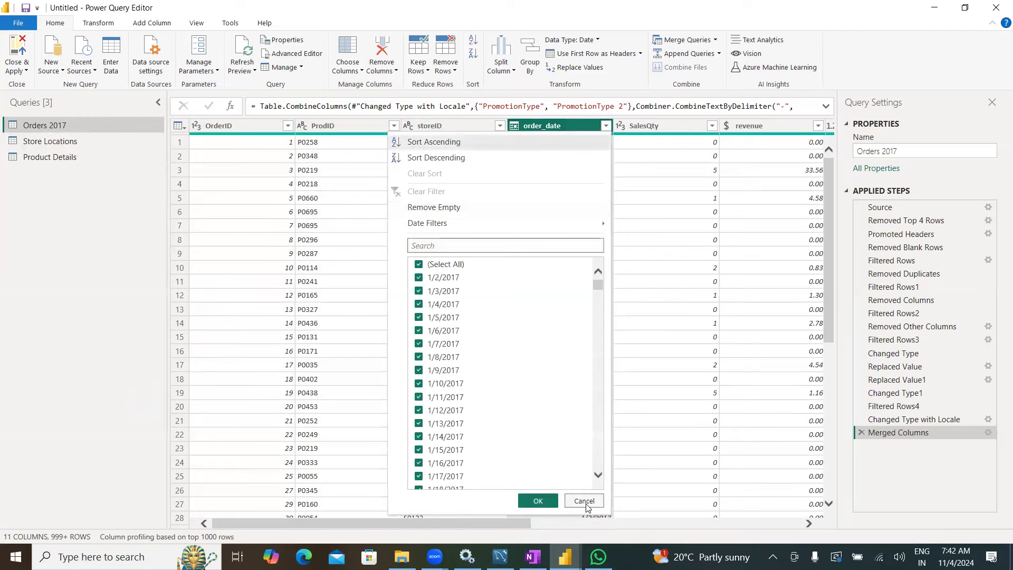
{"action": "left_click", "coordinate": [585, 502]}
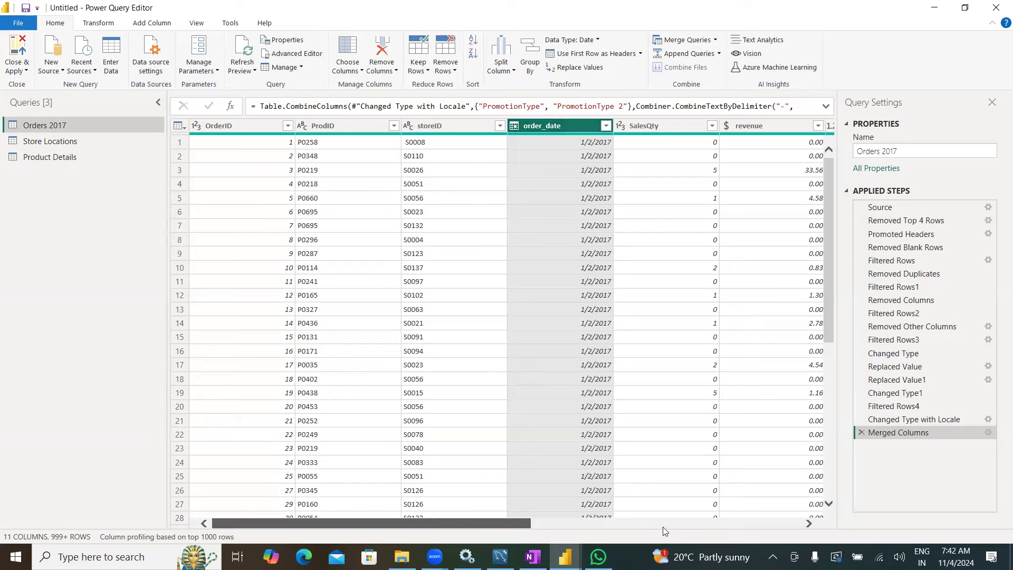
Examine the order dates across the rows and the remaining columns of the Orders 2017 query.
{"action": "scroll", "coordinate": [478, 526], "scroll_direction": "right", "scroll_amount": 5}
{"action": "scroll", "coordinate": [474, 535], "scroll_direction": "left", "scroll_amount": 5}
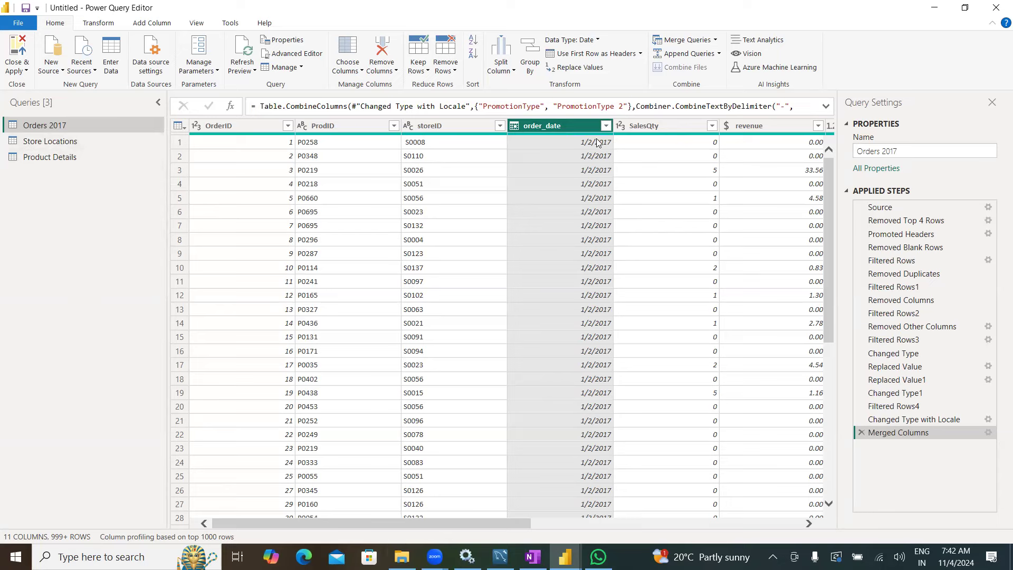
{"action": "scroll", "coordinate": [595, 322], "scroll_direction": "down", "scroll_amount": 7}
{"action": "scroll", "coordinate": [590, 372], "scroll_direction": "down", "scroll_amount": 17}
{"action": "scroll", "coordinate": [587, 382], "scroll_direction": "down", "scroll_amount": 7}
{"action": "scroll", "coordinate": [587, 384], "scroll_direction": "down", "scroll_amount": 8}
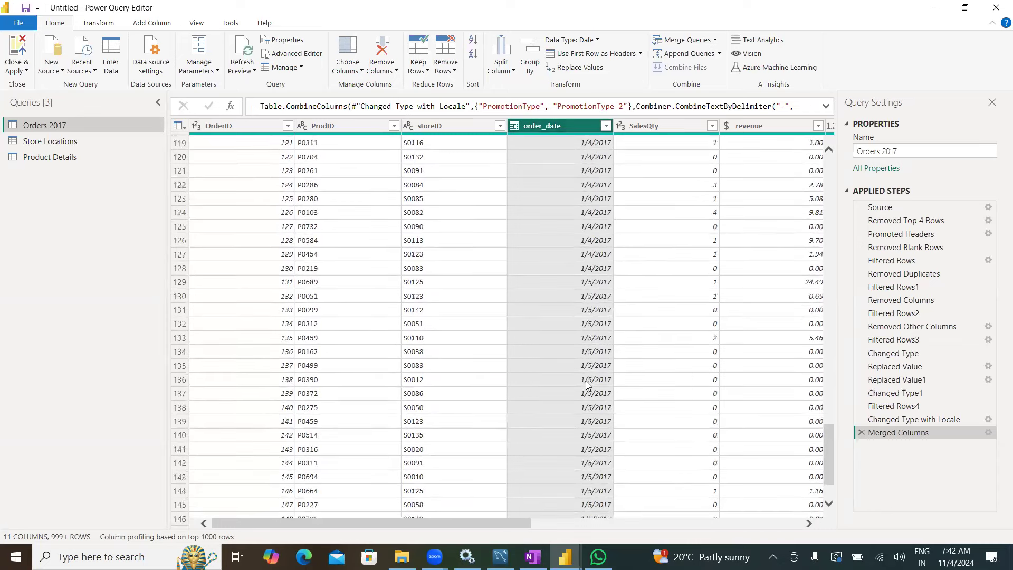
{"action": "scroll", "coordinate": [587, 386], "scroll_direction": "down", "scroll_amount": 15}
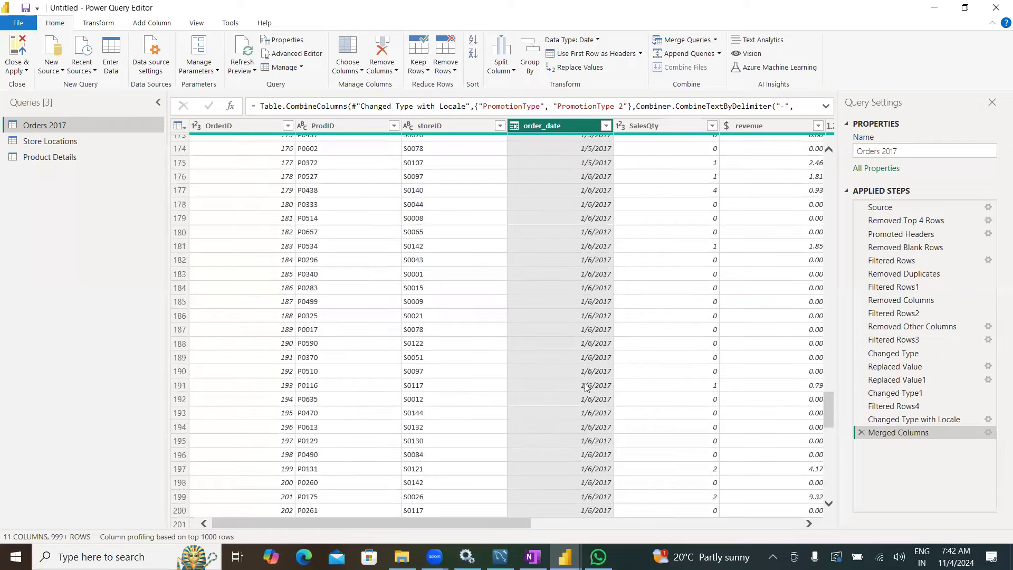
{"action": "scroll", "coordinate": [587, 387], "scroll_direction": "up", "scroll_amount": 20}
{"action": "scroll", "coordinate": [587, 386], "scroll_direction": "up", "scroll_amount": 20}
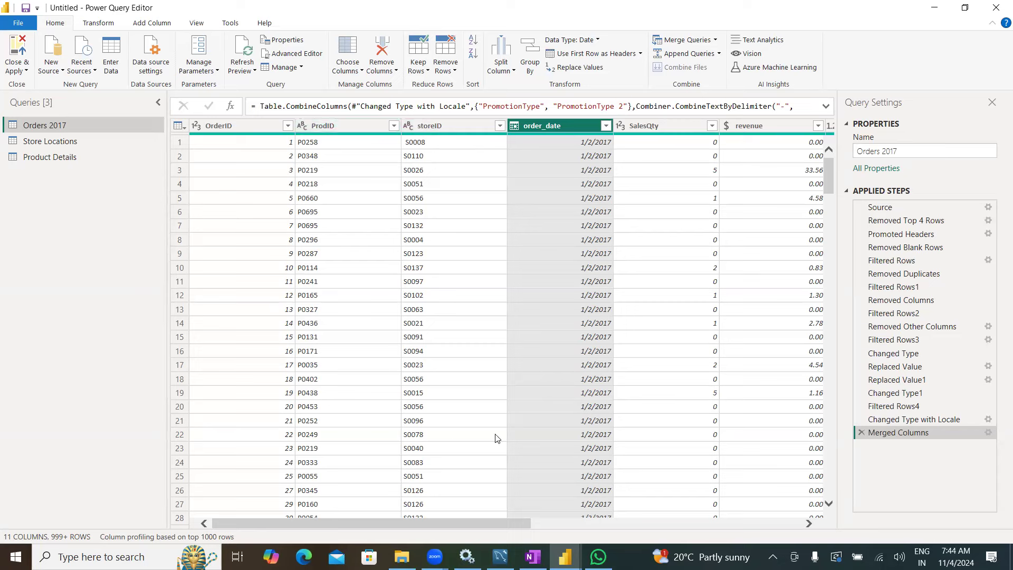
{"action": "left_click_drag", "start_coordinate": [521, 524], "coordinate": [826, 523]}
{"action": "left_click_drag", "start_coordinate": [712, 525], "coordinate": [413, 528]}
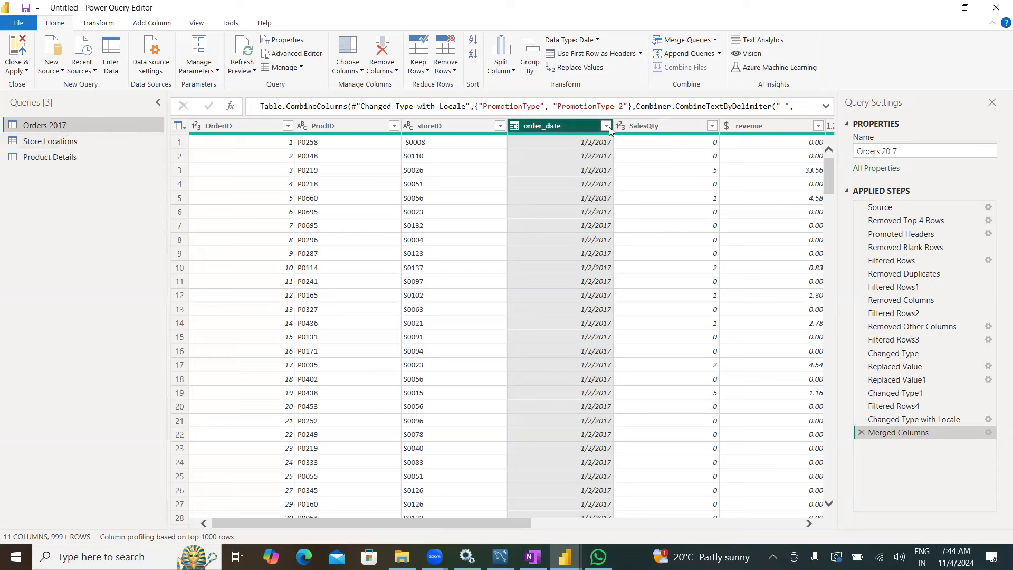
Import the Orders_2018 CSV file from the ETL Data folder as a new query.
{"action": "left_click", "coordinate": [52, 69]}
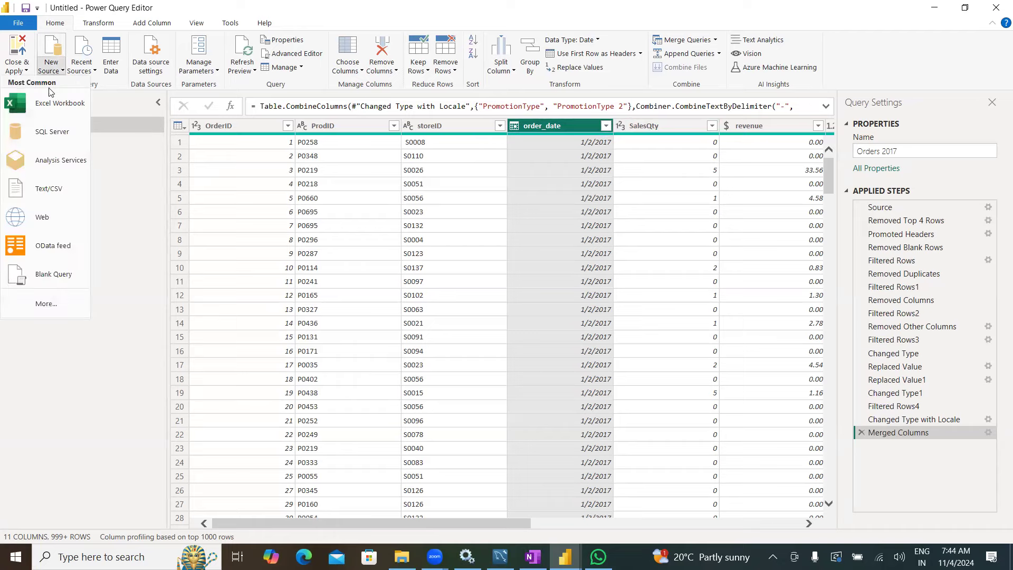
{"action": "left_click", "coordinate": [46, 193]}
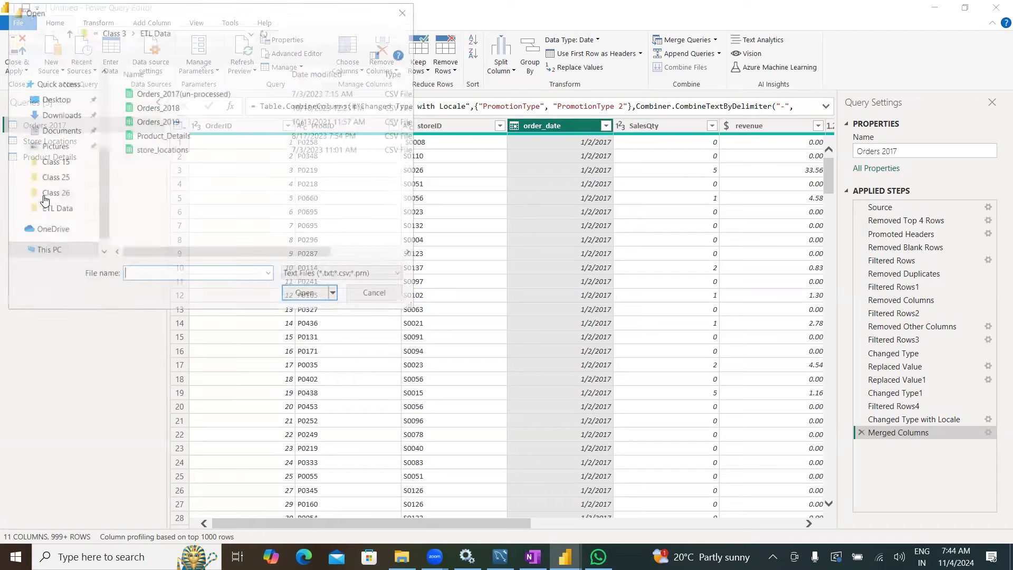
{"action": "left_click", "coordinate": [168, 107]}
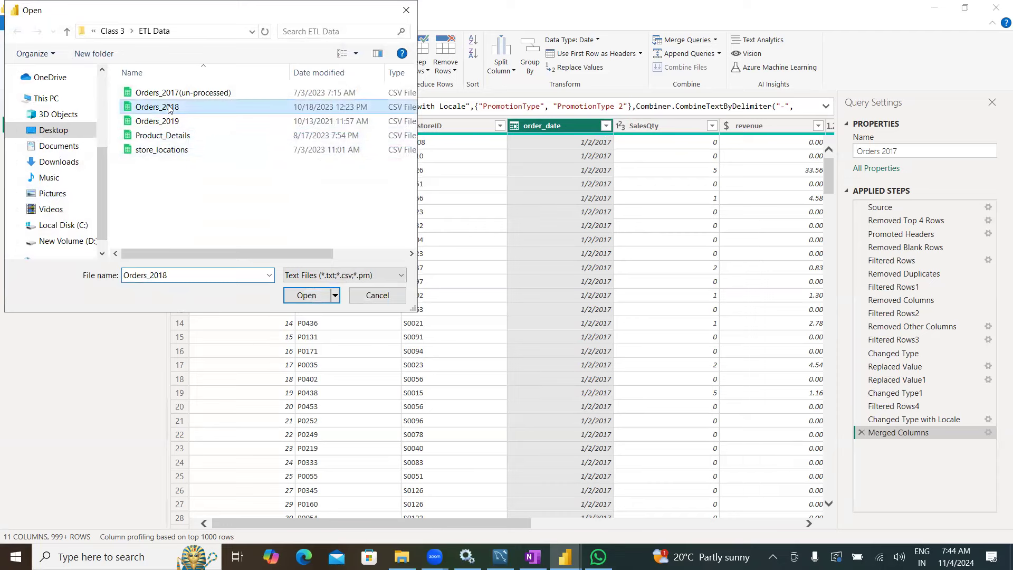
{"action": "left_click", "coordinate": [296, 296]}
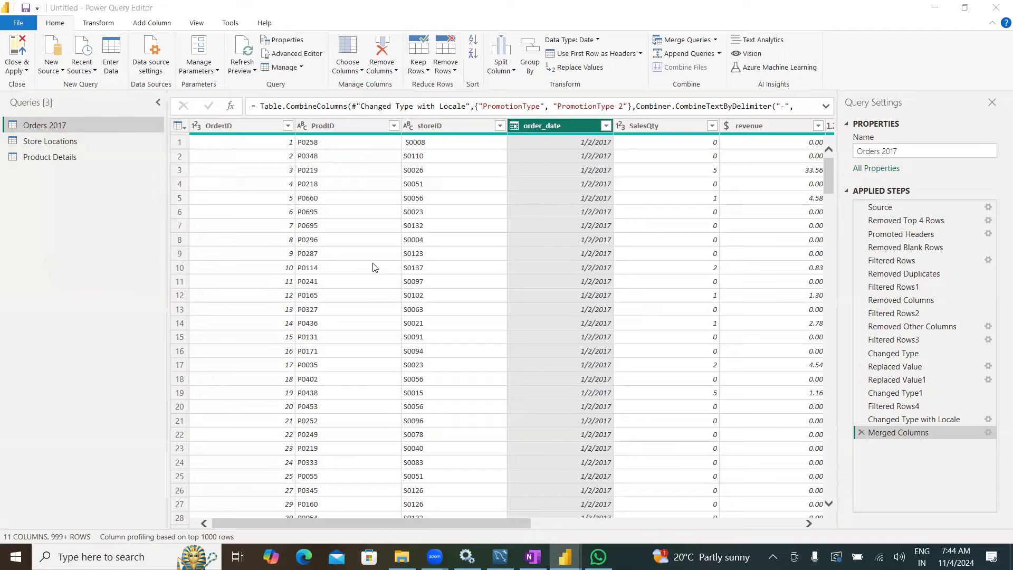
{"action": "left_click_drag", "start_coordinate": [508, 432], "coordinate": [442, 426]}
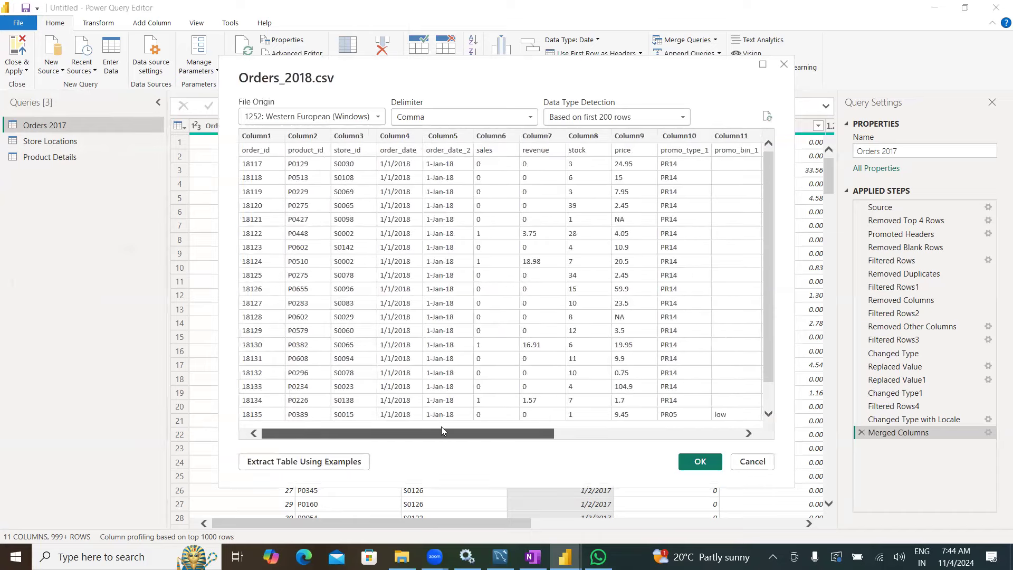
{"action": "left_click", "coordinate": [710, 463]}
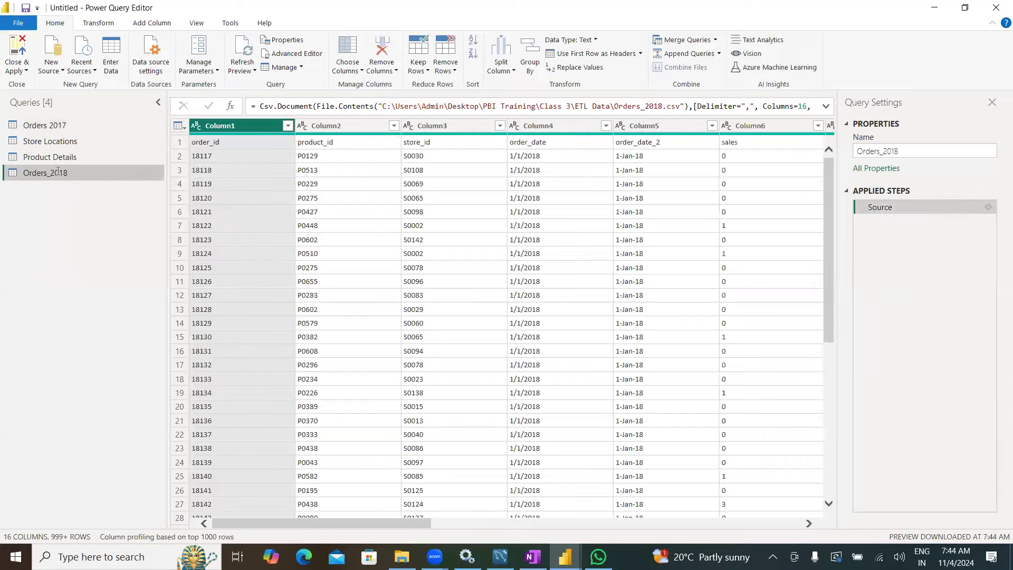
Rename the newly imported query to Orders 2018.
{"action": "double_click", "coordinate": [46, 173]}
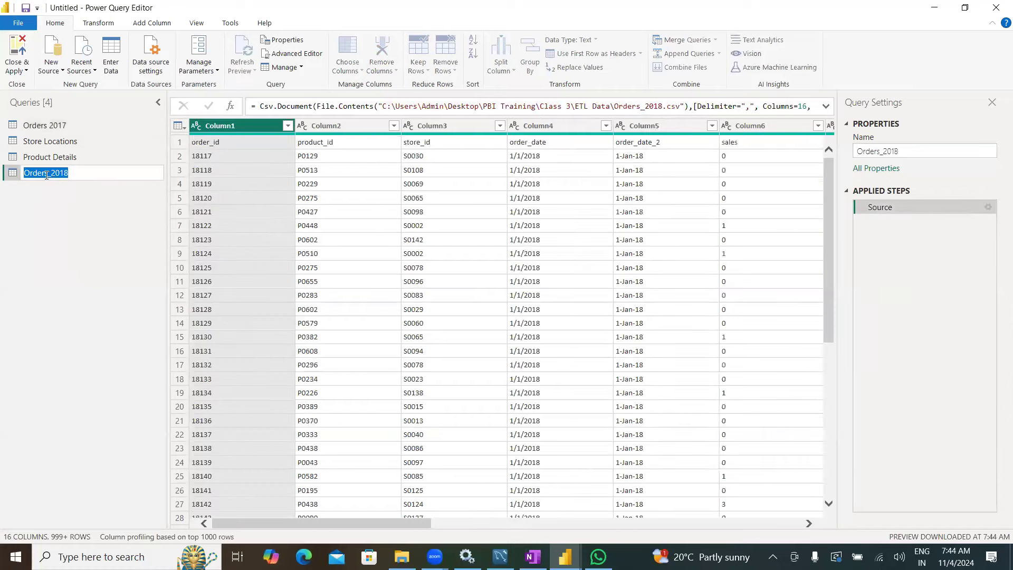
{"action": "left_click", "coordinate": [51, 173]}
{"action": "key", "text": "BackSpace"}
{"action": "left_click", "coordinate": [78, 196]}
Promote the first row of Orders 2018 to column headers and check the headers across the table.
{"action": "left_click_drag", "start_coordinate": [434, 523], "coordinate": [359, 532]}
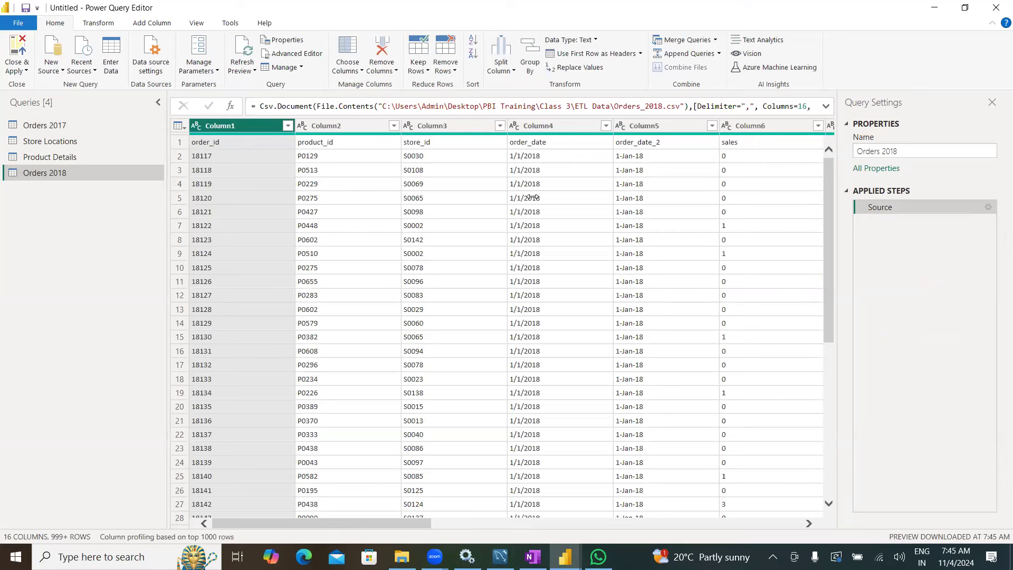
{"action": "left_click", "coordinate": [590, 55]}
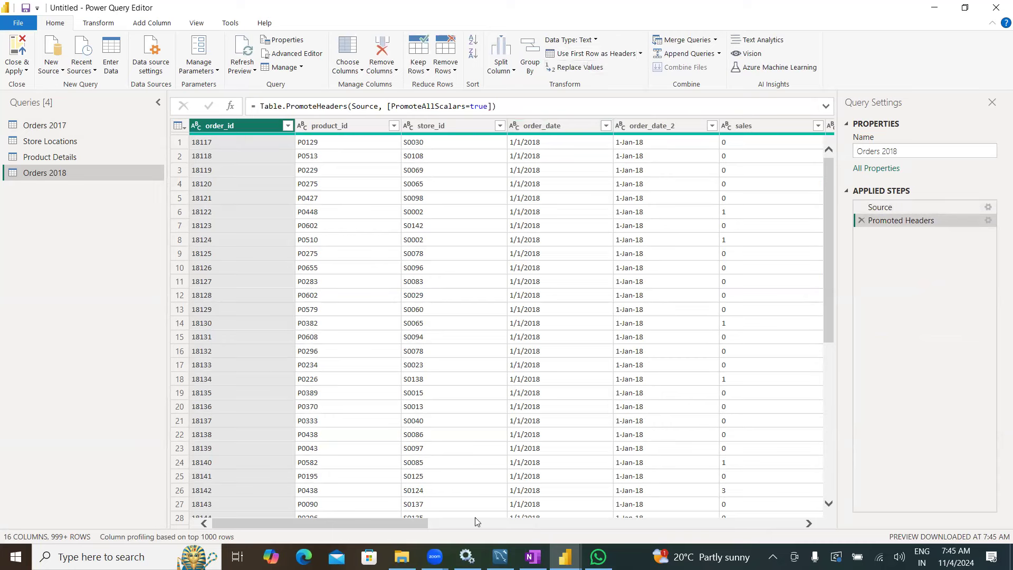
{"action": "left_click_drag", "start_coordinate": [410, 521], "coordinate": [808, 531]}
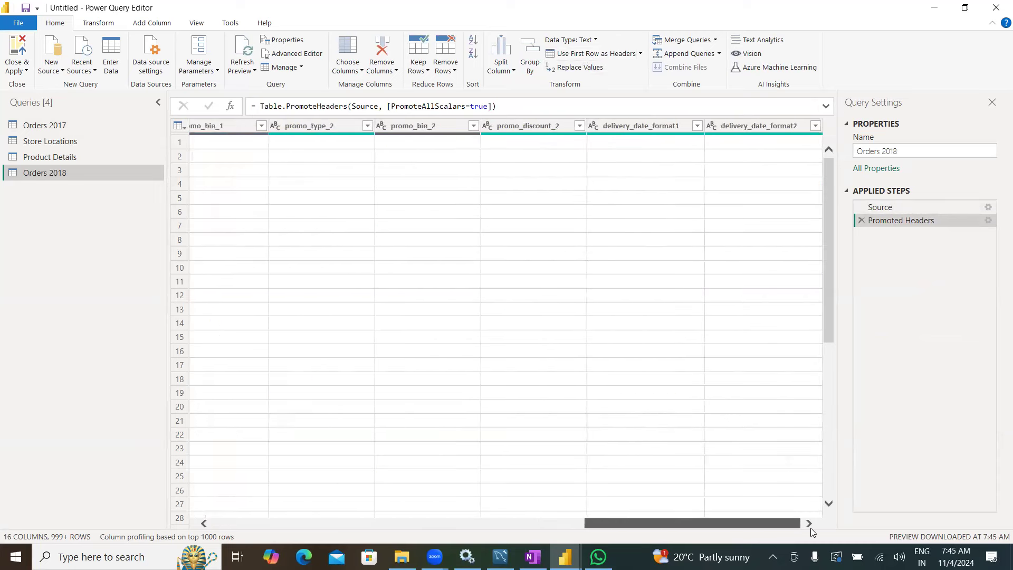
{"action": "left_click_drag", "start_coordinate": [705, 528], "coordinate": [311, 517]}
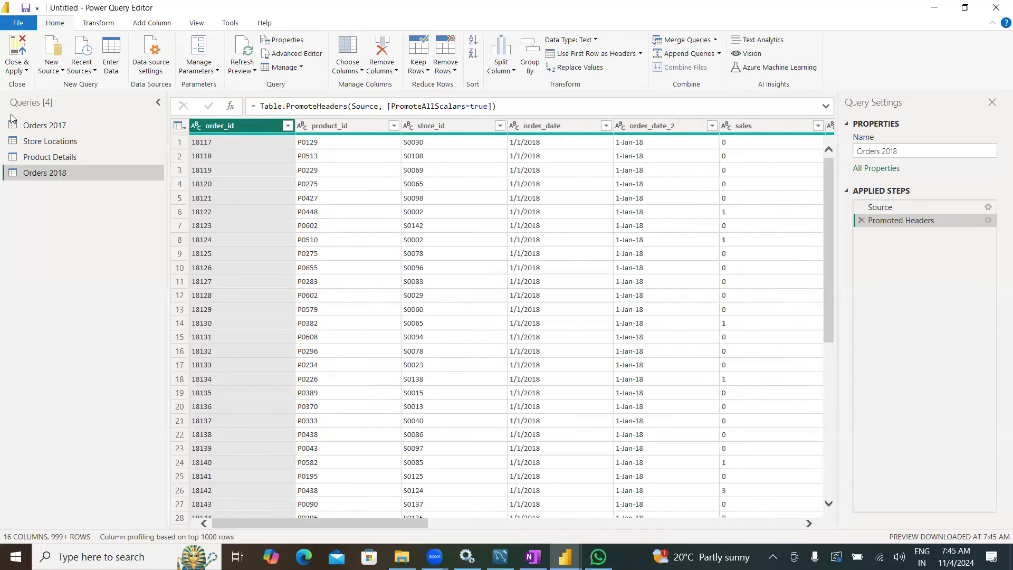
Compare the column names and their order between the Orders 2017 and Orders 2018 queries.
{"action": "left_click", "coordinate": [44, 125]}
{"action": "left_click", "coordinate": [44, 175]}
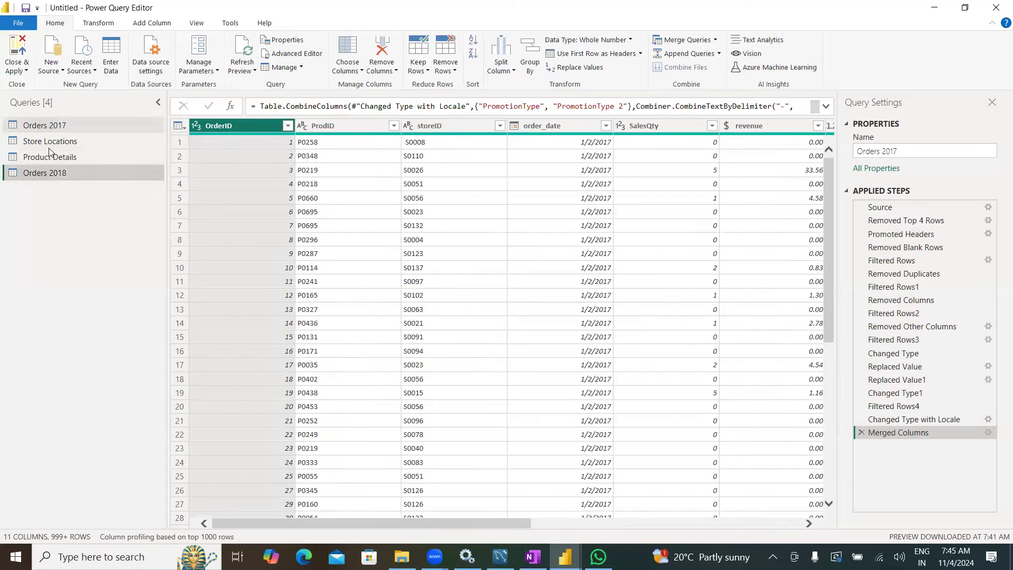
{"action": "left_click", "coordinate": [53, 126]}
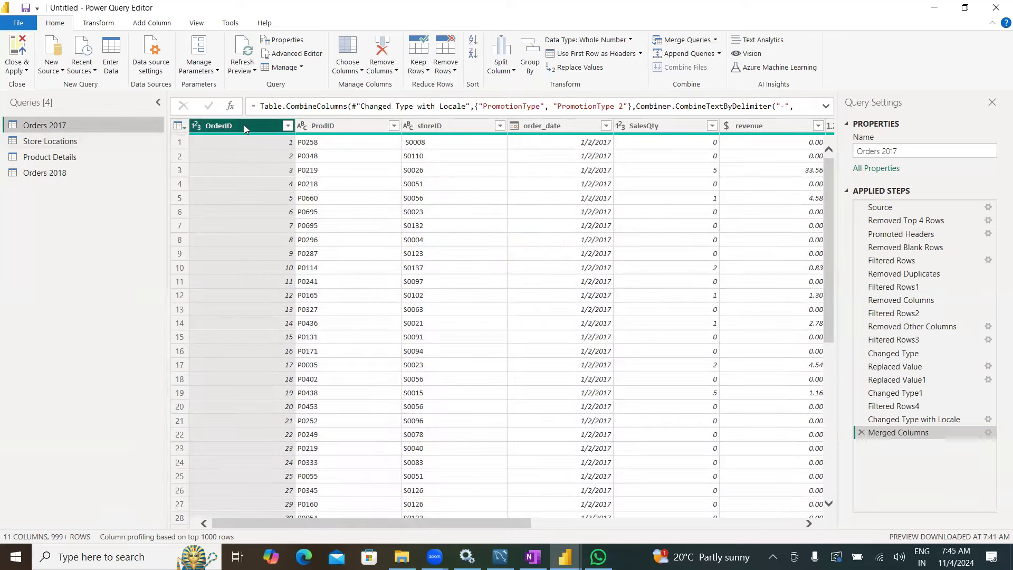
{"action": "left_click", "coordinate": [66, 174]}
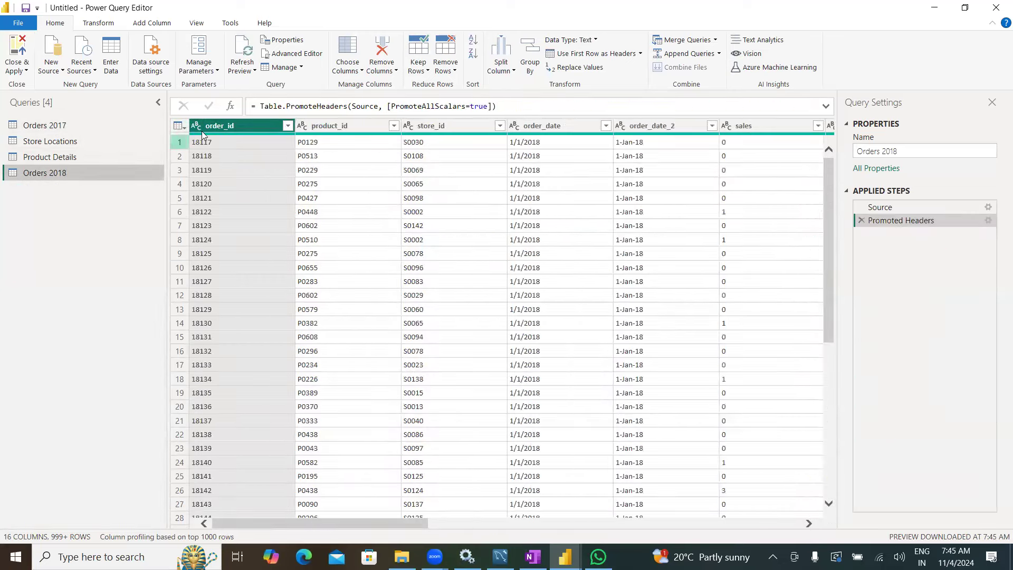
{"action": "left_click", "coordinate": [56, 123]}
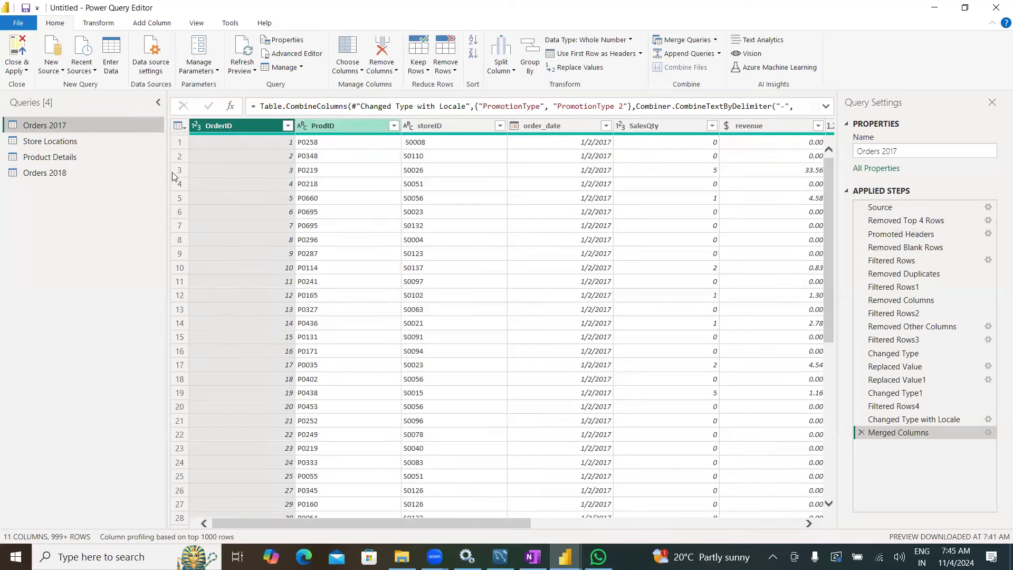
{"action": "left_click", "coordinate": [66, 174]}
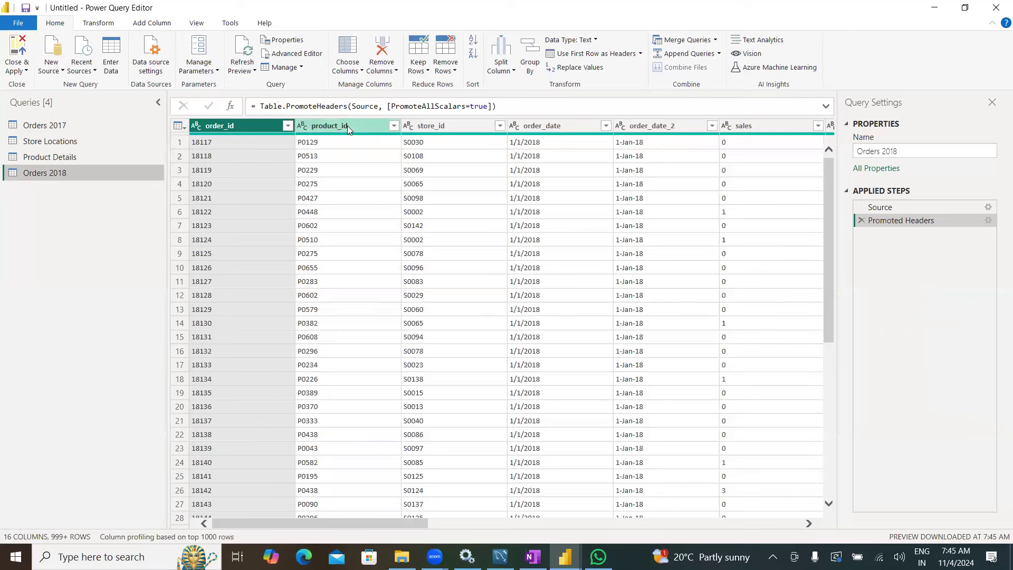
{"action": "left_click", "coordinate": [45, 125]}
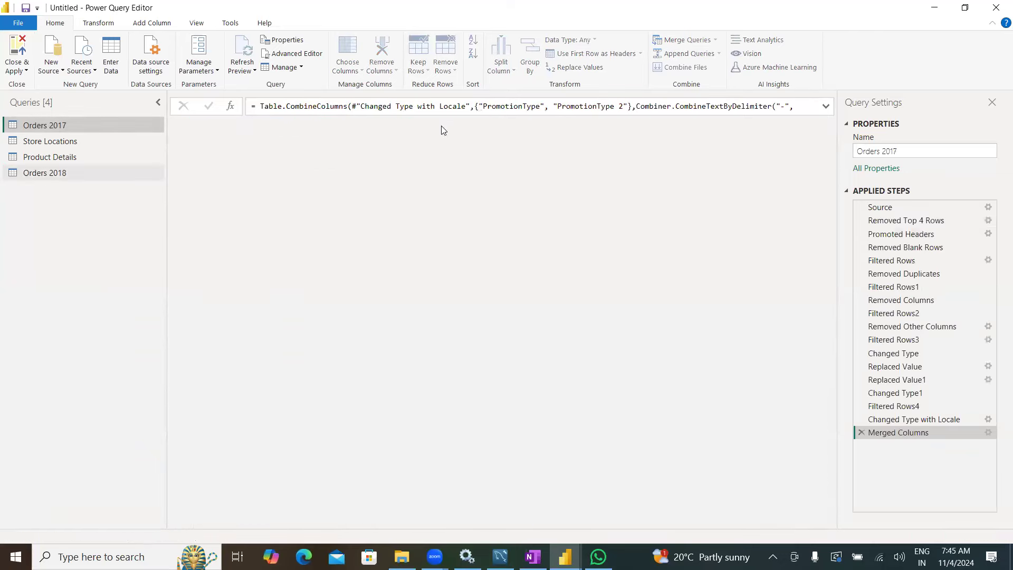
{"action": "left_click", "coordinate": [58, 173]}
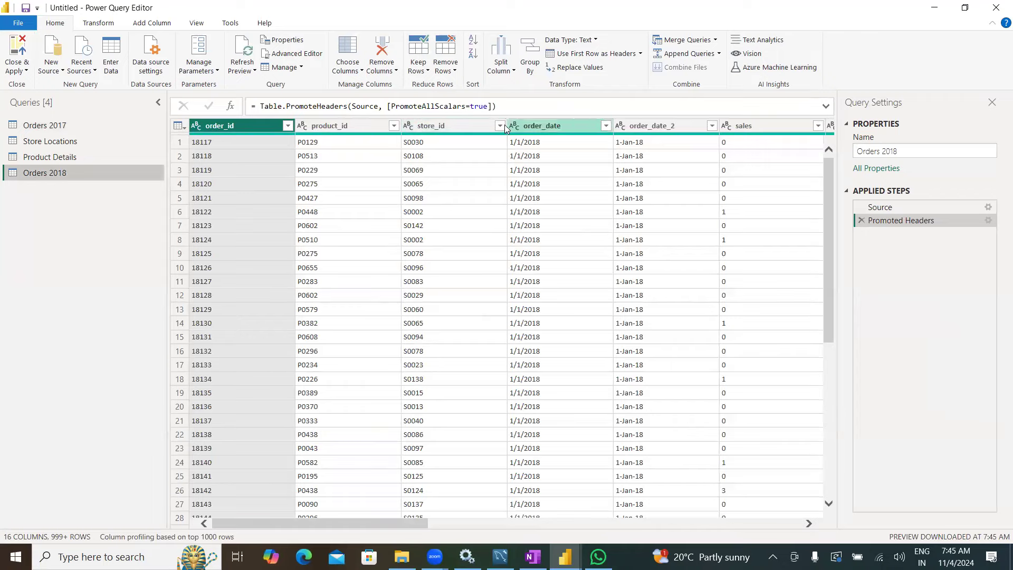
{"action": "left_click", "coordinate": [44, 125]}
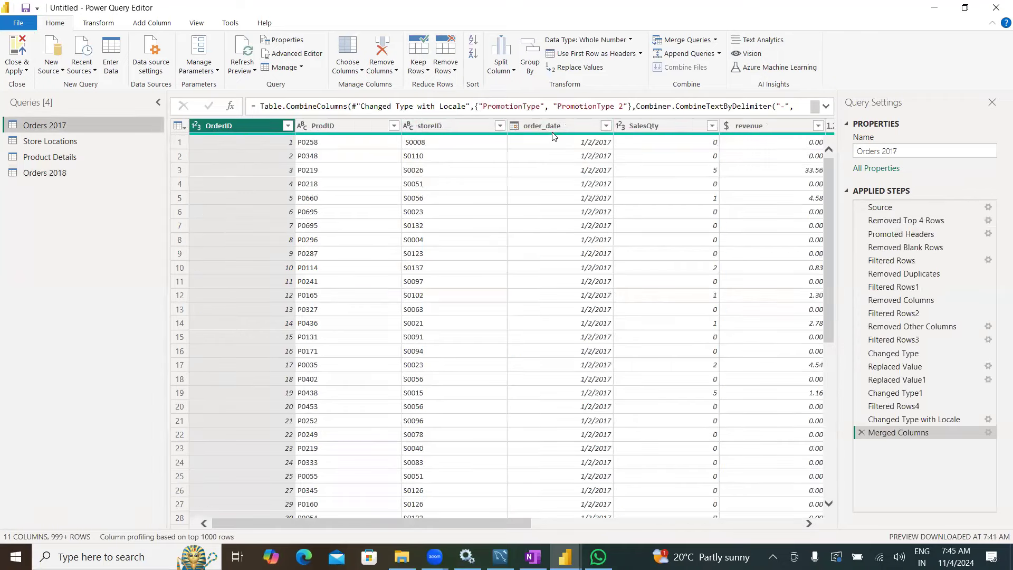
{"action": "left_click", "coordinate": [58, 174]}
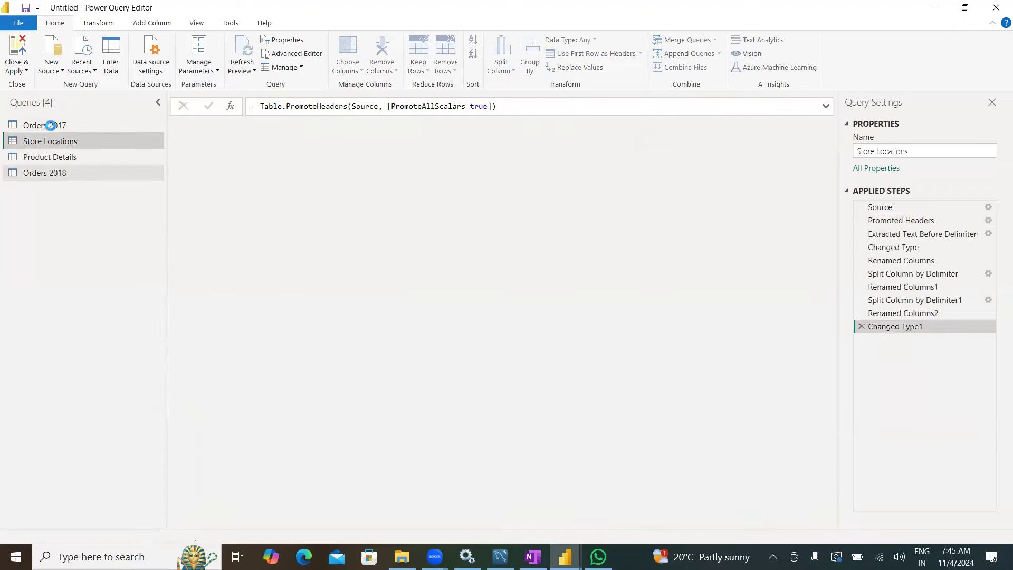
{"action": "left_click", "coordinate": [51, 126]}
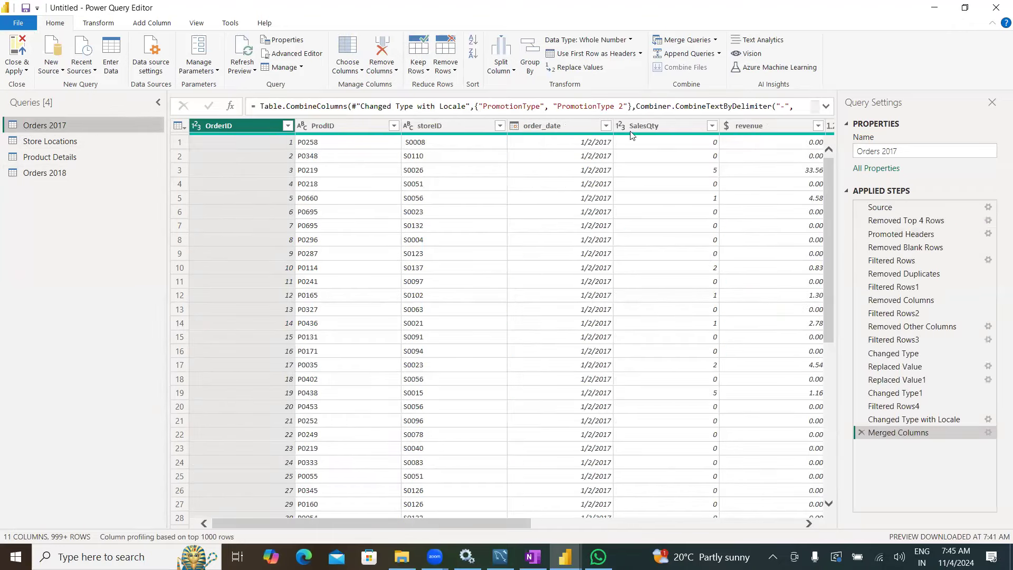
Remove the order_date_2 column from Orders 2018 and reopen Orders 2017 for comparison.
{"action": "left_click", "coordinate": [44, 176]}
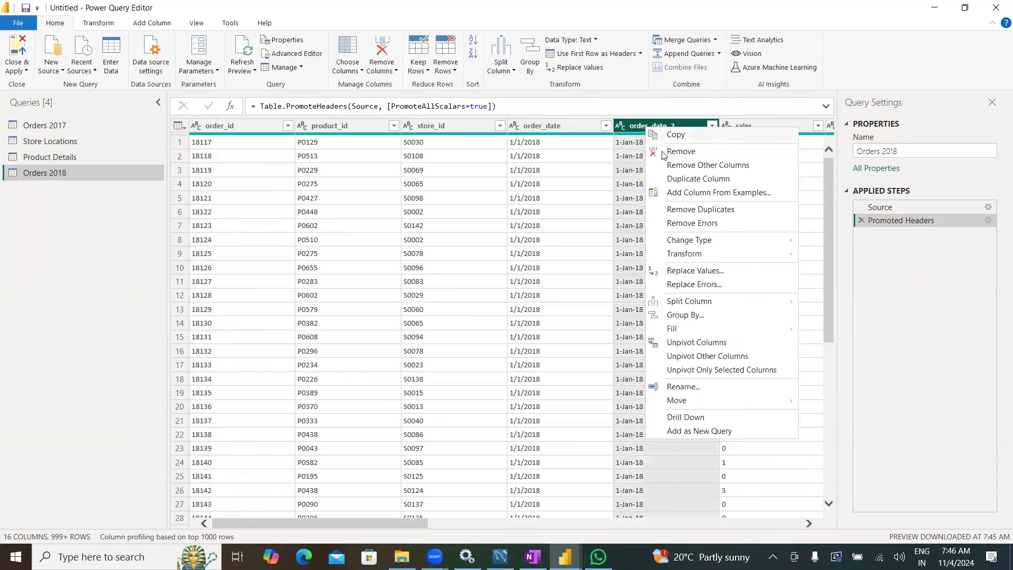
{"action": "left_click", "coordinate": [681, 151]}
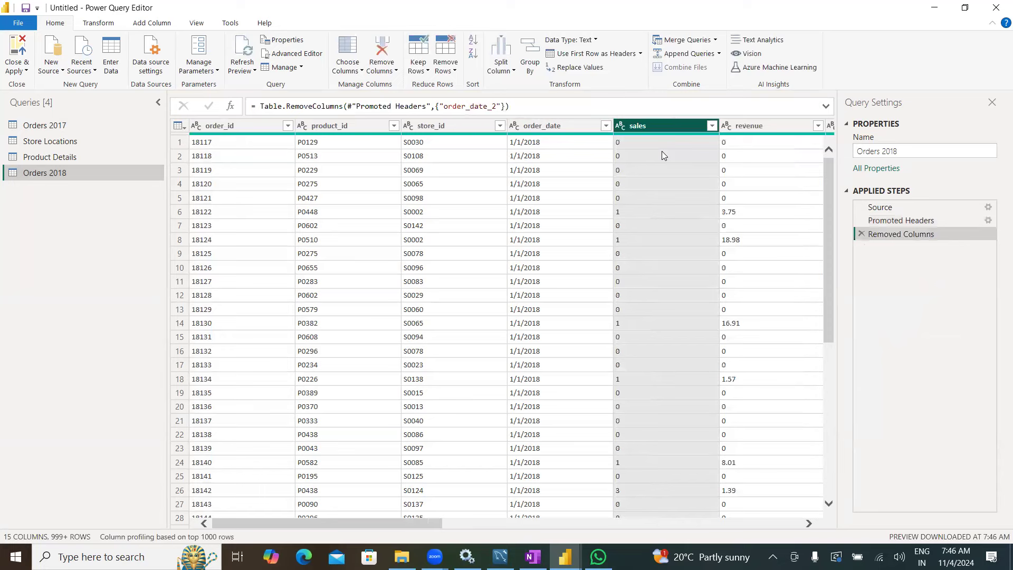
{"action": "left_click", "coordinate": [75, 126]}
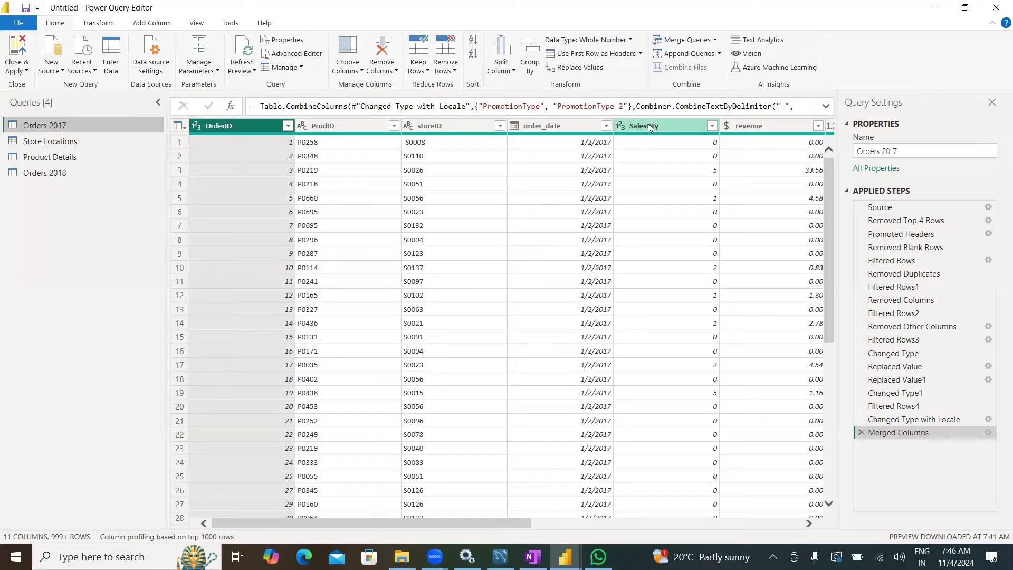
Compare the SalesQty, revenue and stock columns of Orders 2017 with their counterparts in Orders 2018.
{"action": "left_click", "coordinate": [649, 127]}
{"action": "left_click", "coordinate": [47, 173]}
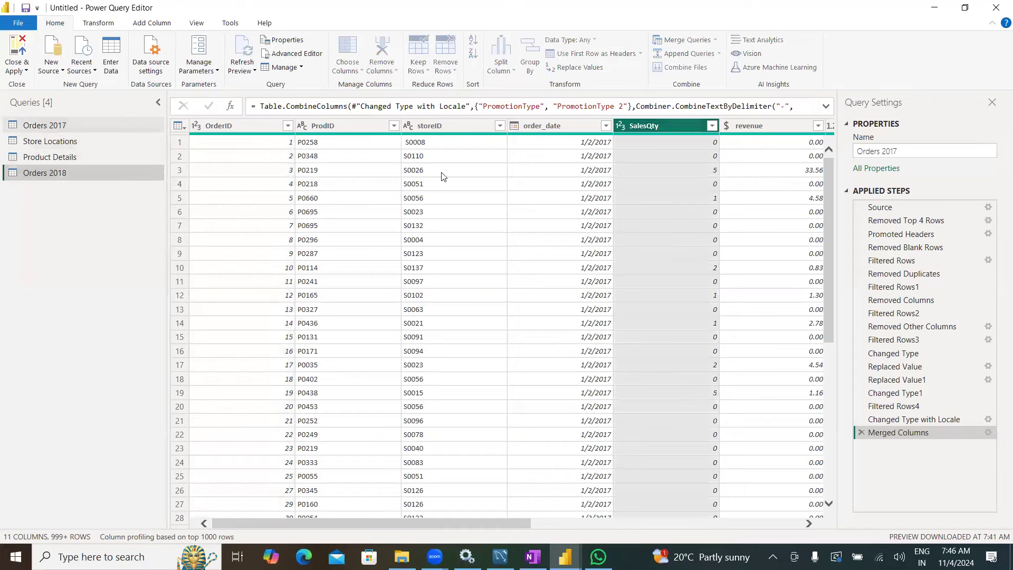
{"action": "left_click", "coordinate": [659, 128]}
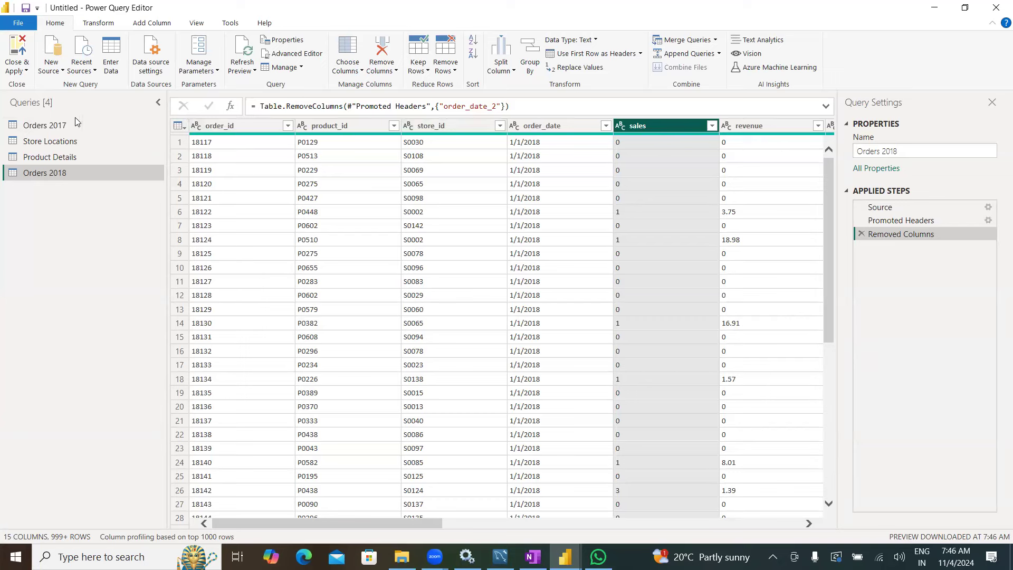
{"action": "left_click", "coordinate": [58, 127]}
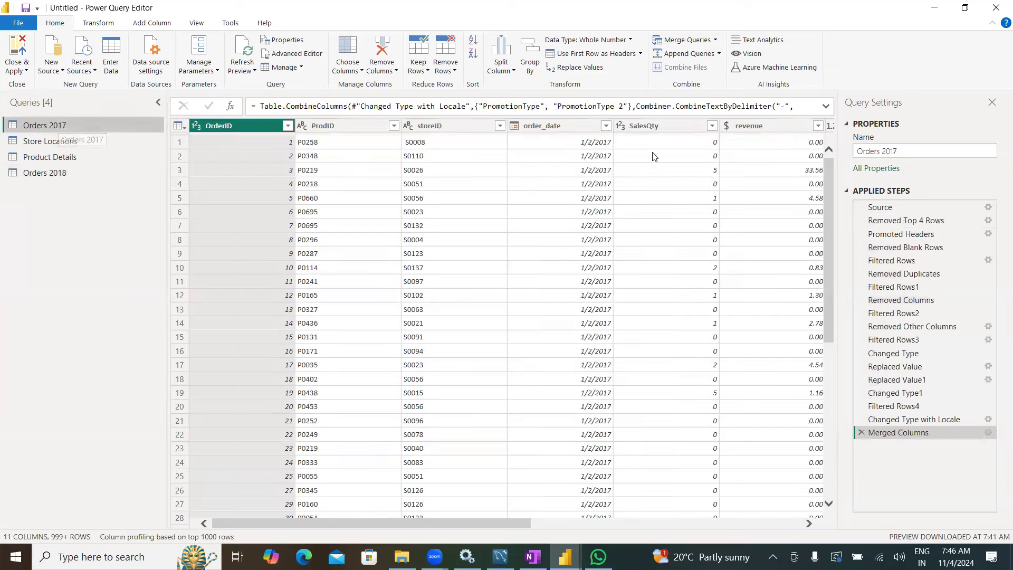
{"action": "left_click", "coordinate": [764, 125]}
{"action": "left_click", "coordinate": [66, 178]}
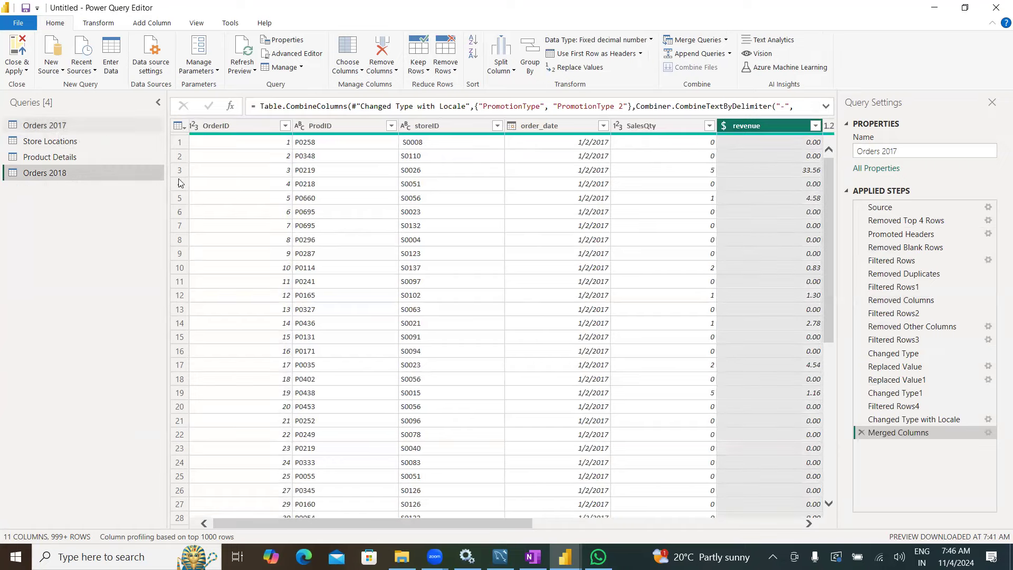
{"action": "left_click", "coordinate": [76, 127]}
{"action": "left_click_drag", "start_coordinate": [457, 524], "coordinate": [620, 523]}
{"action": "left_click", "coordinate": [531, 129]}
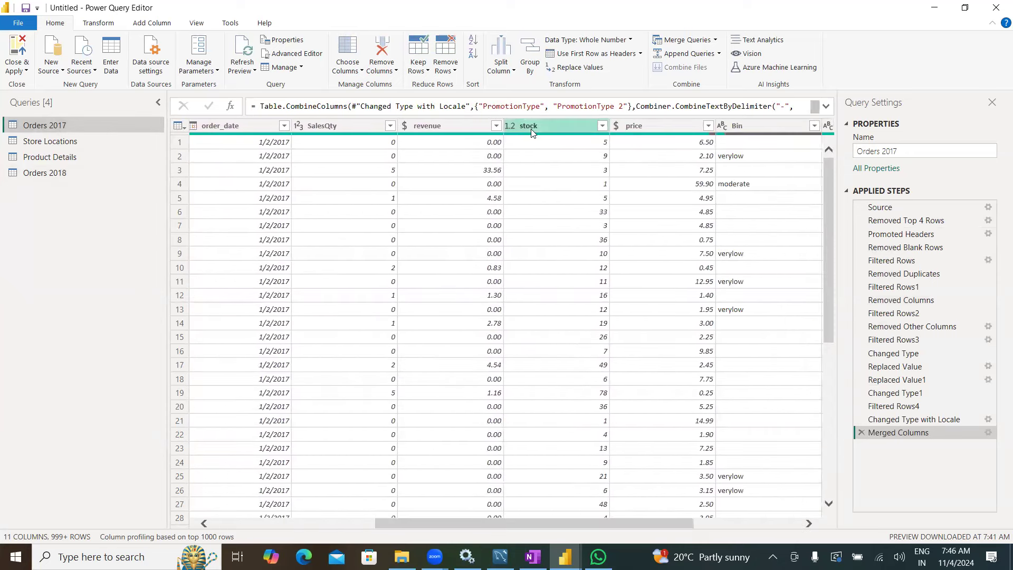
{"action": "left_click", "coordinate": [50, 177]}
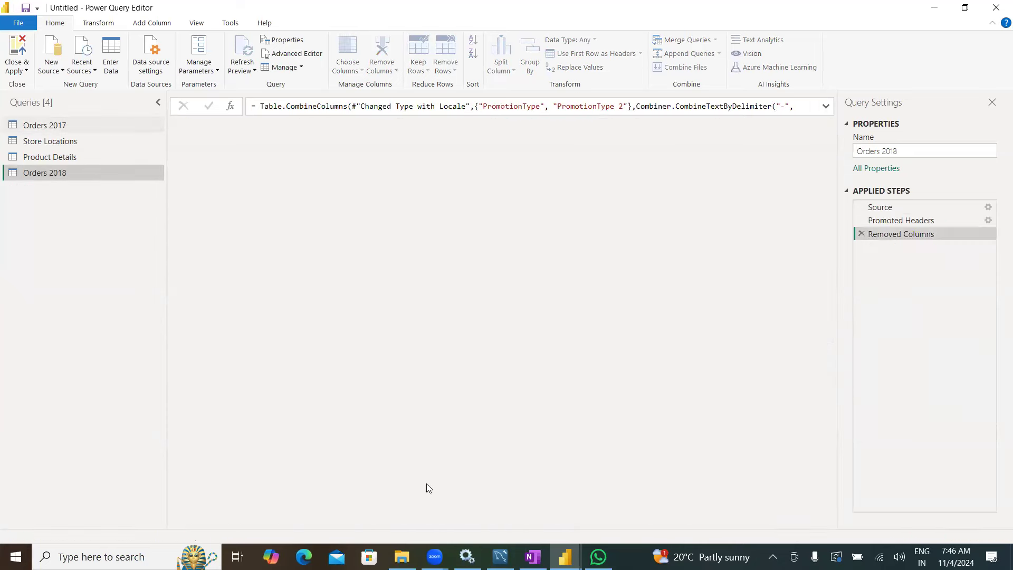
{"action": "left_click_drag", "start_coordinate": [424, 526], "coordinate": [549, 523]}
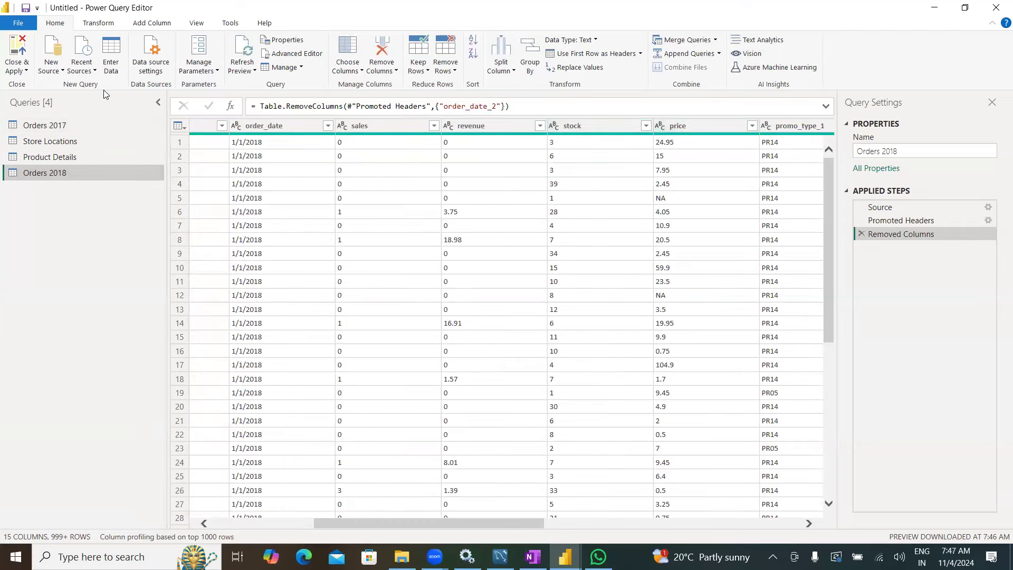
Compare the Bin column and its values in Orders 2017 with the promo bin columns in Orders 2018.
{"action": "left_click", "coordinate": [69, 126]}
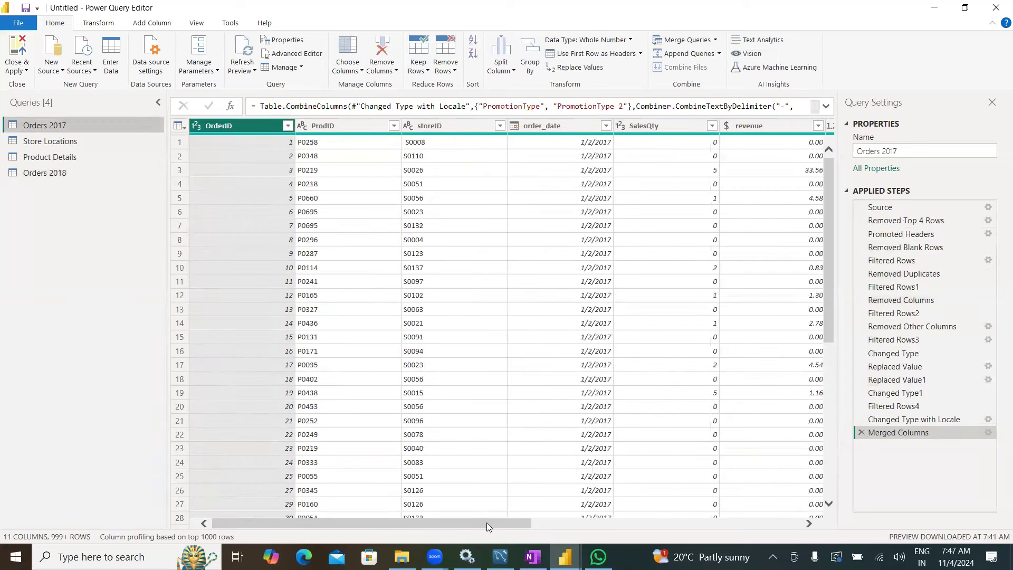
{"action": "left_click_drag", "start_coordinate": [489, 526], "coordinate": [683, 514]}
{"action": "left_click", "coordinate": [719, 126]}
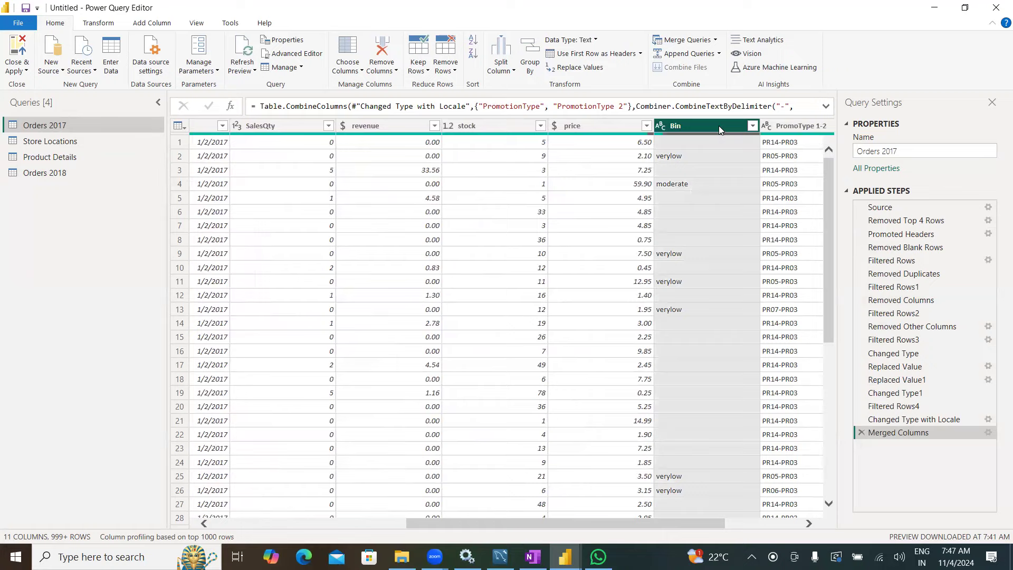
{"action": "left_click", "coordinate": [81, 172]}
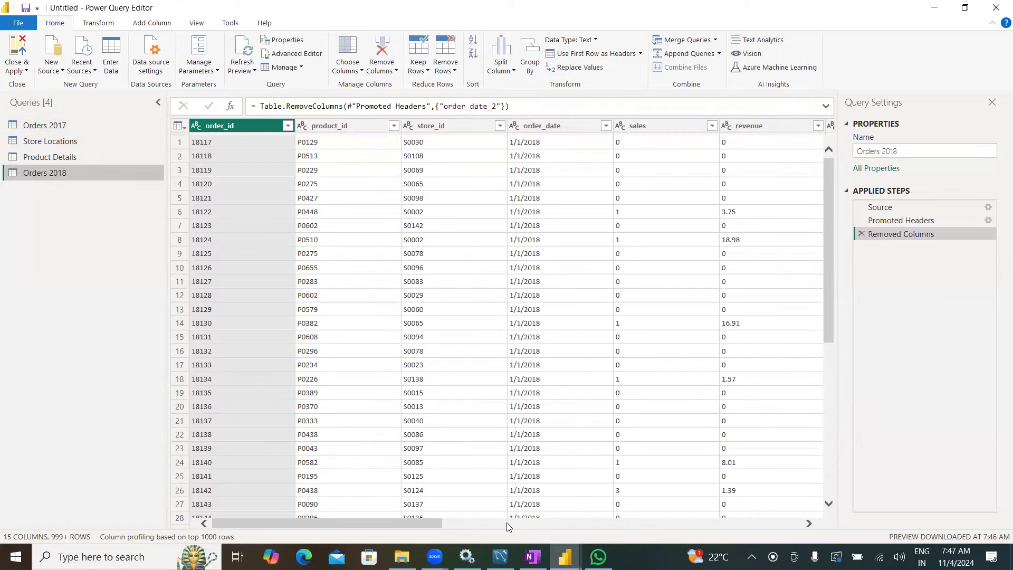
{"action": "left_click_drag", "start_coordinate": [415, 523], "coordinate": [644, 530]}
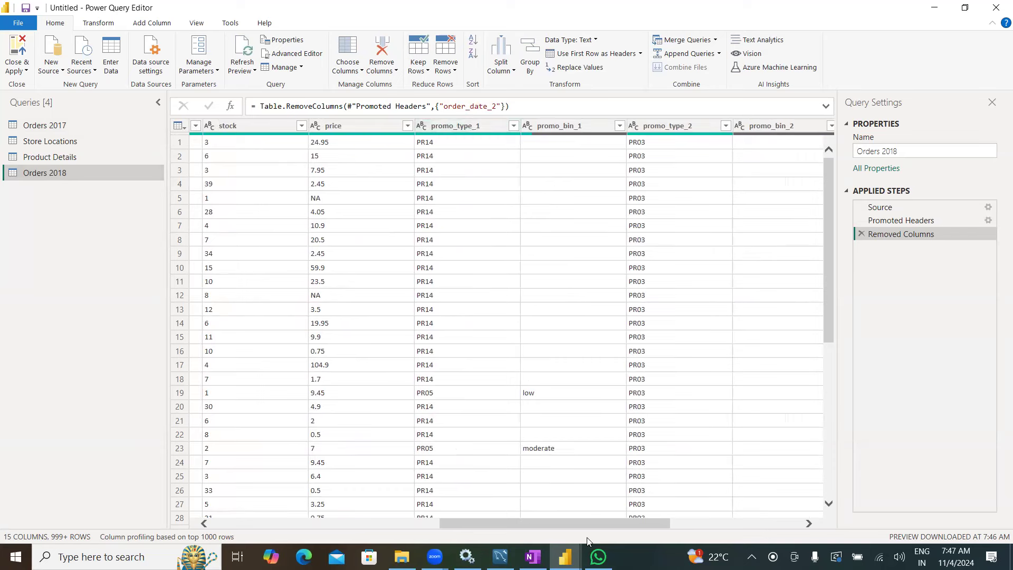
{"action": "left_click_drag", "start_coordinate": [597, 524], "coordinate": [658, 529]}
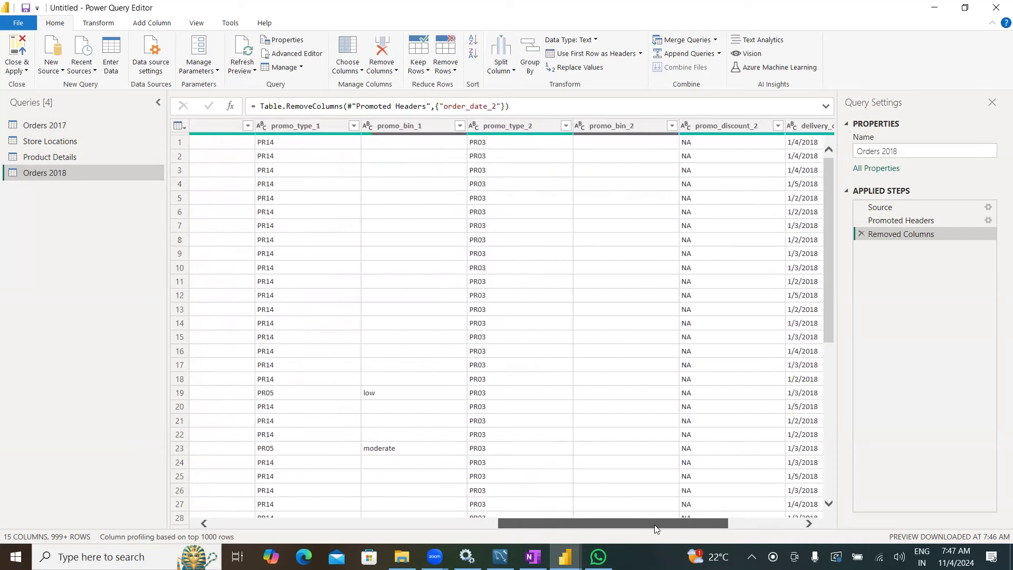
{"action": "left_click", "coordinate": [421, 132]}
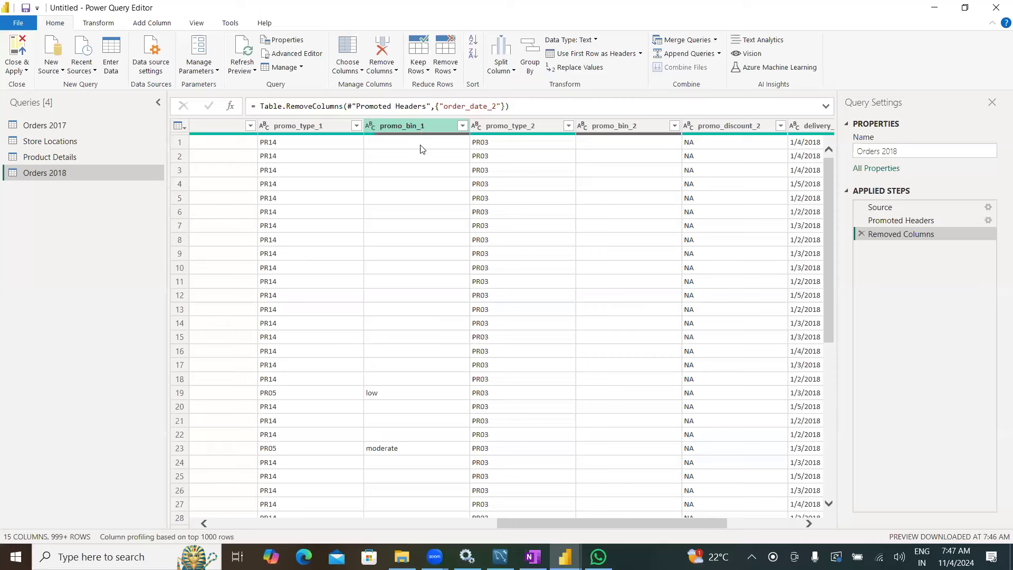
{"action": "left_click", "coordinate": [32, 129]}
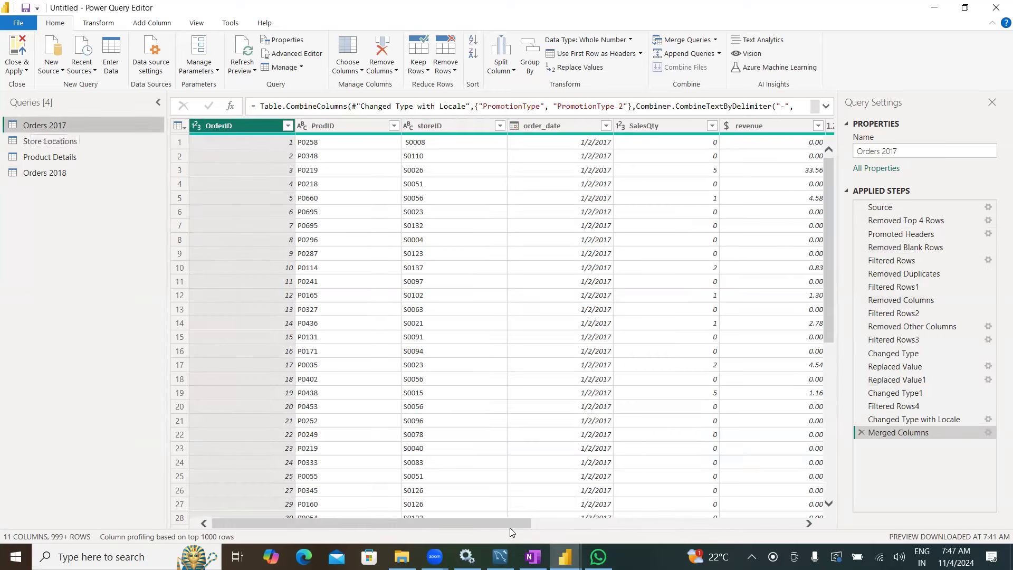
{"action": "left_click_drag", "start_coordinate": [528, 524], "coordinate": [721, 522]}
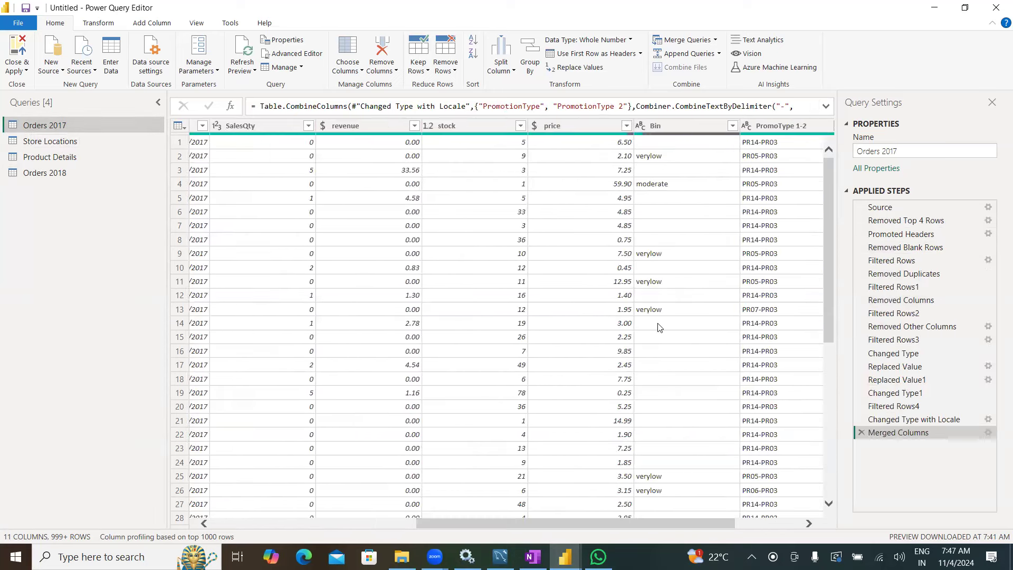
{"action": "scroll", "coordinate": [658, 353], "scroll_direction": "down", "scroll_amount": 8}
{"action": "scroll", "coordinate": [657, 372], "scroll_direction": "up", "scroll_amount": 6}
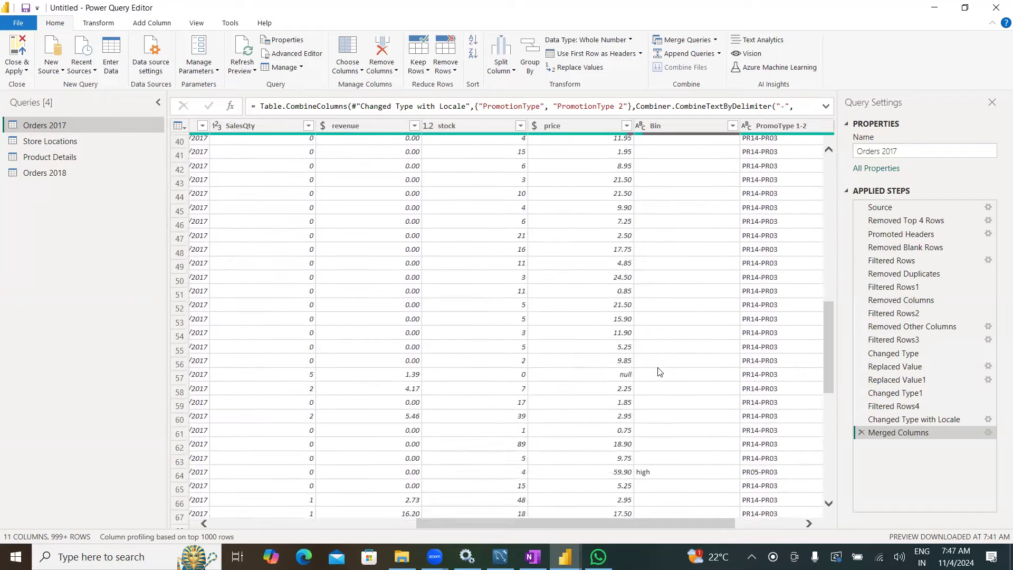
{"action": "left_click", "coordinate": [36, 174]}
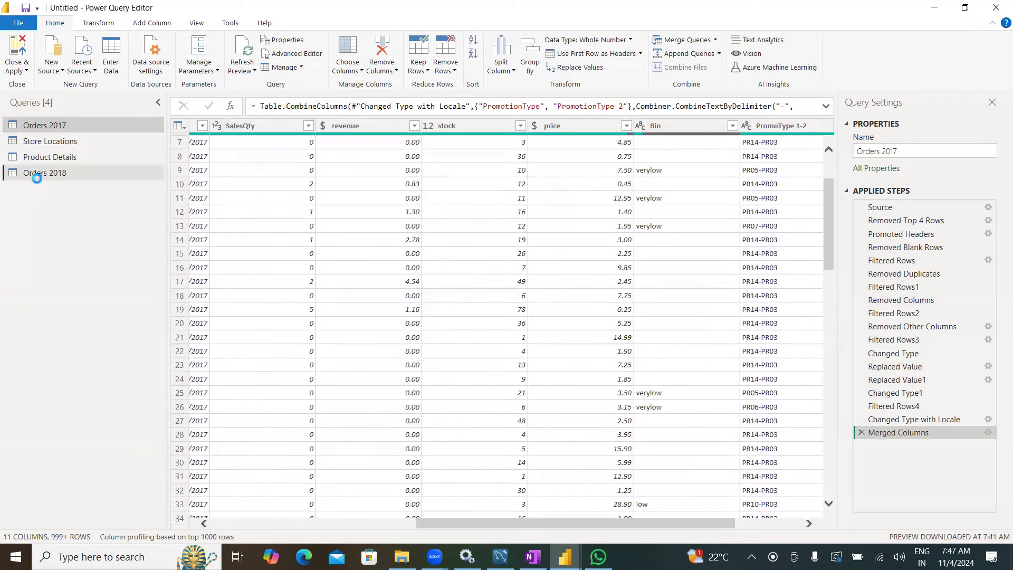
{"action": "left_click_drag", "start_coordinate": [431, 523], "coordinate": [624, 524]}
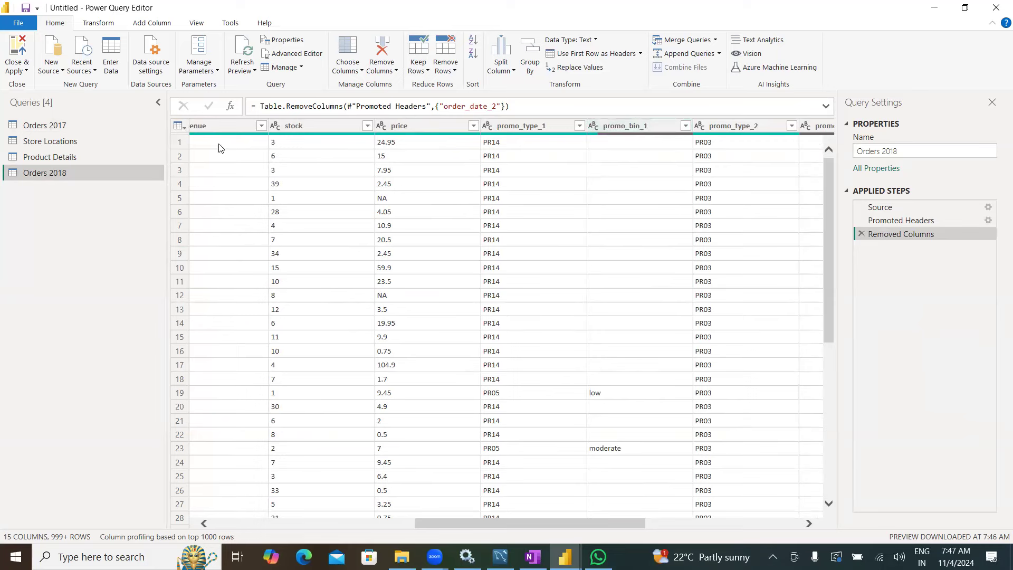
Compare the merged PromoType 1-2 column of Orders 2017 with the Orders 2018 promo columns, and check the remaining Orders 2017 columns through Delivery Date.
{"action": "left_click", "coordinate": [73, 124]}
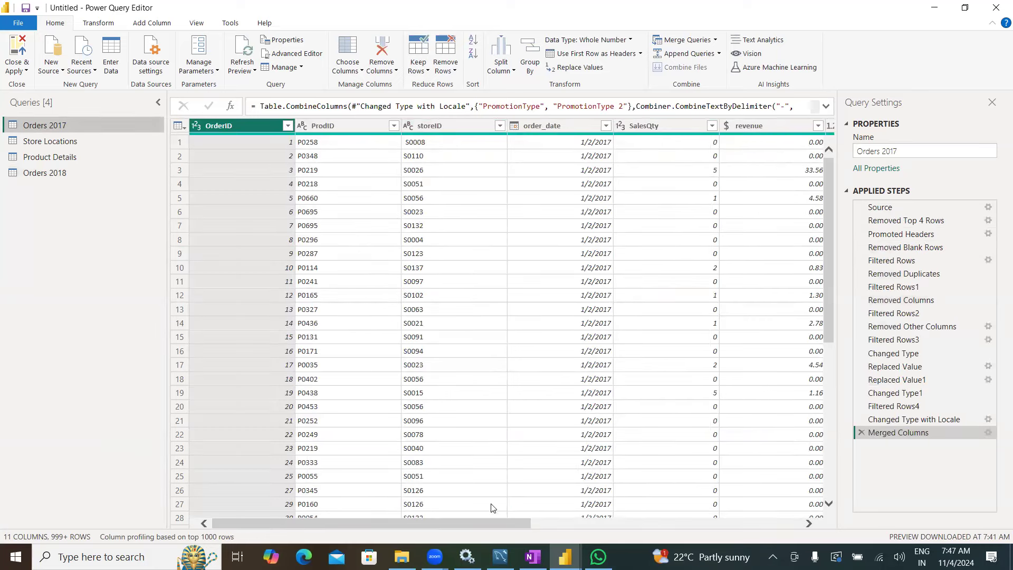
{"action": "left_click_drag", "start_coordinate": [491, 522], "coordinate": [731, 536]}
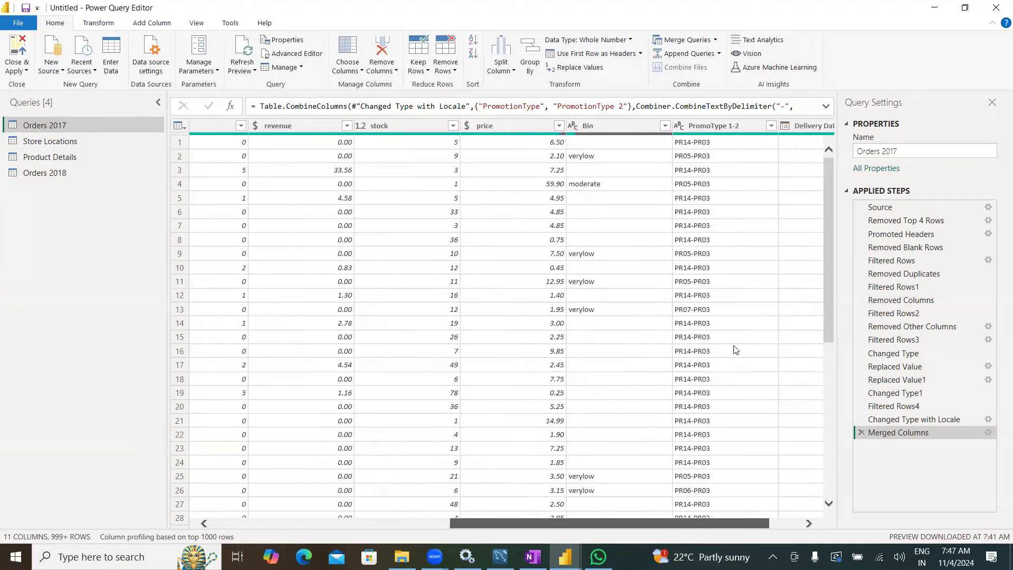
{"action": "left_click", "coordinate": [718, 131]}
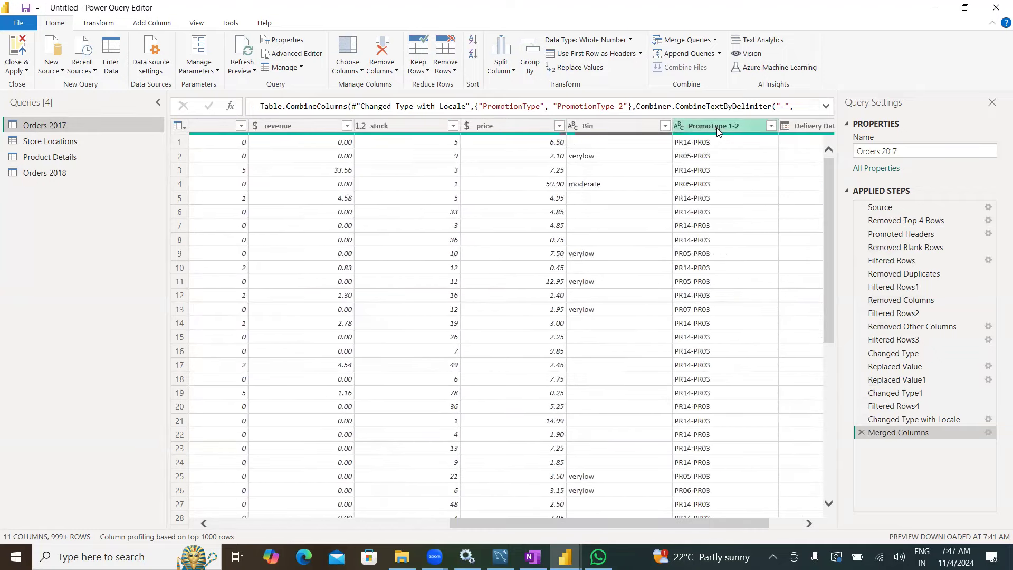
{"action": "left_click", "coordinate": [62, 174]}
{"action": "left_click_drag", "start_coordinate": [423, 520], "coordinate": [696, 531]}
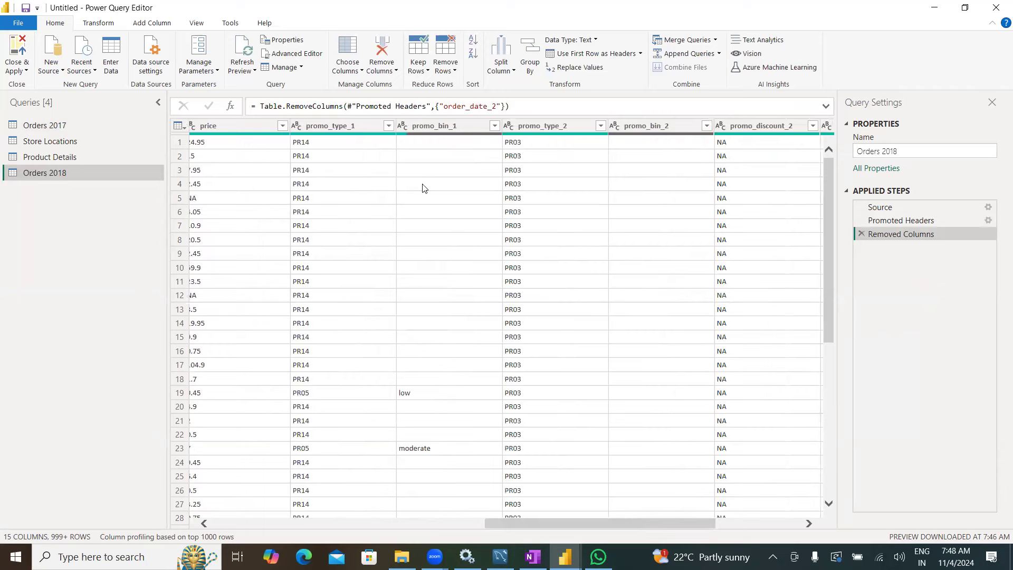
{"action": "left_click", "coordinate": [533, 135]}
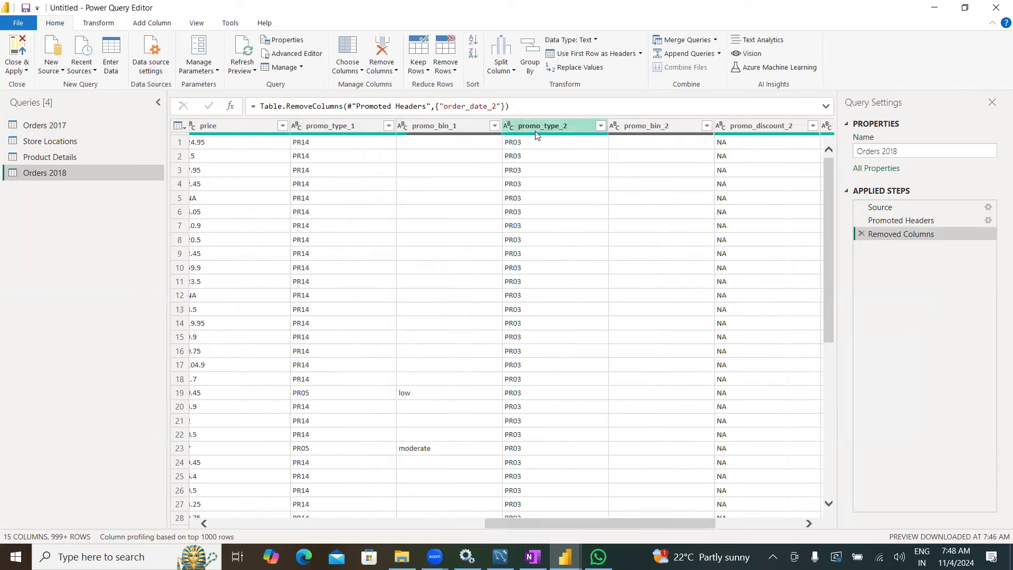
{"action": "key", "text": "Left"}
{"action": "key", "text": "Left"}
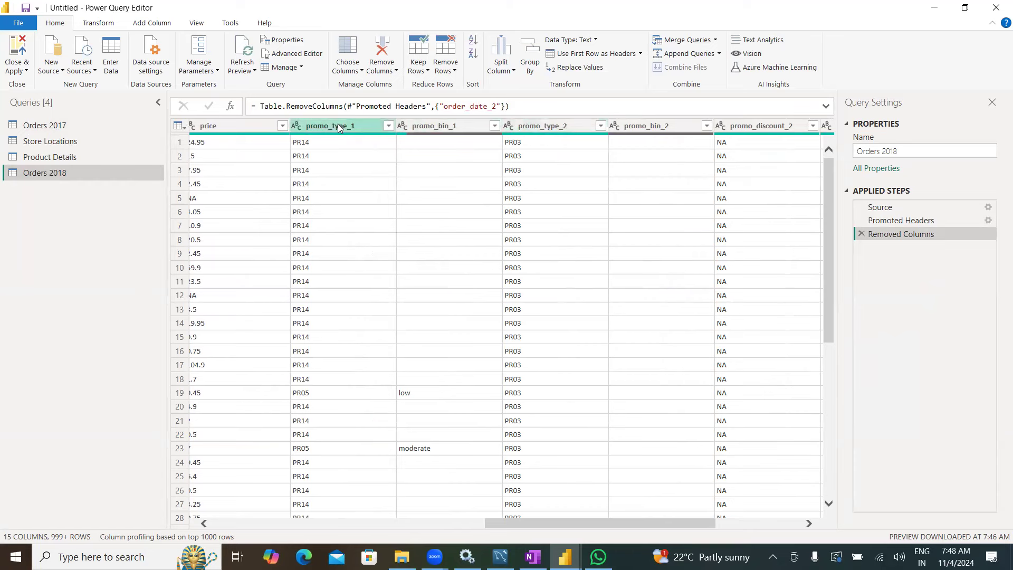
{"action": "left_click", "coordinate": [663, 119]}
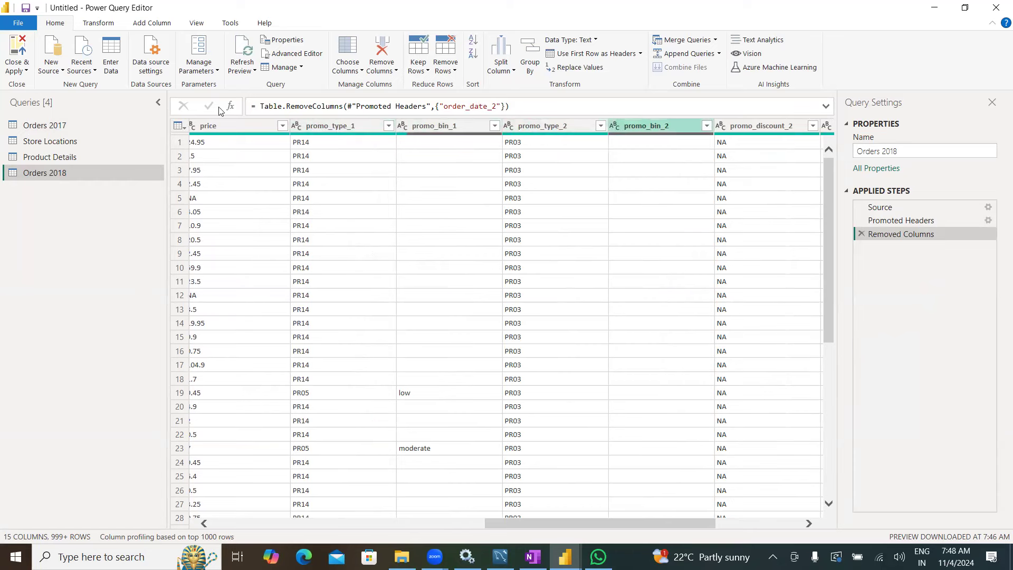
{"action": "left_click", "coordinate": [65, 125]}
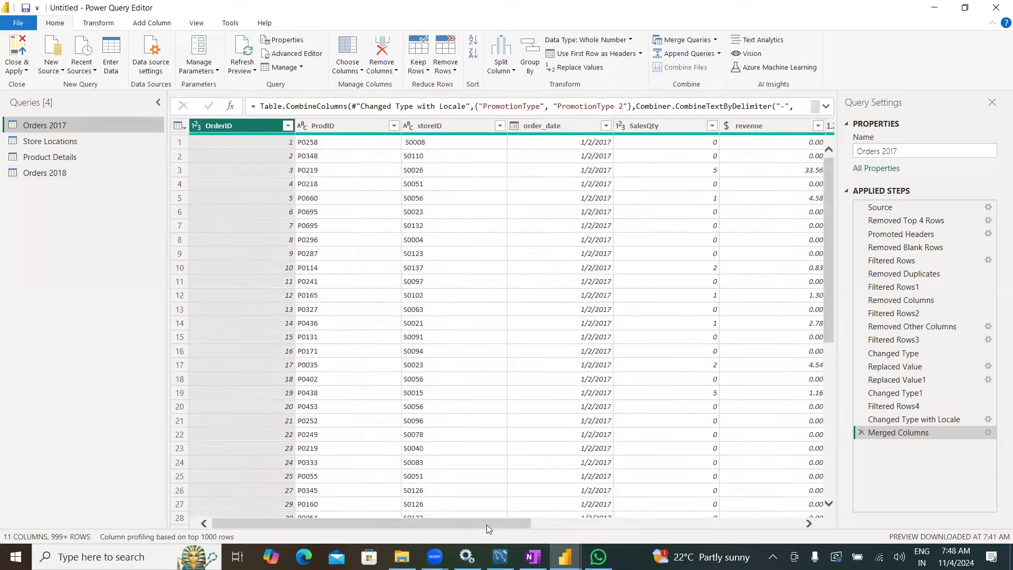
{"action": "left_click", "coordinate": [565, 524]}
{"action": "left_click", "coordinate": [765, 523]}
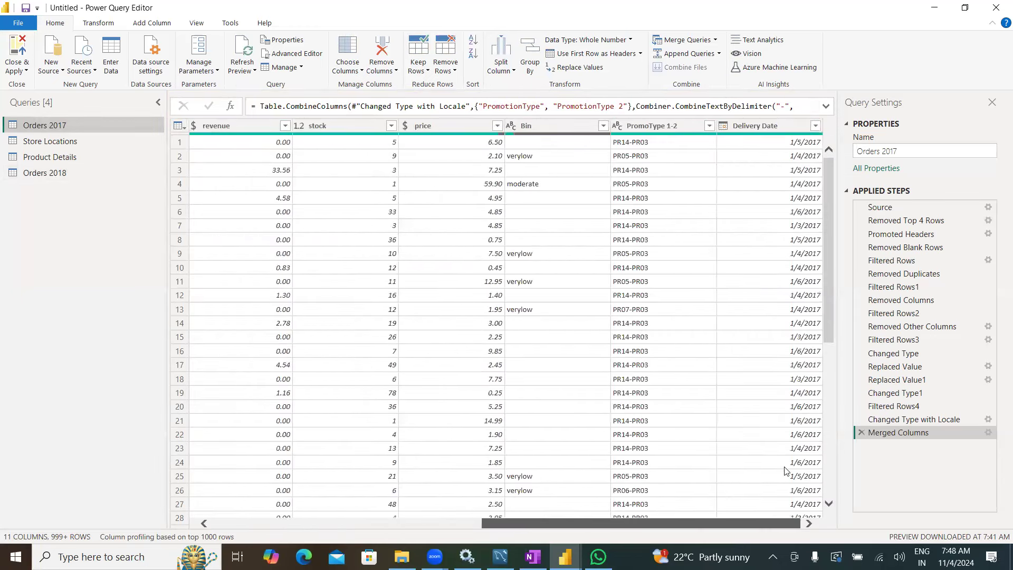
Remove the promo_bin_2 and promo_discount_2 columns from the Orders 2018 query.
{"action": "left_click", "coordinate": [65, 174]}
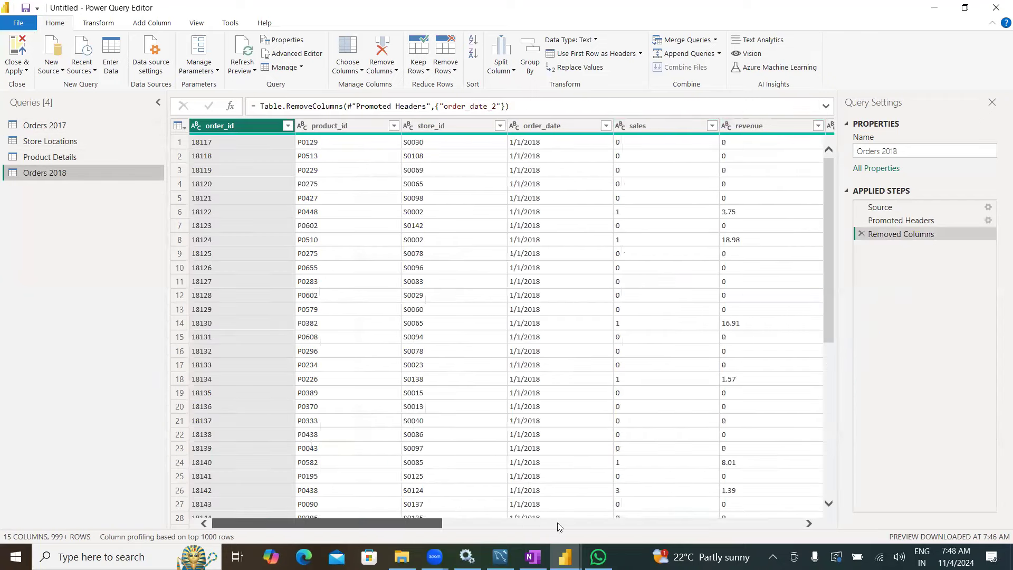
{"action": "left_click_drag", "start_coordinate": [337, 523], "coordinate": [812, 522]}
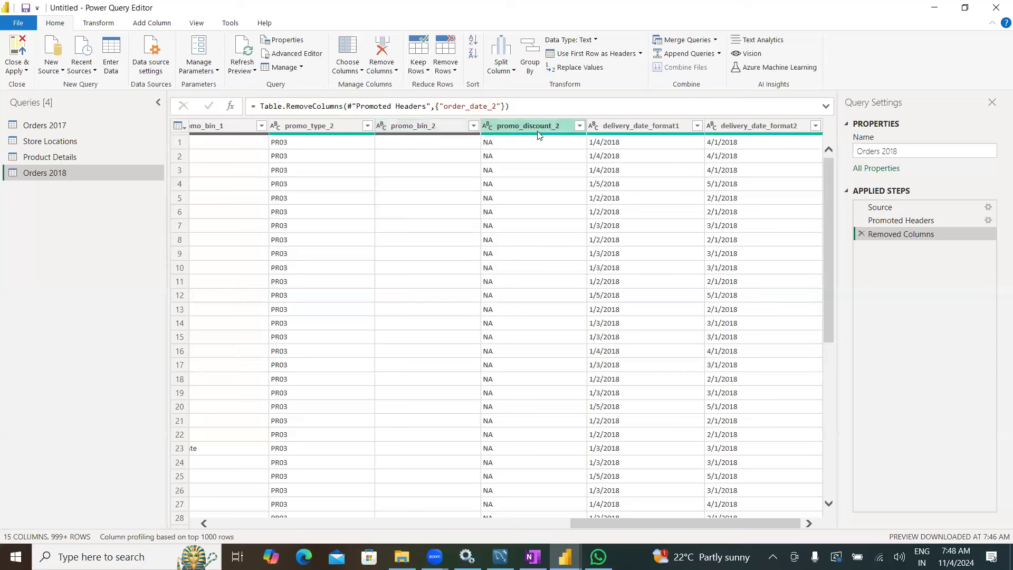
{"action": "right_click", "coordinate": [403, 126]}
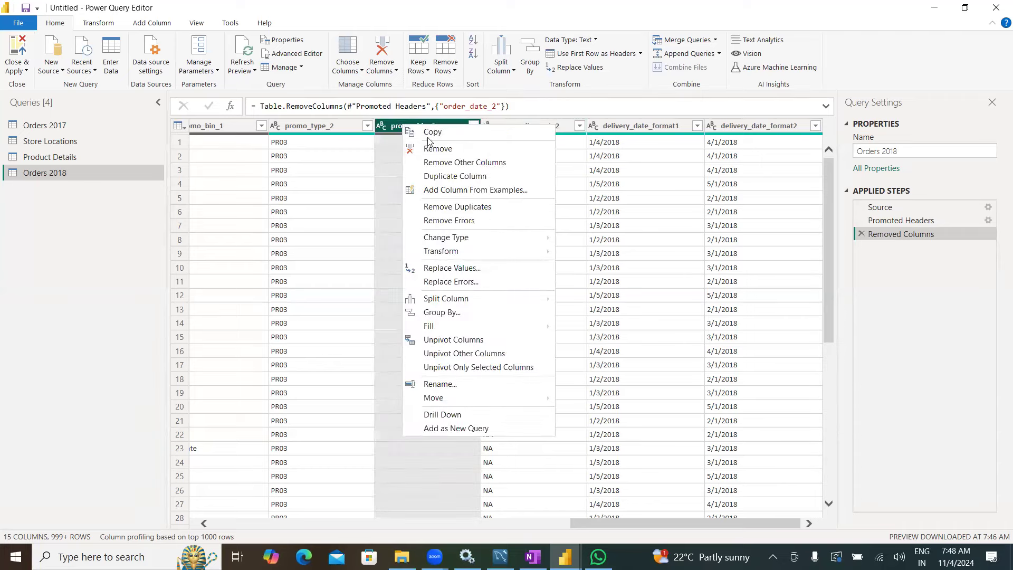
{"action": "left_click", "coordinate": [495, 145]}
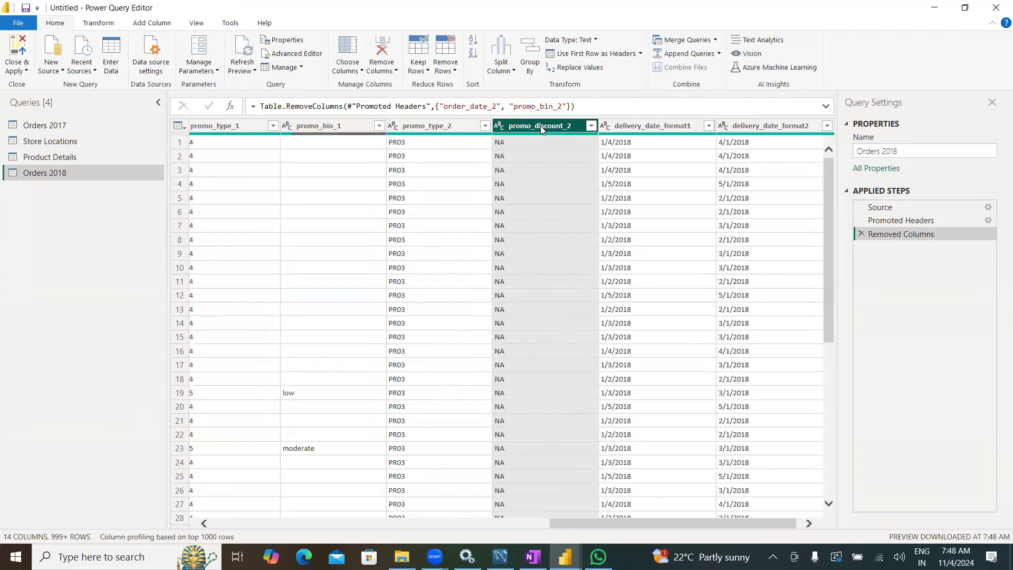
{"action": "right_click", "coordinate": [541, 126]}
{"action": "left_click", "coordinate": [662, 152]}
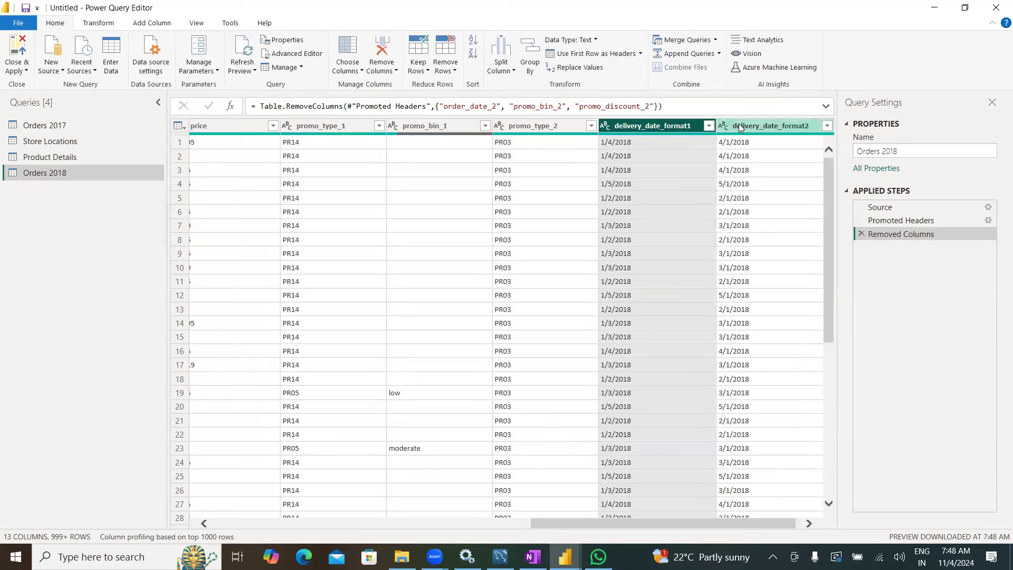
Remove the delivery_date_format2 column from Orders 2018 and return to the first columns of the table.
{"action": "left_click", "coordinate": [755, 127], "text": "ctrl"}
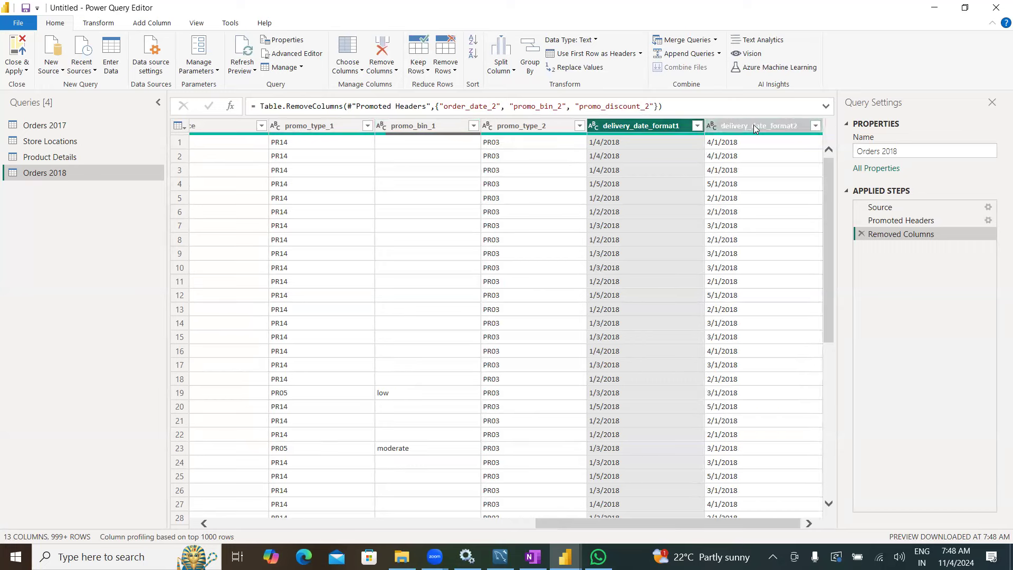
{"action": "right_click", "coordinate": [754, 127]}
{"action": "left_click", "coordinate": [781, 150]}
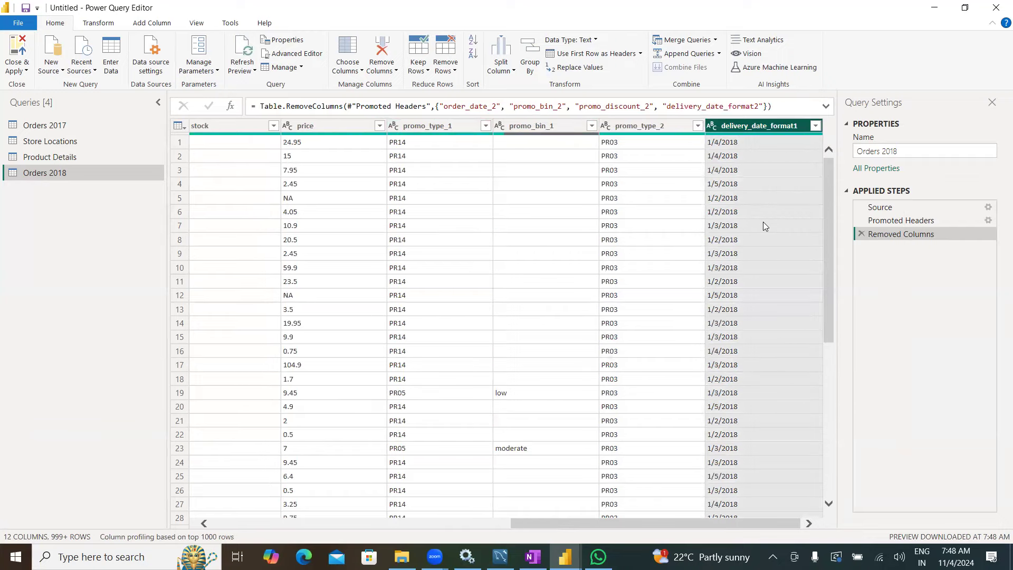
{"action": "left_click_drag", "start_coordinate": [617, 525], "coordinate": [287, 511]}
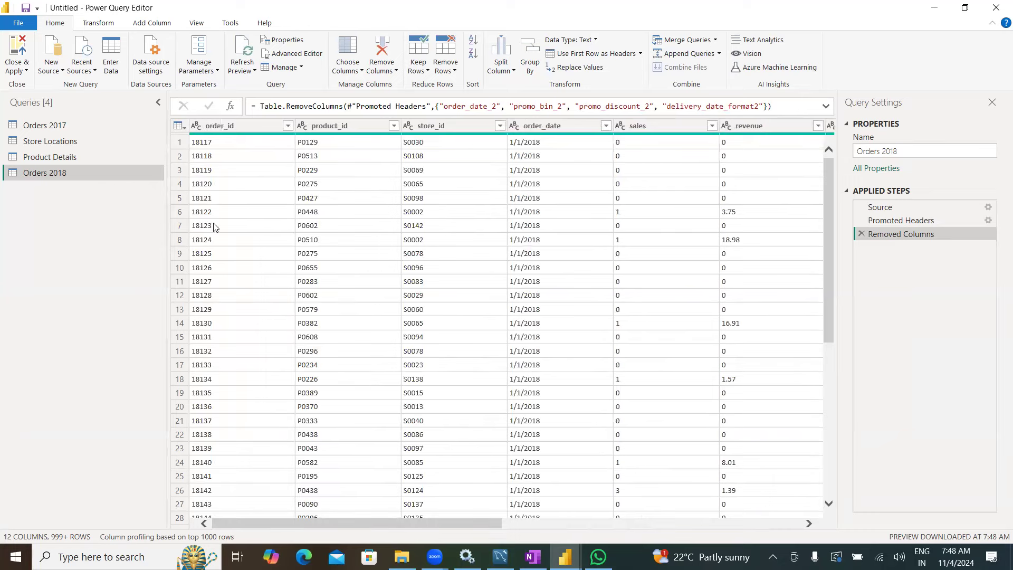
Review the rows of Orders 2018 and its remaining columns through delivery_date_format1.
{"action": "scroll", "coordinate": [214, 227], "scroll_direction": "down", "scroll_amount": 20}
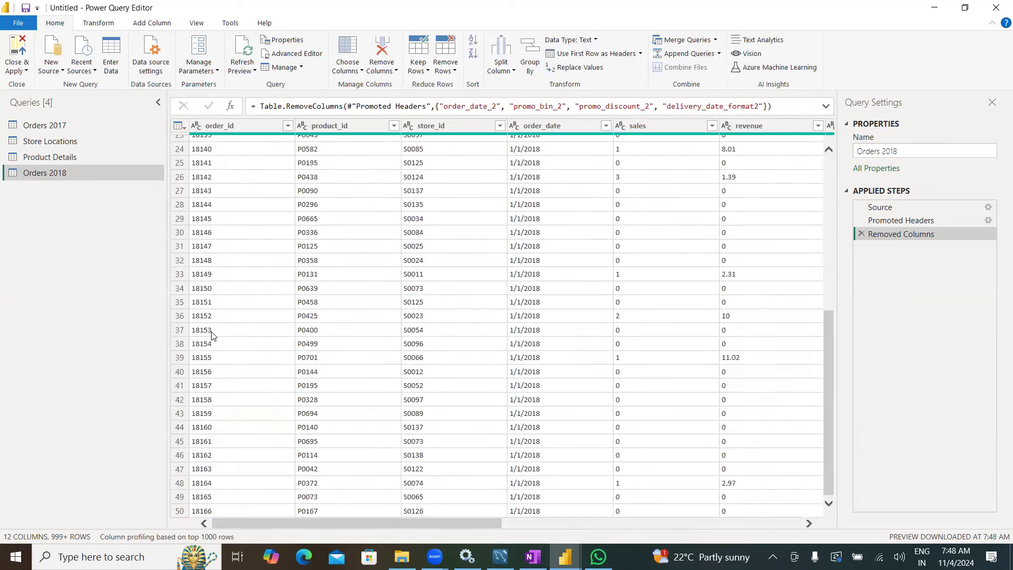
{"action": "scroll", "coordinate": [212, 336], "scroll_direction": "down", "scroll_amount": 18}
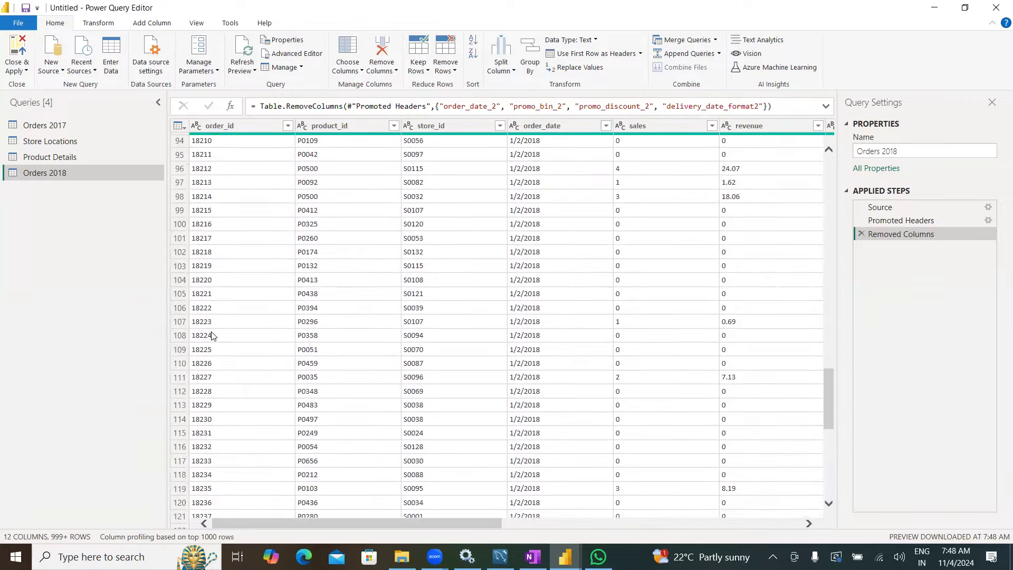
{"action": "scroll", "coordinate": [398, 435], "scroll_direction": "up", "scroll_amount": 20}
{"action": "scroll", "coordinate": [398, 442], "scroll_direction": "up", "scroll_amount": 10}
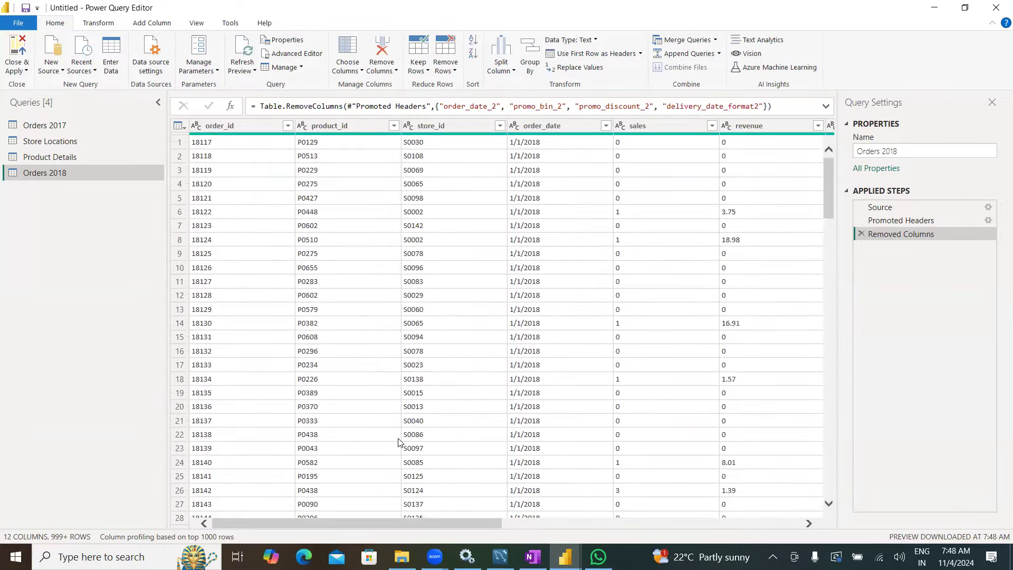
{"action": "left_click_drag", "start_coordinate": [479, 522], "coordinate": [814, 524]}
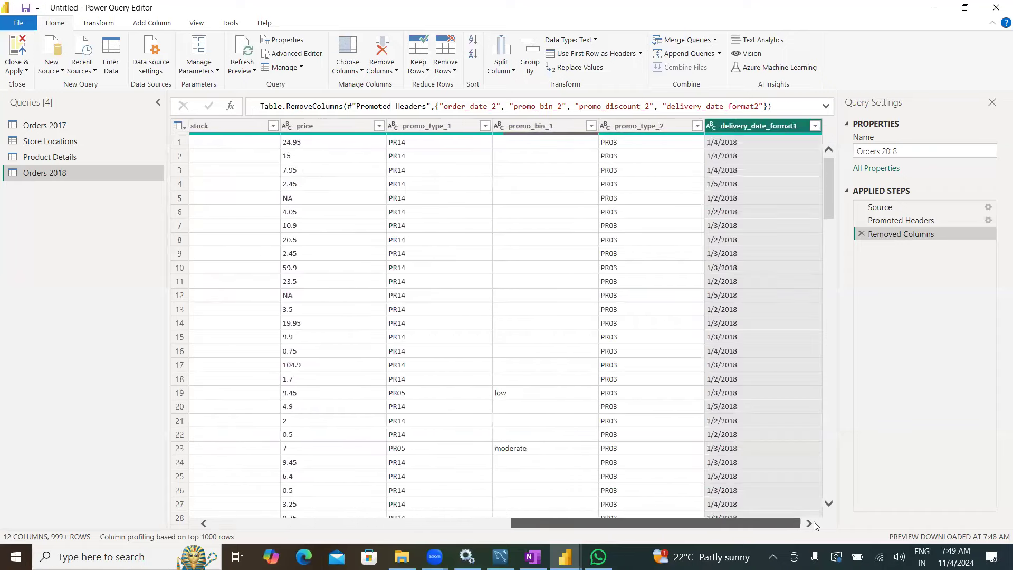
{"action": "scroll", "coordinate": [527, 498], "scroll_direction": "left", "scroll_amount": 10}
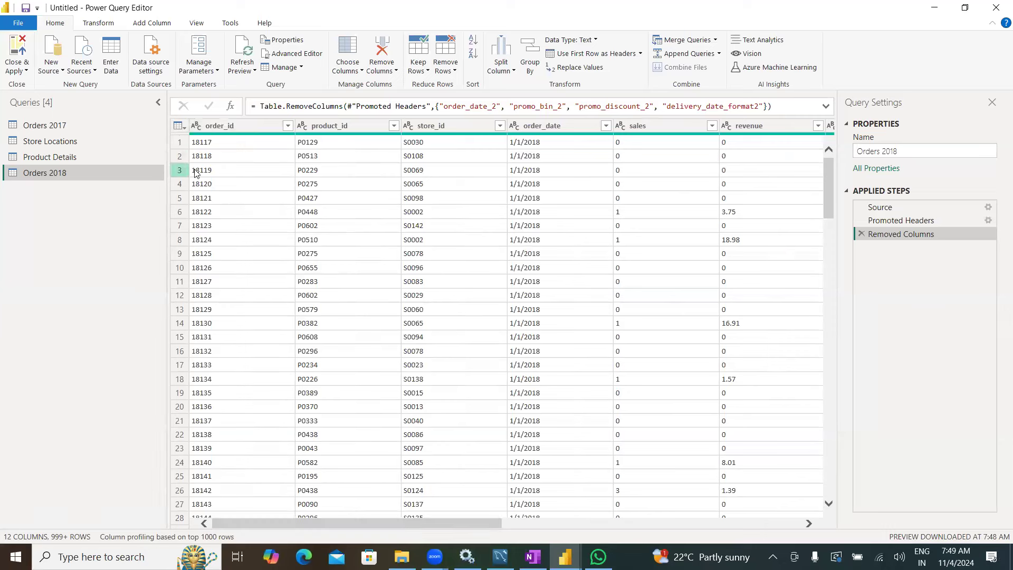
Check the OrderID data type in Orders 2017 and set the order_id column of Orders 2018 to Whole Number.
{"action": "left_click", "coordinate": [49, 126]}
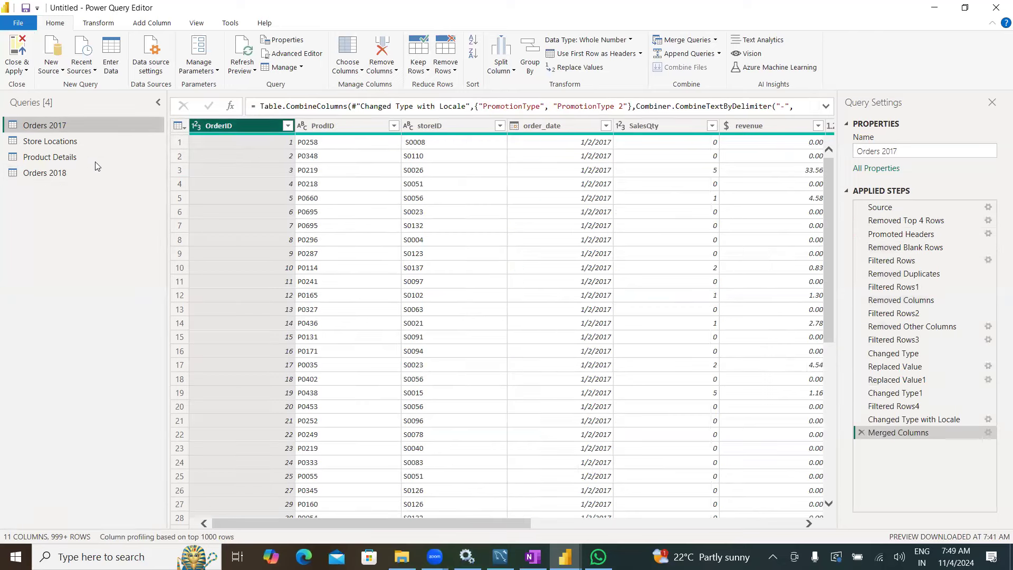
{"action": "left_click", "coordinate": [98, 168]}
{"action": "left_click", "coordinate": [239, 131]}
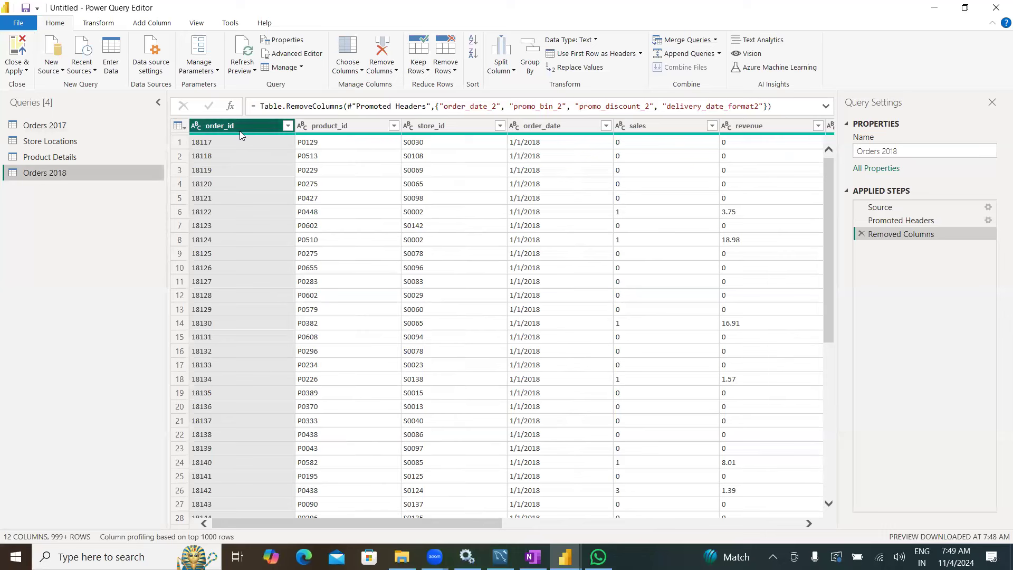
{"action": "left_click", "coordinate": [196, 126]}
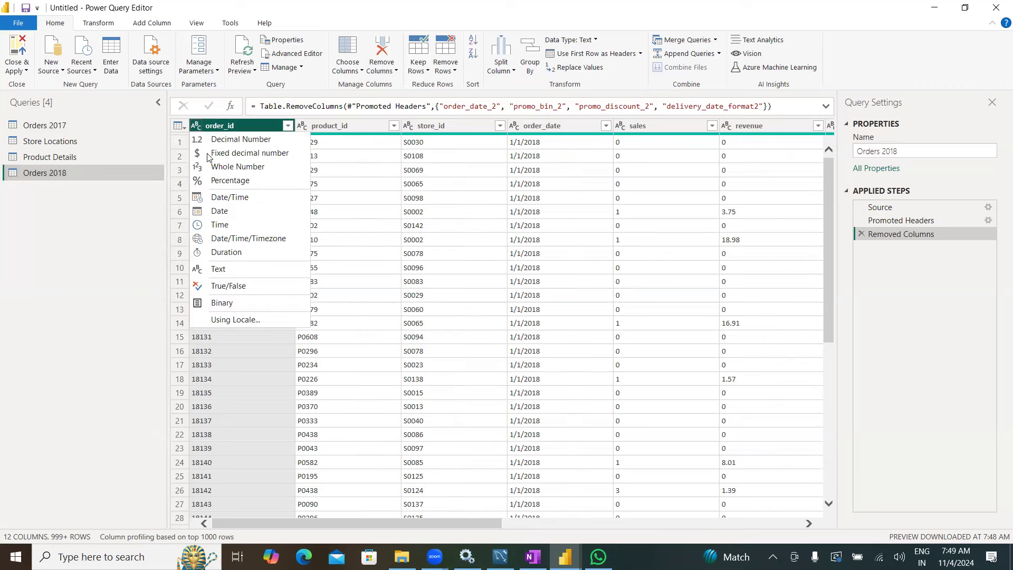
{"action": "left_click", "coordinate": [213, 168]}
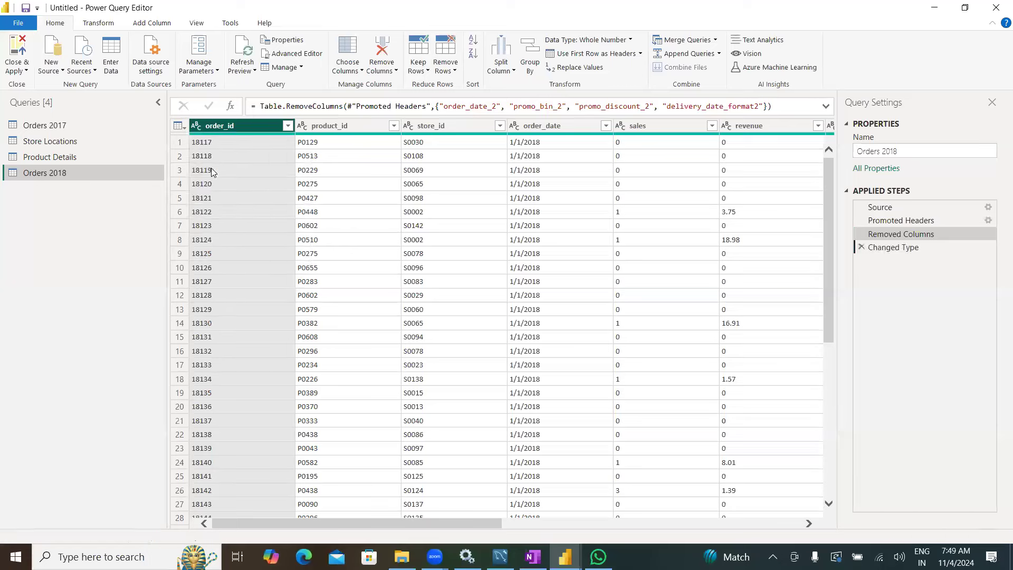
Check the product_id and store_id columns of Orders 2018 and set the order_date column's data type to Date.
{"action": "left_click", "coordinate": [342, 126]}
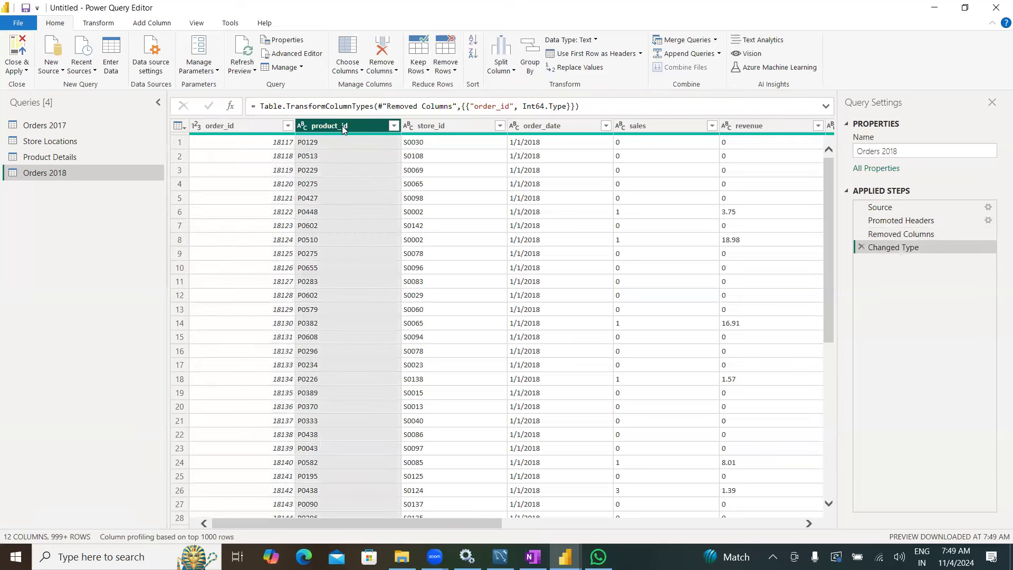
{"action": "left_click", "coordinate": [432, 127]}
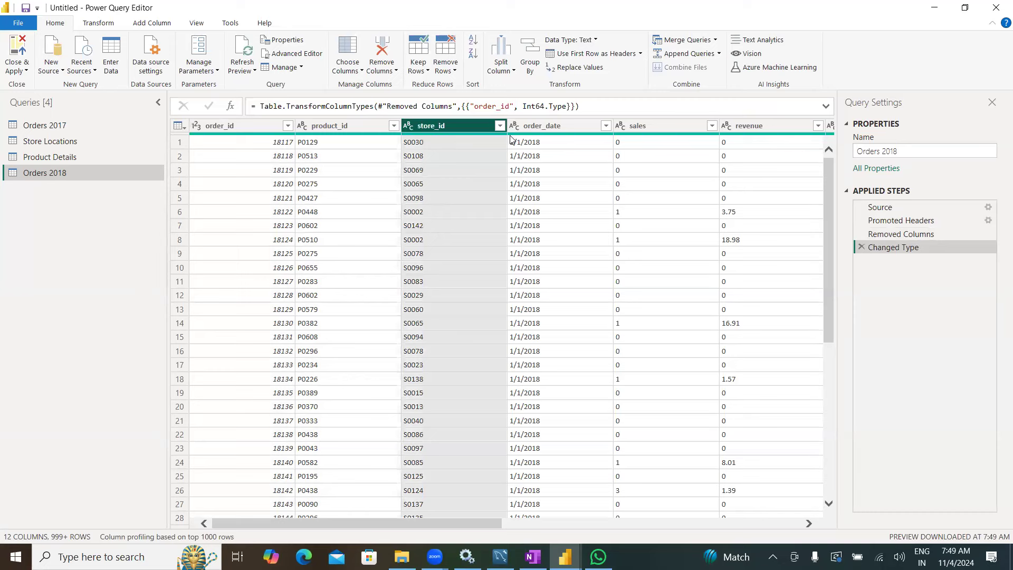
{"action": "left_click", "coordinate": [559, 125]}
{"action": "left_click", "coordinate": [514, 126]}
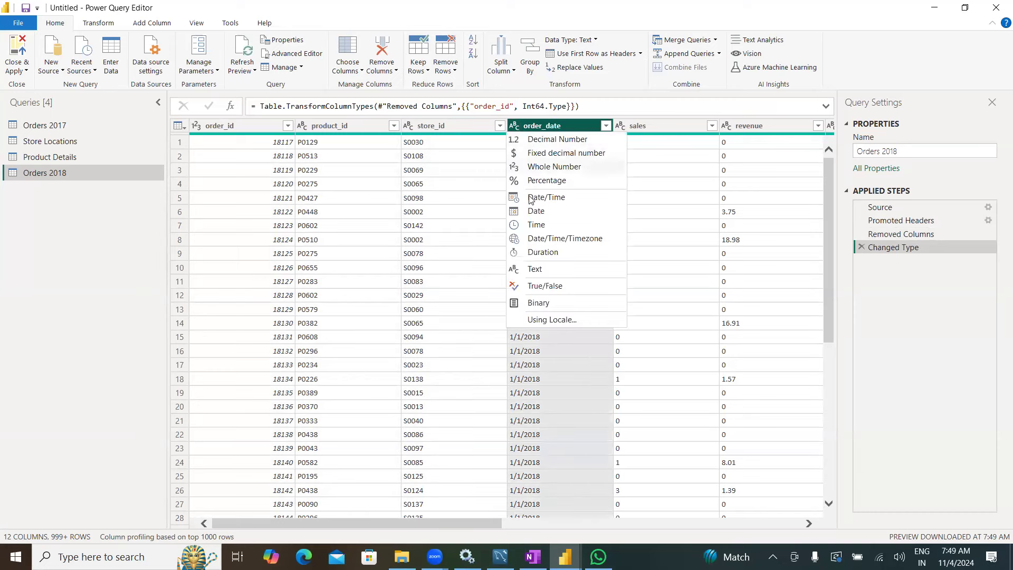
{"action": "left_click", "coordinate": [537, 212]}
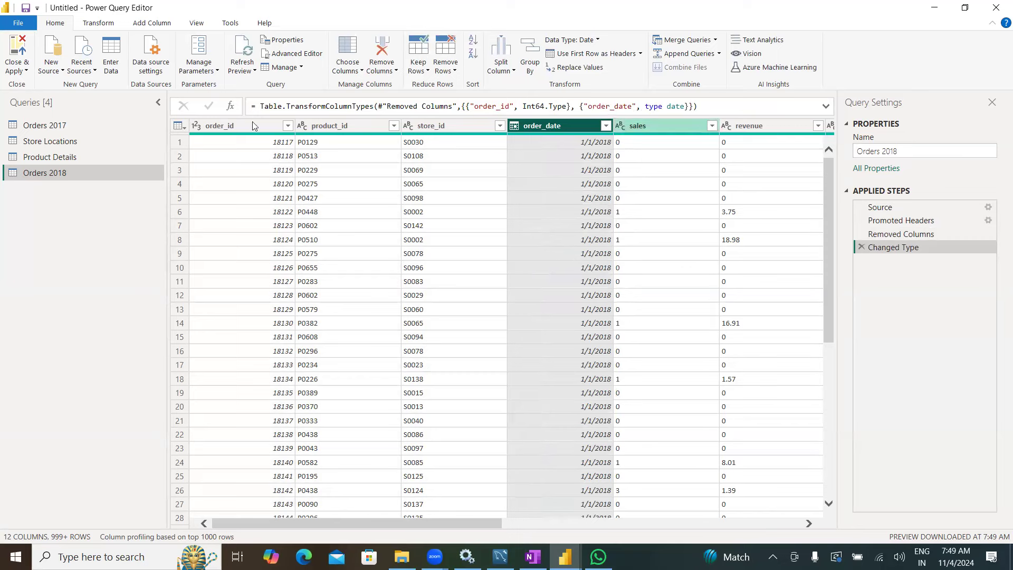
Check the SalesQty data type in Orders 2017 and set the sales column of Orders 2018 to Whole Number.
{"action": "left_click", "coordinate": [71, 126]}
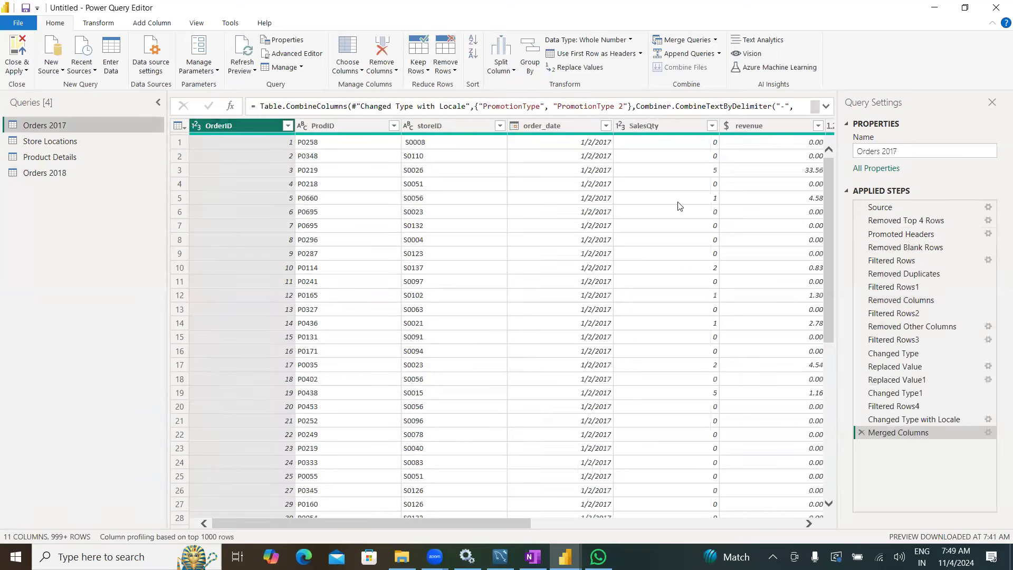
{"action": "left_click", "coordinate": [48, 173]}
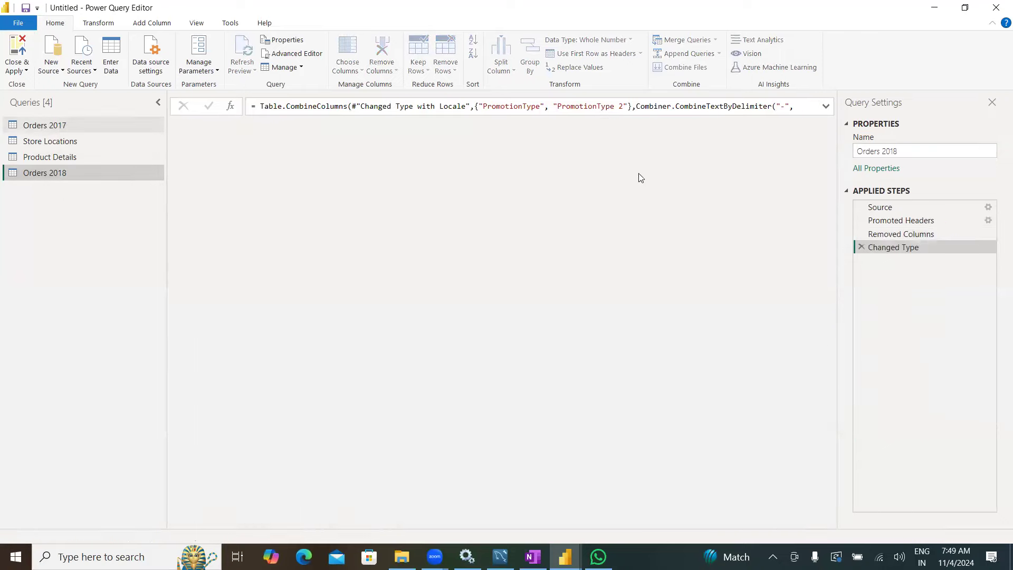
{"action": "left_click", "coordinate": [640, 127]}
{"action": "left_click", "coordinate": [620, 127]}
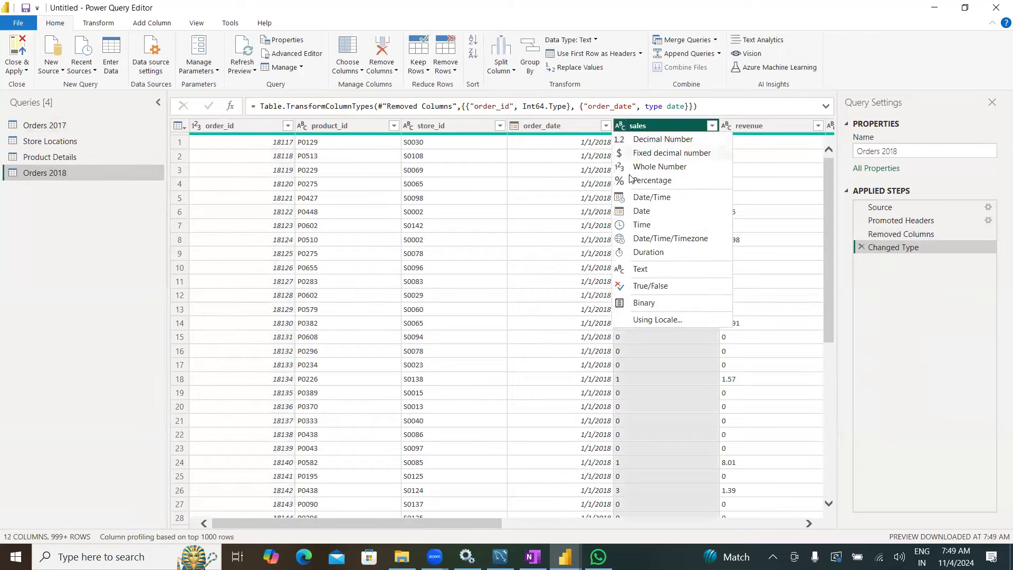
{"action": "left_click", "coordinate": [645, 167]}
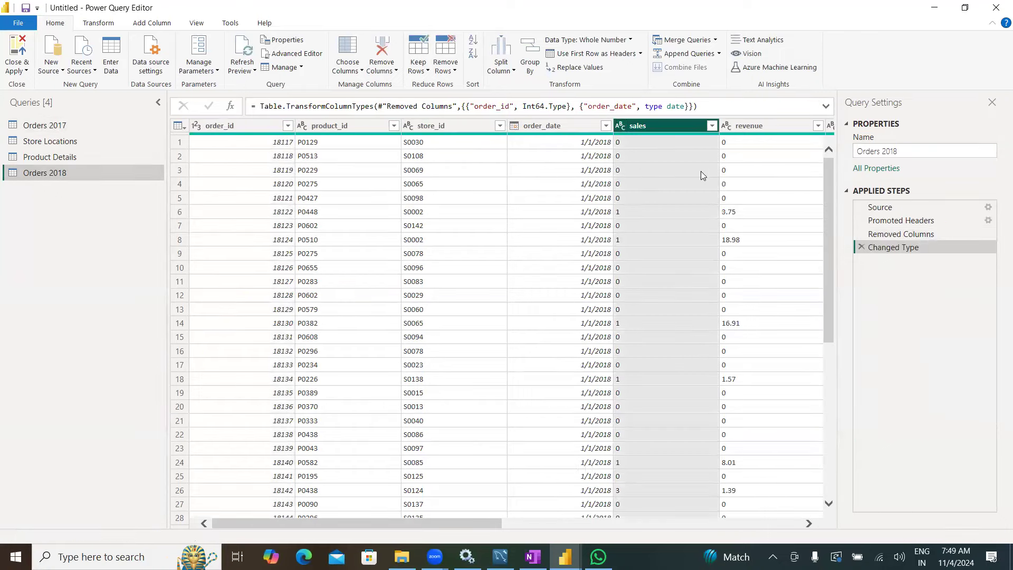
Check the revenue data type in Orders 2017 and set the revenue column of Orders 2018 to Fixed decimal number.
{"action": "left_click", "coordinate": [728, 126]}
{"action": "left_click", "coordinate": [57, 124]}
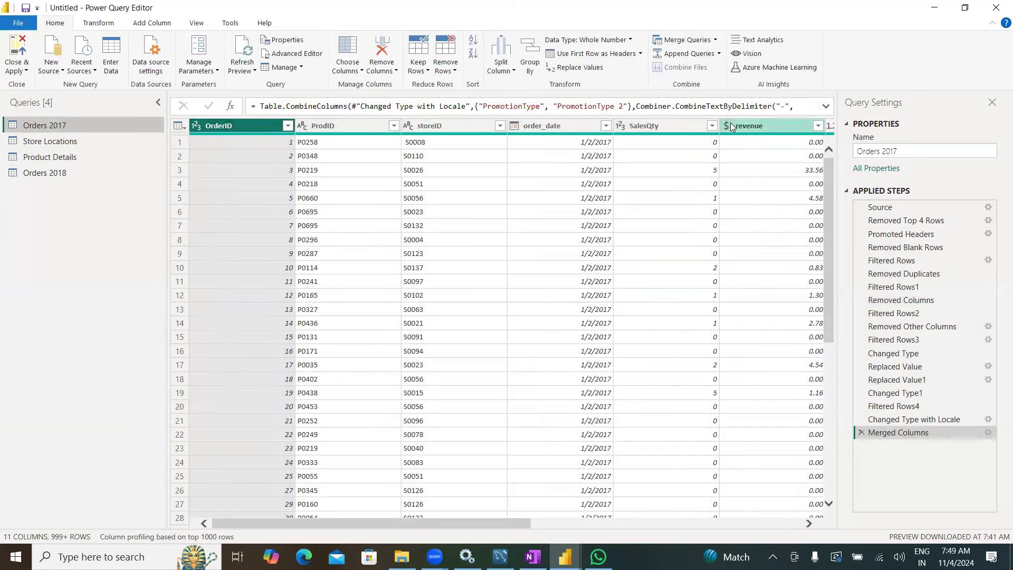
{"action": "left_click", "coordinate": [57, 174]}
{"action": "left_click", "coordinate": [724, 126]}
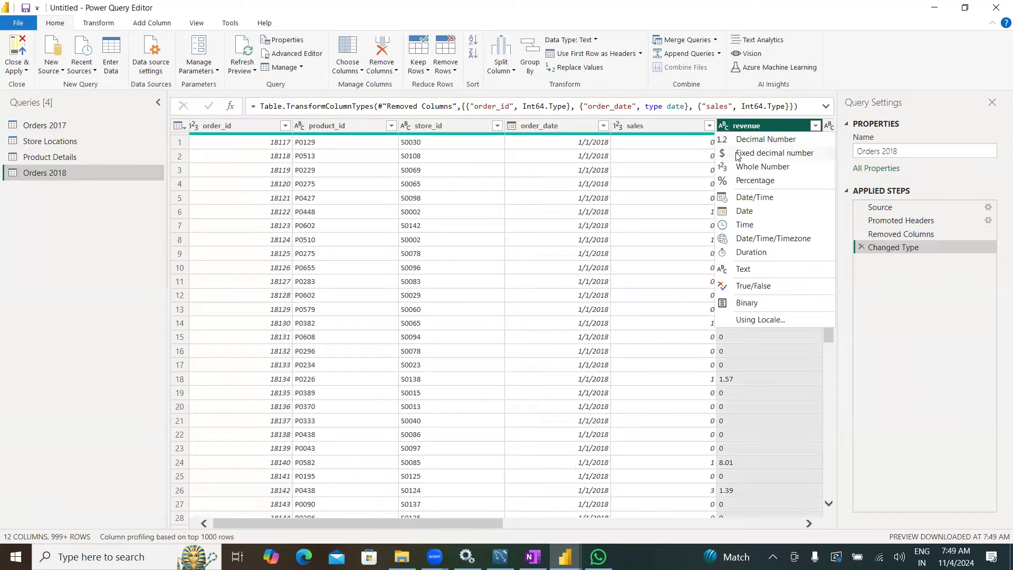
{"action": "left_click", "coordinate": [737, 154]}
Match Orders 2018 to the Orders 2017 data types by setting stock to Decimal Number and price to Fixed decimal number.
{"action": "left_click_drag", "start_coordinate": [487, 525], "coordinate": [581, 524]}
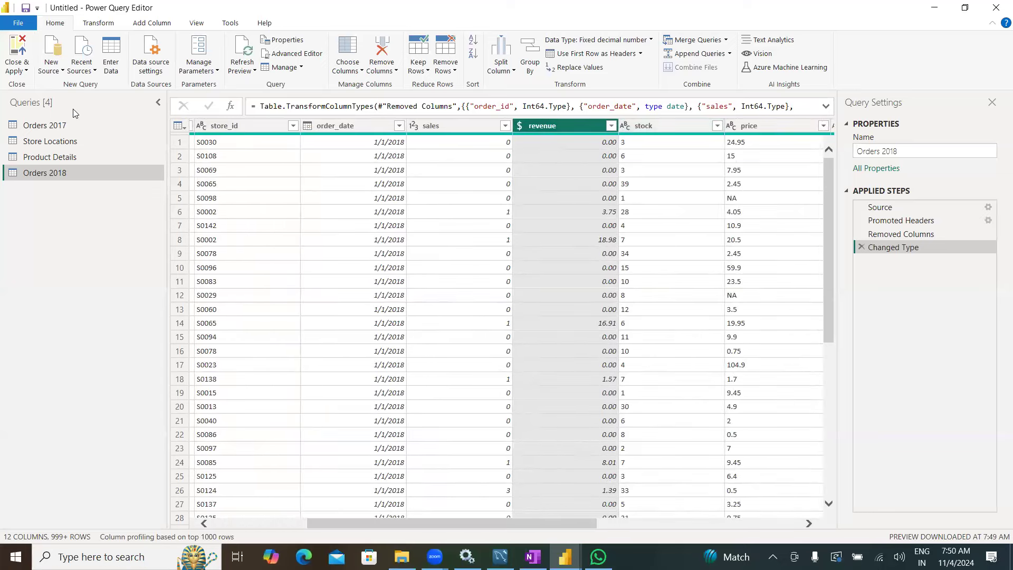
{"action": "left_click", "coordinate": [61, 126]}
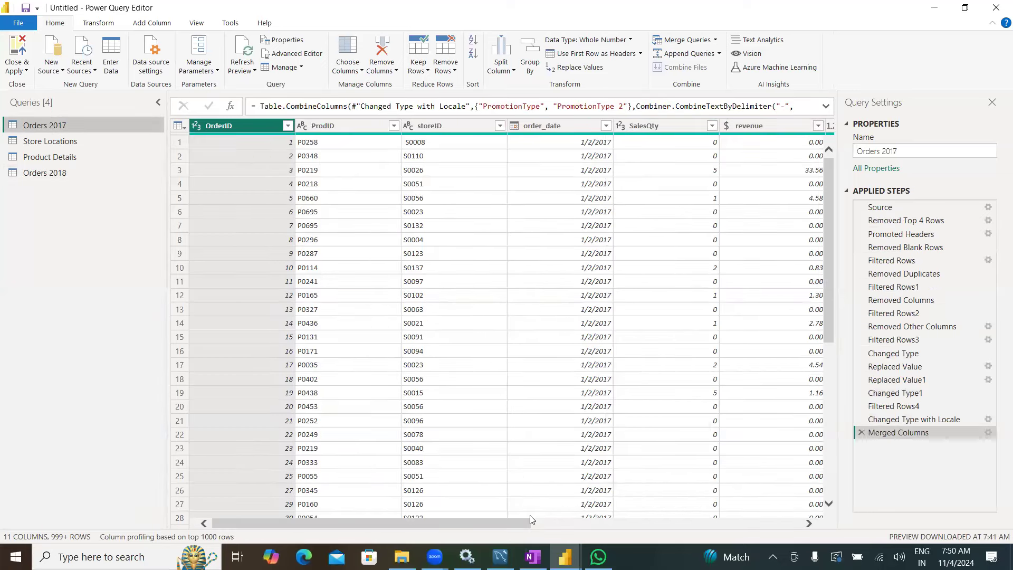
{"action": "left_click_drag", "start_coordinate": [531, 526], "coordinate": [627, 525]}
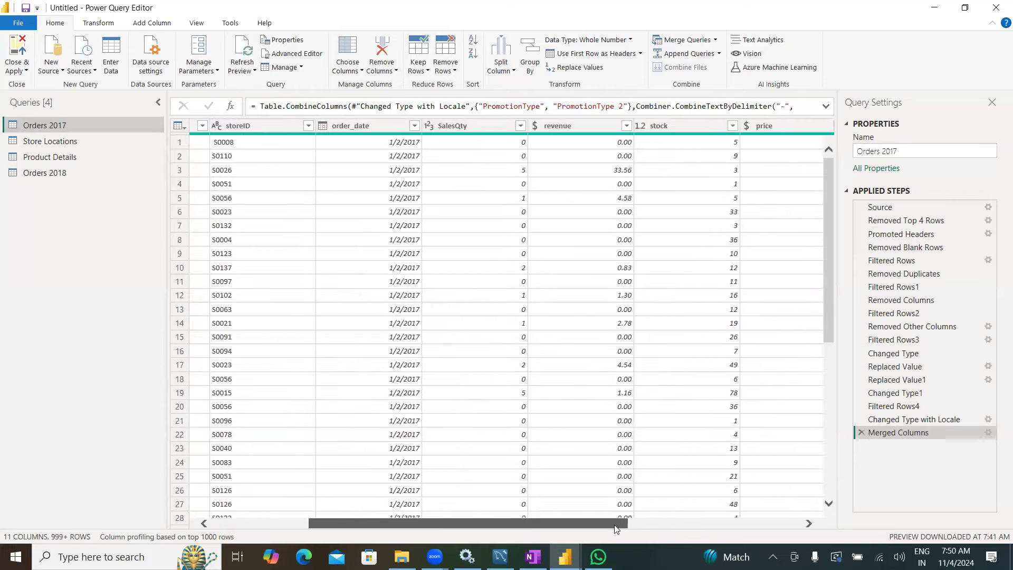
{"action": "left_click", "coordinate": [72, 174]}
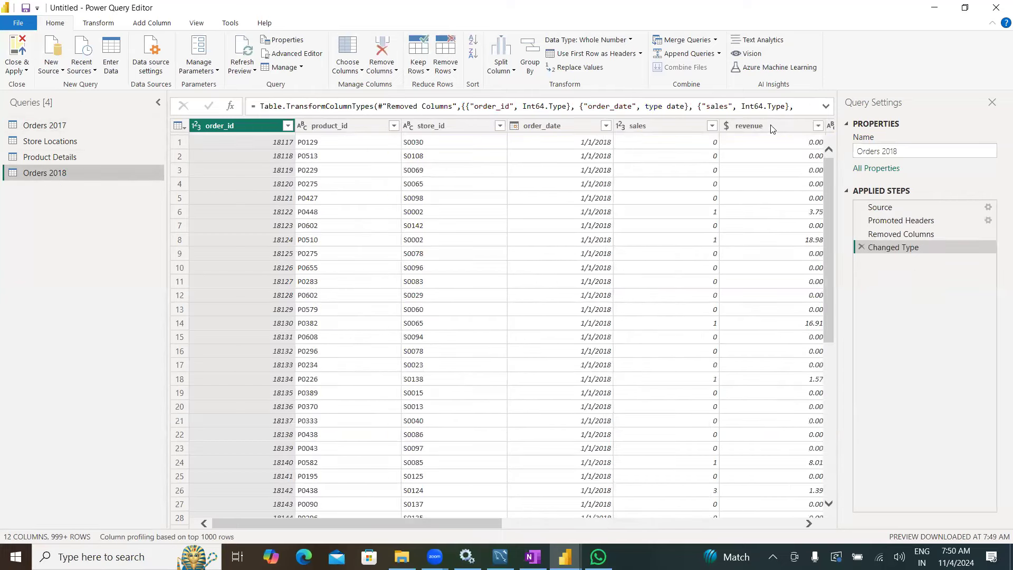
{"action": "left_click_drag", "start_coordinate": [482, 522], "coordinate": [631, 522]}
{"action": "left_click", "coordinate": [509, 126]}
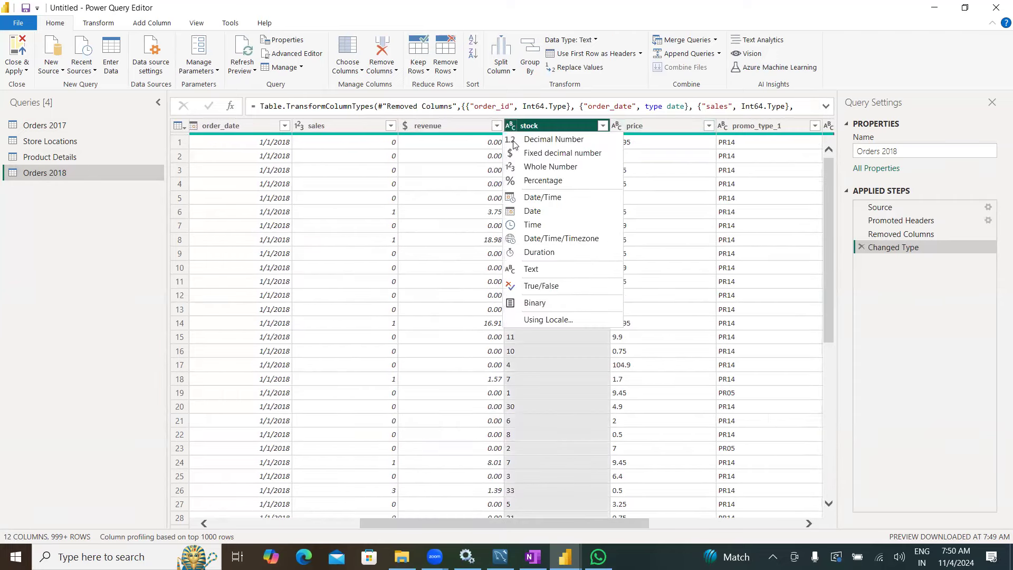
{"action": "left_click", "coordinate": [527, 141]}
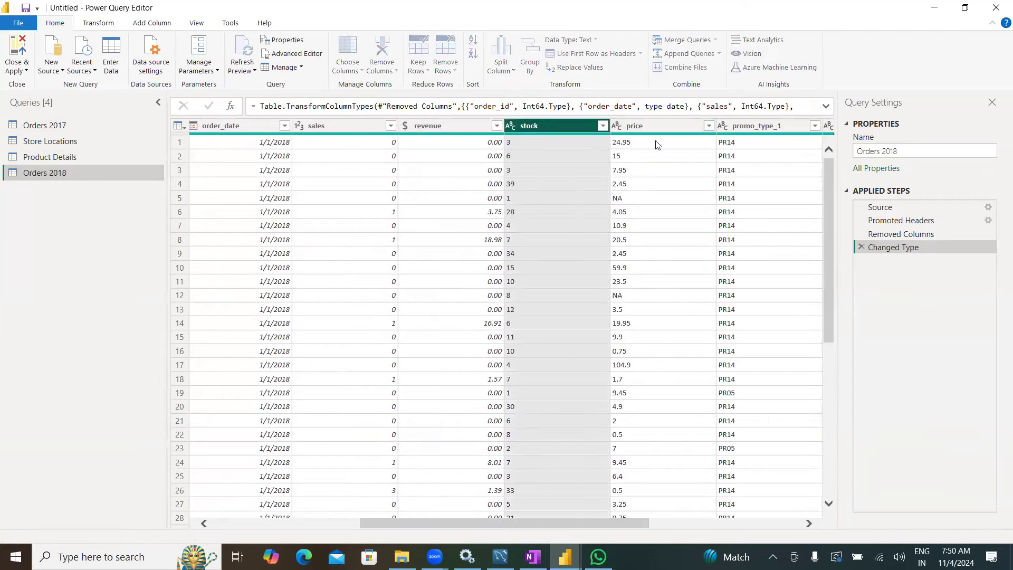
{"action": "left_click", "coordinate": [619, 127]}
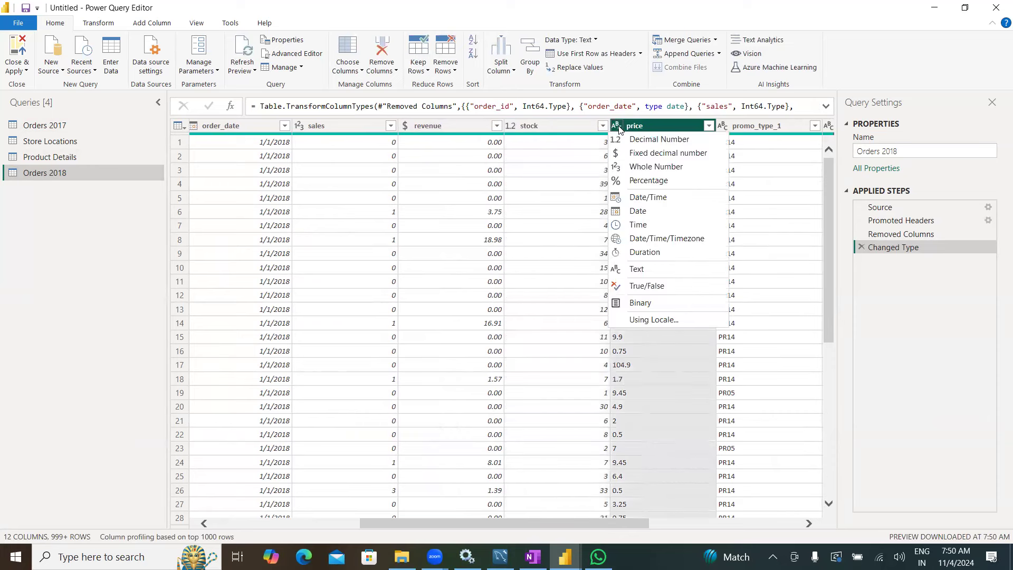
{"action": "left_click", "coordinate": [630, 152]}
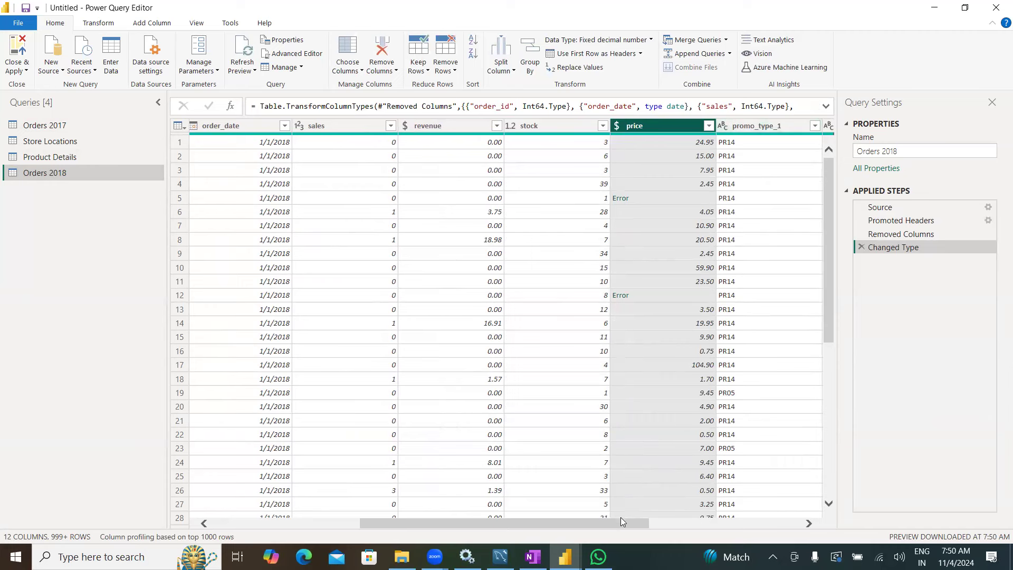
Set the delivery_date_format1 column of Orders 2018 to the Date data type.
{"action": "left_click_drag", "start_coordinate": [620, 522], "coordinate": [735, 519]}
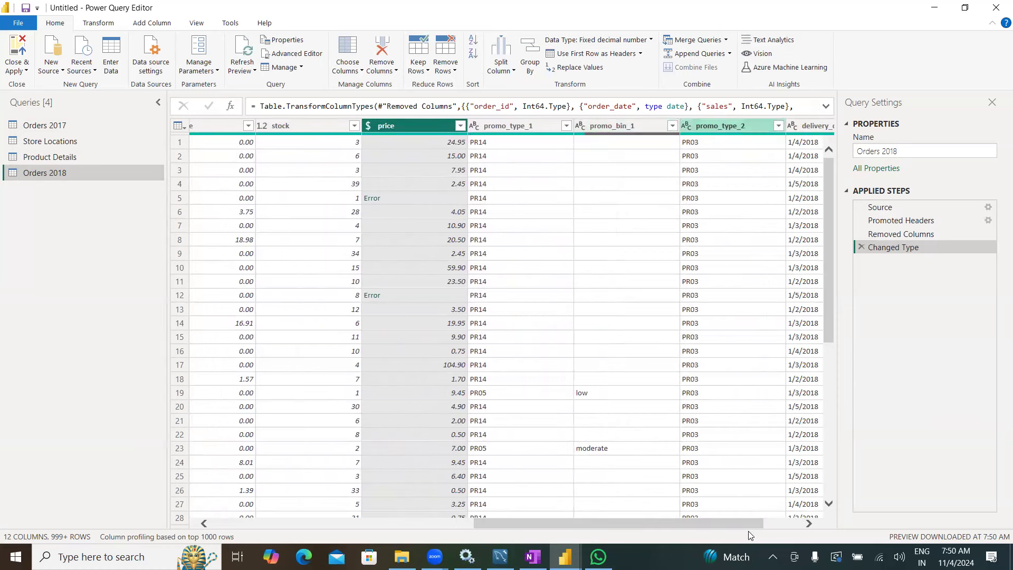
{"action": "left_click_drag", "start_coordinate": [750, 523], "coordinate": [787, 524]}
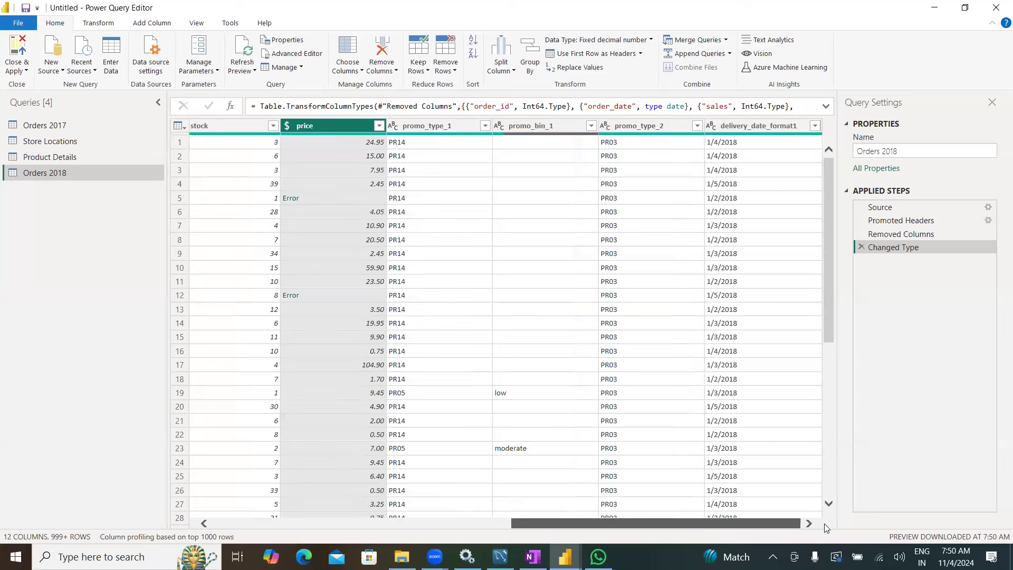
{"action": "left_click", "coordinate": [711, 126]}
{"action": "left_click", "coordinate": [729, 211]}
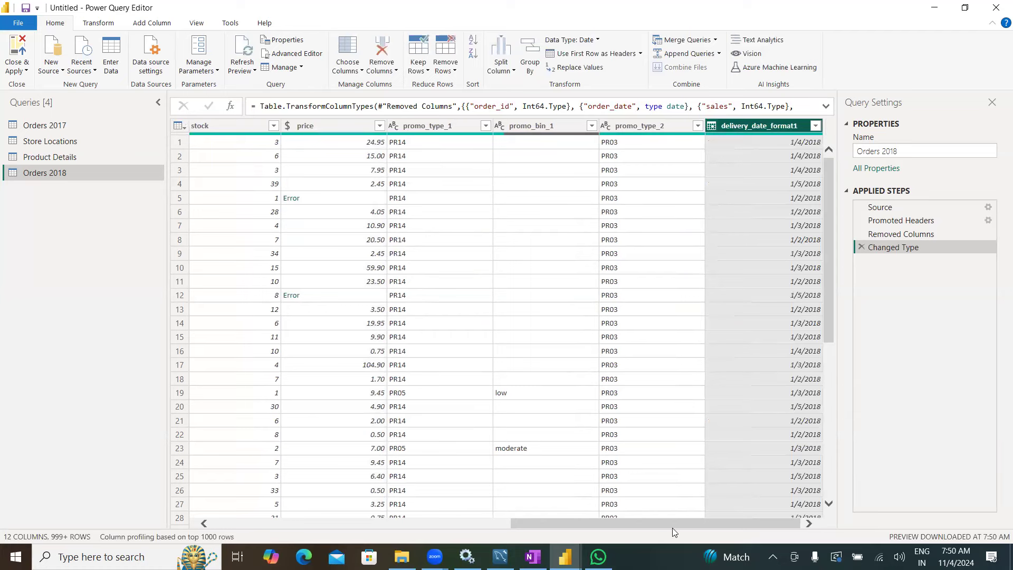
Append the Orders 2018 table to the Orders 2017 query as a two-table append.
{"action": "left_click_drag", "start_coordinate": [674, 526], "coordinate": [280, 528]}
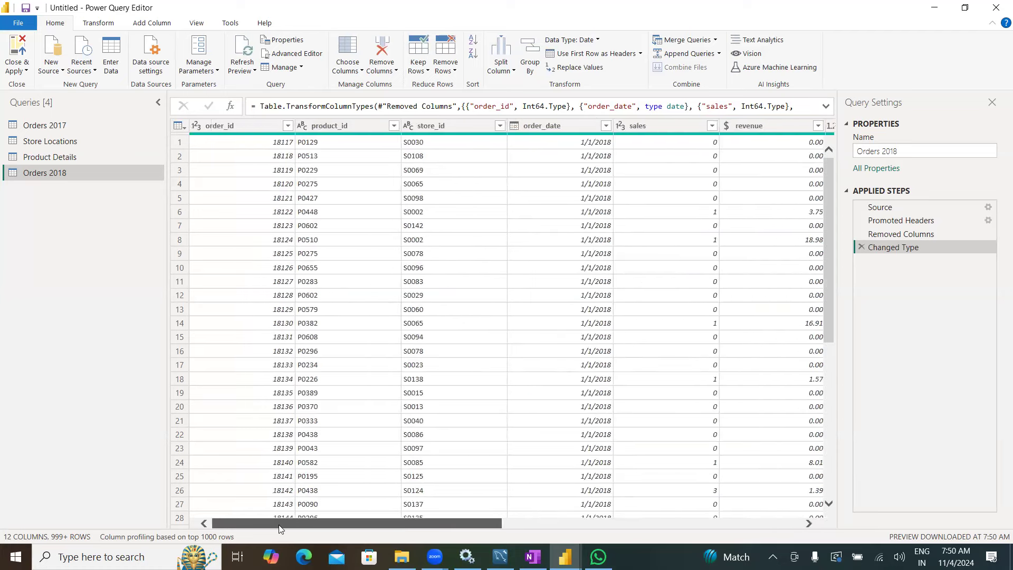
{"action": "left_click", "coordinate": [59, 128]}
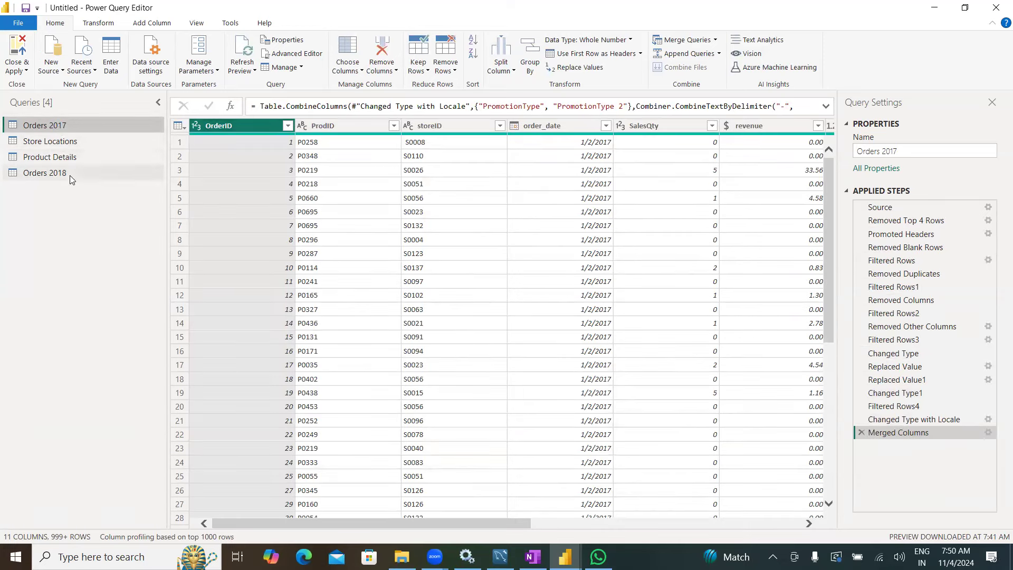
{"action": "left_click", "coordinate": [68, 174]}
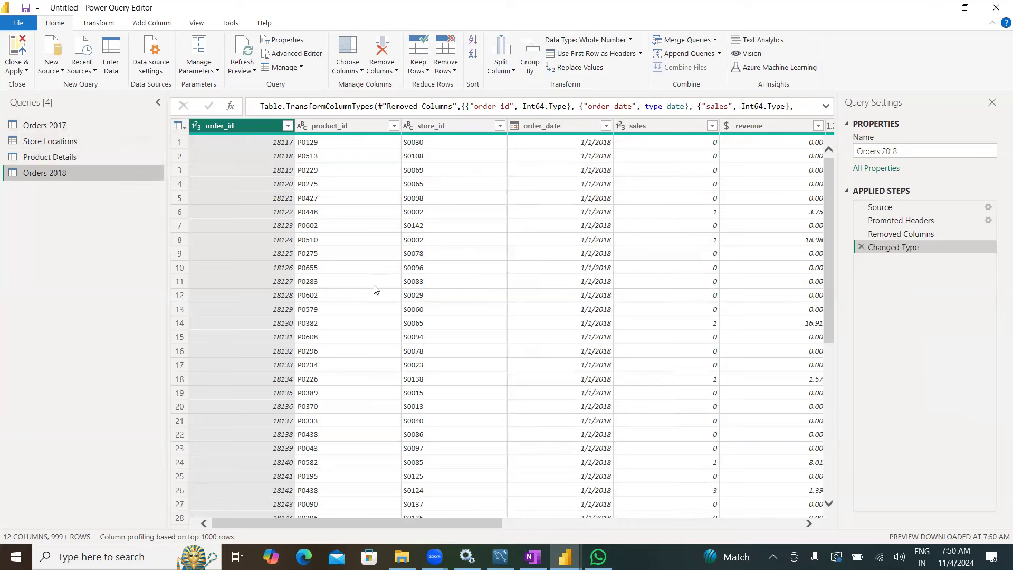
{"action": "left_click", "coordinate": [68, 129]}
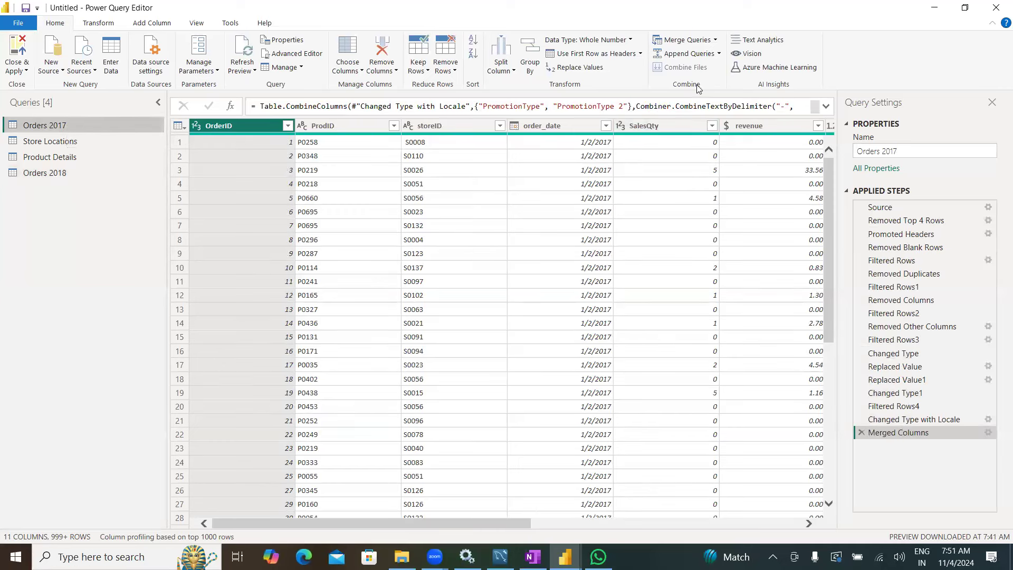
{"action": "left_click", "coordinate": [698, 54]}
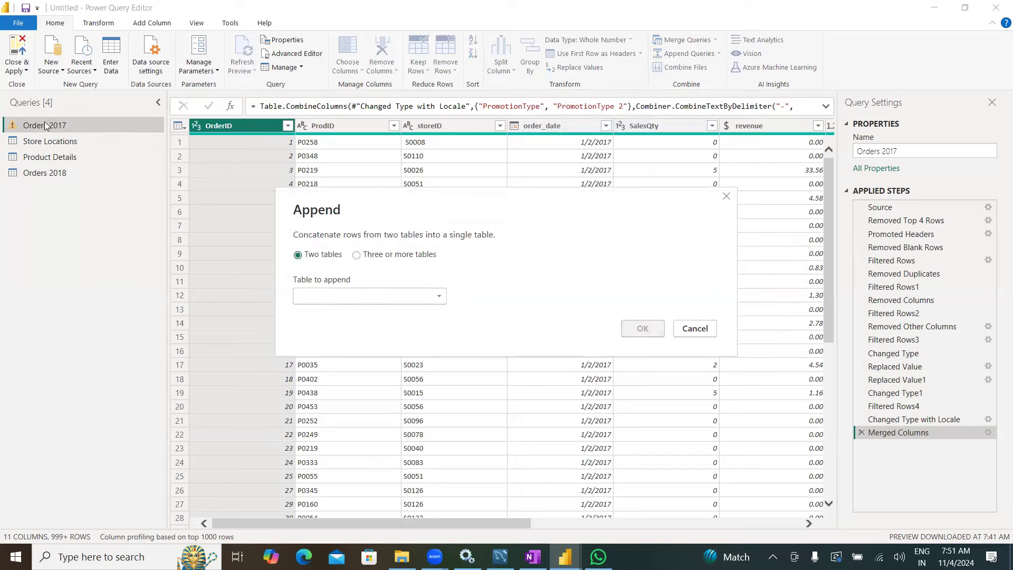
{"action": "left_click", "coordinate": [397, 298]}
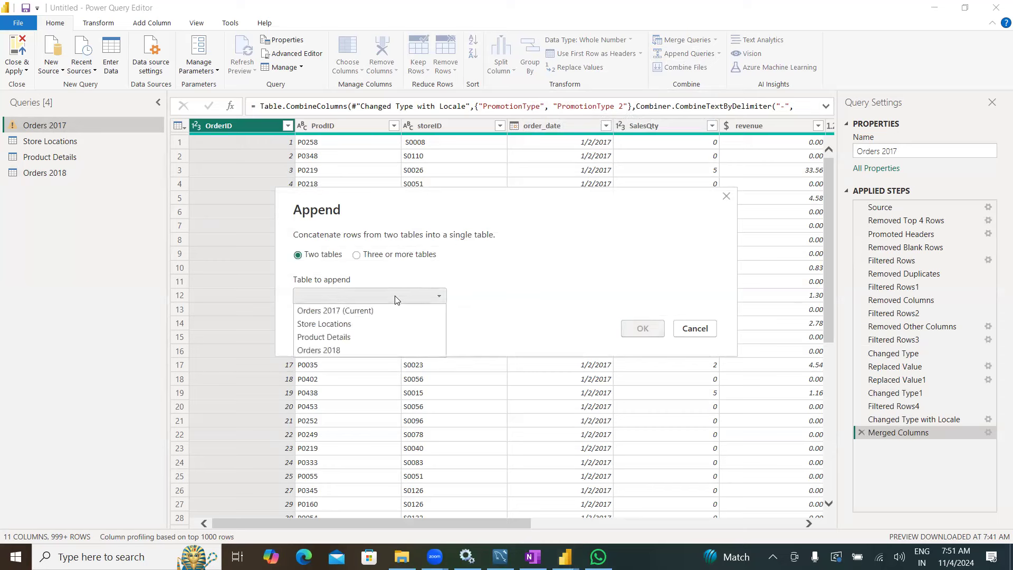
{"action": "left_click", "coordinate": [322, 350]}
{"action": "left_click", "coordinate": [643, 329]}
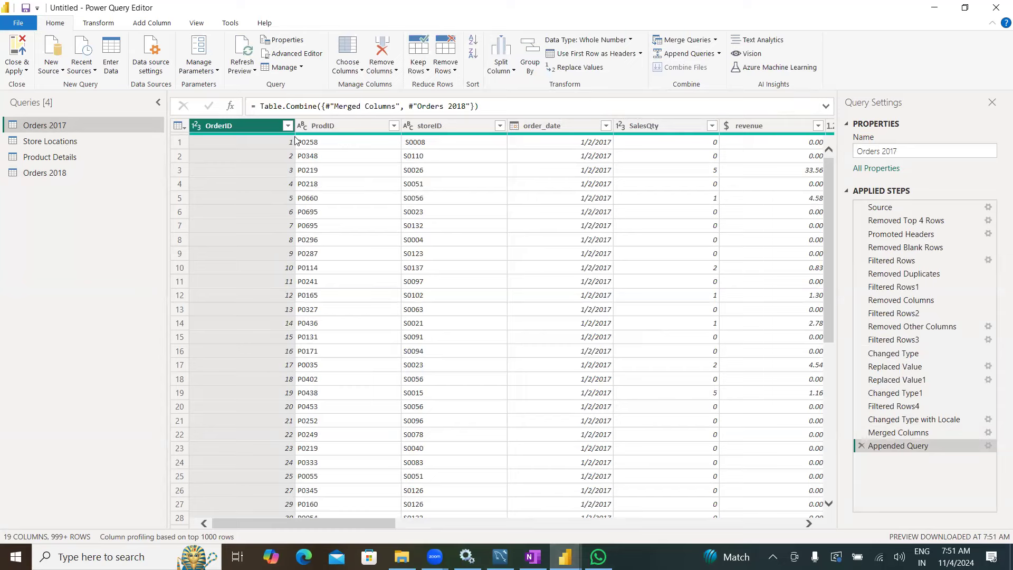
Examine the appended Orders 2017 table for columns whose names differ between the two order queries, such as OrderID and order_id.
{"action": "left_click_drag", "start_coordinate": [374, 524], "coordinate": [328, 520]}
{"action": "left_click_drag", "start_coordinate": [387, 526], "coordinate": [621, 525]}
{"action": "left_click", "coordinate": [599, 127]}
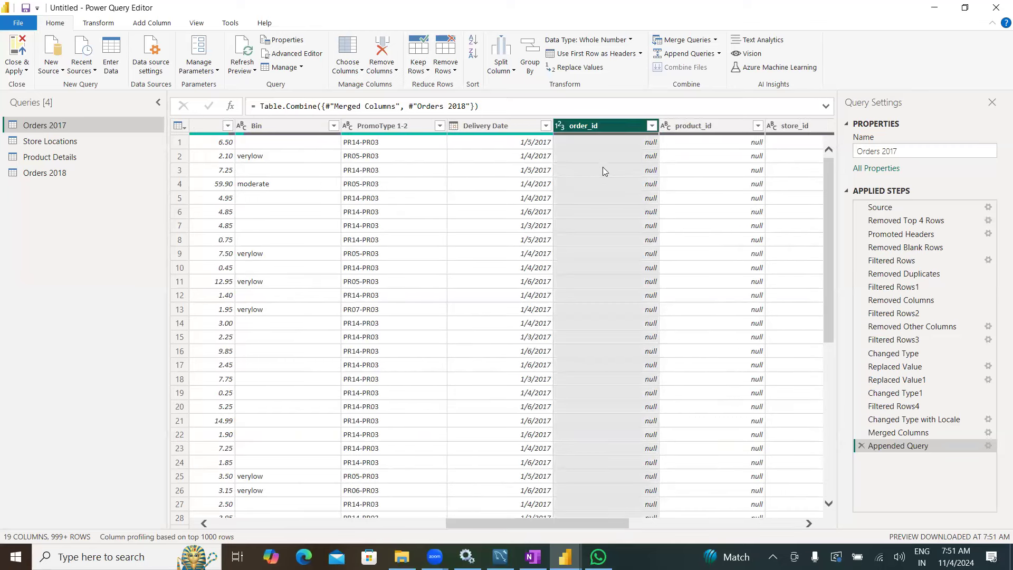
{"action": "left_click_drag", "start_coordinate": [598, 524], "coordinate": [351, 499]}
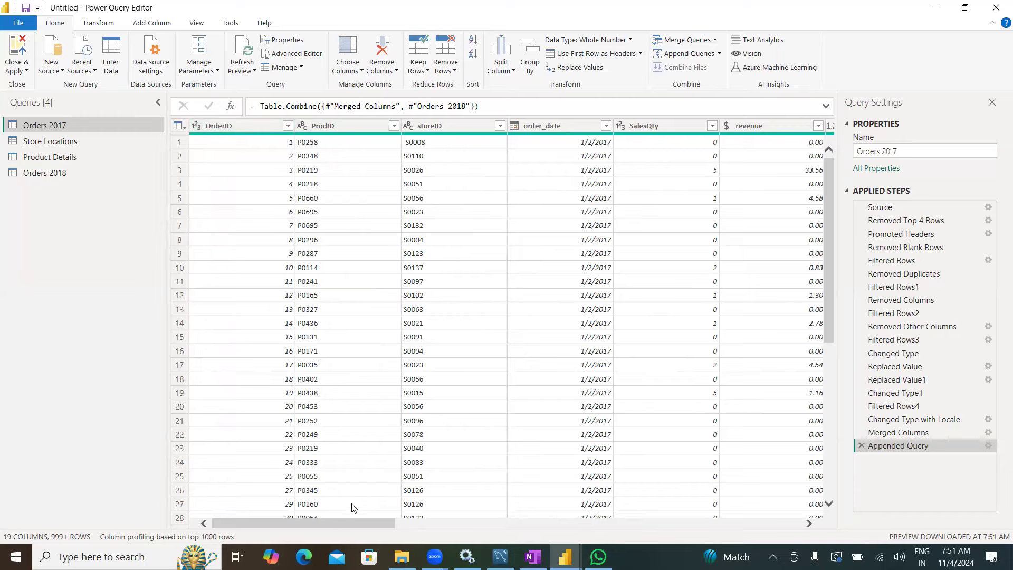
{"action": "left_click_drag", "start_coordinate": [353, 522], "coordinate": [630, 520]}
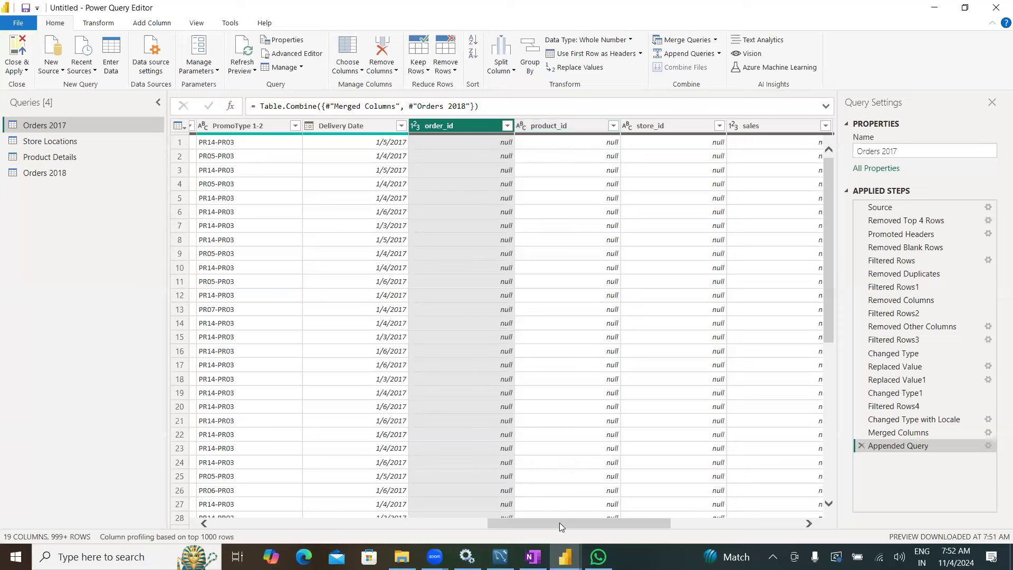
{"action": "left_click_drag", "start_coordinate": [560, 522], "coordinate": [240, 404]}
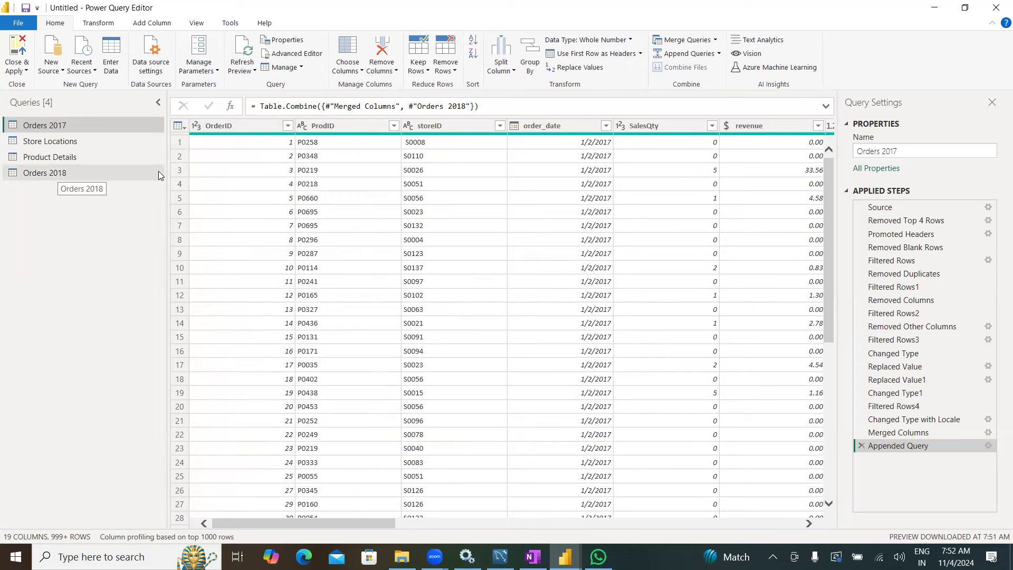
{"action": "left_click_drag", "start_coordinate": [377, 524], "coordinate": [502, 524]}
{"action": "left_click", "coordinate": [790, 520]}
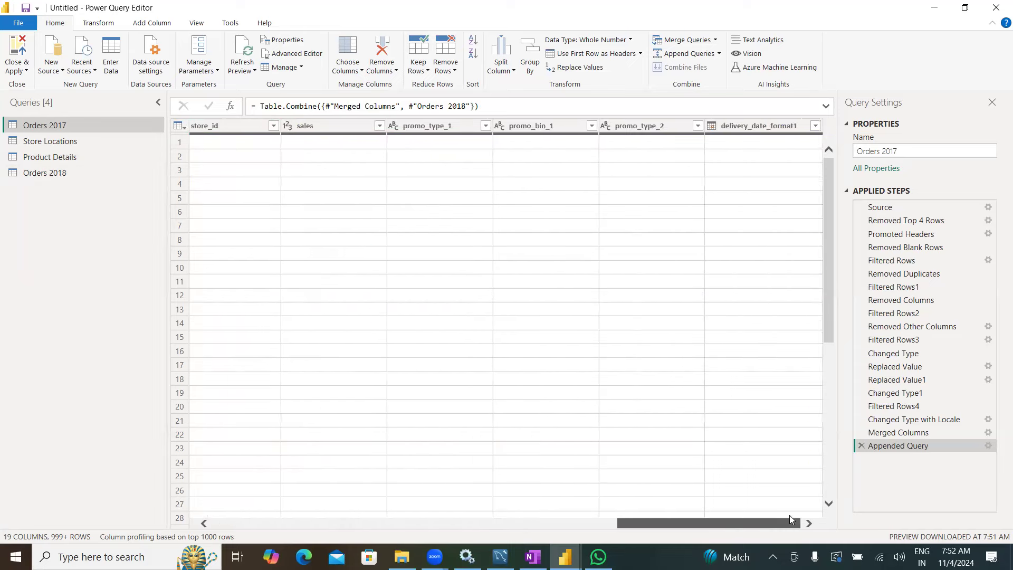
{"action": "left_click_drag", "start_coordinate": [766, 518], "coordinate": [705, 518]}
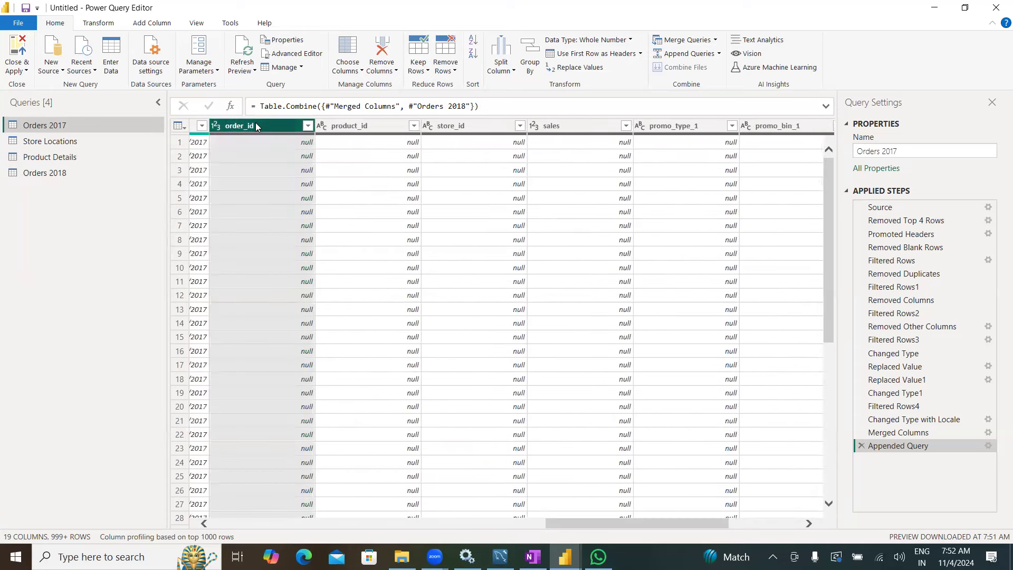
{"action": "left_click_drag", "start_coordinate": [575, 522], "coordinate": [221, 520]}
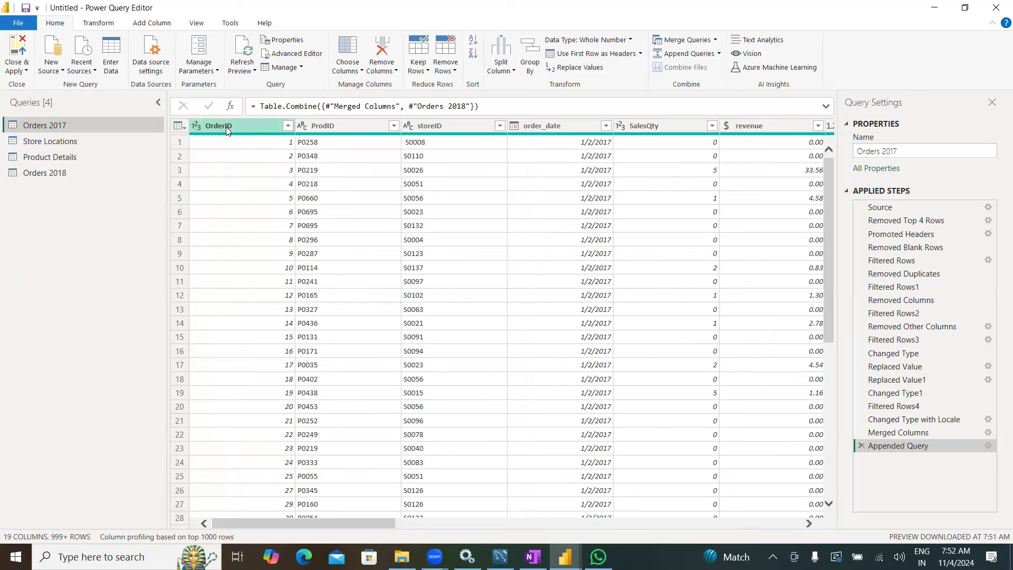
Rename the order_id column of Orders 2018 to OrderID.
{"action": "left_click", "coordinate": [52, 175]}
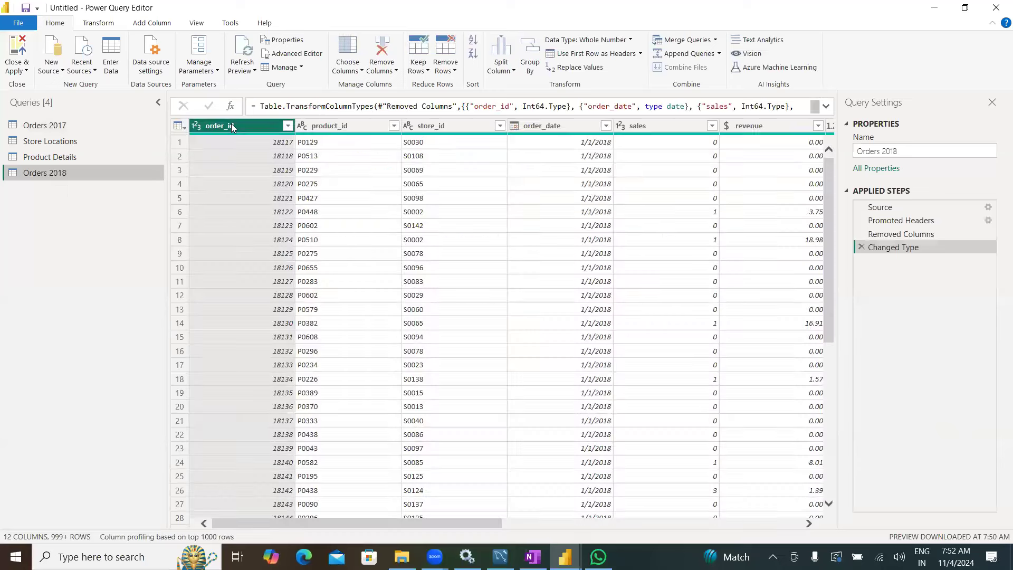
{"action": "double_click", "coordinate": [231, 125]}
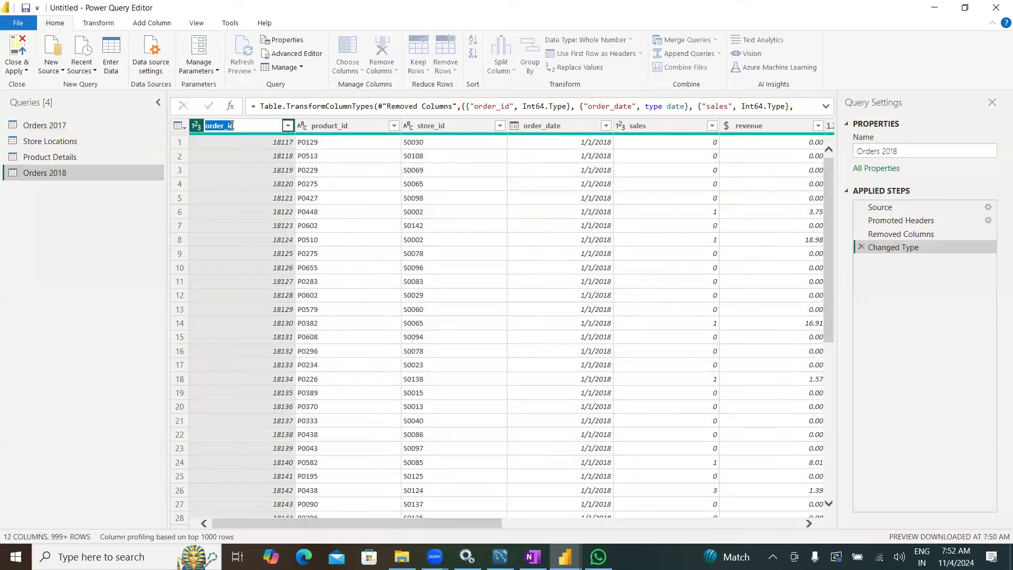
{"action": "type", "text": "orderID"}
{"action": "key", "text": "Return"}
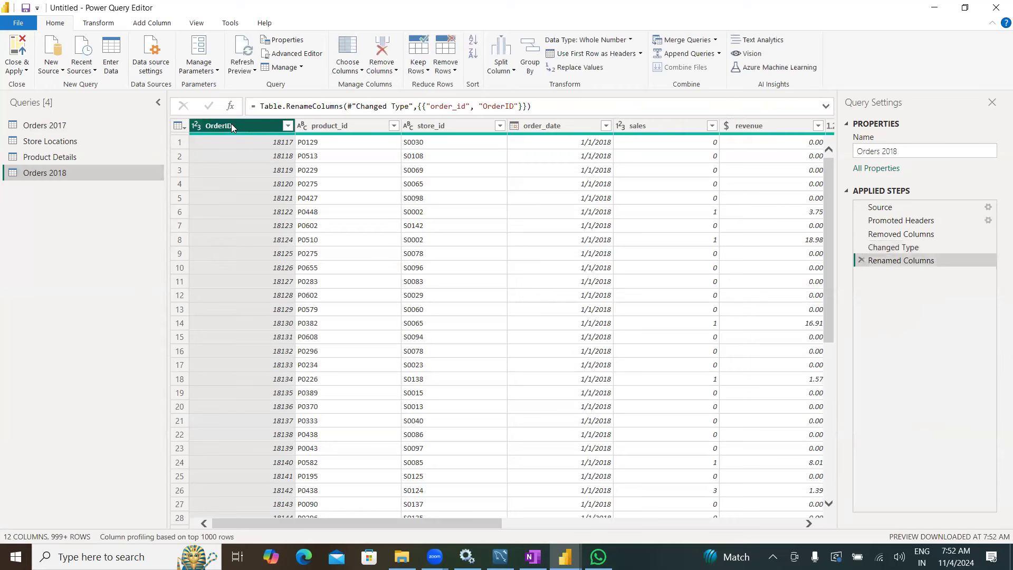
Check the appended columns in Orders 2017 and rename the product_id column of Orders 2018 to ProdID.
{"action": "left_click", "coordinate": [62, 128]}
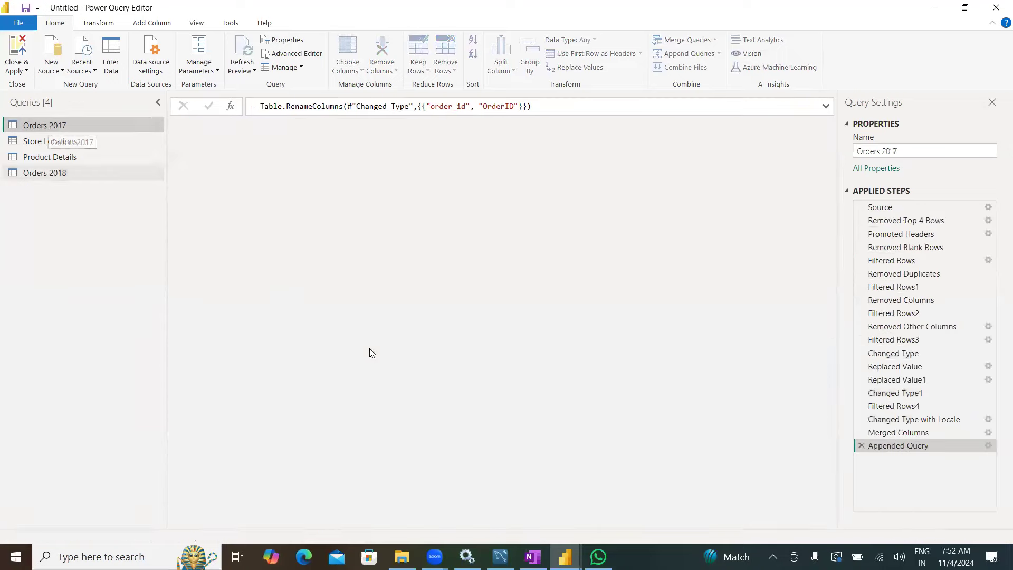
{"action": "left_click_drag", "start_coordinate": [349, 526], "coordinate": [669, 465]}
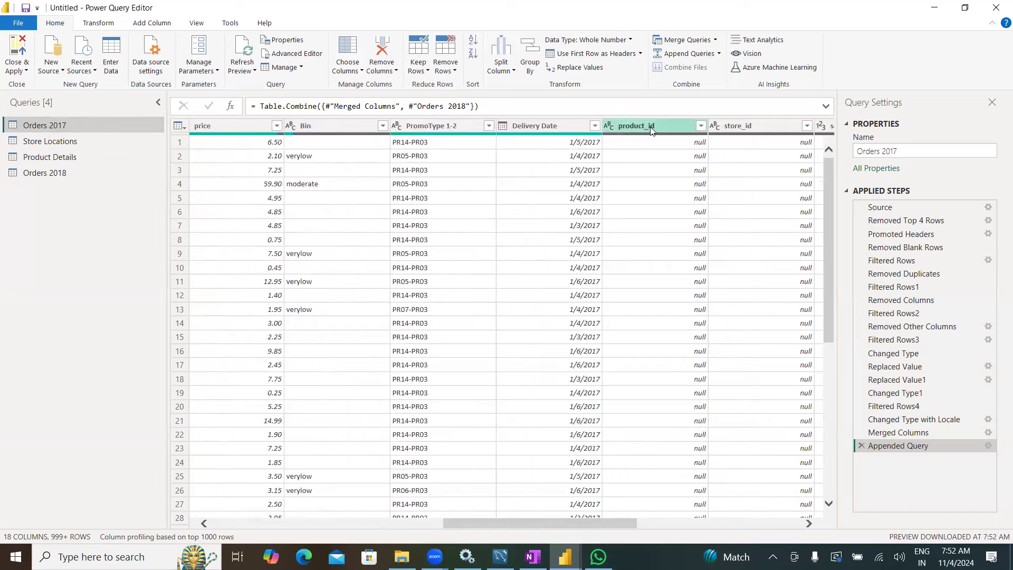
{"action": "left_click_drag", "start_coordinate": [627, 524], "coordinate": [396, 524]}
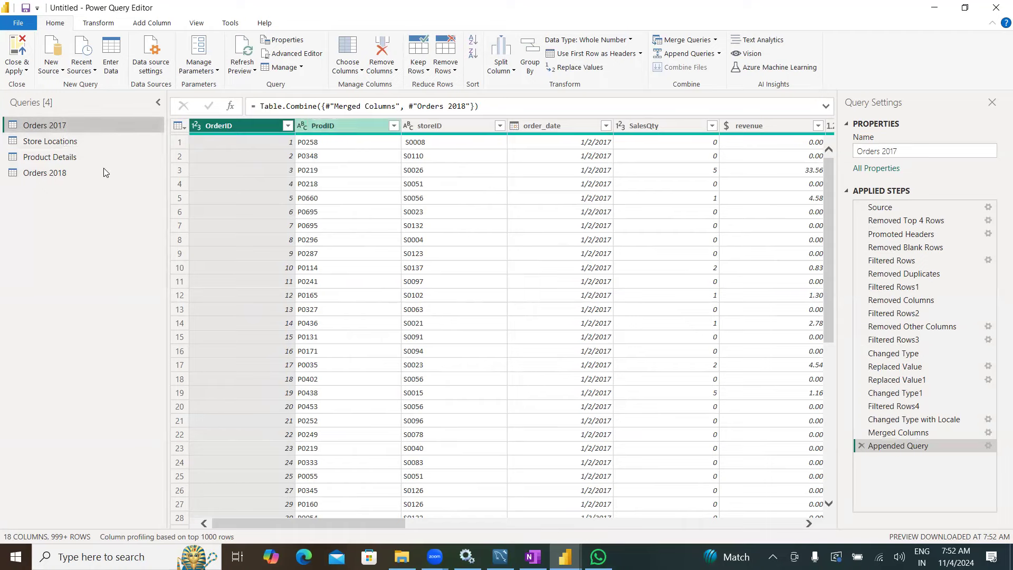
{"action": "left_click", "coordinate": [46, 174]}
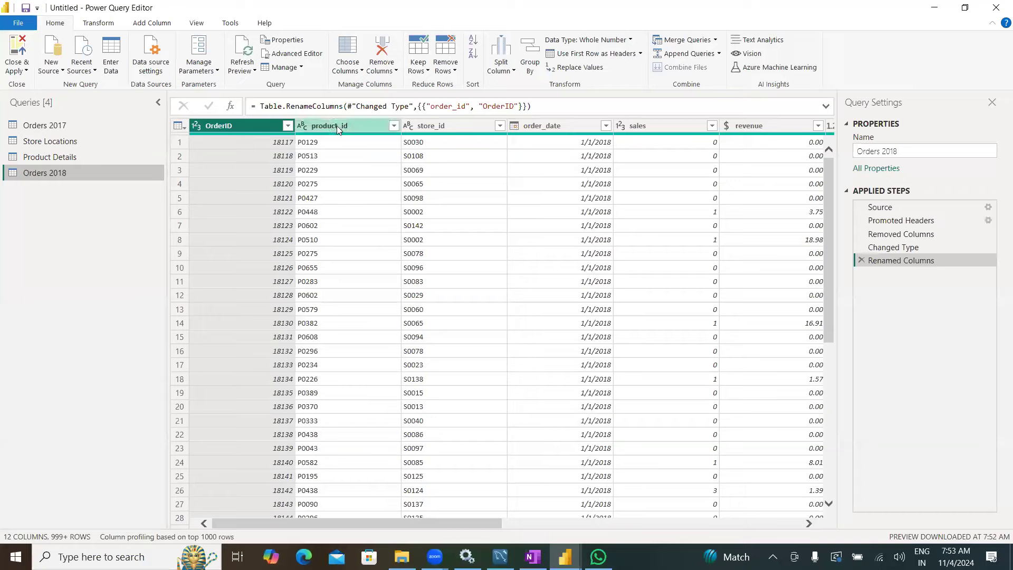
{"action": "left_click", "coordinate": [63, 125]}
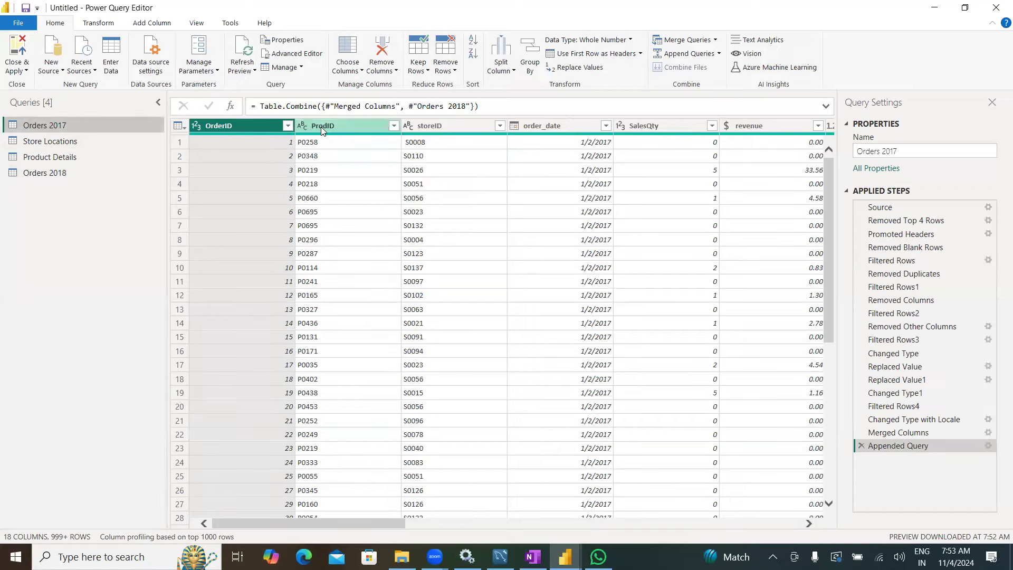
{"action": "left_click", "coordinate": [48, 173]}
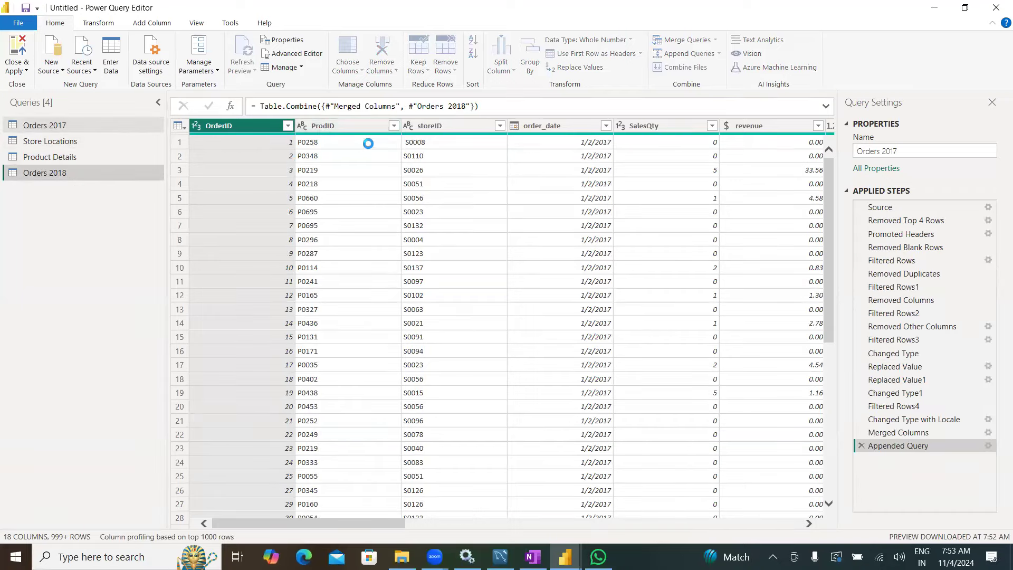
{"action": "double_click", "coordinate": [337, 126]}
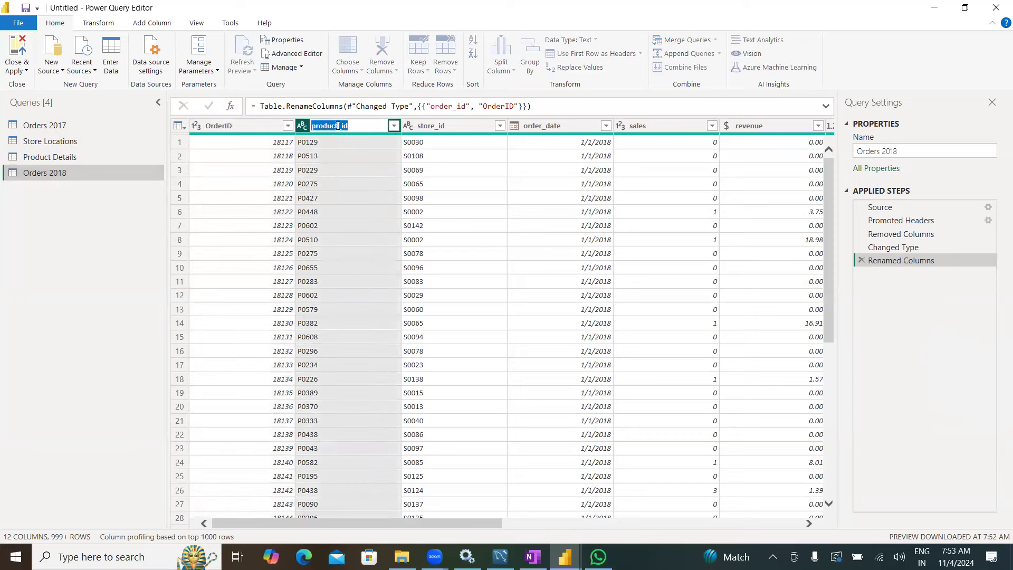
{"action": "type", "text": "ProdID"}
{"action": "key", "text": "Return"}
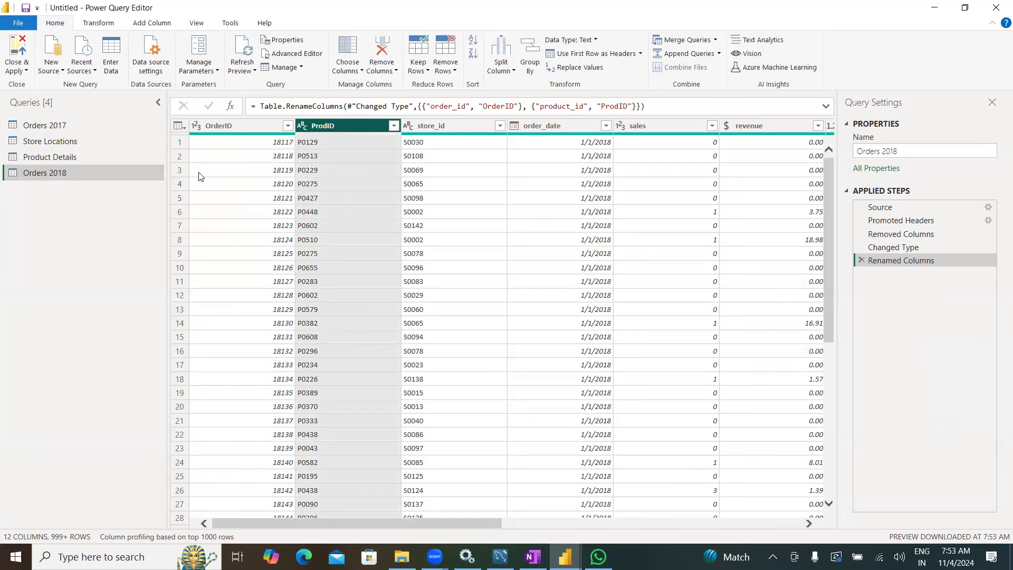
Compare the store column names in Orders 2017 and rename the store_id column of Orders 2018 to storeID.
{"action": "left_click", "coordinate": [47, 126]}
{"action": "left_click_drag", "start_coordinate": [345, 522], "coordinate": [577, 515]}
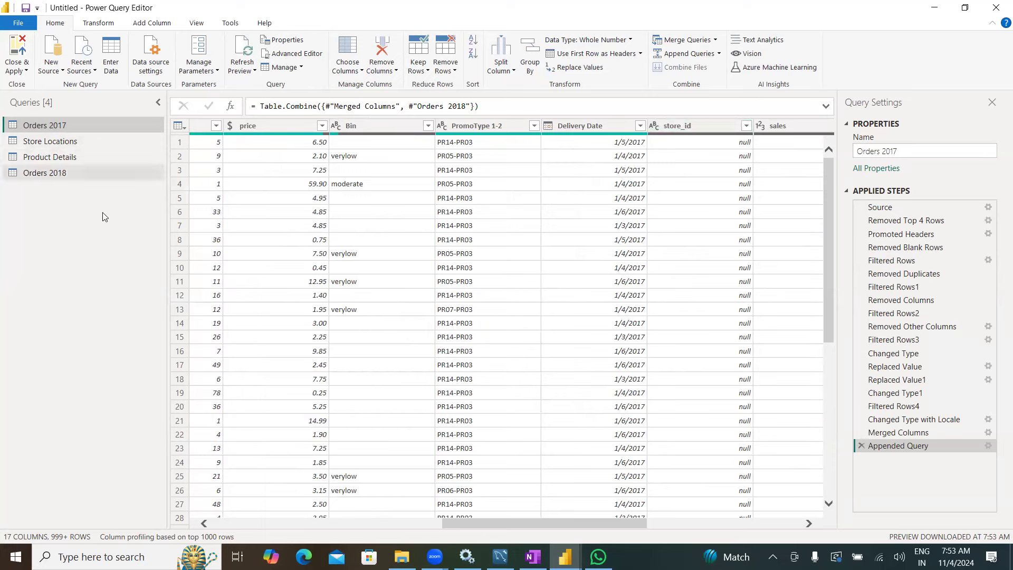
{"action": "left_click_drag", "start_coordinate": [518, 523], "coordinate": [287, 522]}
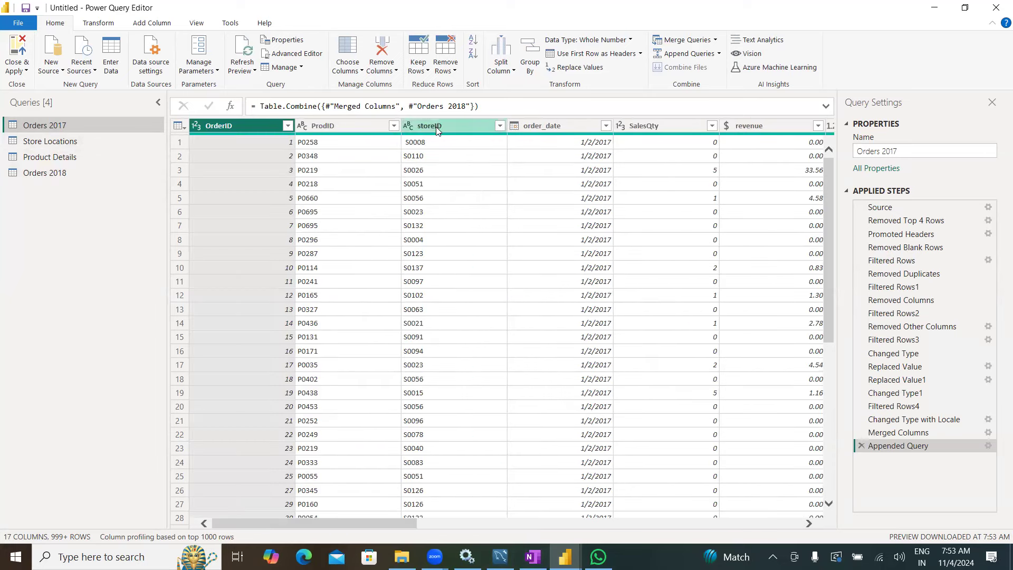
{"action": "left_click", "coordinate": [55, 173]}
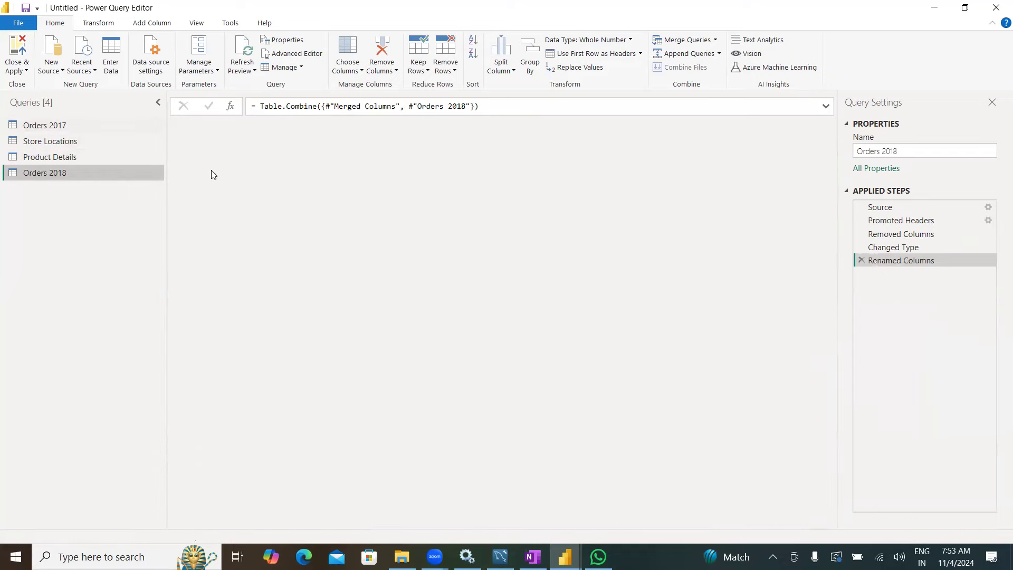
{"action": "double_click", "coordinate": [435, 126]}
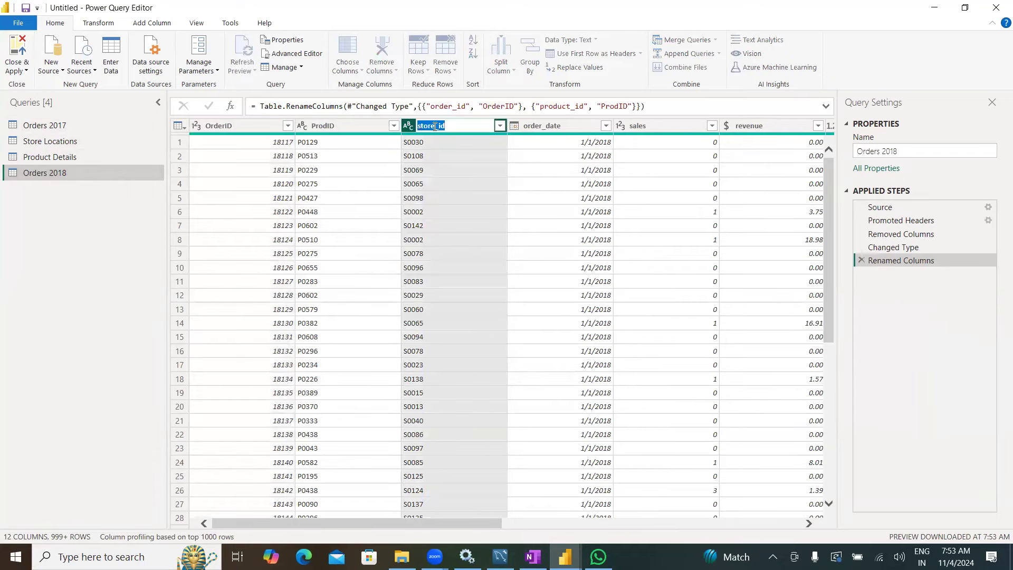
{"action": "type", "text": "sto"}
{"action": "key", "text": "Return"}
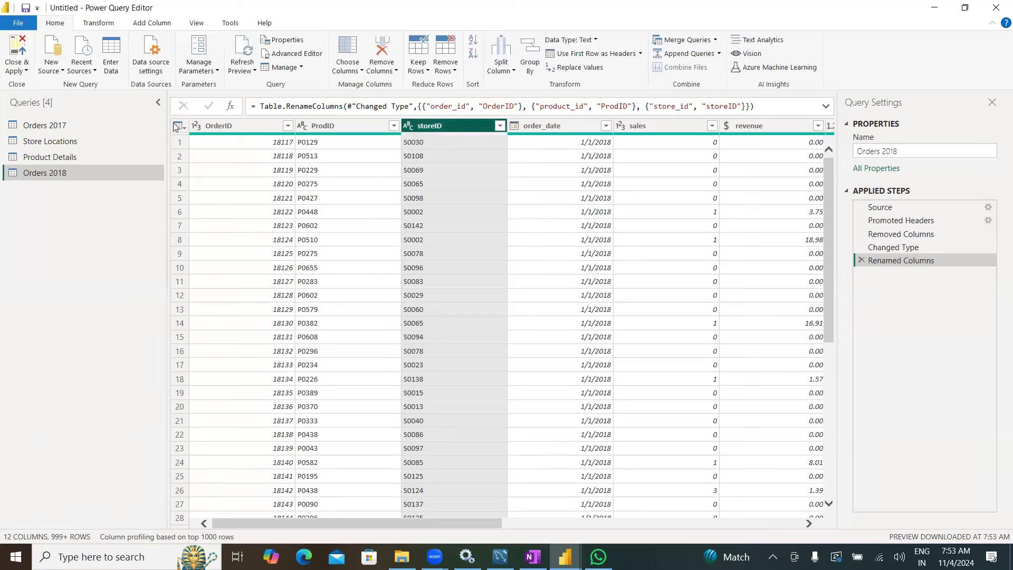
Check the appended columns in Orders 2017 and rename the sales column of Orders 2018 to SalesQty.
{"action": "left_click", "coordinate": [52, 129]}
{"action": "left_click_drag", "start_coordinate": [388, 526], "coordinate": [662, 519]}
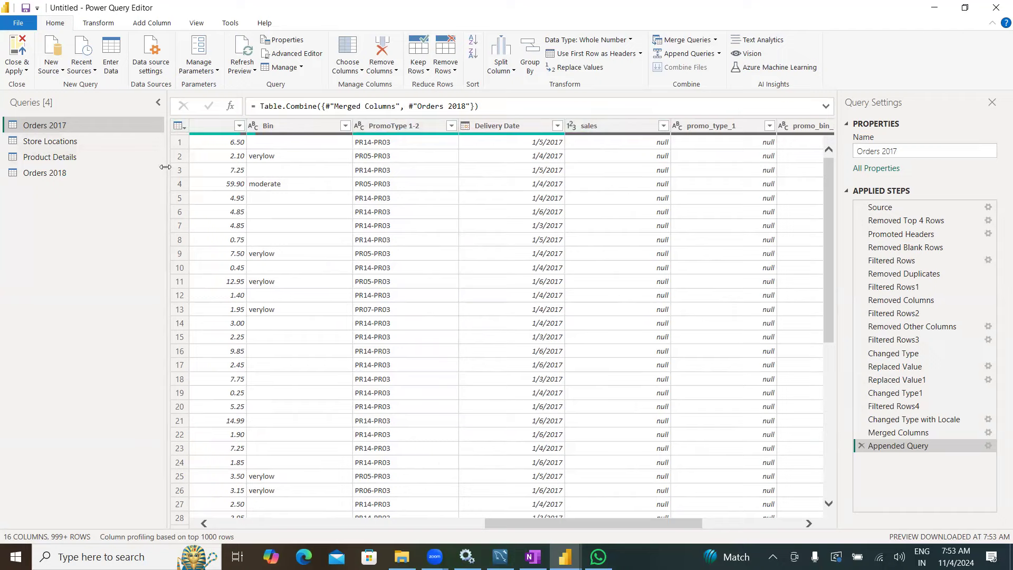
{"action": "scroll", "coordinate": [259, 517], "scroll_direction": "left", "scroll_amount": 3}
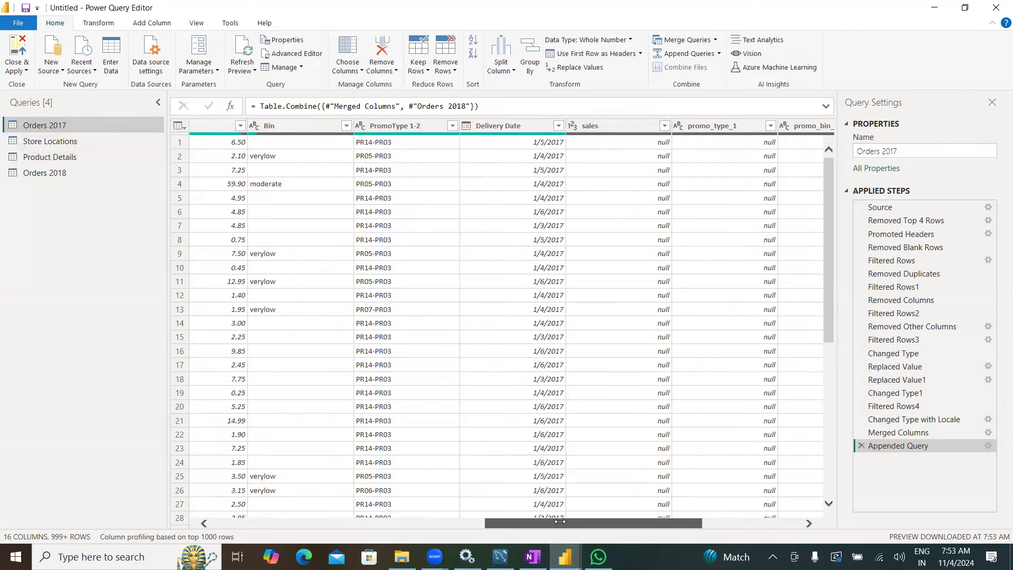
{"action": "scroll", "coordinate": [259, 517], "scroll_direction": "left", "scroll_amount": 4}
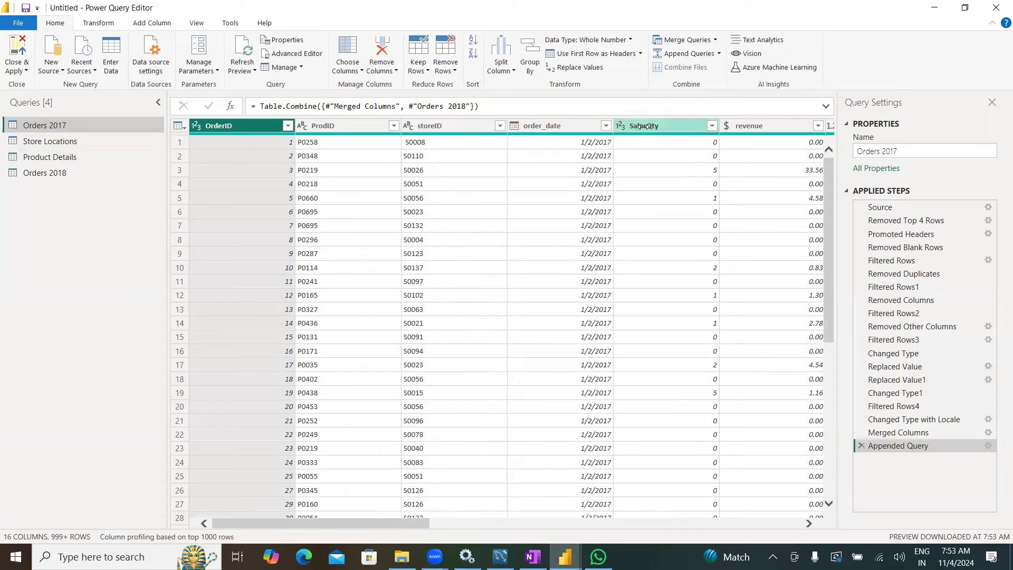
{"action": "left_click", "coordinate": [45, 173]}
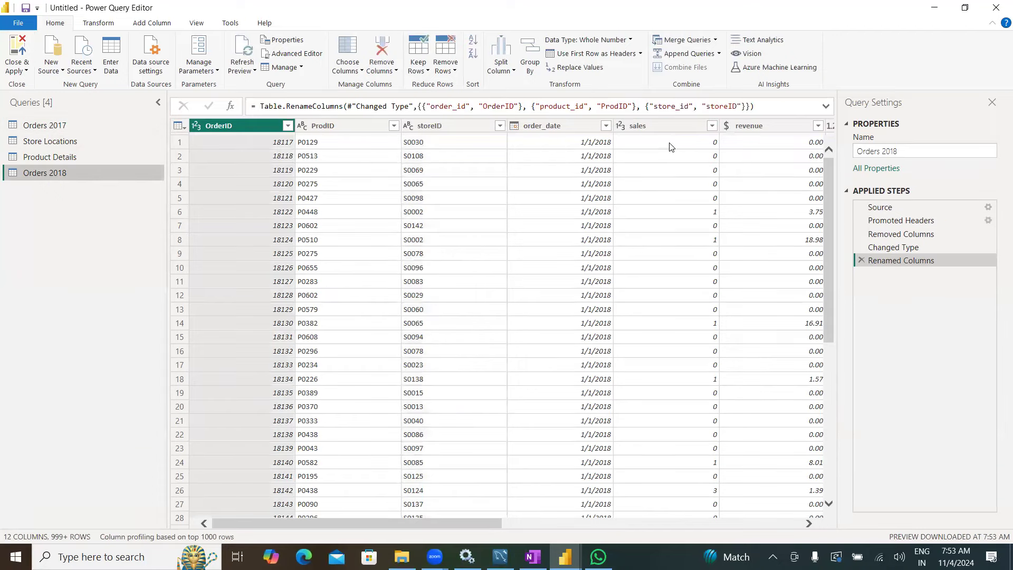
{"action": "double_click", "coordinate": [654, 125]}
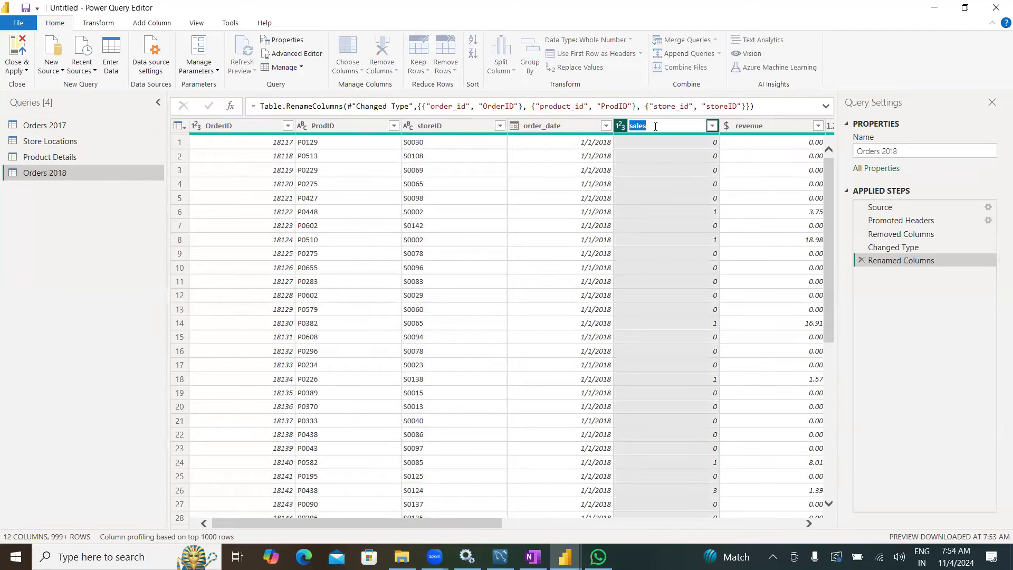
{"action": "type", "text": "Sales"}
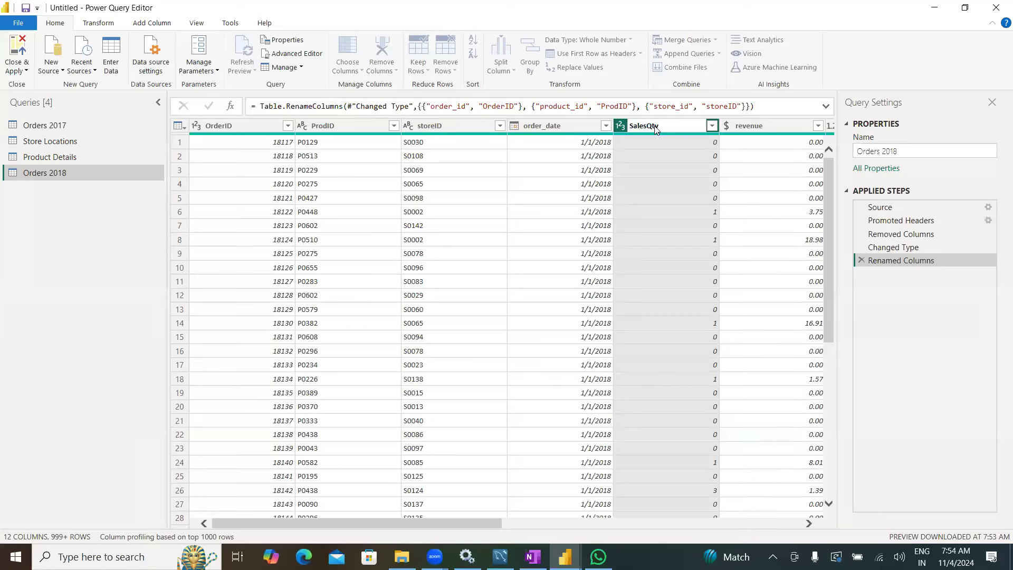
{"action": "key", "text": "Return"}
Compare the promo bin column names in both order queries and rename the promo_bin_1 column of Orders 2018 to Bin.
{"action": "left_click", "coordinate": [62, 125]}
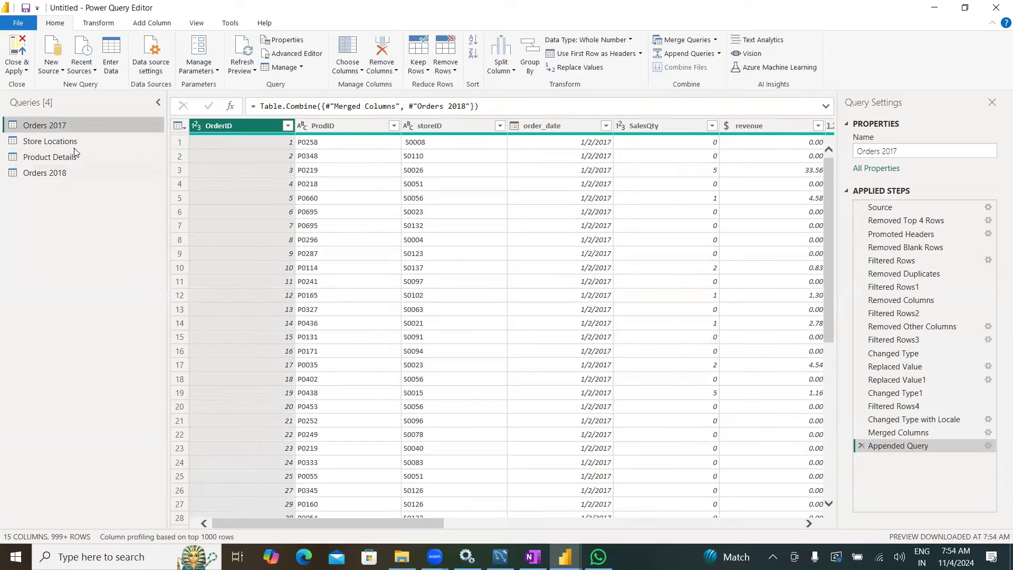
{"action": "left_click_drag", "start_coordinate": [443, 523], "coordinate": [735, 515]}
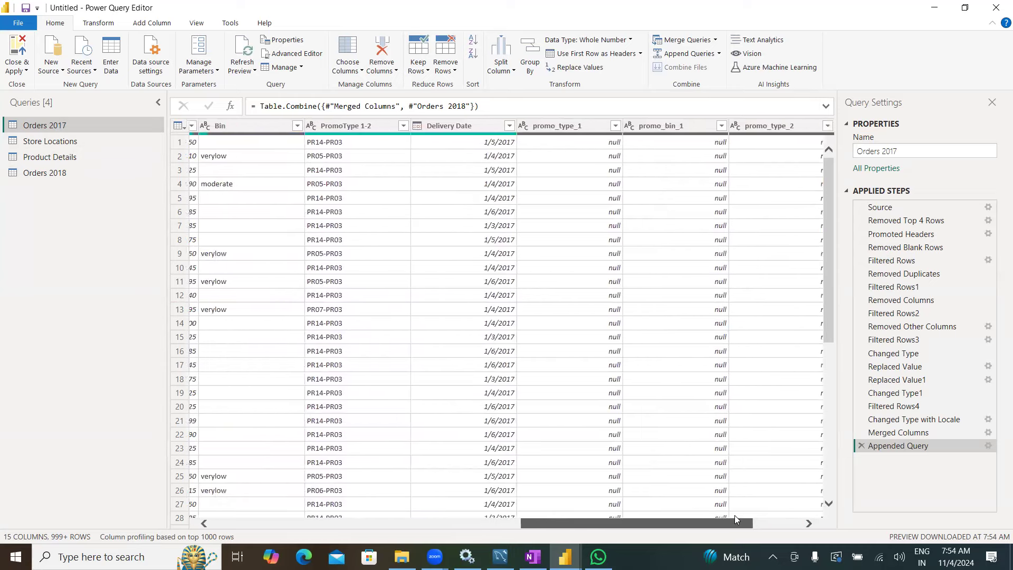
{"action": "left_click", "coordinate": [47, 174]}
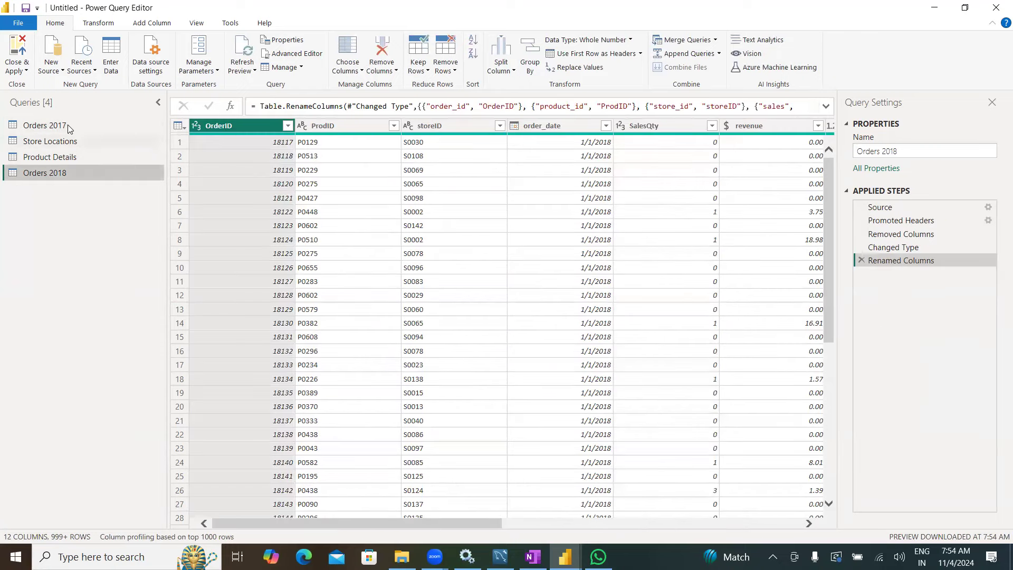
{"action": "left_click", "coordinate": [68, 125]}
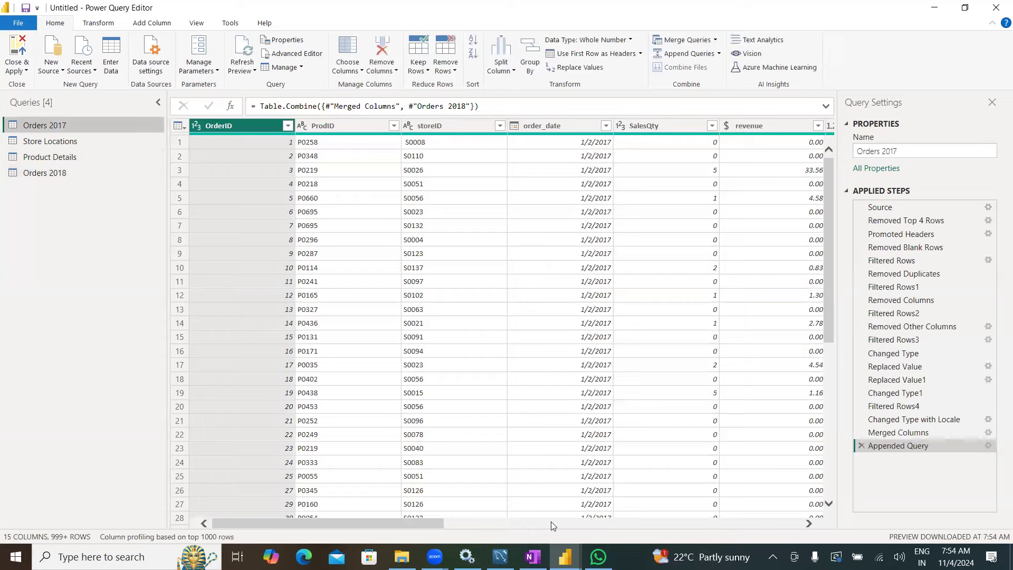
{"action": "left_click_drag", "start_coordinate": [429, 523], "coordinate": [586, 515]}
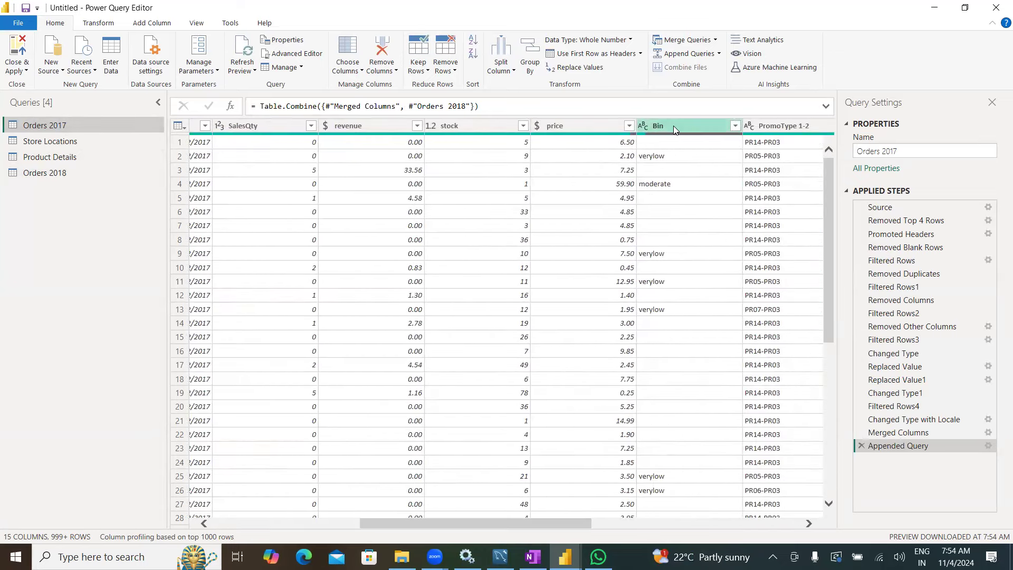
{"action": "left_click", "coordinate": [73, 172]}
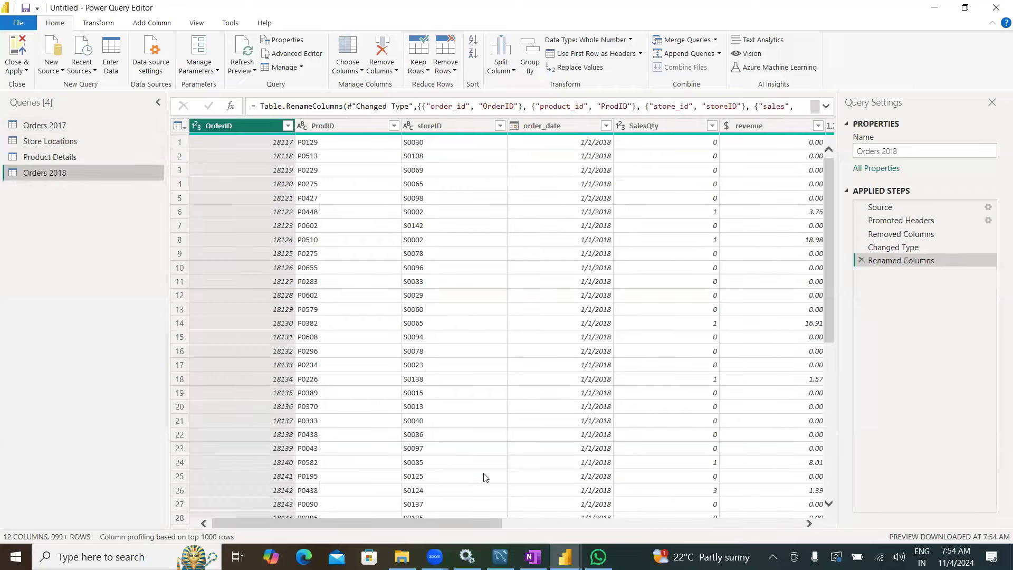
{"action": "left_click_drag", "start_coordinate": [481, 524], "coordinate": [692, 515]}
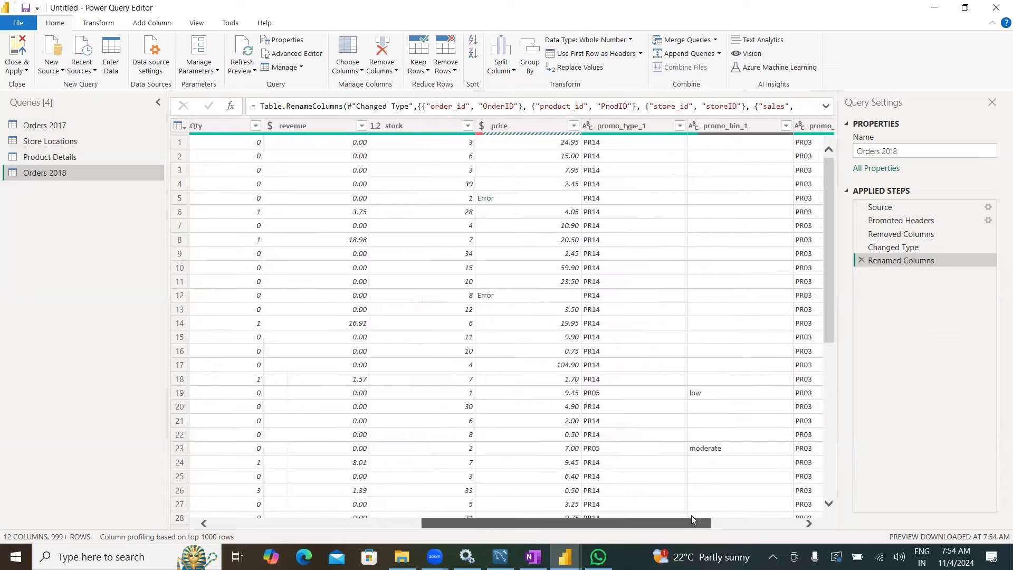
{"action": "double_click", "coordinate": [749, 127]}
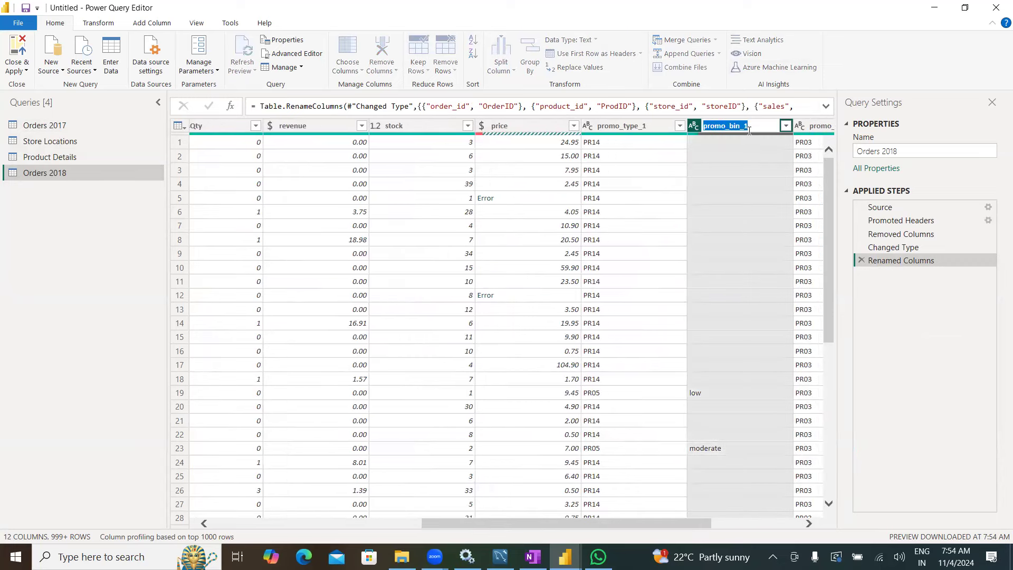
{"action": "type", "text": "Bin"}
{"action": "key", "text": "Return"}
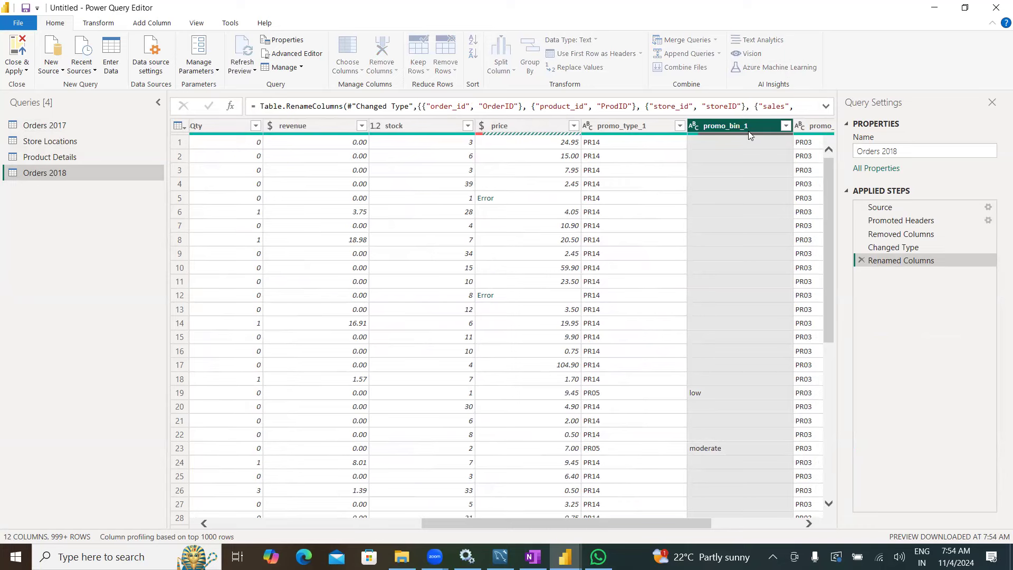
Review the remaining mismatched columns in Orders 2017 and rename the delivery_date_format1 column of Orders 2018 to Delivery Date.
{"action": "left_click", "coordinate": [58, 127]}
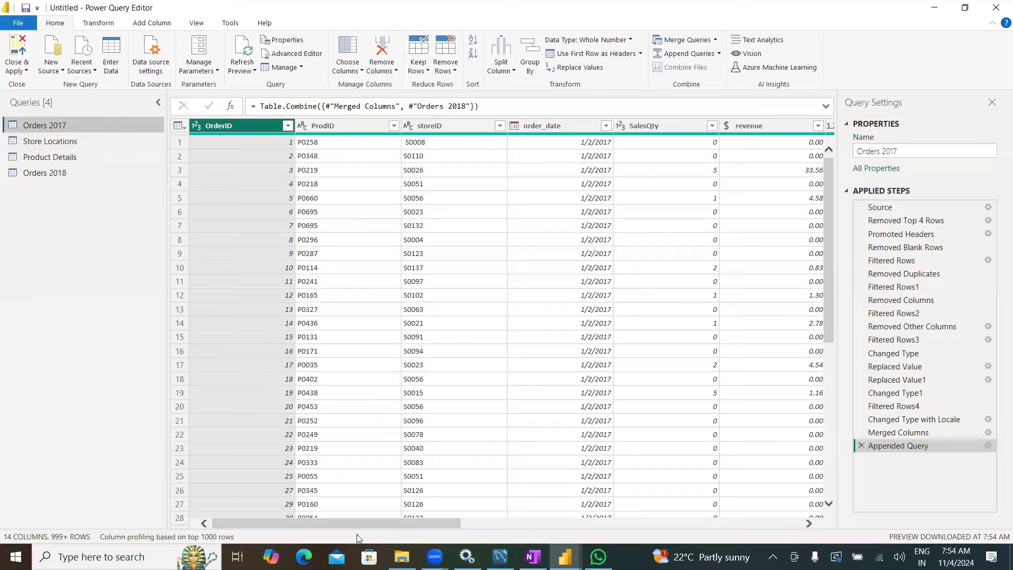
{"action": "left_click_drag", "start_coordinate": [407, 522], "coordinate": [577, 518]}
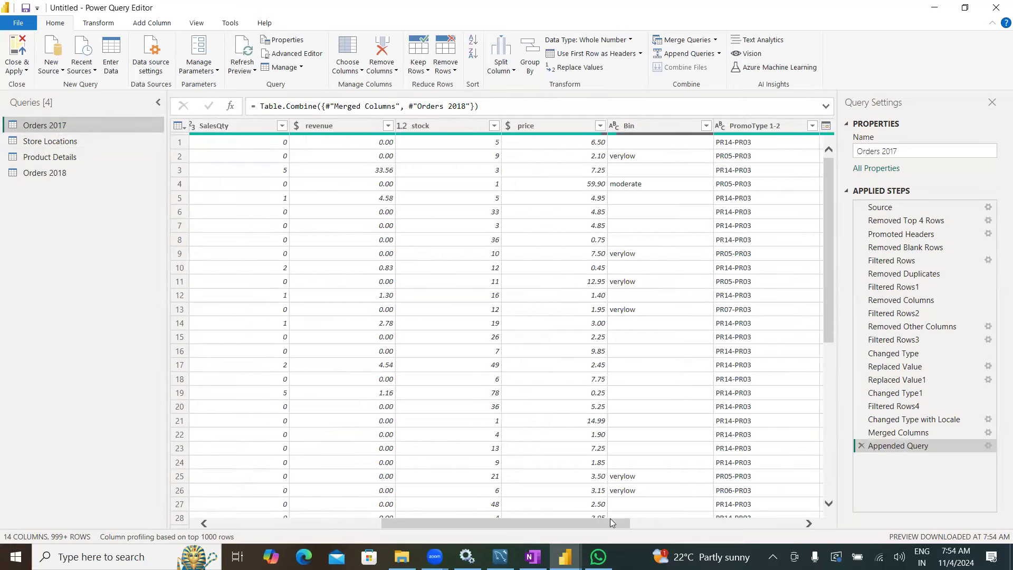
{"action": "left_click_drag", "start_coordinate": [610, 518], "coordinate": [791, 512]}
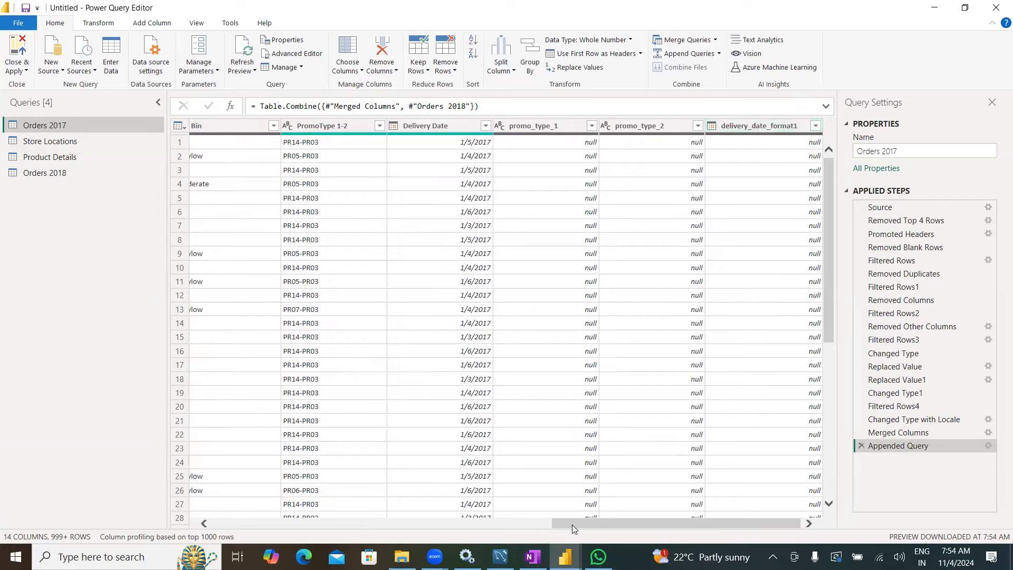
{"action": "left_click_drag", "start_coordinate": [572, 524], "coordinate": [248, 520]}
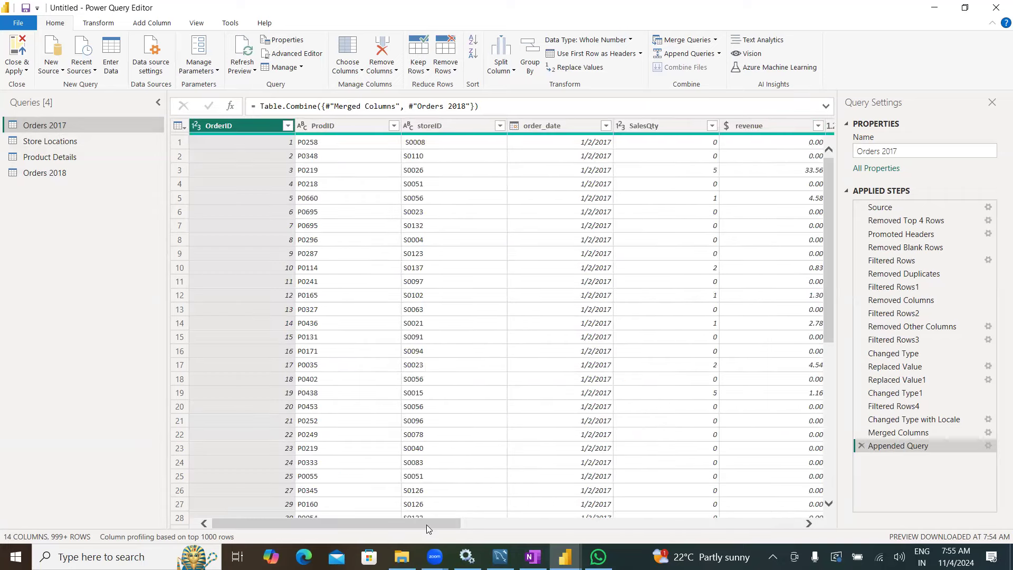
{"action": "left_click_drag", "start_coordinate": [472, 519], "coordinate": [650, 517]}
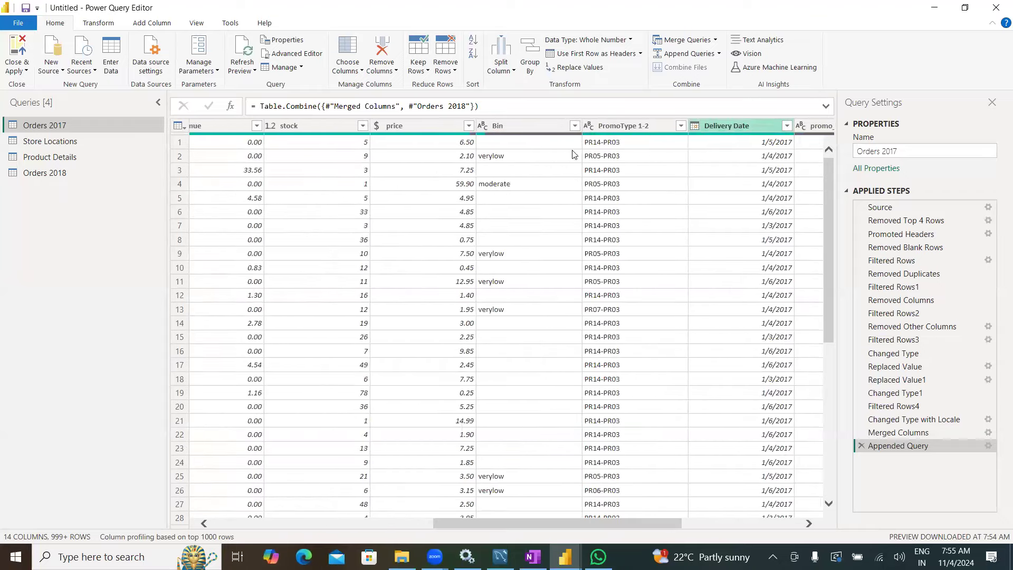
{"action": "left_click", "coordinate": [66, 174]}
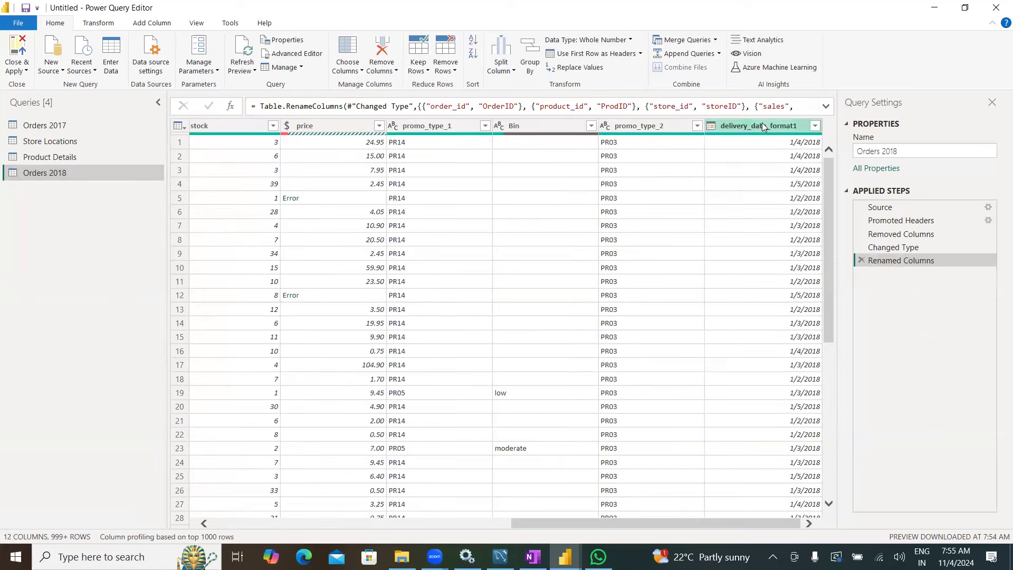
{"action": "double_click", "coordinate": [763, 124]}
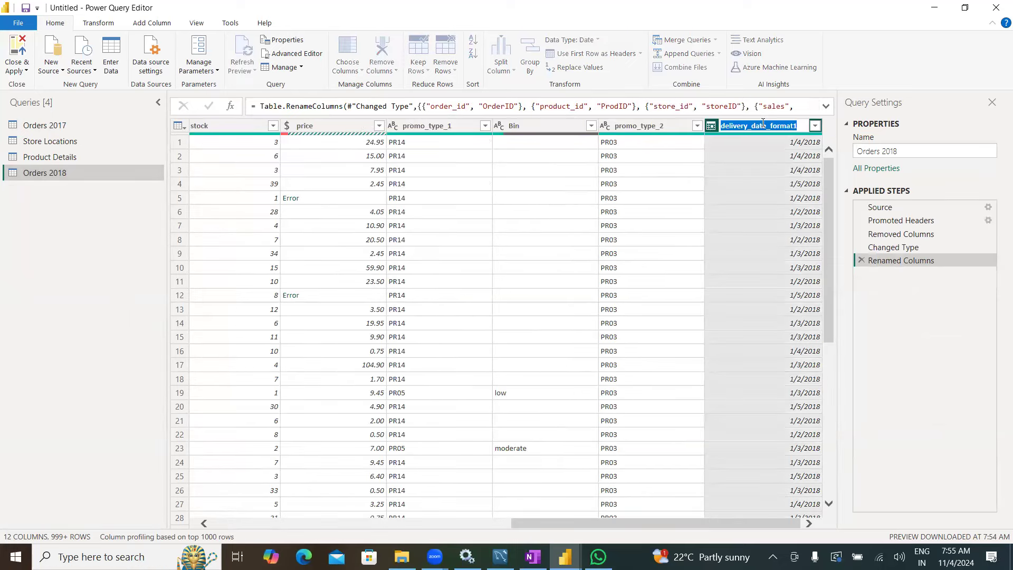
{"action": "type", "text": "Delivery Date"}
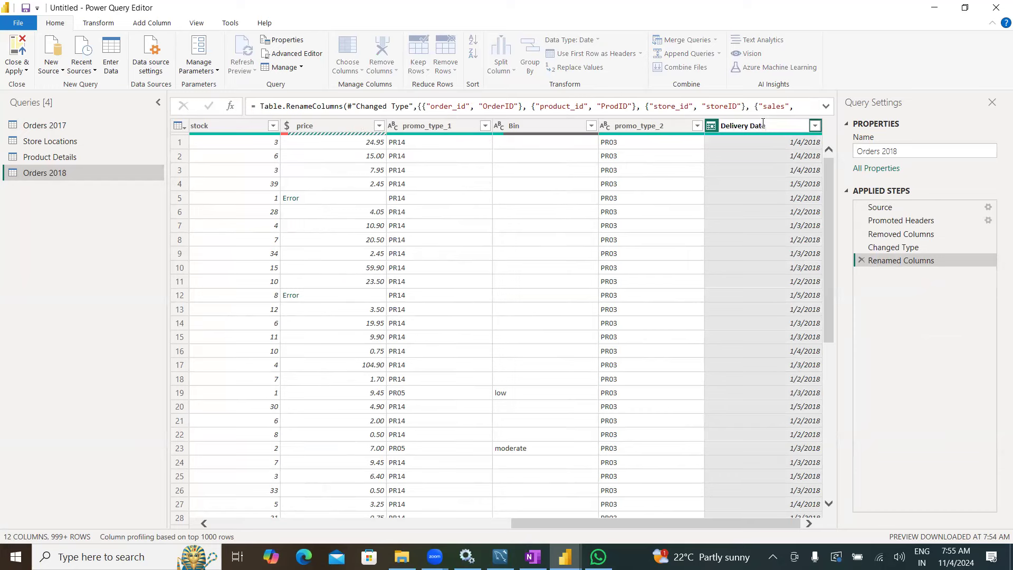
{"action": "key", "text": "Return"}
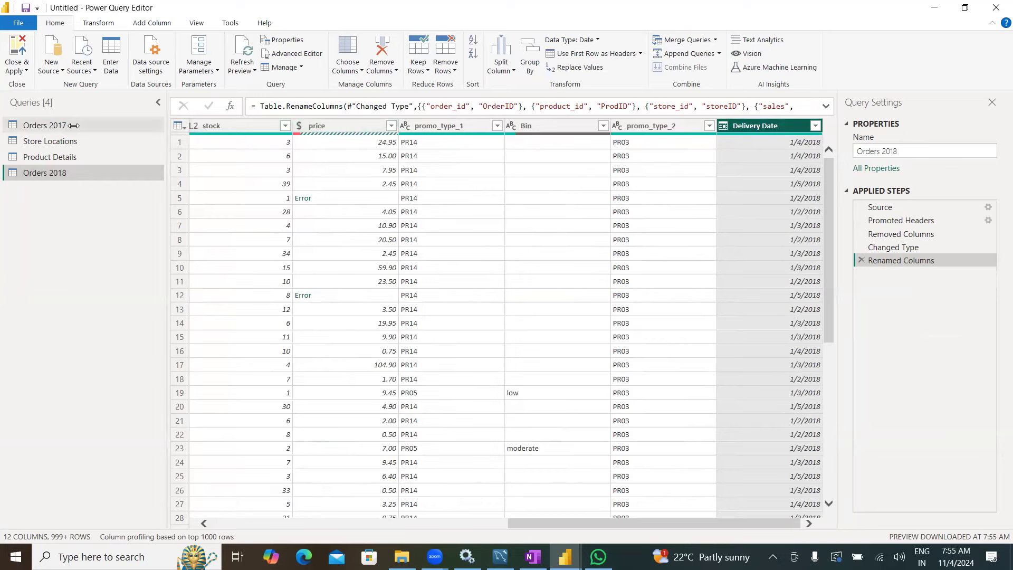
Check the unmatched promo_type_1 and promo_type_2 columns in the appended Orders 2017 query.
{"action": "left_click", "coordinate": [73, 125]}
{"action": "left_click_drag", "start_coordinate": [428, 523], "coordinate": [776, 527]}
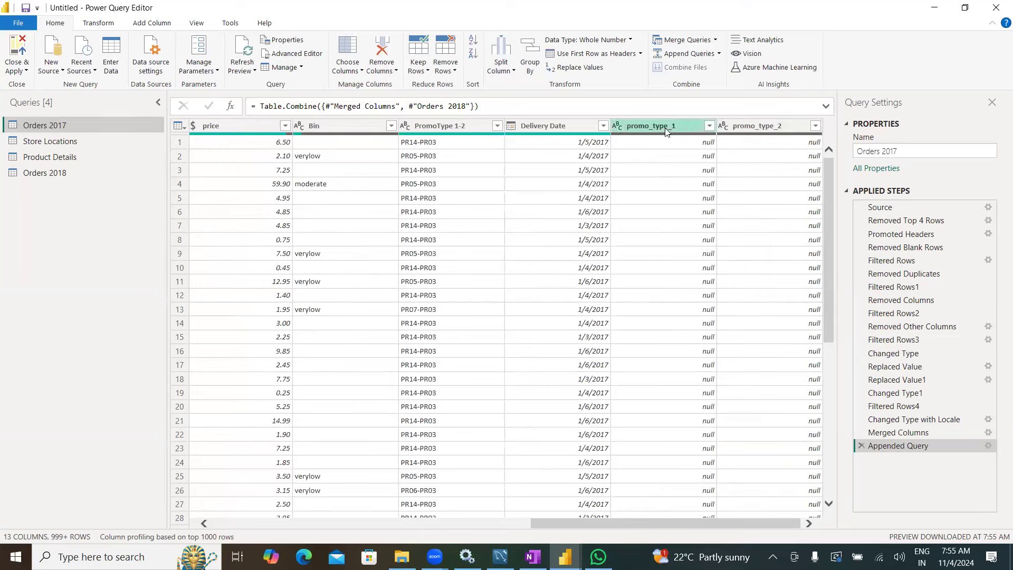
{"action": "left_click", "coordinate": [754, 124]}
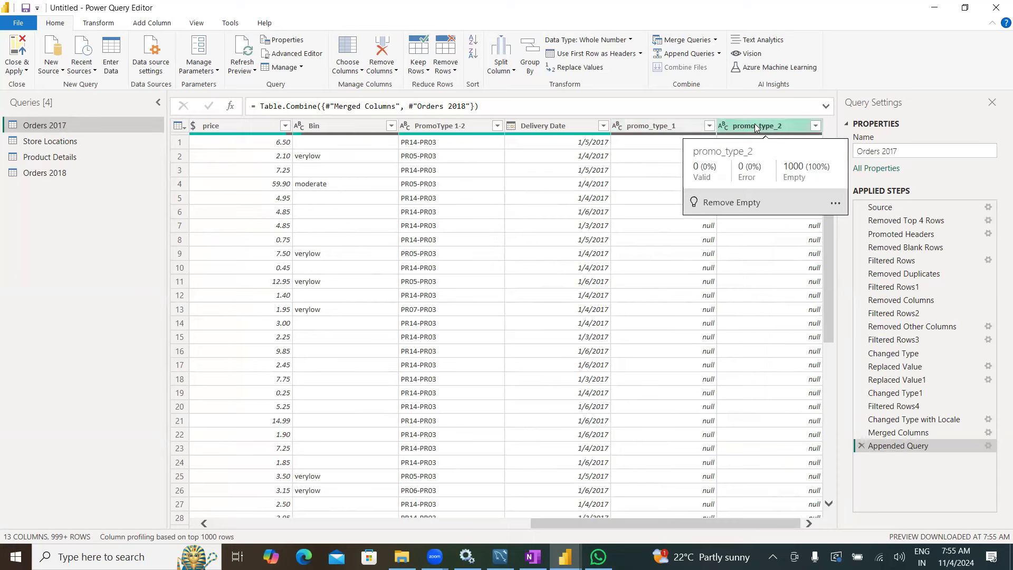
{"action": "left_click", "coordinate": [682, 124]}
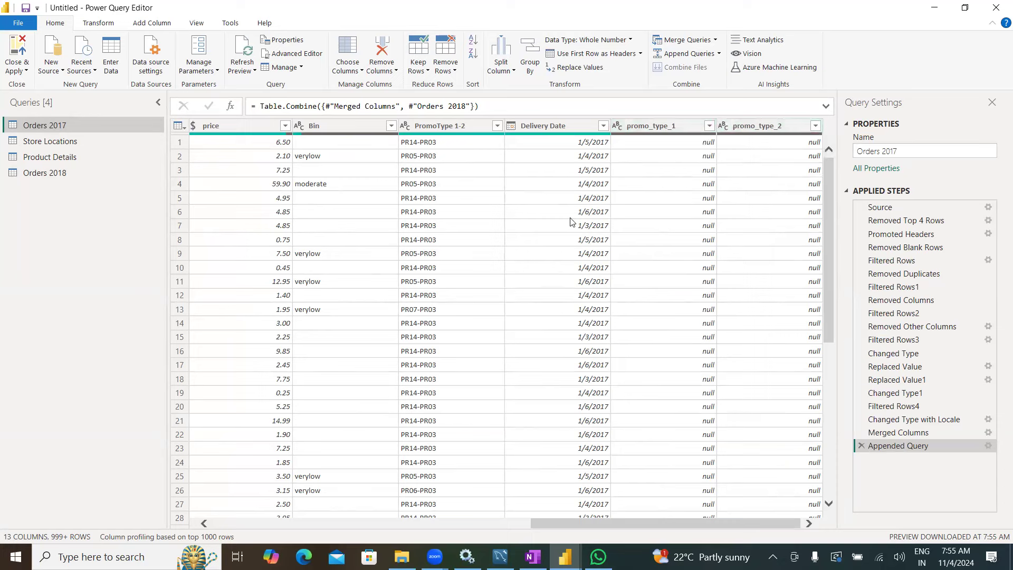
Merge the promo_type_1 and promo_type_2 columns of Orders 2018 with a custom "-" separator into a column named PromoType 1-2.
{"action": "left_click", "coordinate": [55, 175]}
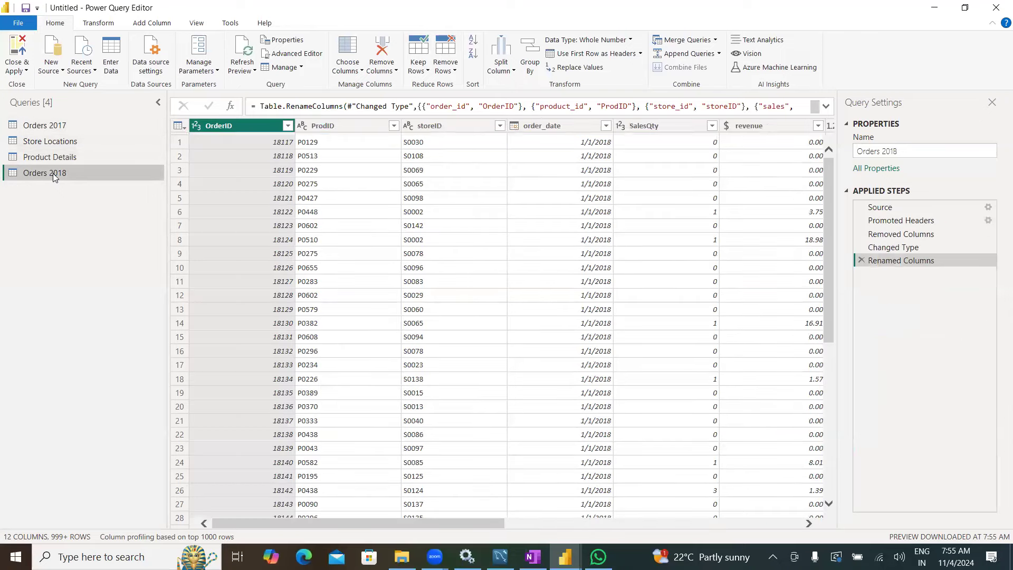
{"action": "left_click_drag", "start_coordinate": [410, 522], "coordinate": [750, 523]}
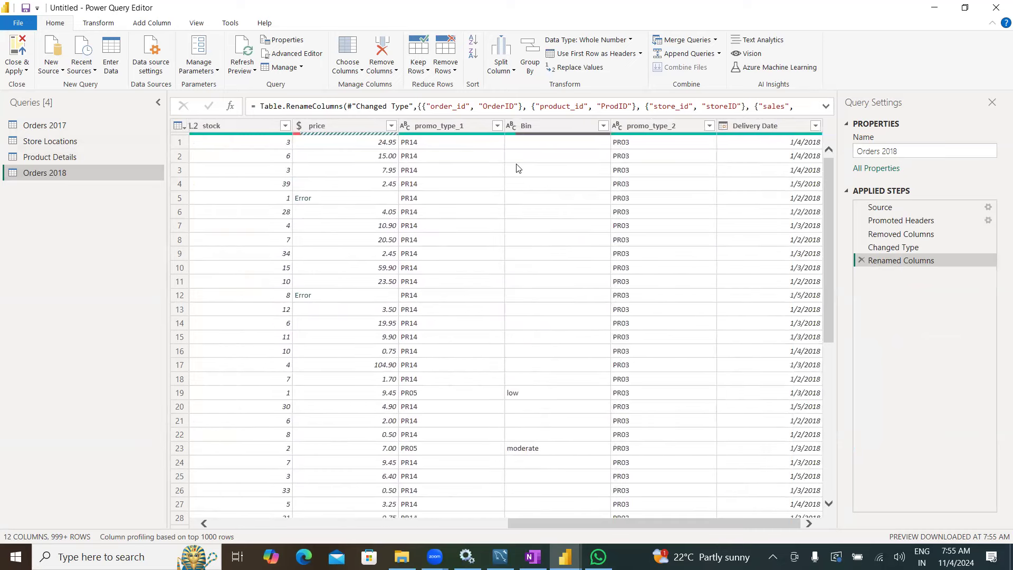
{"action": "left_click", "coordinate": [446, 129]}
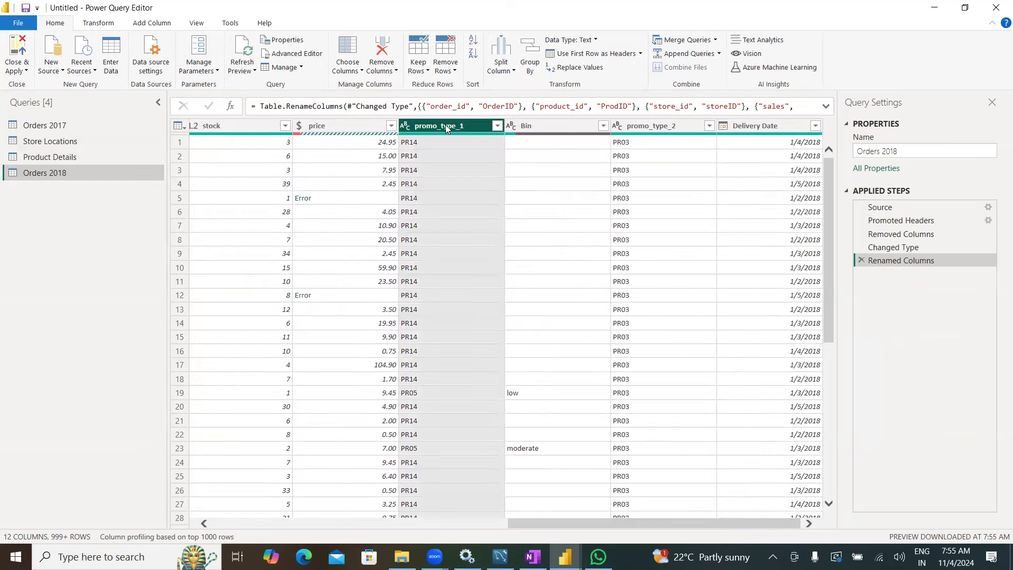
{"action": "left_click", "coordinate": [665, 127], "text": "ctrl"}
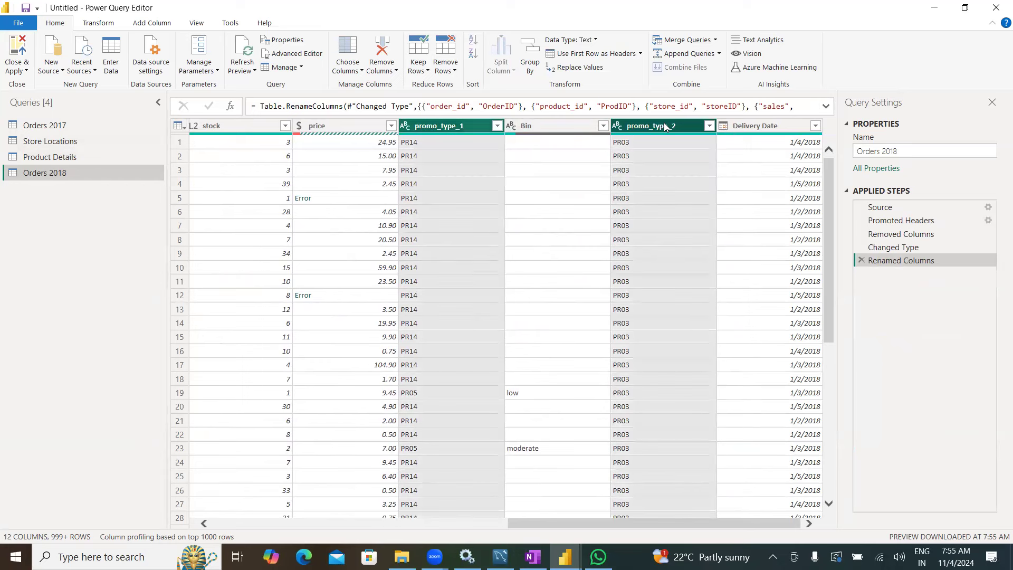
{"action": "right_click", "coordinate": [654, 127]}
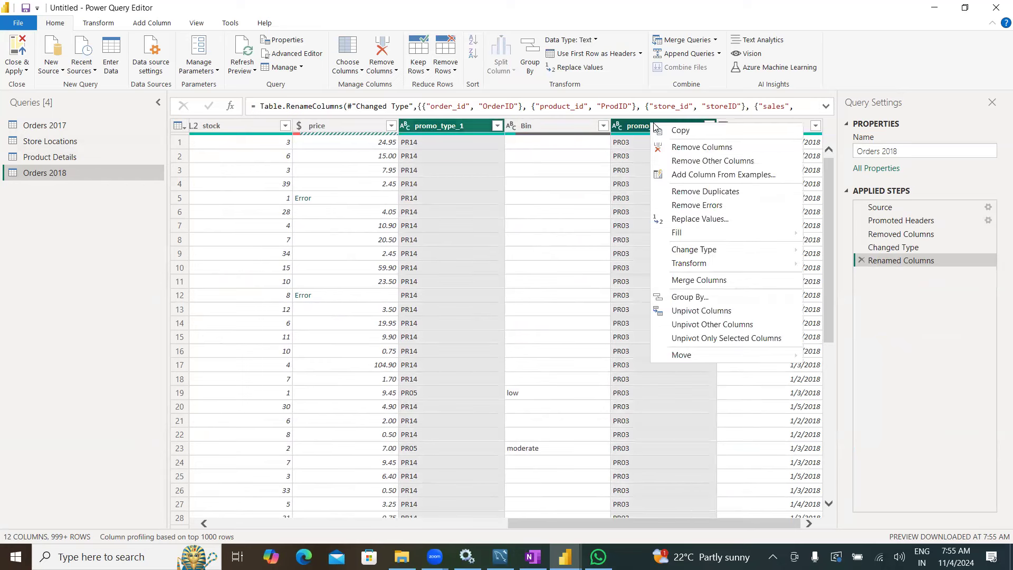
{"action": "left_click", "coordinate": [690, 285]}
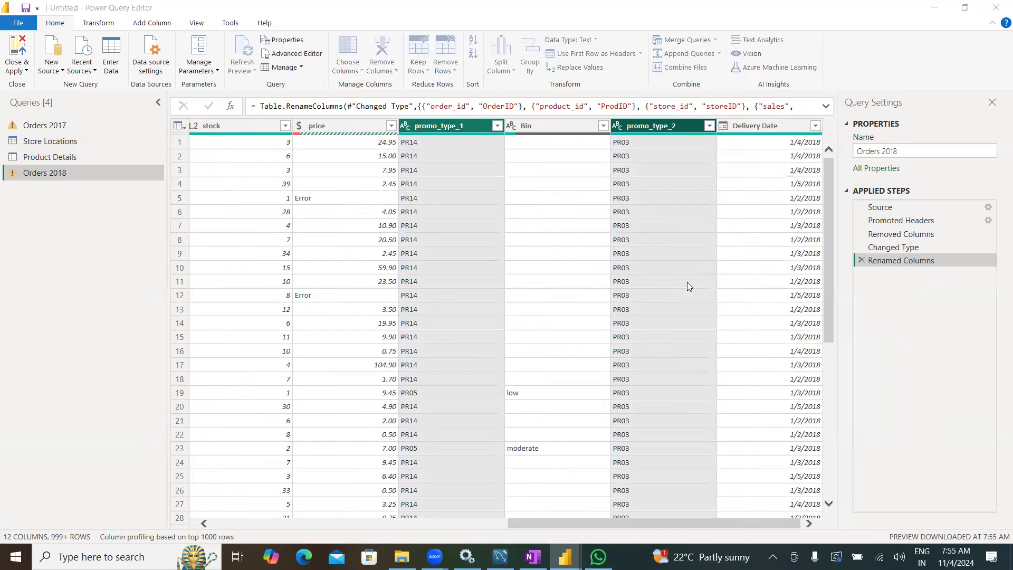
{"action": "left_click", "coordinate": [358, 259]}
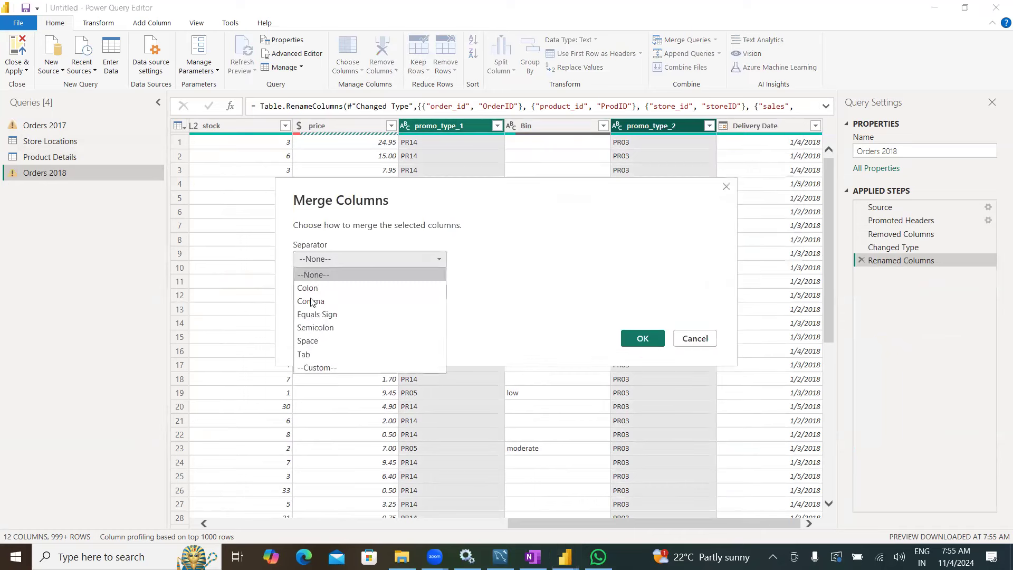
{"action": "left_click", "coordinate": [320, 368]}
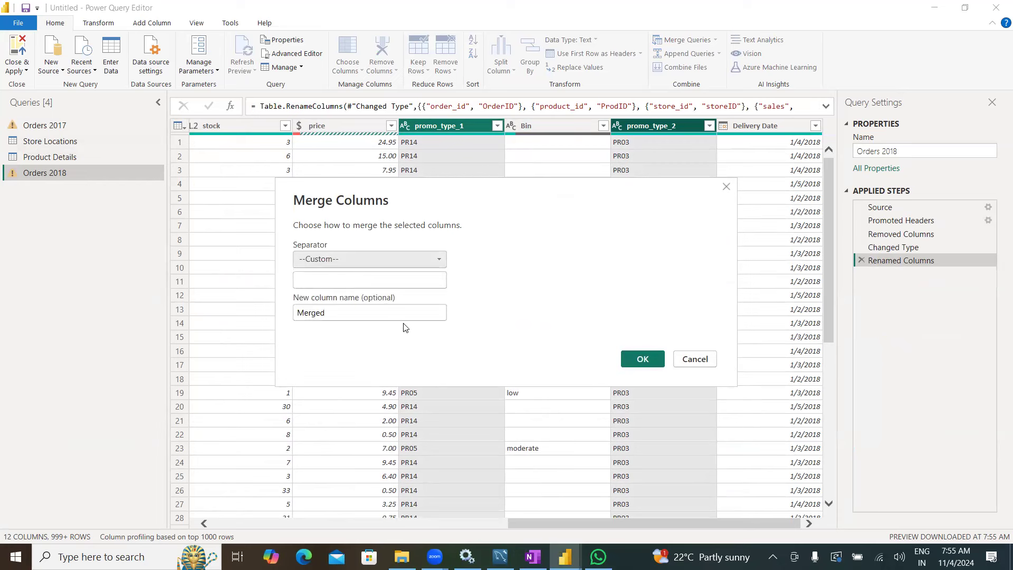
{"action": "left_click", "coordinate": [338, 281]}
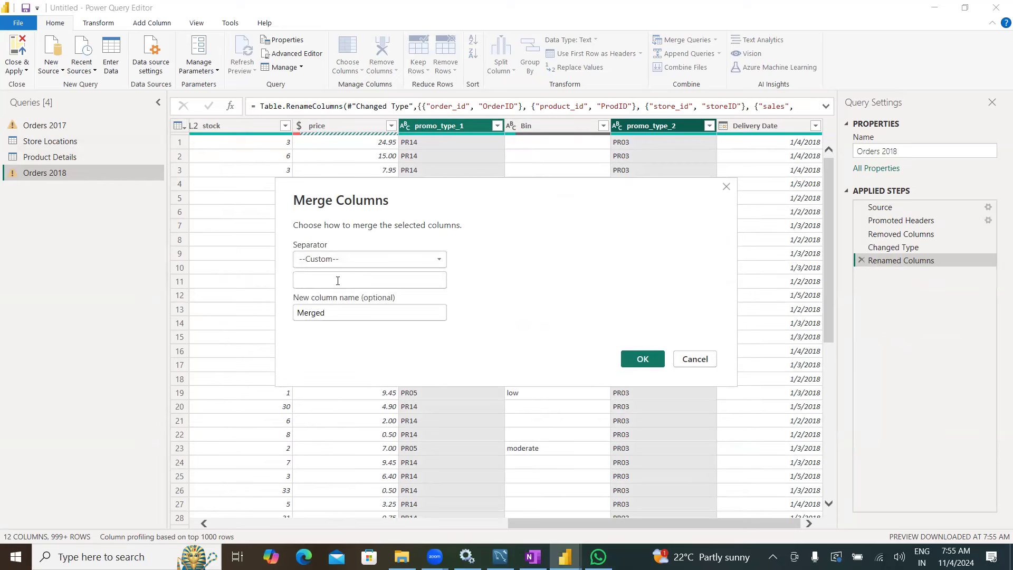
{"action": "type", "text": "-"}
{"action": "key", "text": "Tab"}
{"action": "type", "text": "P"}
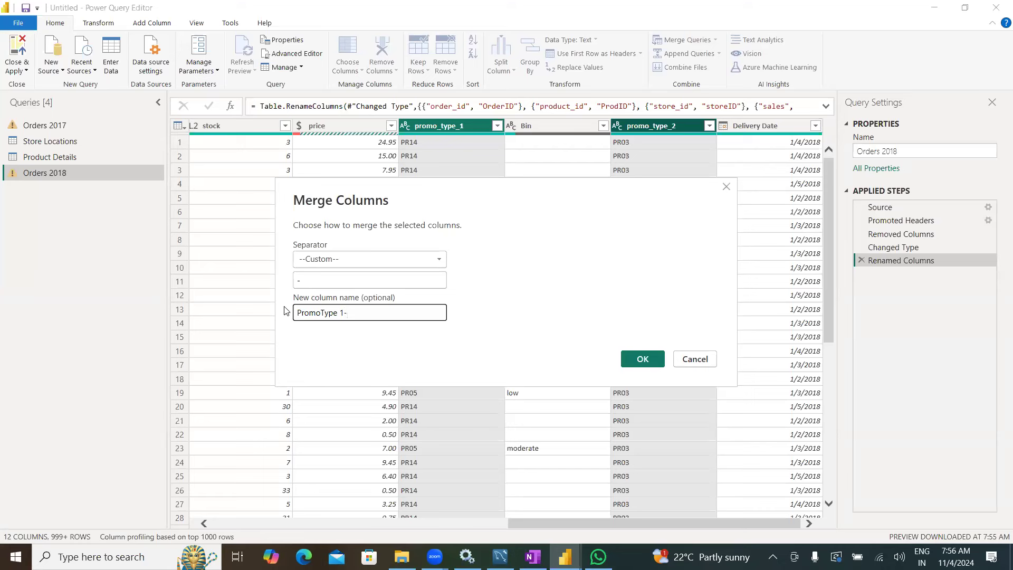
{"action": "key", "text": "Return"}
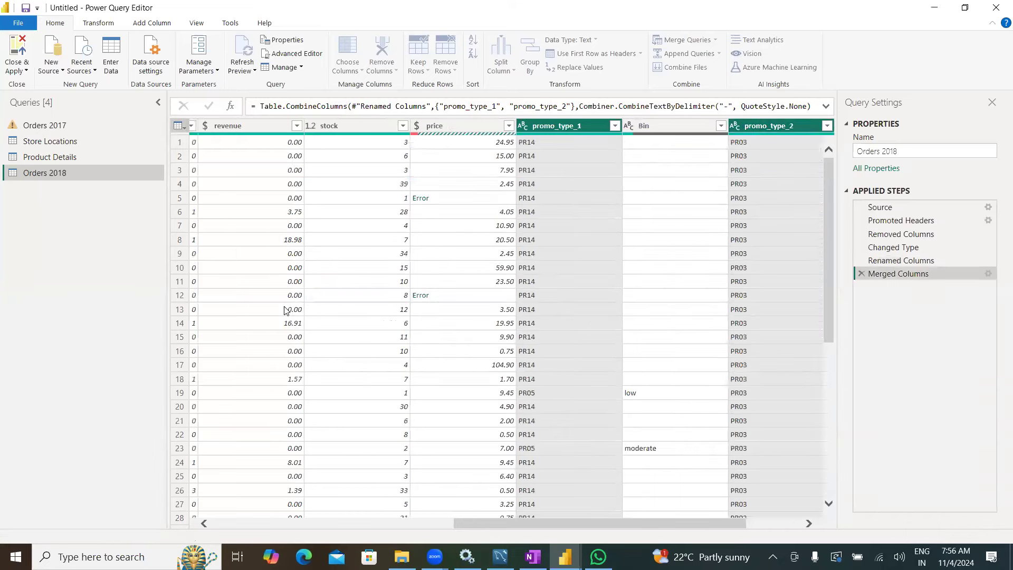
Check that the appended columns line up in Orders 2017 and compare its order_date values with Orders 2018.
{"action": "left_click", "coordinate": [44, 125]}
{"action": "left_click_drag", "start_coordinate": [397, 529], "coordinate": [732, 521]}
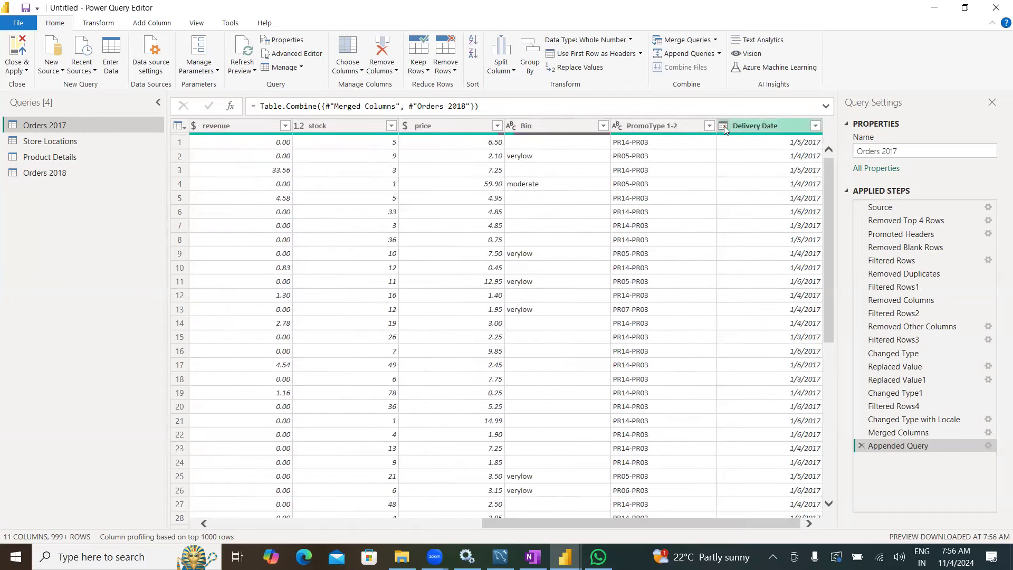
{"action": "left_click_drag", "start_coordinate": [599, 523], "coordinate": [308, 521]}
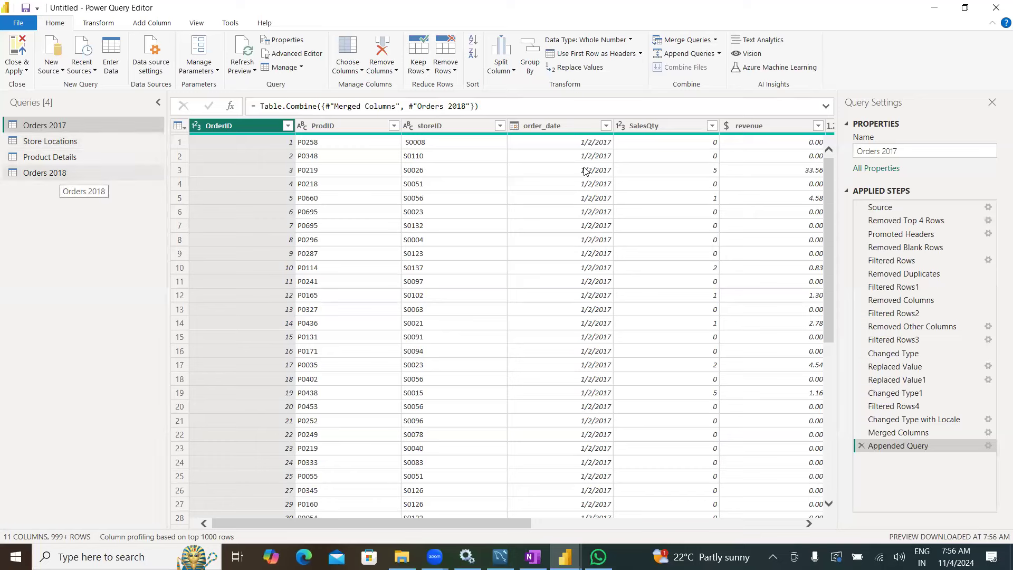
{"action": "left_click", "coordinate": [572, 126]}
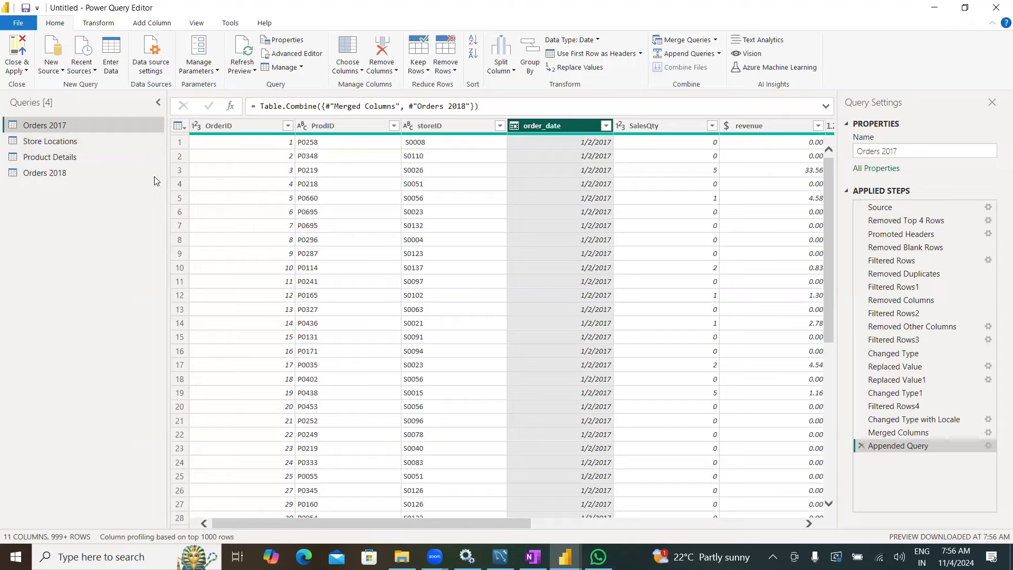
{"action": "left_click", "coordinate": [50, 175]}
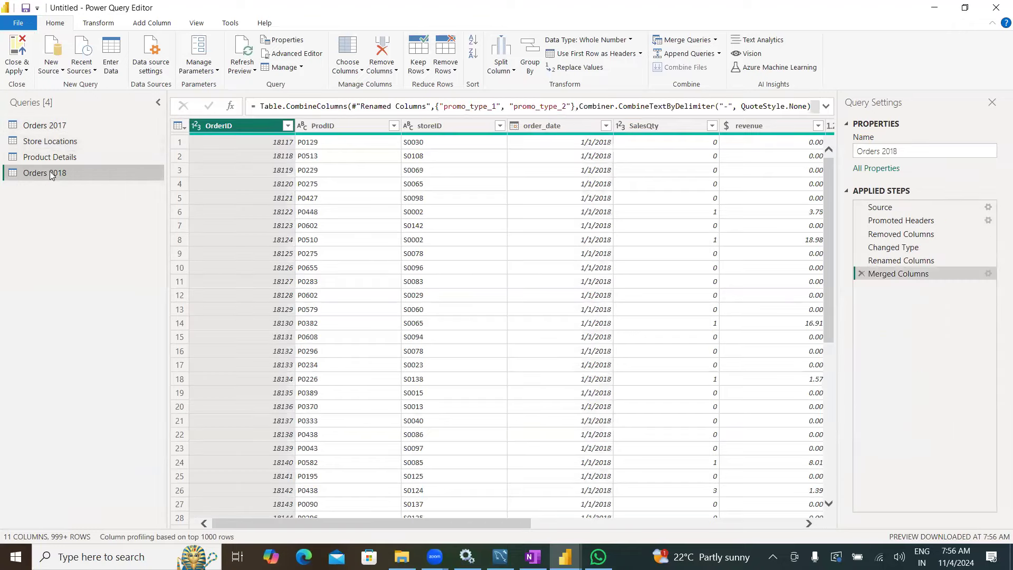
{"action": "left_click", "coordinate": [44, 126]}
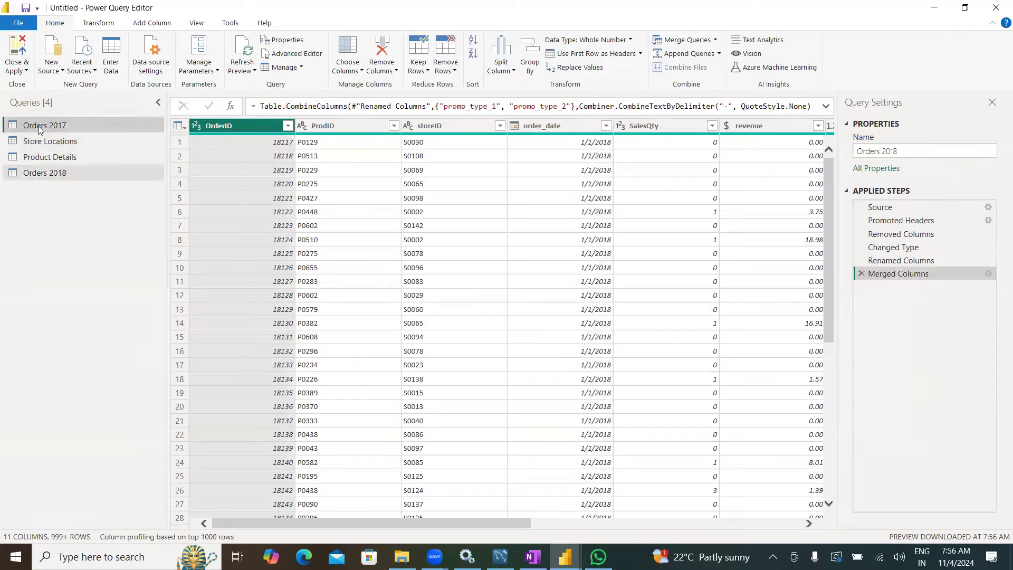
Load all order_date filter values in Orders 2017 and sort the rows by order_date in descending order.
{"action": "left_click", "coordinate": [606, 127]}
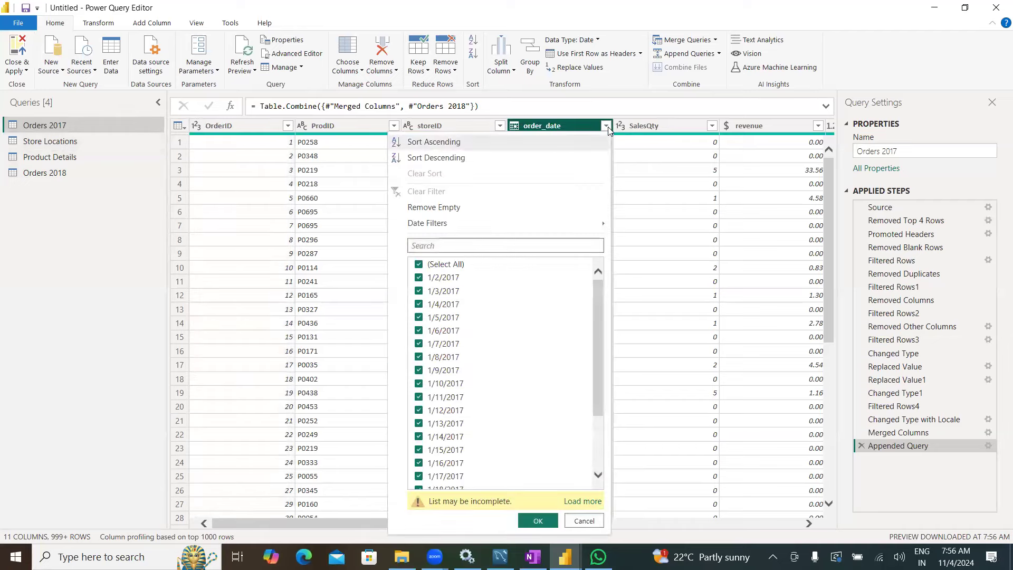
{"action": "left_click", "coordinate": [595, 500]}
{"action": "mouse_move", "coordinate": [598, 285]}
{"action": "left_mouse_down"}
{"action": "mouse_move", "coordinate": [598, 309]}
{"action": "mouse_move", "coordinate": [598, 273]}
{"action": "left_mouse_up"}
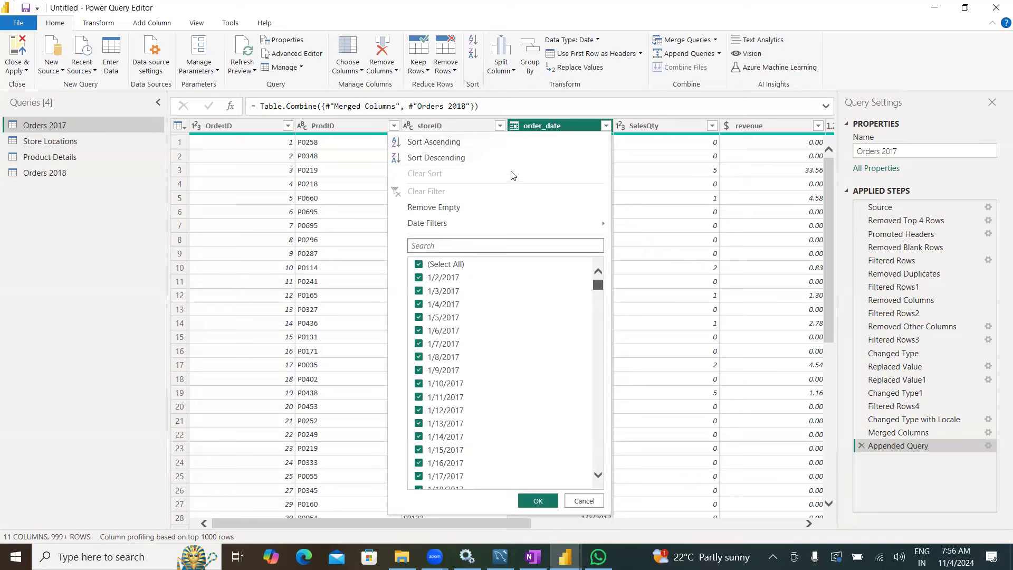
{"action": "left_click", "coordinate": [437, 157]}
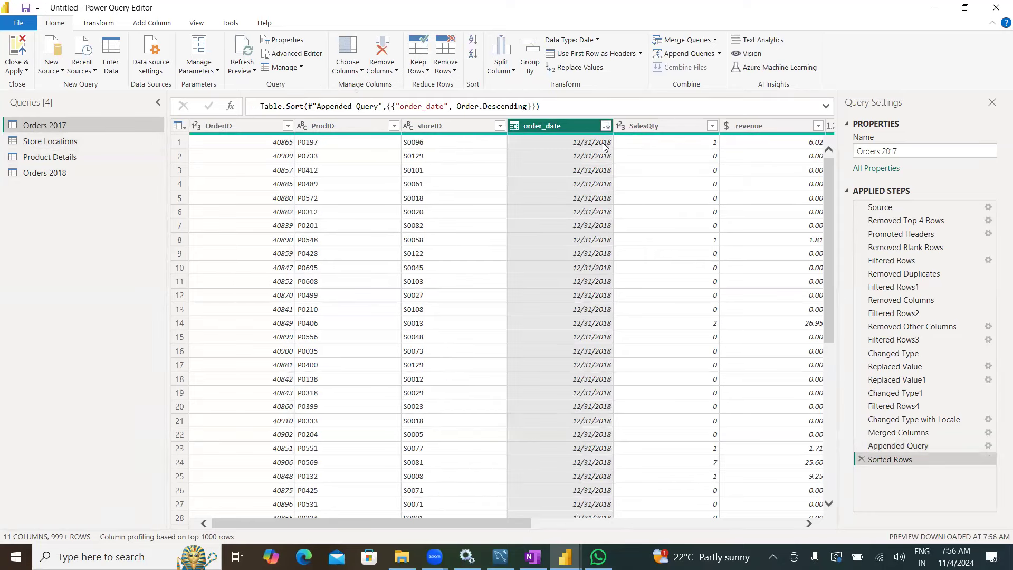
Sort Orders 2017 by order_date in ascending order and rename the query as Orders.
{"action": "left_click", "coordinate": [606, 126]}
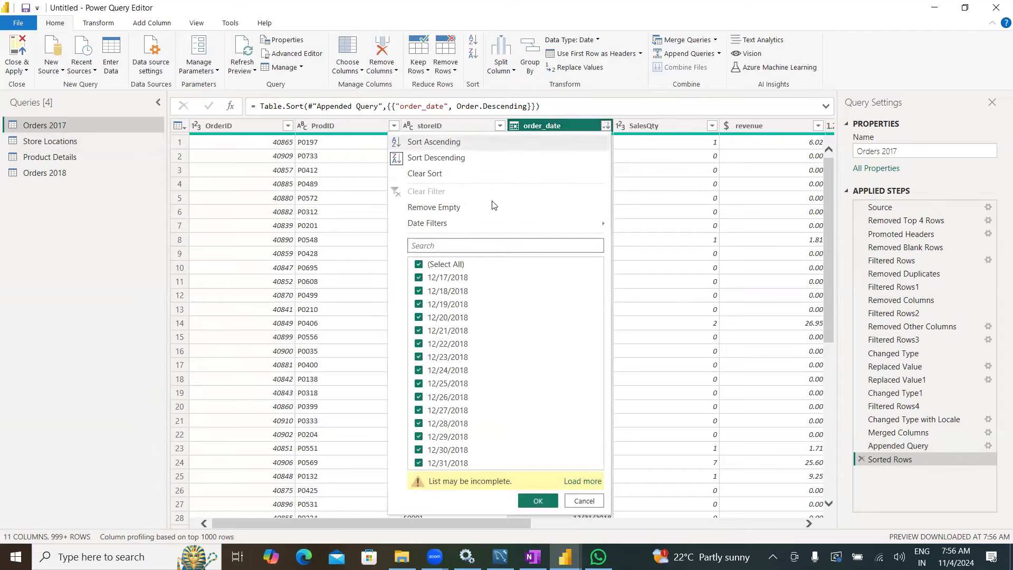
{"action": "left_click", "coordinate": [437, 142]}
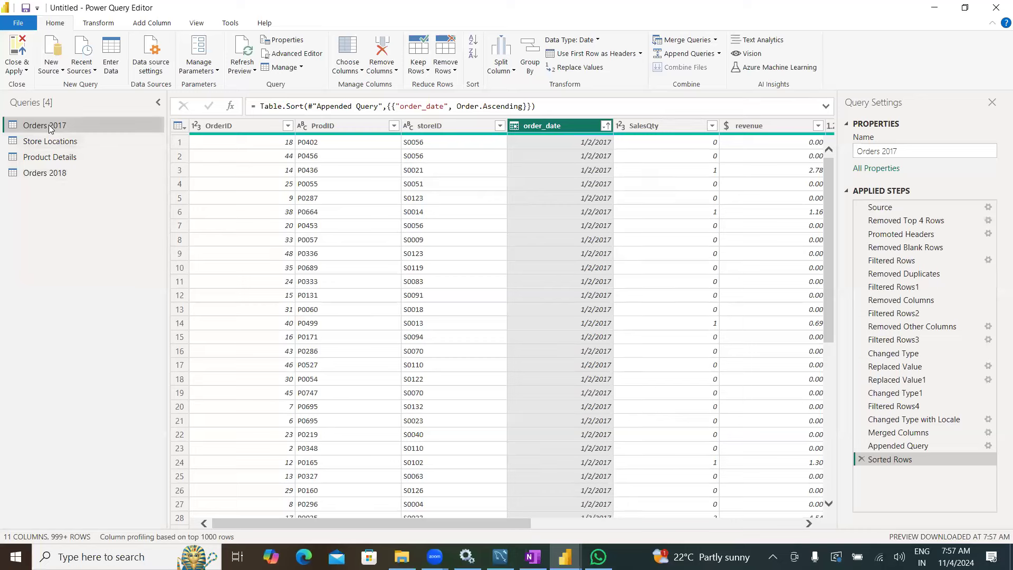
{"action": "double_click", "coordinate": [87, 125]}
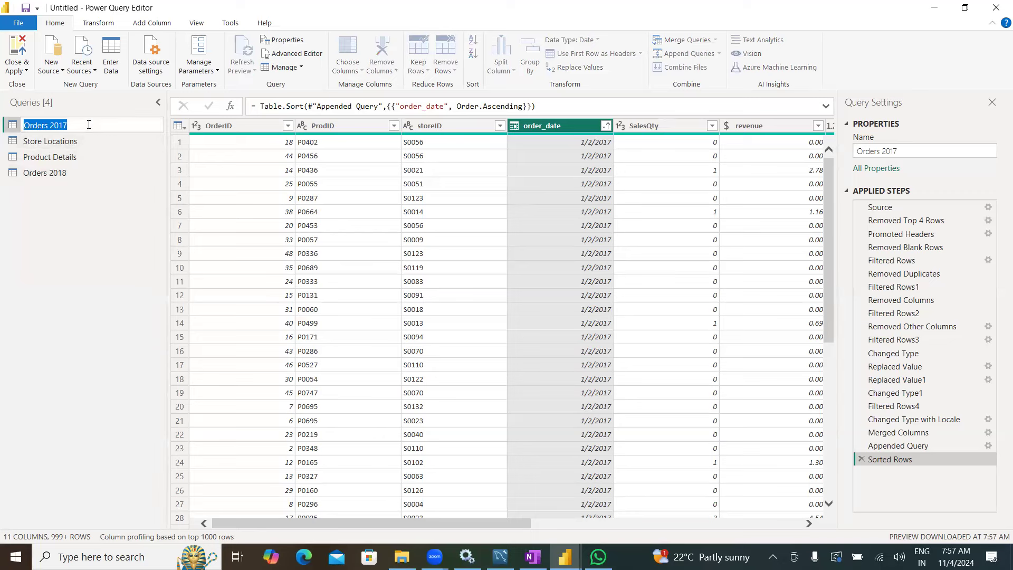
{"action": "type", "text": "Orders"}
{"action": "key", "text": "Return"}
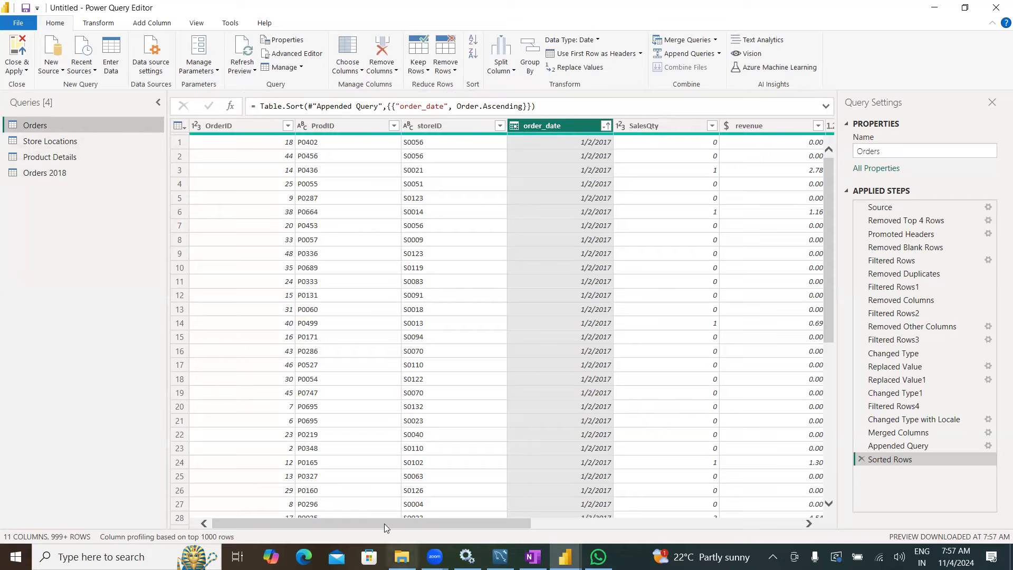
Switch to the Zoom Meeting window.
{"action": "left_click_drag", "start_coordinate": [384, 524], "coordinate": [335, 525]}
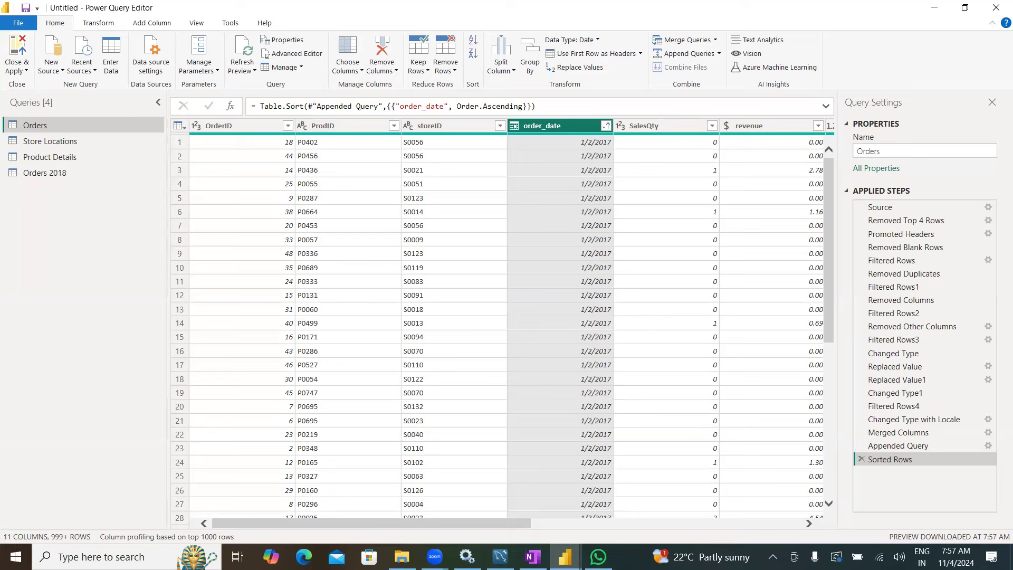
{"action": "left_click", "coordinate": [434, 556]}
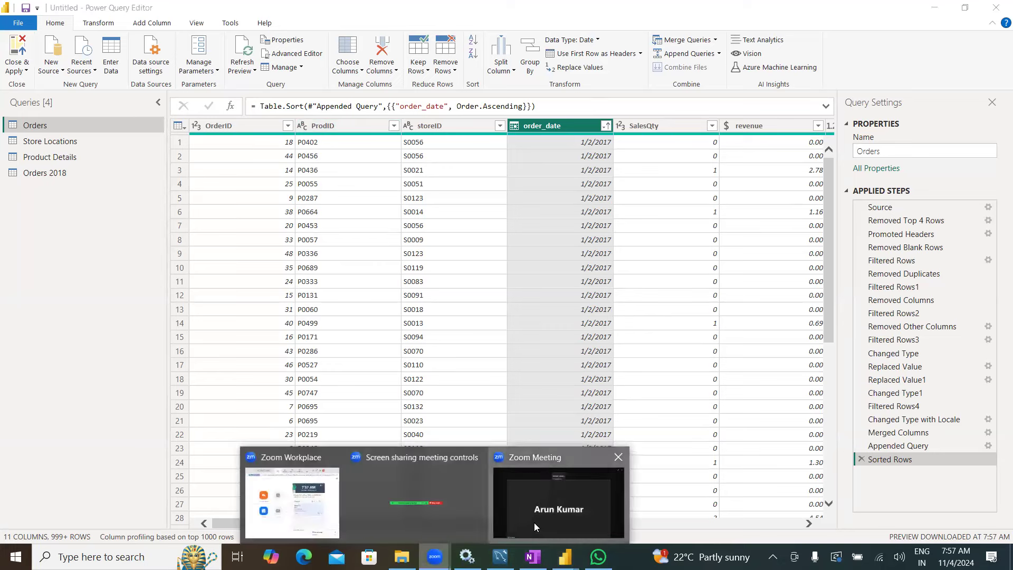
{"action": "left_click", "coordinate": [535, 522]}
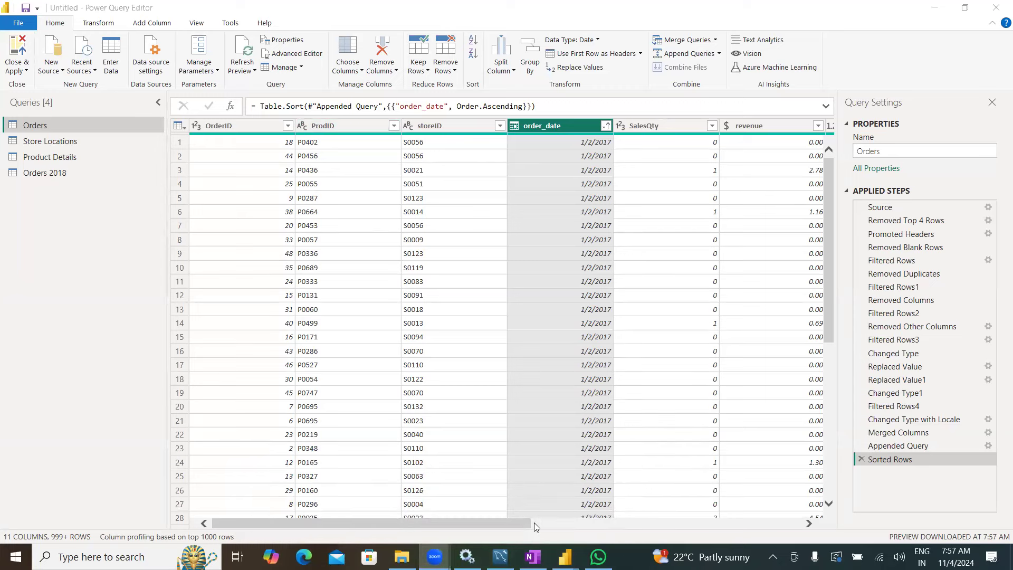